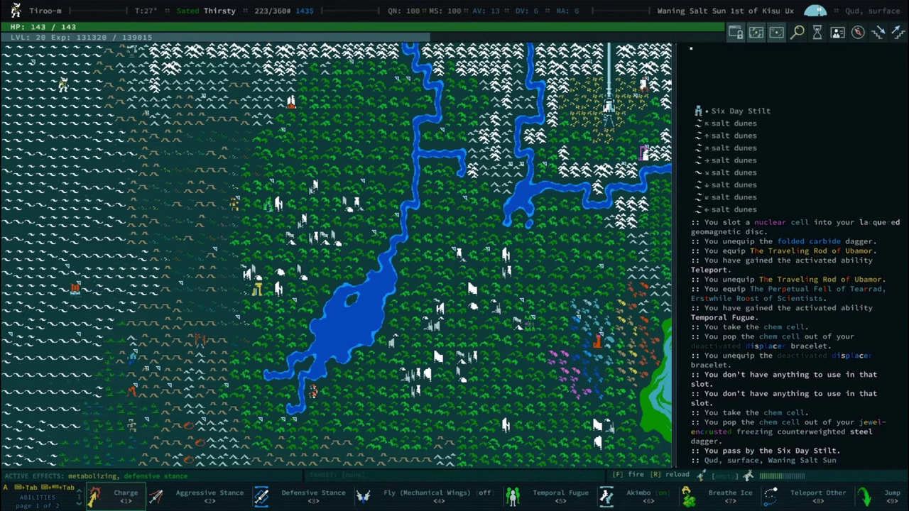
Travel to the Posterior Alalil ruins, investigate them, and destroy the rifle turrets
{"action": "key", "text": "Up"}
{"action": "key", "text": "Up"}
{"action": "key", "text": "Up"}
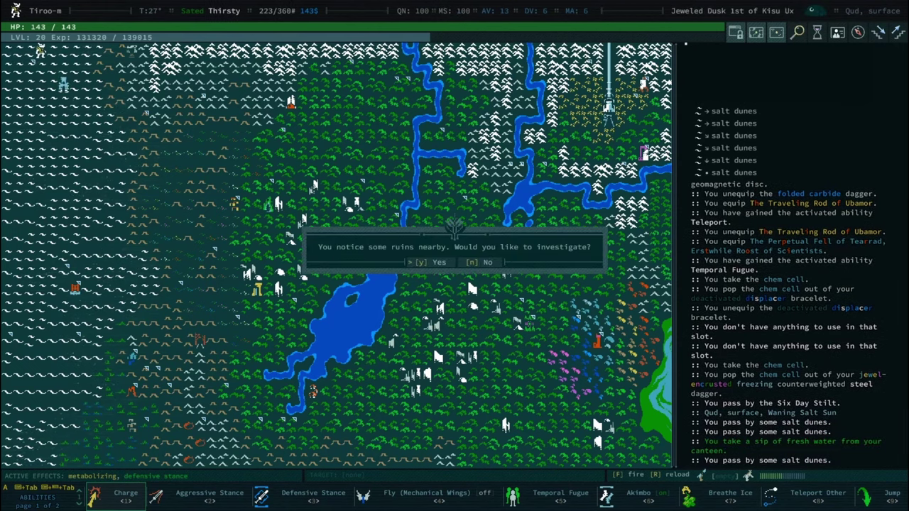
{"action": "key", "text": "y"}
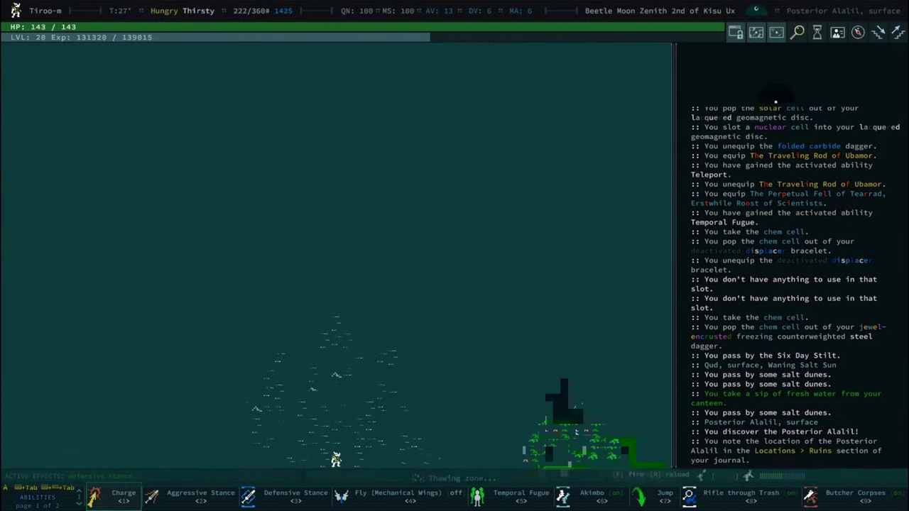
{"action": "key", "text": "0"}
{"action": "key", "text": "Up"}
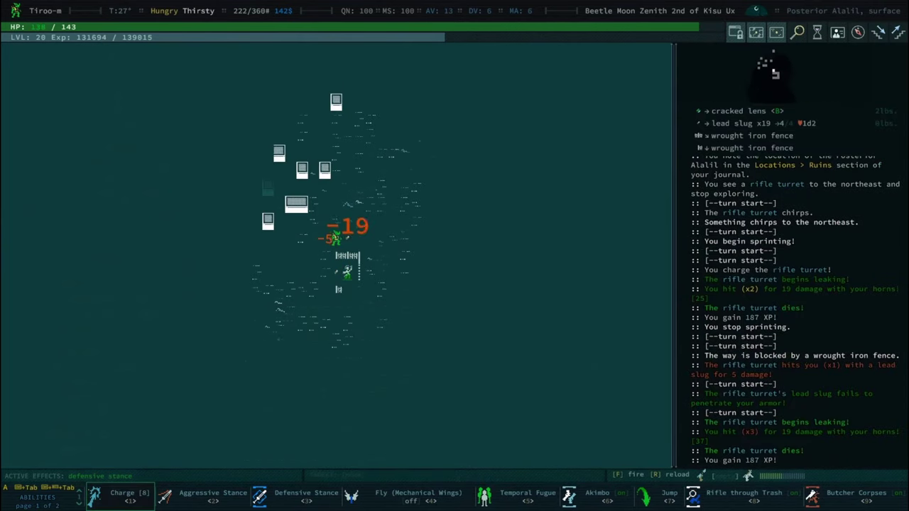
{"action": "key", "text": "0"}
Take the two EMP grenade mk I from the ruins' chest
{"action": "key", "text": "space"}
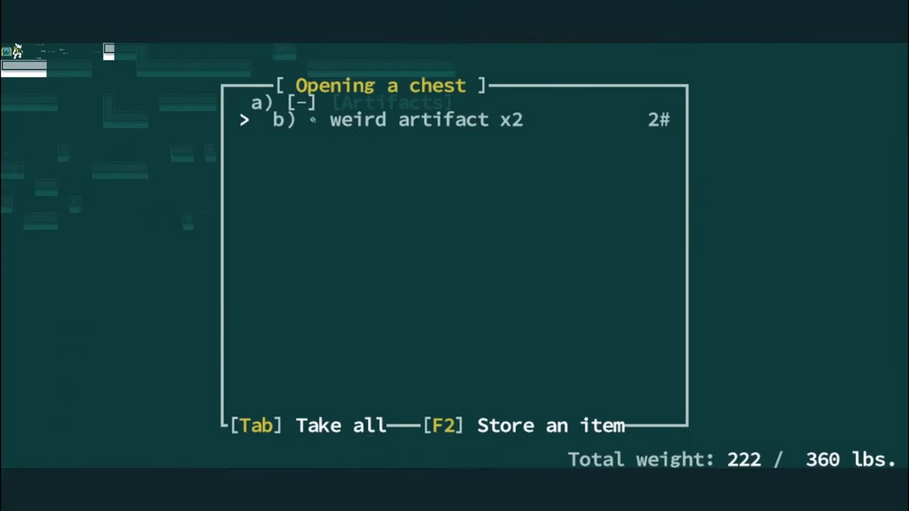
{"action": "key", "text": "Return"}
{"action": "key", "text": "x"}
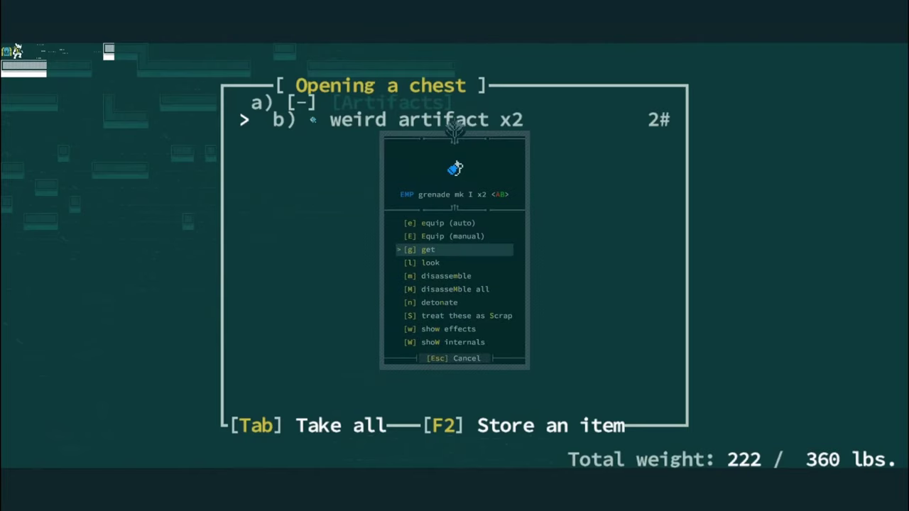
{"action": "key", "text": "Return"}
{"action": "key", "text": "0"}
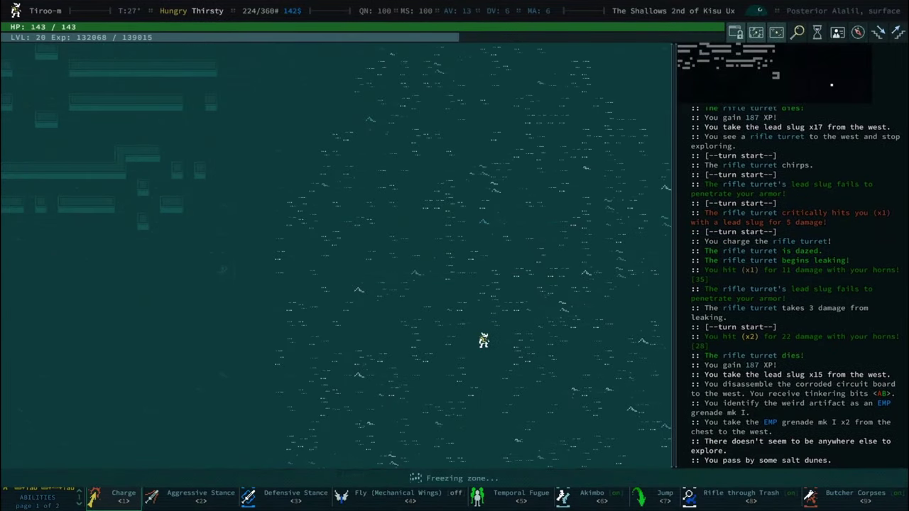
Enter the salt desert and kill the two dawngliders using Temporal Fugue
{"action": "key", "text": "less"}
{"action": "key", "text": "Down"}
{"action": "key", "text": "greater"}
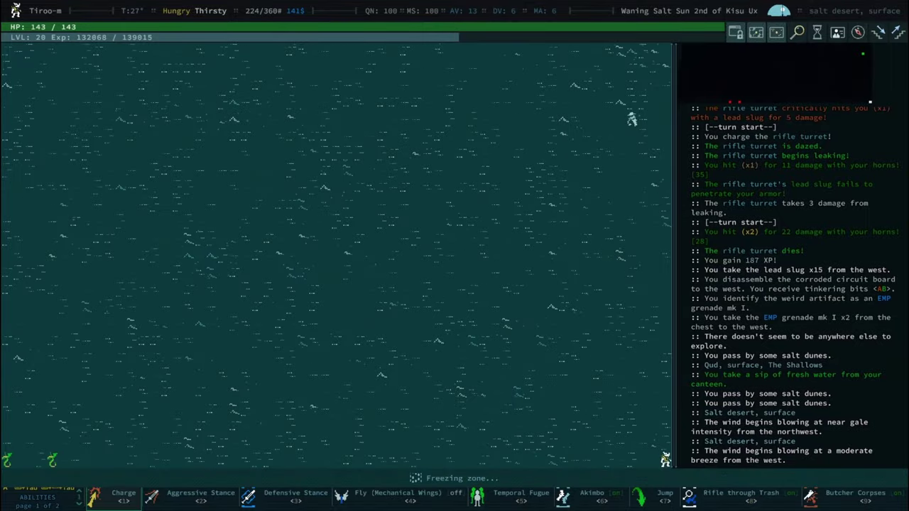
{"action": "key", "text": "Left"}
{"action": "key", "text": "Left"}
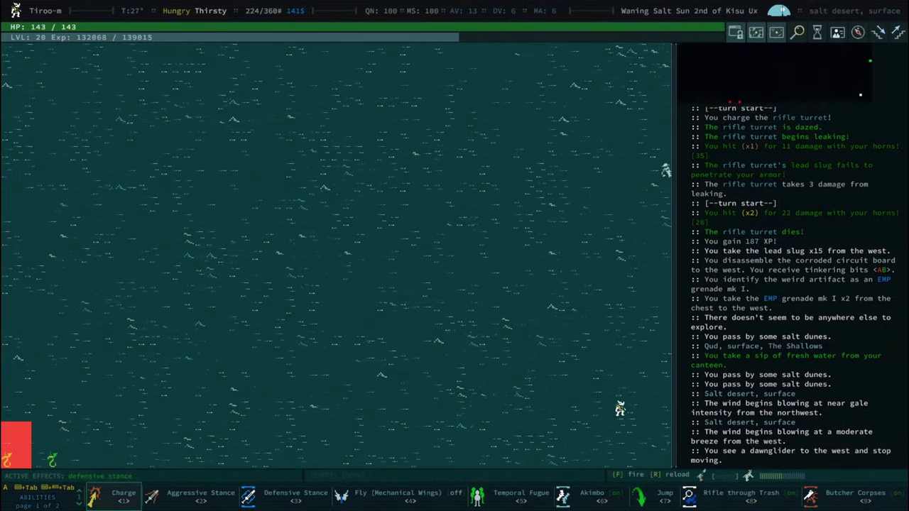
{"action": "key", "text": "Left"}
{"action": "key", "text": "Left"}
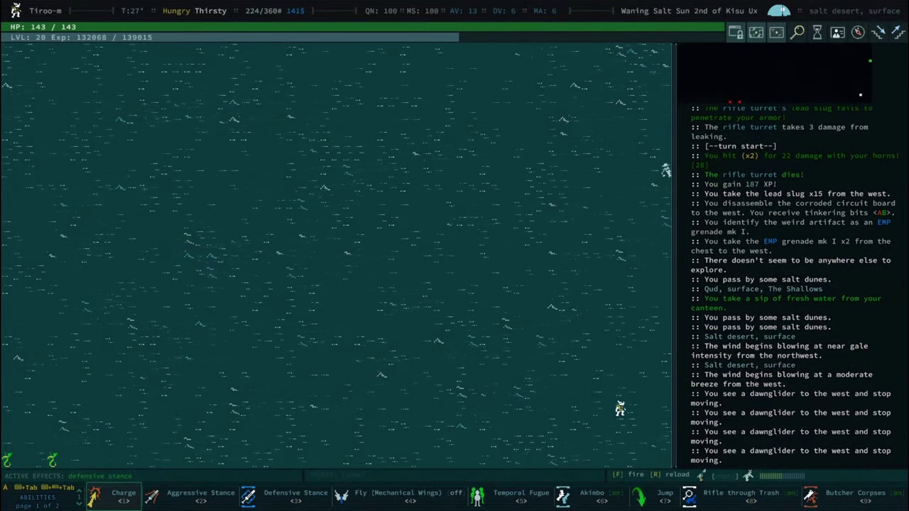
{"action": "key", "text": "shift+Left"}
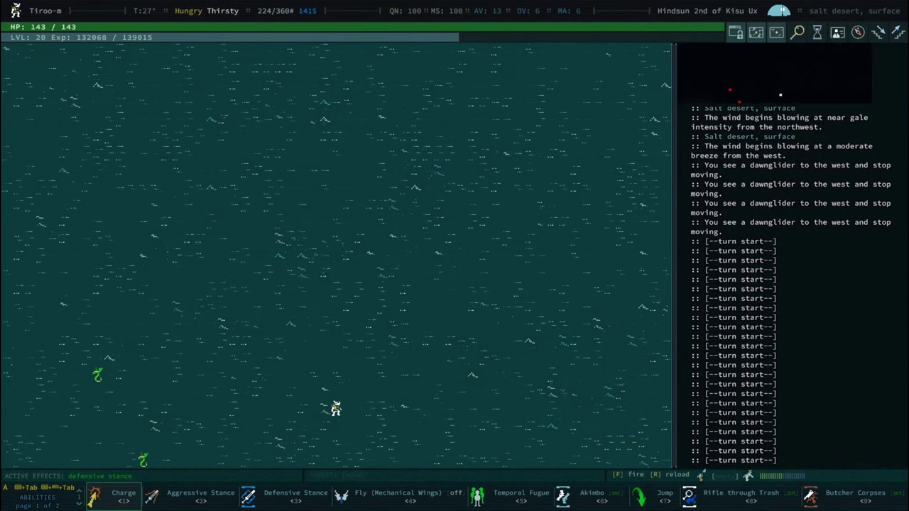
{"action": "key", "text": "5"}
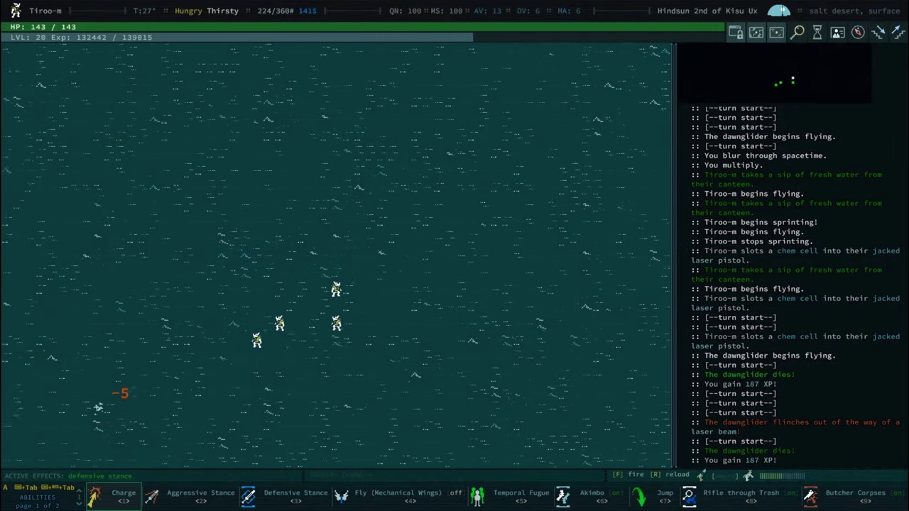
{"action": "key", "text": "0"}
{"action": "key", "text": "0"}
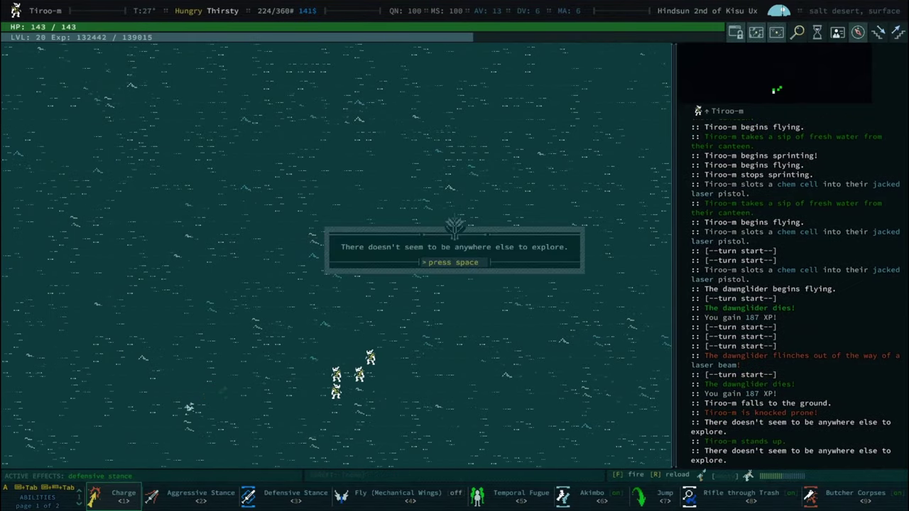
Walk south across several salt desert zones, dismissing the notices on the way
{"action": "key", "text": "space"}
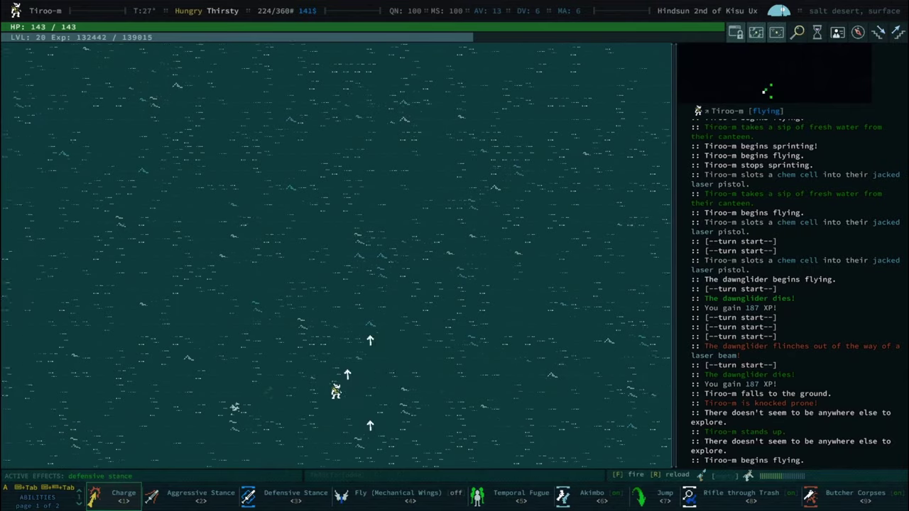
{"action": "key", "text": "Left"}
{"action": "key", "text": "0"}
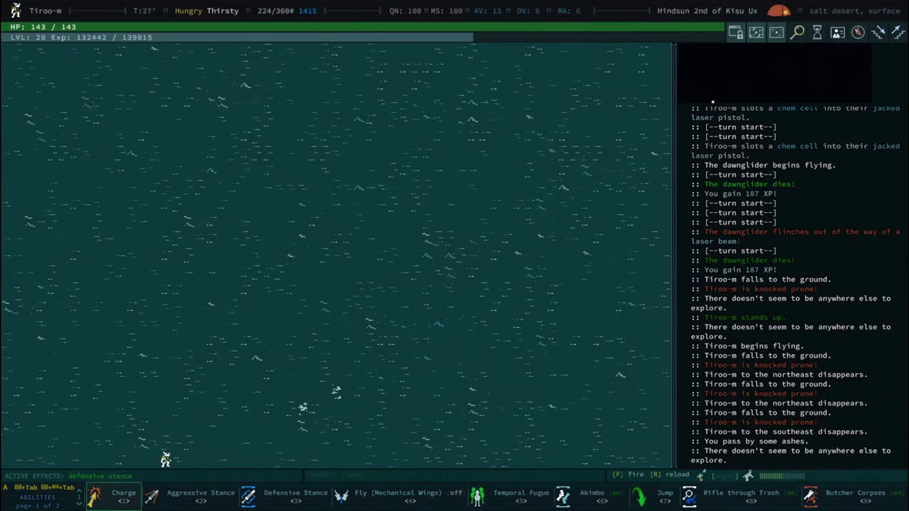
{"action": "key", "text": "Down"}
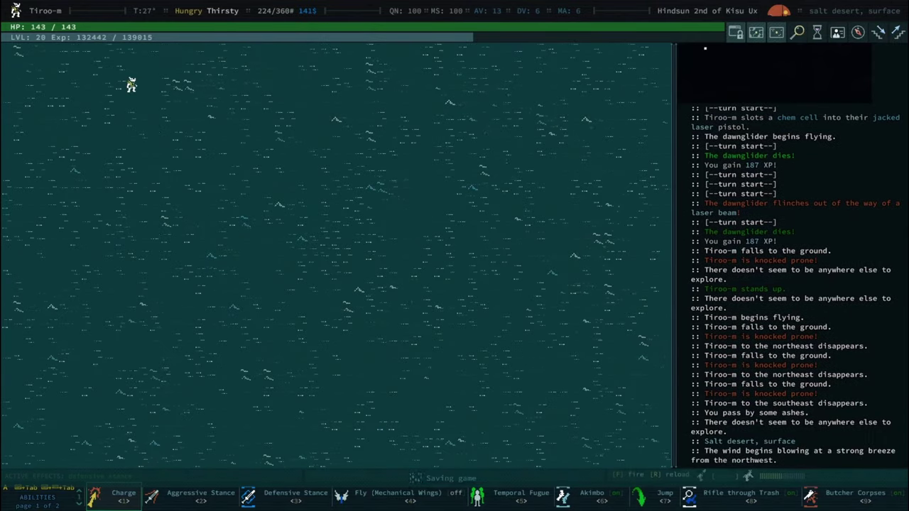
{"action": "key", "text": "Down"}
{"action": "key", "text": "Down"}
{"action": "key", "text": "Down"}
{"action": "key", "text": "shift+Down"}
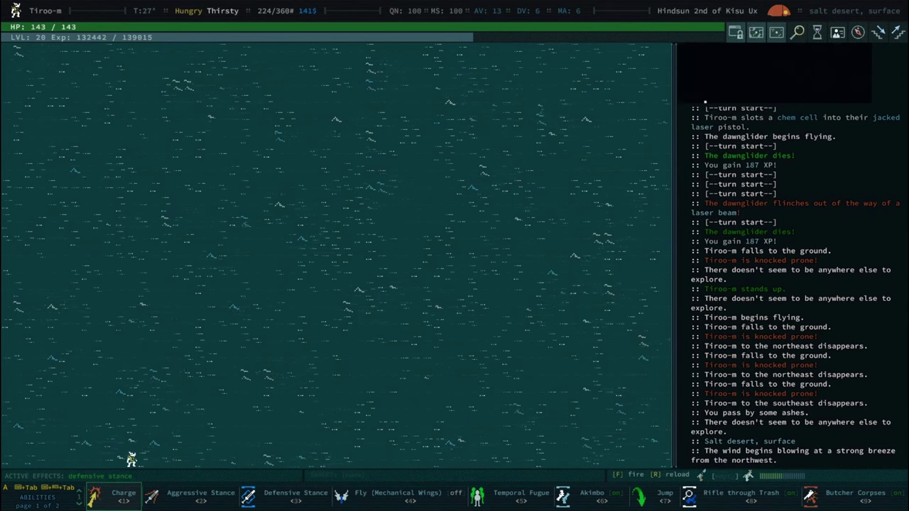
{"action": "key", "text": "Down"}
{"action": "key", "text": "space"}
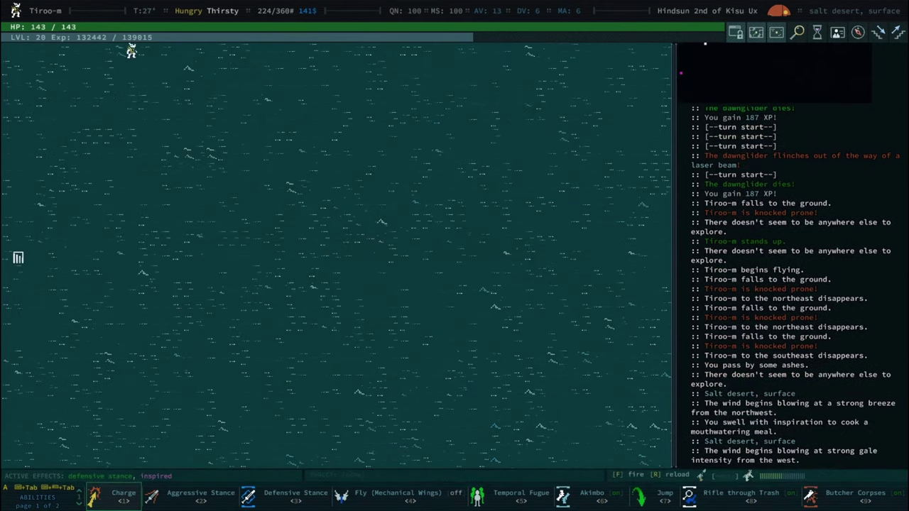
{"action": "key", "text": "0"}
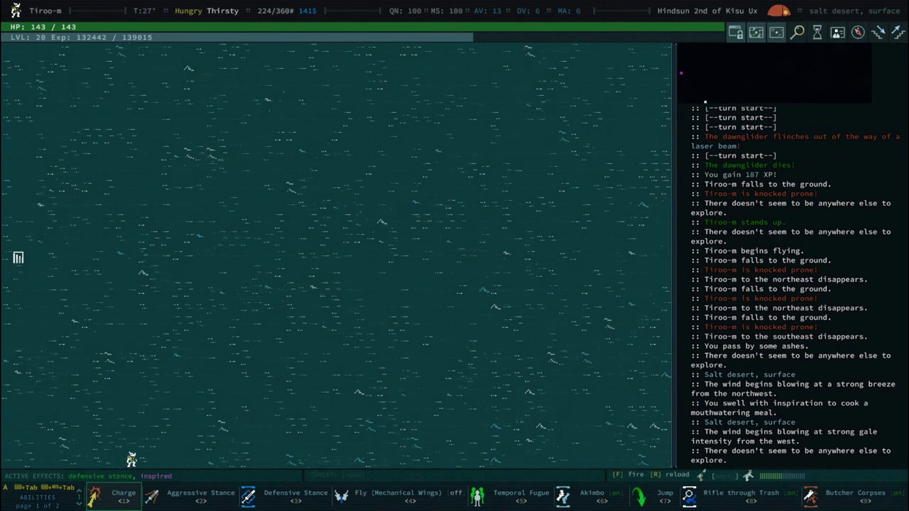
{"action": "key", "text": "Down"}
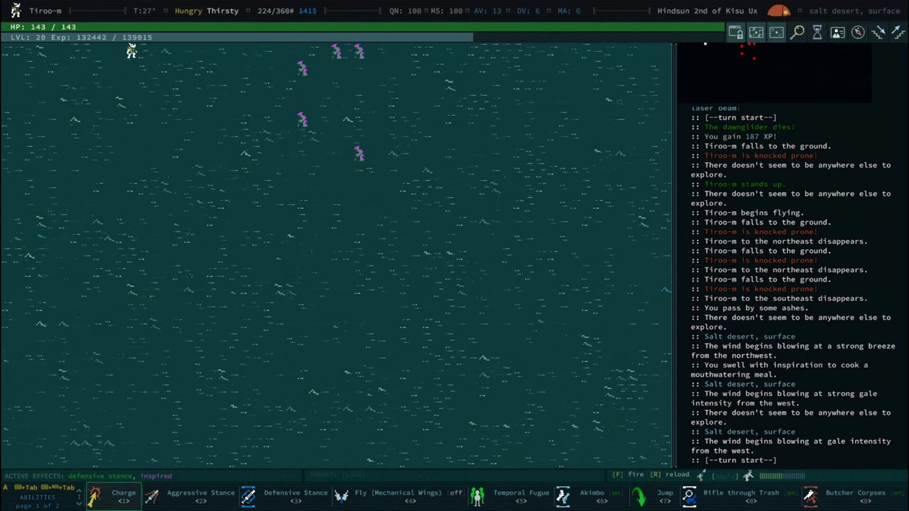
Kill the glow-wight cultists with Temporal Fugue and loot the zone
{"action": "key", "text": "5"}
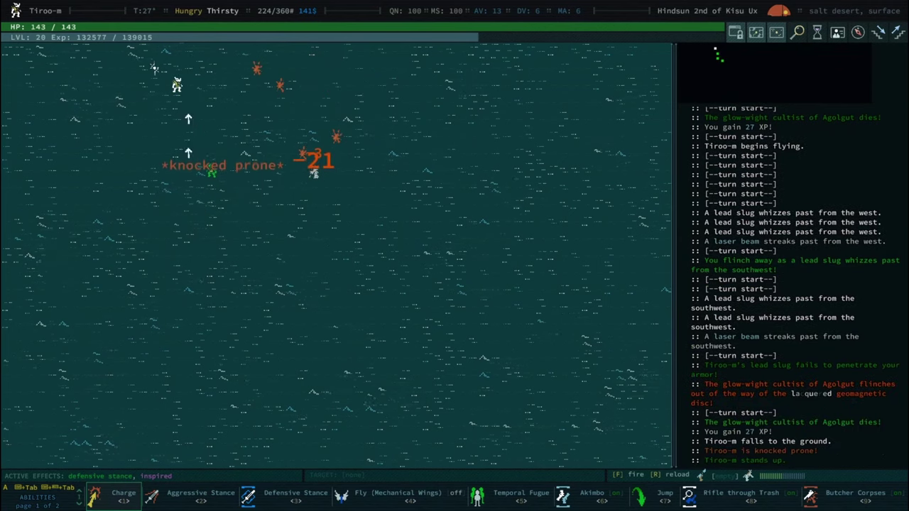
{"action": "key", "text": "0"}
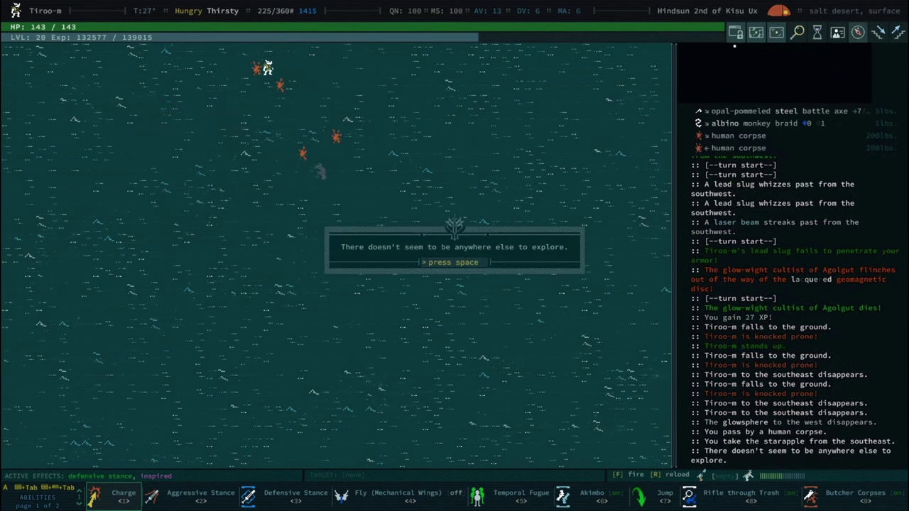
{"action": "key", "text": "space"}
{"action": "key", "text": "0"}
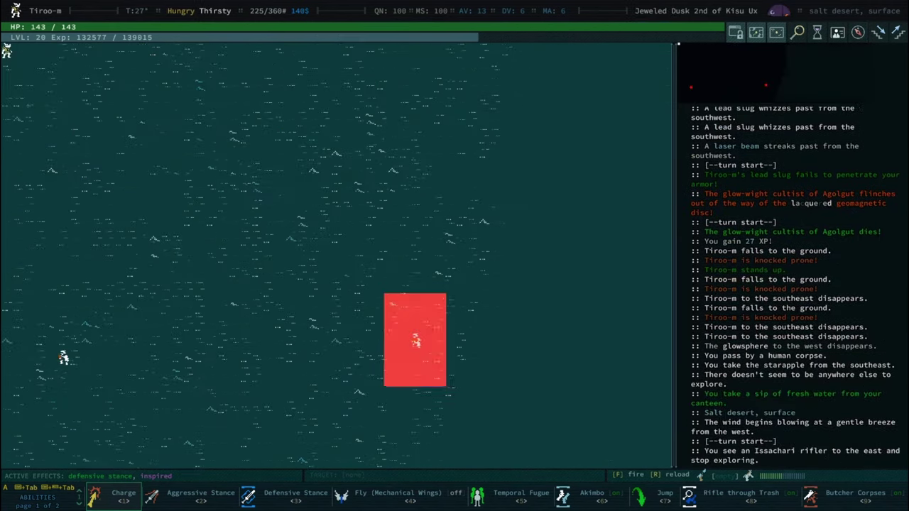
Kill the Issachari raiders and rifler, grabbing the dropped dagger
{"action": "key", "text": "Up"}
{"action": "key", "text": "Up"}
{"action": "key", "text": "Up"}
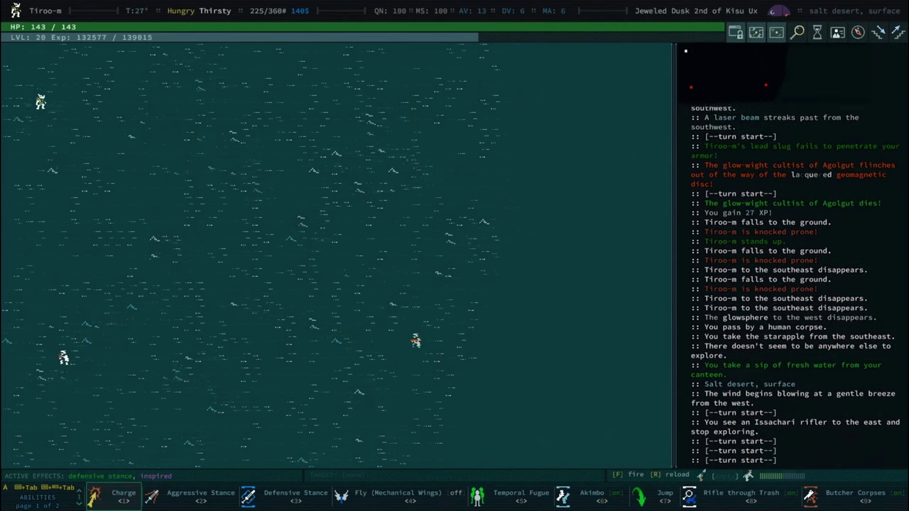
{"action": "key", "text": "0"}
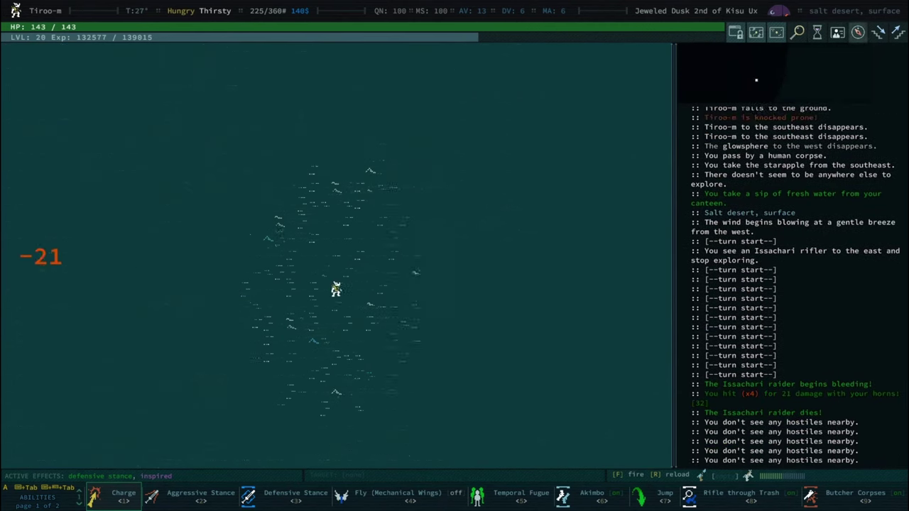
{"action": "key", "text": "0"}
{"action": "key", "text": "0"}
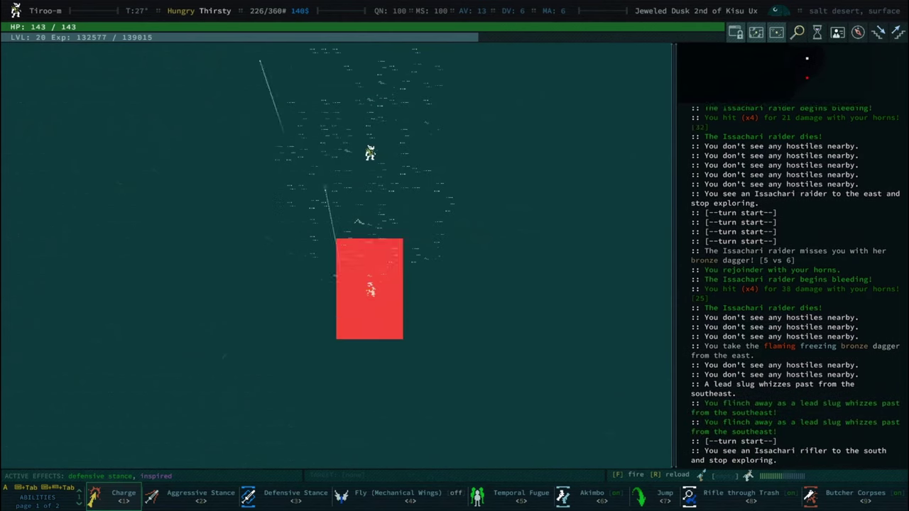
{"action": "key", "text": "0"}
{"action": "key", "text": "0"}
{"action": "key", "text": "0"}
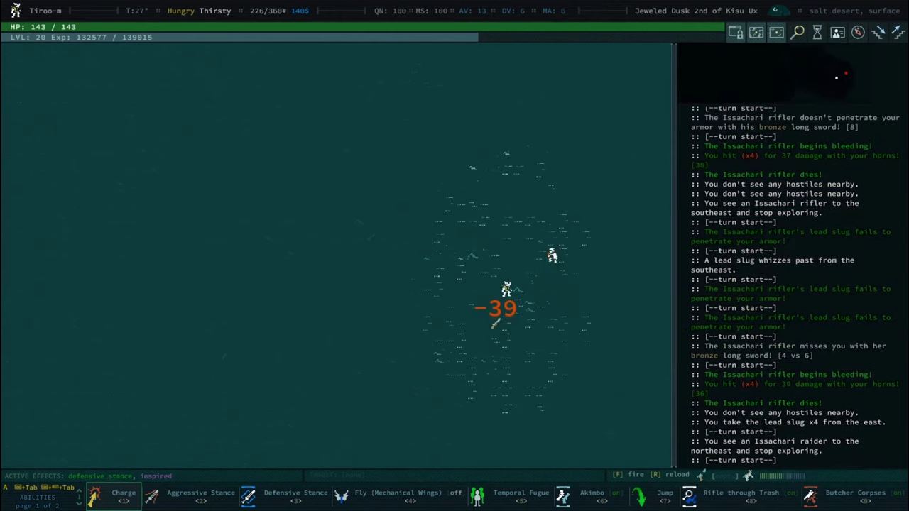
{"action": "key", "text": "0"}
{"action": "key", "text": "space"}
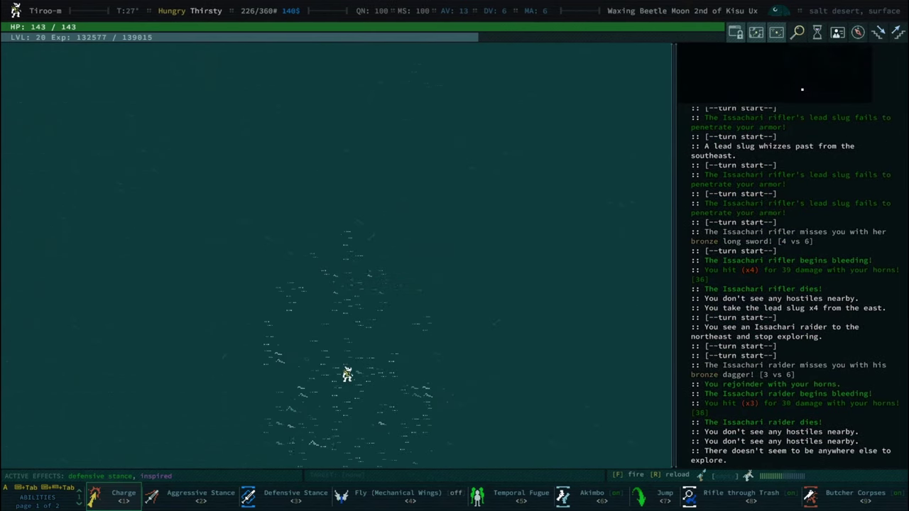
Cross into the northern zone and make camp there
{"action": "key", "text": "Up"}
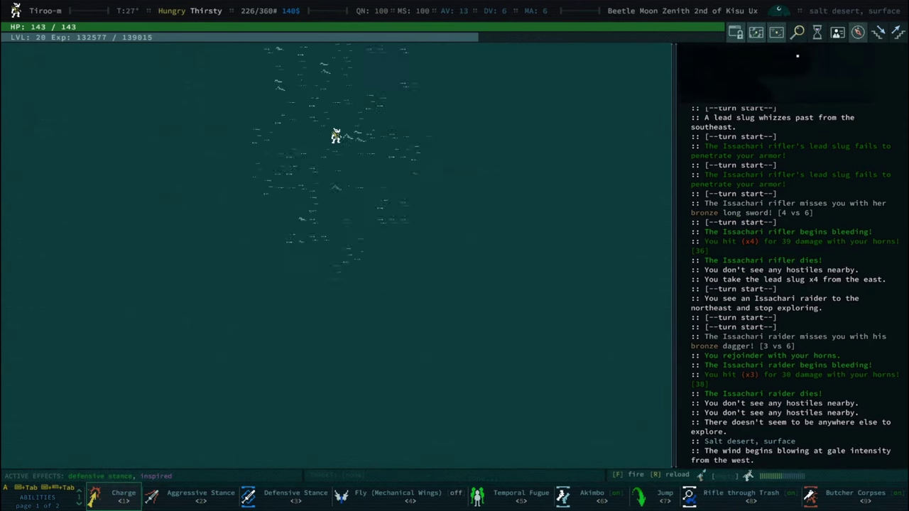
{"action": "key", "text": "a"}
{"action": "key", "text": "Down"}
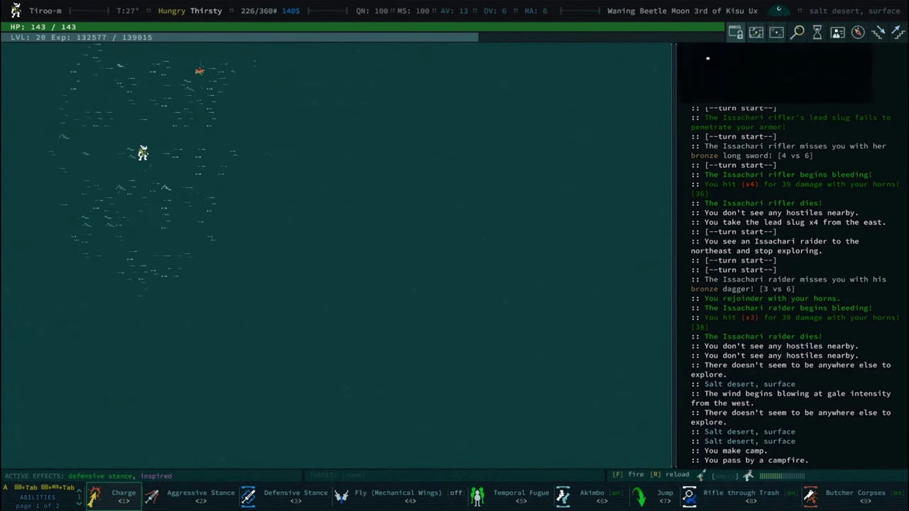
At the campfire, preserve the fresh starapple into jam
{"action": "key", "text": "a"}
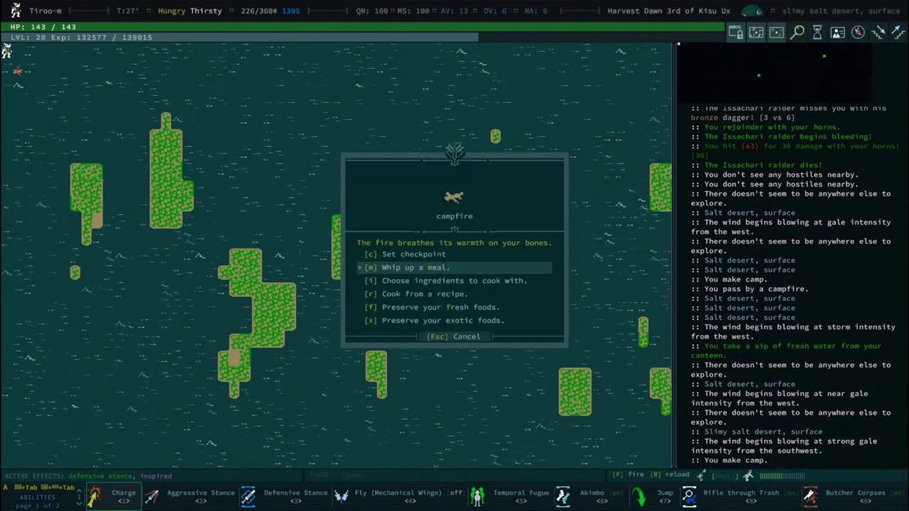
{"action": "key", "text": "Down"}
{"action": "key", "text": "Down"}
{"action": "key", "text": "Down"}
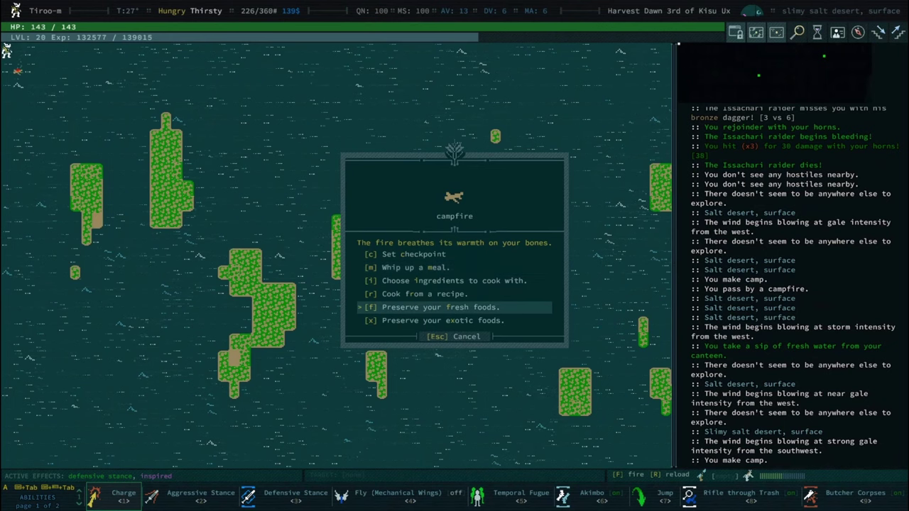
{"action": "key", "text": "Return"}
{"action": "key", "text": "Return"}
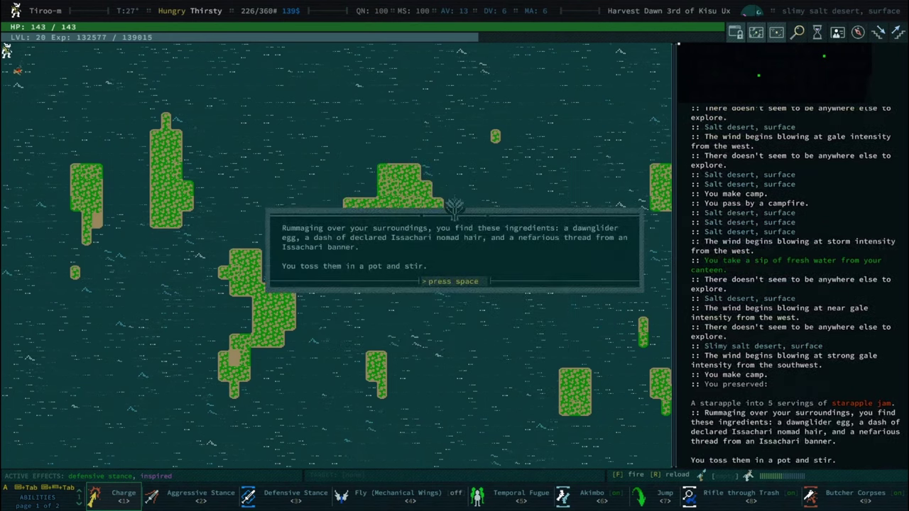
{"action": "key", "text": "space"}
{"action": "key", "text": "space"}
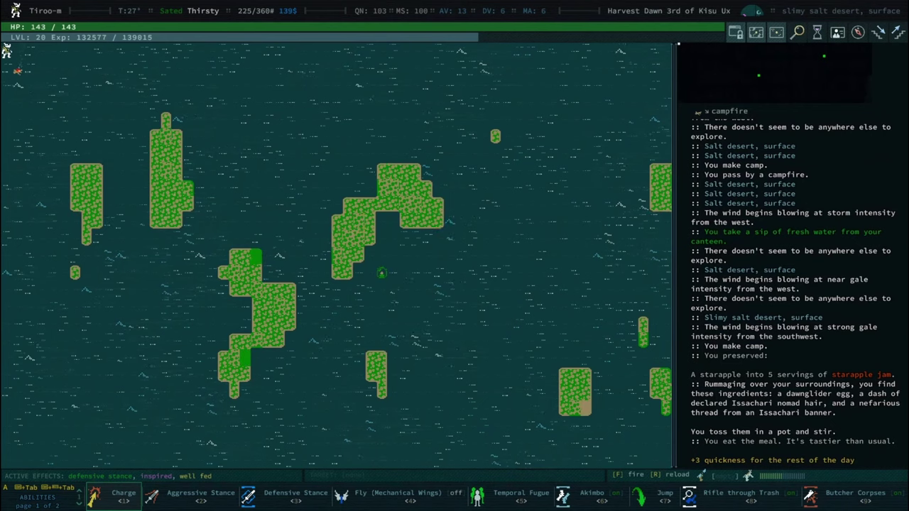
{"action": "key", "text": "space"}
Cook dried vanta petals with pickled mushrooms and accept Tiroo-M's Vanta-Fungus Goulash
{"action": "key", "text": "Down"}
{"action": "key", "text": "Return"}
{"action": "key", "text": "Up"}
{"action": "key", "text": "Up"}
{"action": "key", "text": "Up"}
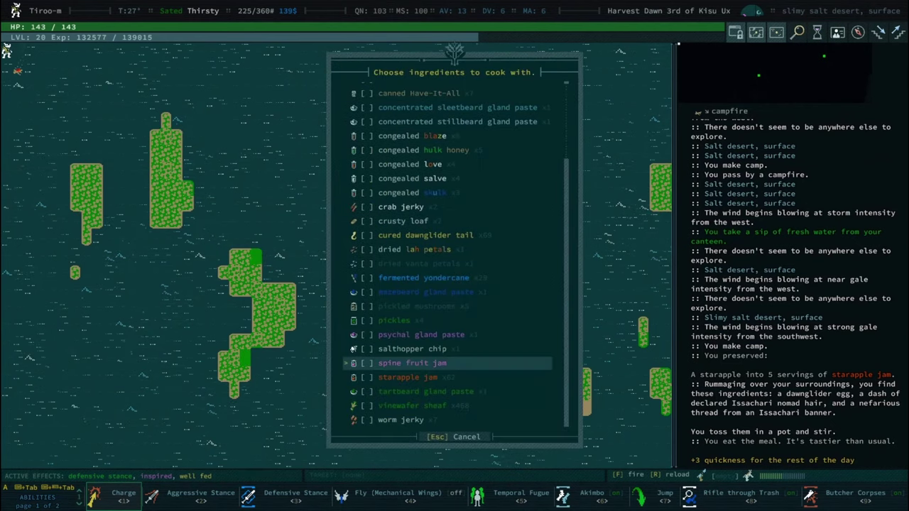
{"action": "key", "text": "Up"}
{"action": "key", "text": "Up"}
{"action": "key", "text": "Up"}
{"action": "key", "text": "Up"}
{"action": "key", "text": "Up"}
{"action": "key", "text": "Up"}
{"action": "key", "text": "Up"}
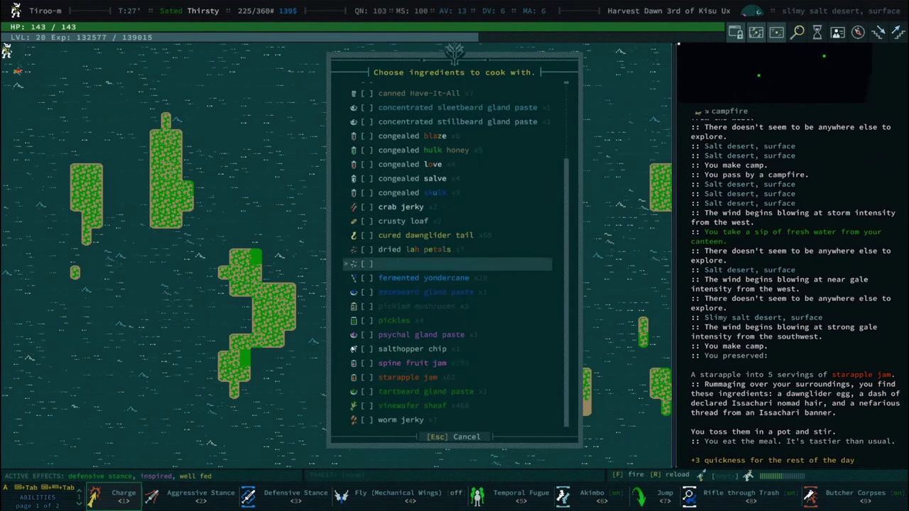
{"action": "key", "text": "Up"}
{"action": "key", "text": "Up"}
{"action": "key", "text": "Up"}
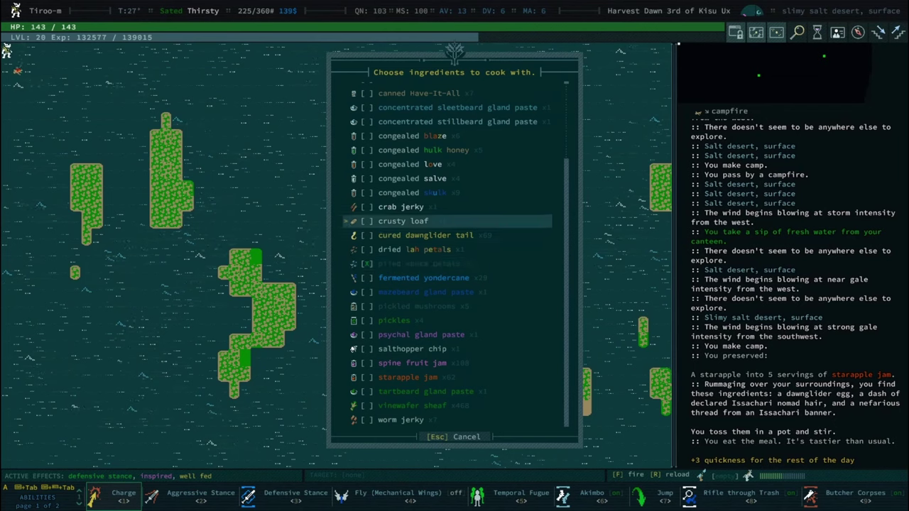
{"action": "key", "text": "Up"}
{"action": "key", "text": "Up"}
{"action": "key", "text": "Up"}
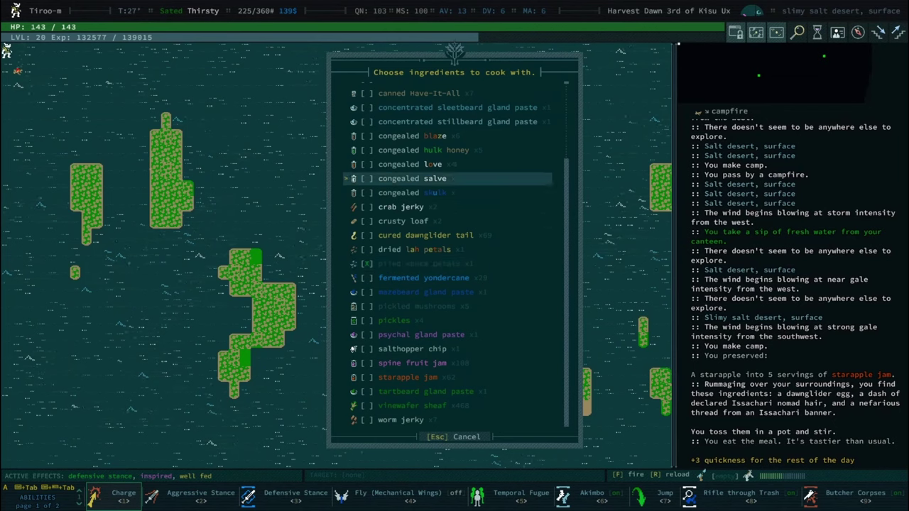
{"action": "key", "text": "Down"}
{"action": "key", "text": "Down"}
{"action": "key", "text": "Down"}
{"action": "key", "text": "Down"}
{"action": "key", "text": "Down"}
{"action": "key", "text": "space"}
{"action": "key", "text": "Down"}
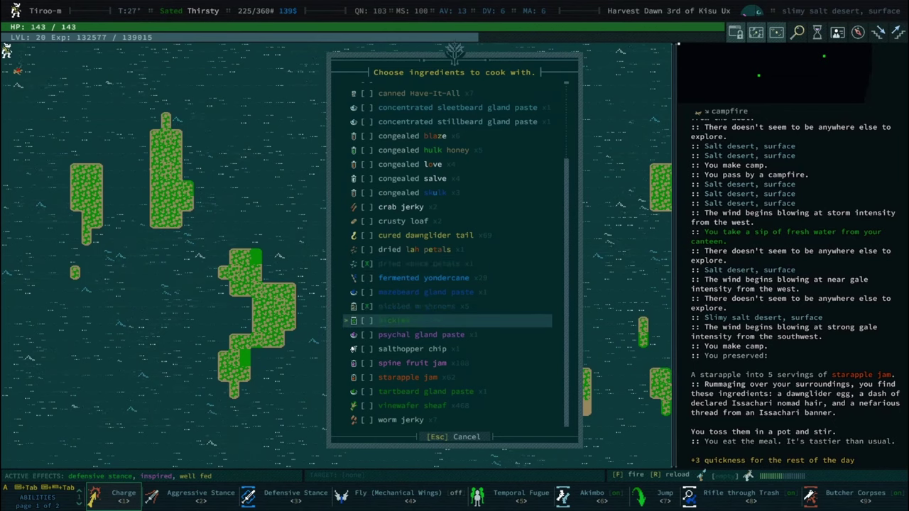
{"action": "key", "text": "Down"}
{"action": "key", "text": "Down"}
{"action": "key", "text": "Down"}
{"action": "key", "text": "Return"}
{"action": "key", "text": "Return"}
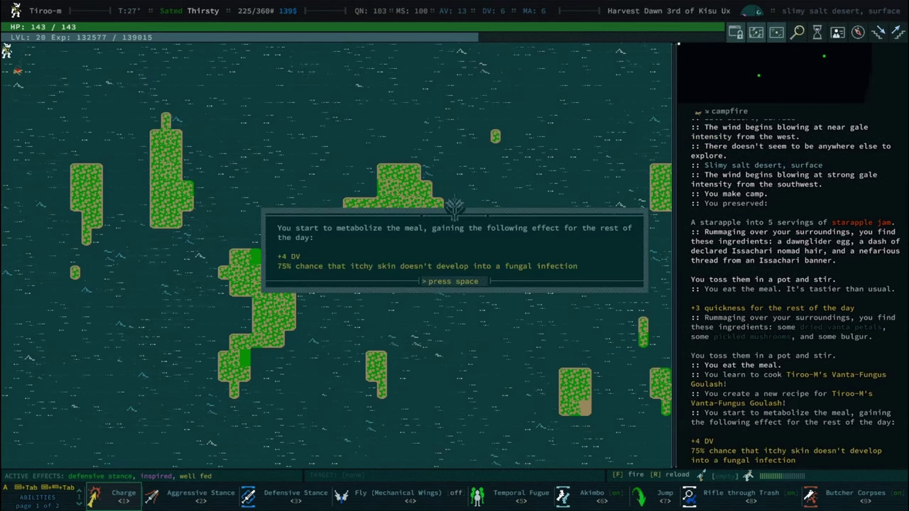
{"action": "key", "text": "space"}
{"action": "key", "text": "space"}
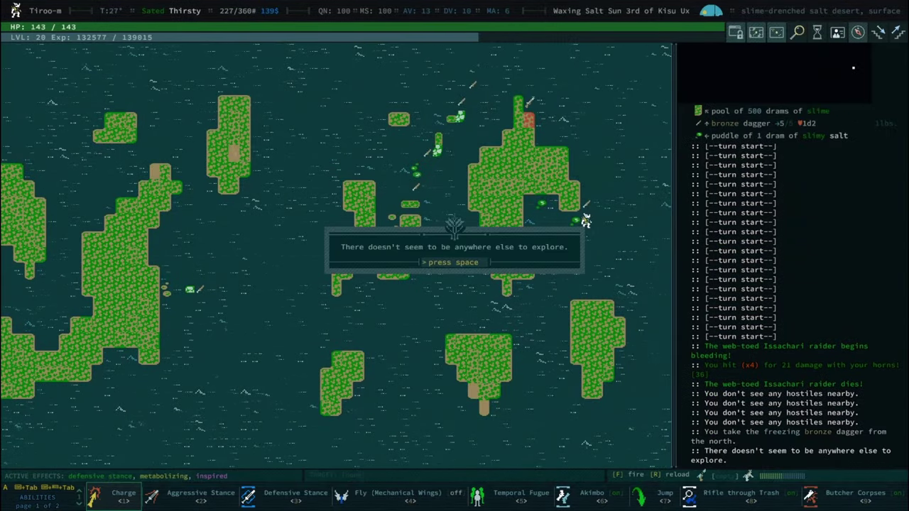
Travel through the salt desert zones and kill the Issachari raiders
{"action": "key", "text": "space"}
{"action": "key", "text": "Down"}
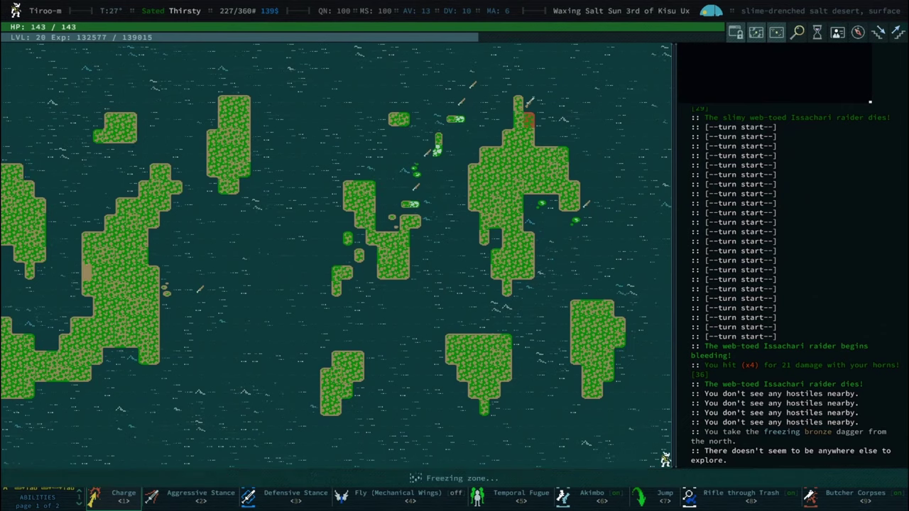
{"action": "key", "text": "Down"}
{"action": "key", "text": "0"}
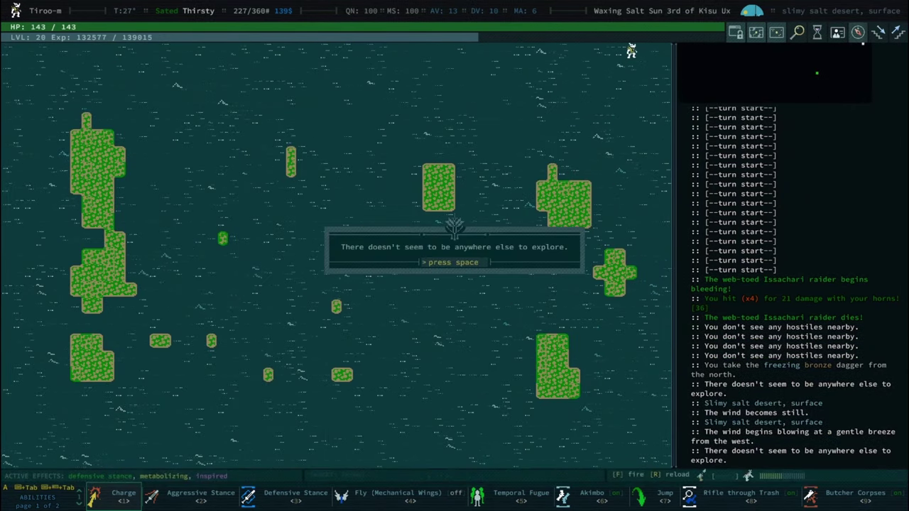
{"action": "key", "text": "space"}
{"action": "key", "text": "Down"}
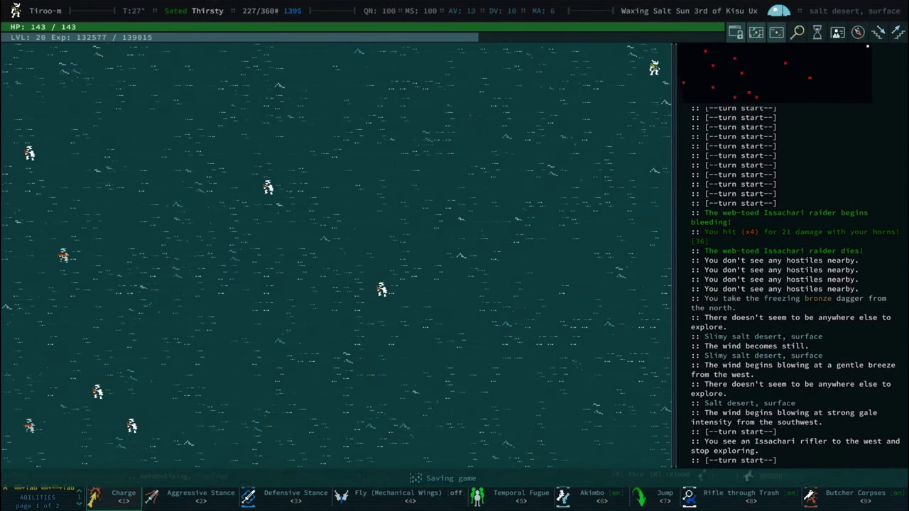
{"action": "key", "text": "Left"}
{"action": "key", "text": "Left"}
{"action": "key", "text": "Left"}
{"action": "key", "text": "Left"}
{"action": "key", "text": "Left"}
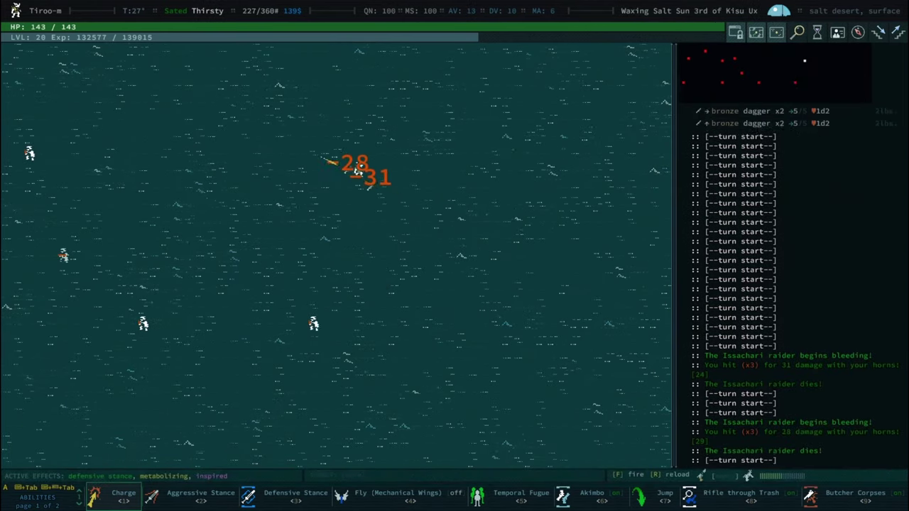
{"action": "key", "text": "Left"}
{"action": "key", "text": "Left"}
{"action": "key", "text": "Left"}
{"action": "key", "text": "Left"}
{"action": "key", "text": "Left"}
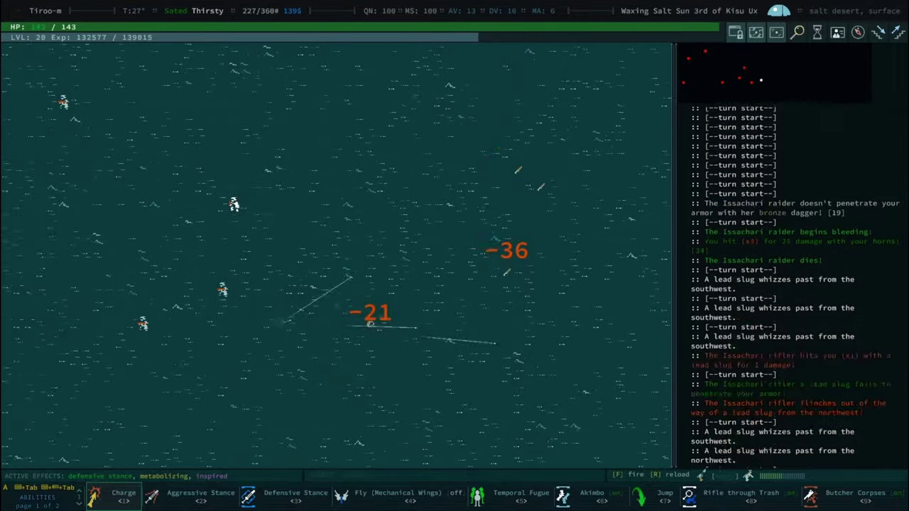
{"action": "key", "text": "Left"}
{"action": "key", "text": "Left"}
{"action": "key", "text": "Left"}
{"action": "key", "text": "Left"}
{"action": "key", "text": "Left"}
{"action": "key", "text": "Left"}
{"action": "key", "text": "Left"}
{"action": "key", "text": "Left"}
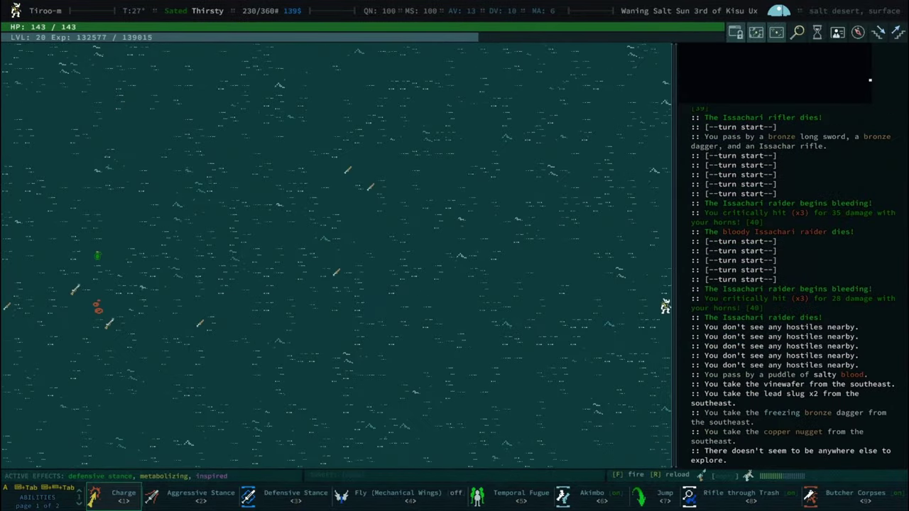
Enter Tarchezor District, destroy its rifle turrets, and auto-explore the rest
{"action": "key", "text": "space"}
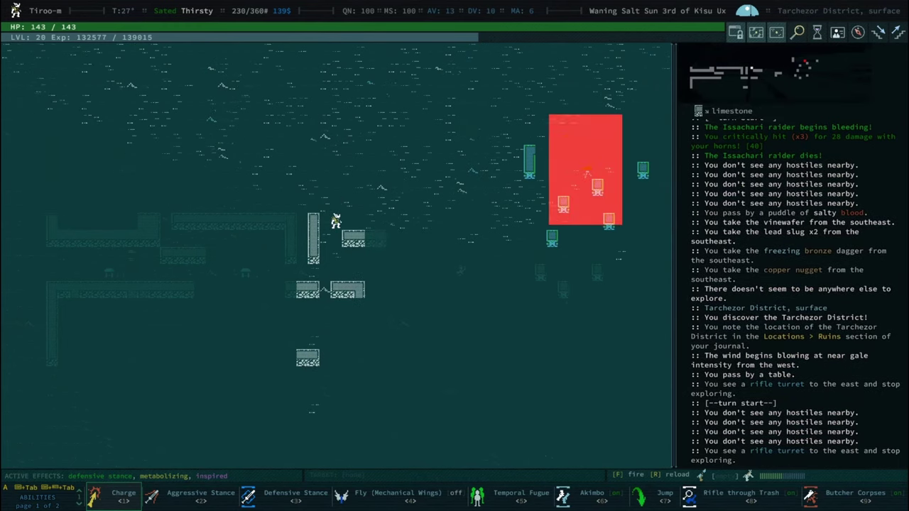
{"action": "key", "text": "Right"}
{"action": "key", "text": "Right"}
{"action": "key", "text": "Right"}
{"action": "key", "text": "Right"}
{"action": "key", "text": "Right"}
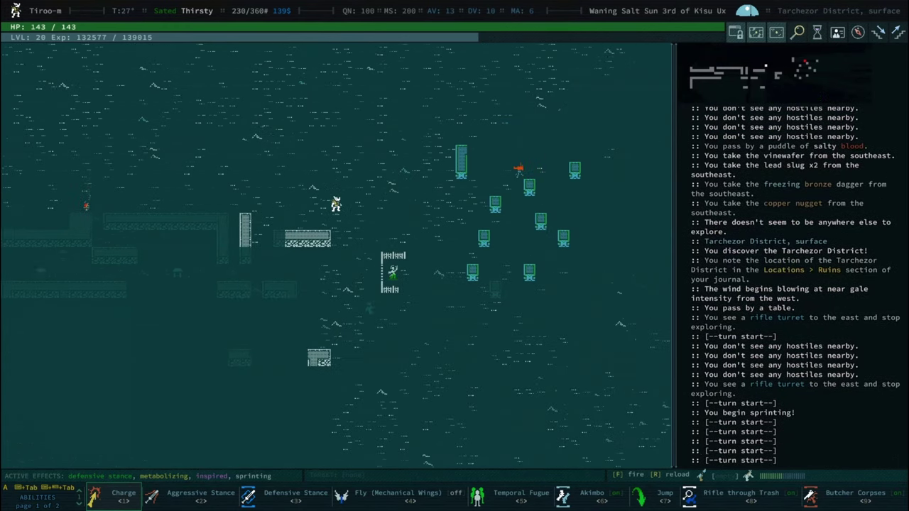
{"action": "key", "text": "Right"}
{"action": "key", "text": "Right"}
{"action": "key", "text": "Right"}
{"action": "key", "text": "Right"}
{"action": "key", "text": "Right"}
{"action": "key", "text": "Right"}
{"action": "key", "text": "Right"}
{"action": "key", "text": "Right"}
{"action": "key", "text": "Right"}
{"action": "key", "text": "Right"}
{"action": "key", "text": "Right"}
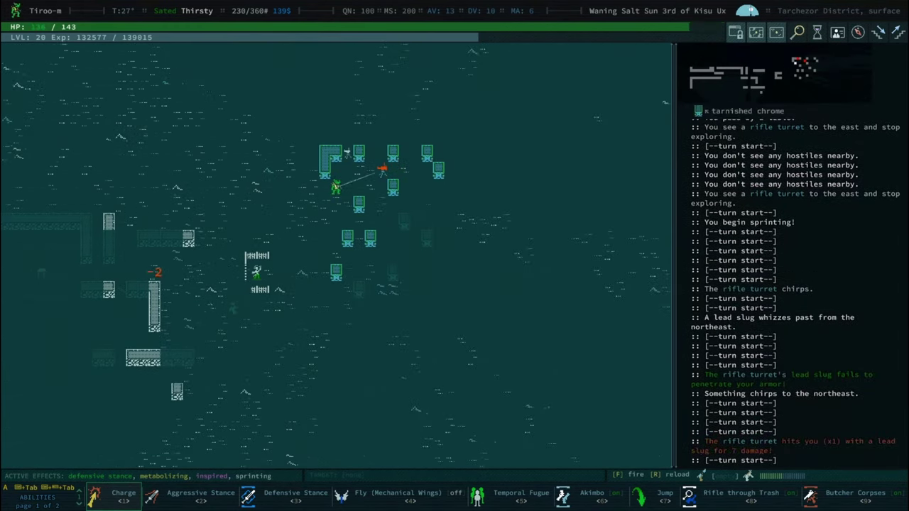
{"action": "key", "text": "Right"}
{"action": "key", "text": "Right"}
{"action": "key", "text": "Right"}
{"action": "key", "text": "Right"}
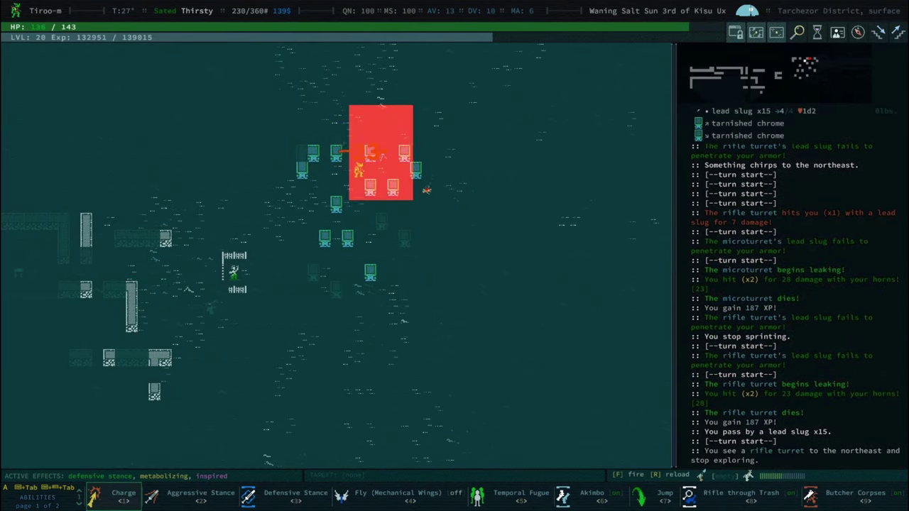
{"action": "key", "text": "Right"}
{"action": "key", "text": "Right"}
{"action": "key", "text": "x"}
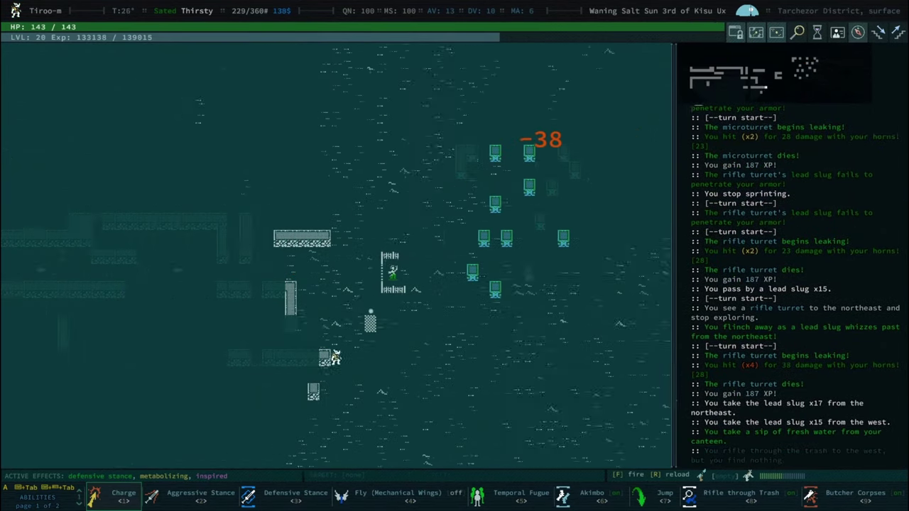
{"action": "key", "text": "space"}
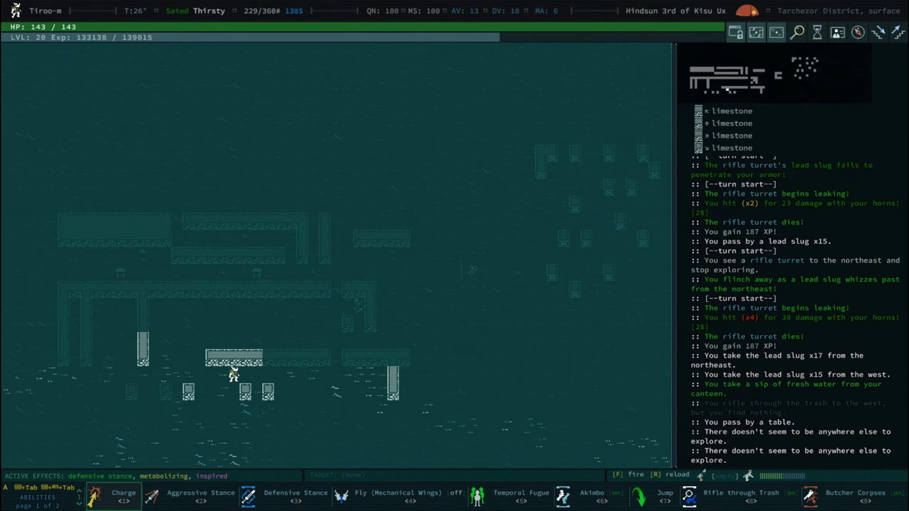
Walk west into the neighbouring salt desert zone and make camp
{"action": "key", "text": "shift+Left"}
{"action": "key", "text": "Left"}
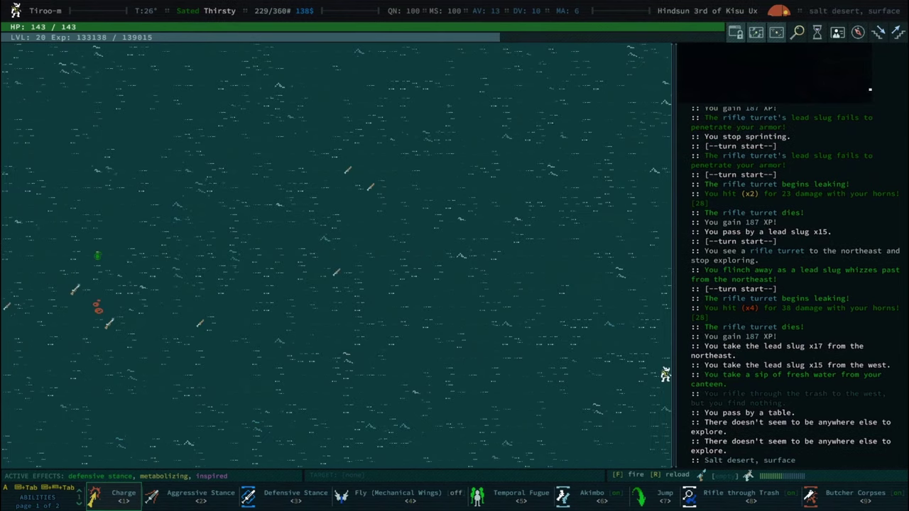
{"action": "key", "text": "ctrl+c"}
{"action": "key", "text": "Left"}
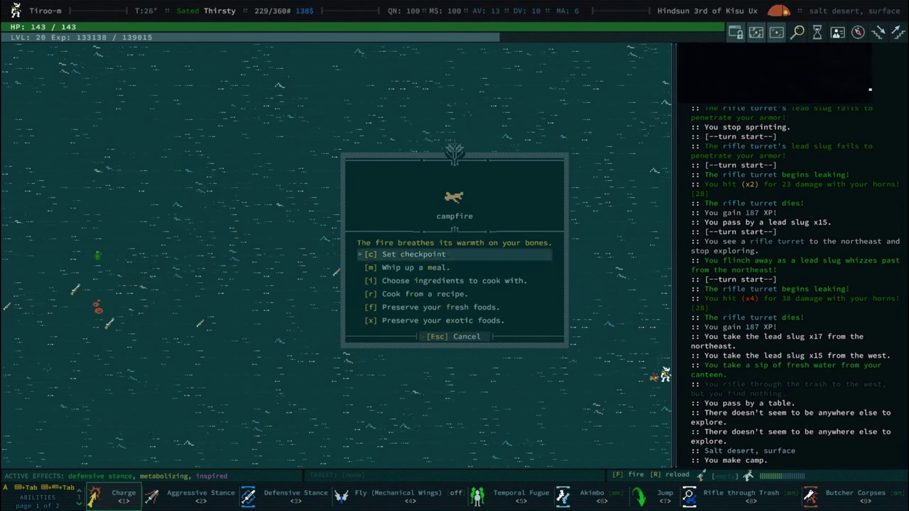
Select bear jerky and salthopper chip as cooking ingredients
{"action": "key", "text": "i"}
{"action": "key", "text": "Down"}
{"action": "key", "text": "Down"}
{"action": "key", "text": "Down"}
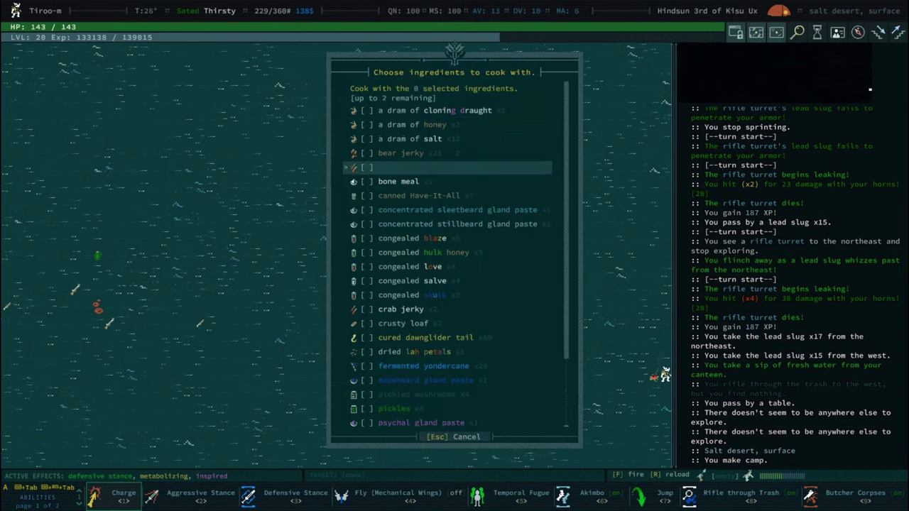
{"action": "key", "text": "space"}
{"action": "key", "text": "Down"}
{"action": "key", "text": "Down"}
{"action": "key", "text": "Down"}
{"action": "key", "text": "Down"}
{"action": "key", "text": "Down"}
{"action": "key", "text": "Down"}
{"action": "key", "text": "Down"}
{"action": "key", "text": "Down"}
{"action": "key", "text": "Down"}
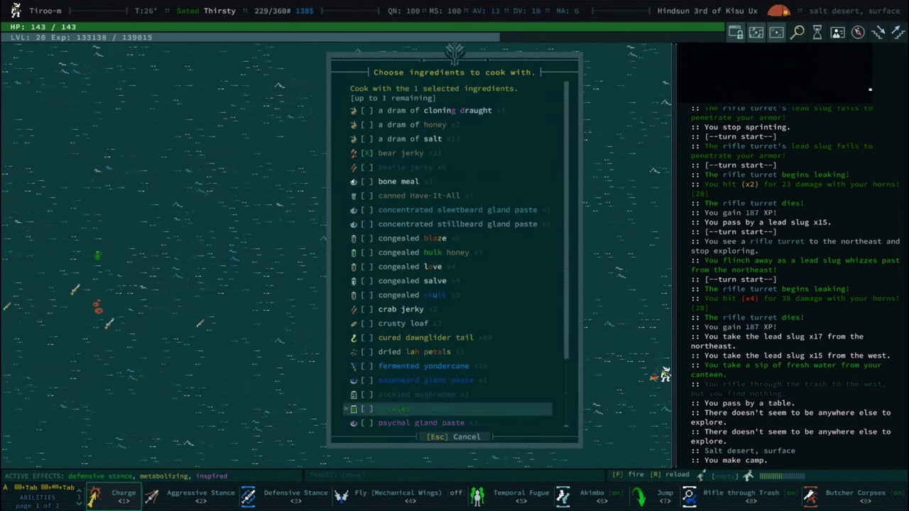
{"action": "key", "text": "Down"}
{"action": "key", "text": "Down"}
{"action": "key", "text": "Down"}
{"action": "key", "text": "Down"}
{"action": "key", "text": "Up"}
{"action": "key", "text": "Up"}
{"action": "key", "text": "Down"}
{"action": "key", "text": "Down"}
{"action": "key", "text": "Down"}
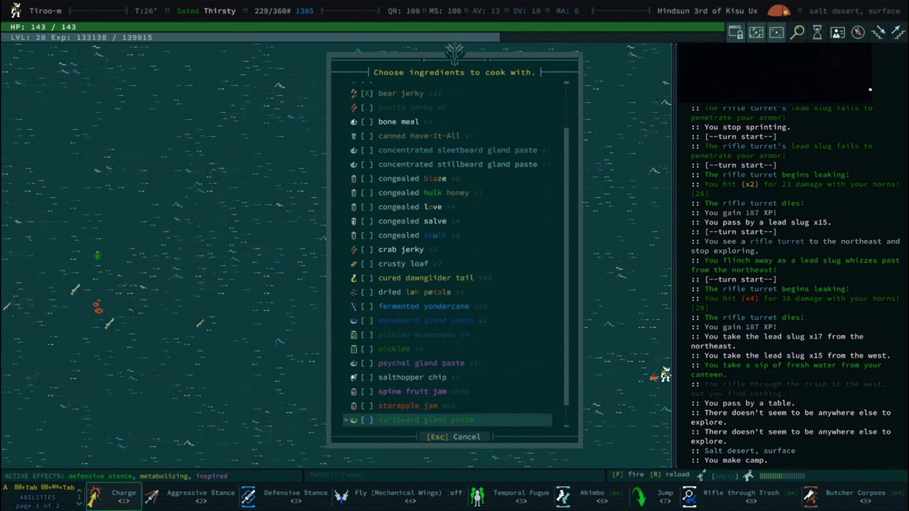
{"action": "key", "text": "Up"}
{"action": "key", "text": "Up"}
{"action": "key", "text": "Up"}
{"action": "key", "text": "Up"}
{"action": "key", "text": "Up"}
Cook and eat the meal, accepting Tiroo-M's Meat-Chip Baklava (+12% max HP)
{"action": "key", "text": "Down"}
{"action": "key", "text": "Down"}
{"action": "key", "text": "Down"}
{"action": "key", "text": "Down"}
{"action": "key", "text": "Down"}
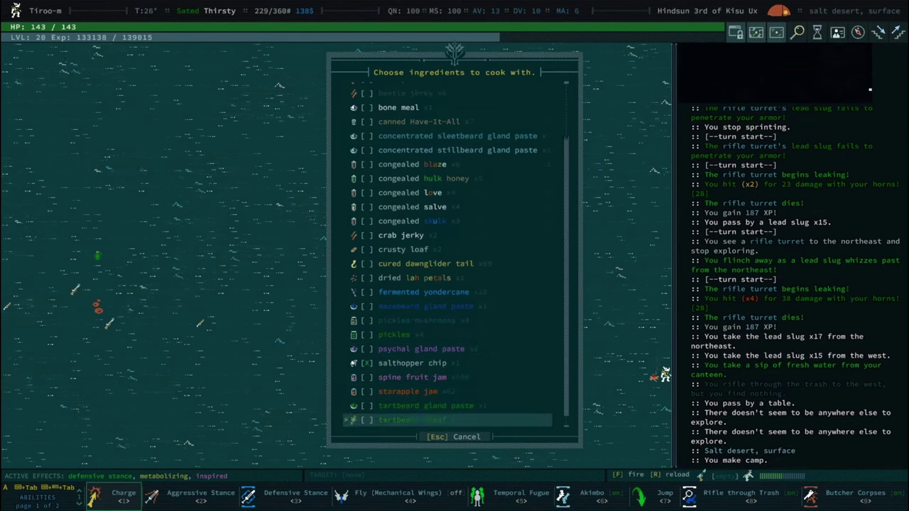
{"action": "key", "text": "Down"}
{"action": "key", "text": "Down"}
{"action": "key", "text": "Return"}
{"action": "key", "text": "Return"}
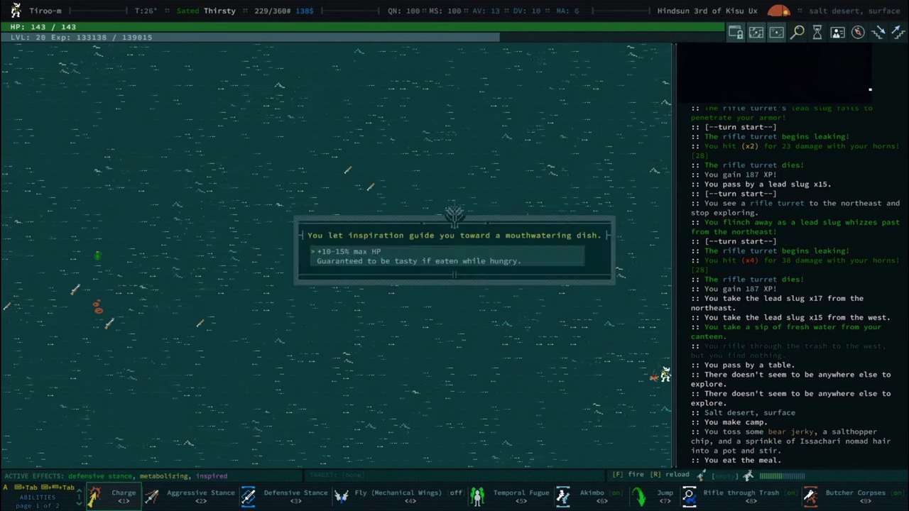
{"action": "key", "text": "Return"}
{"action": "key", "text": "space"}
{"action": "key", "text": "space"}
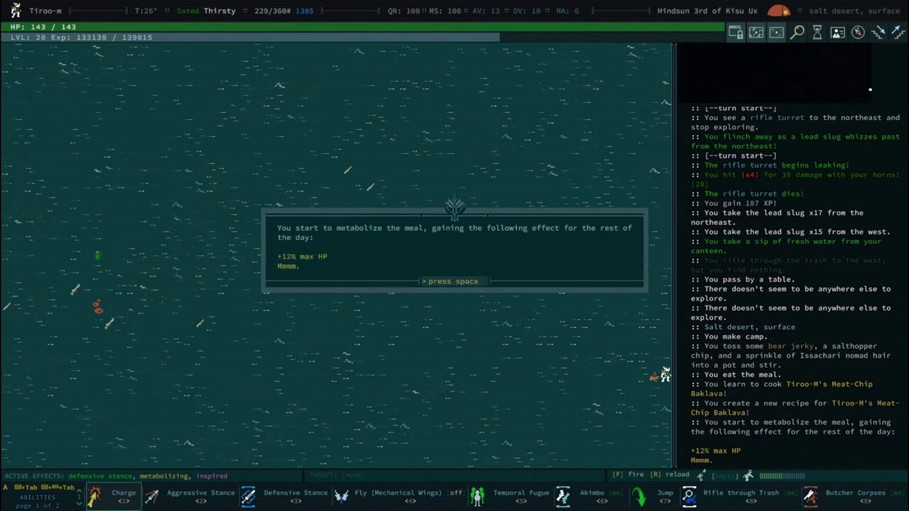
{"action": "key", "text": "space"}
{"action": "key", "text": "Right"}
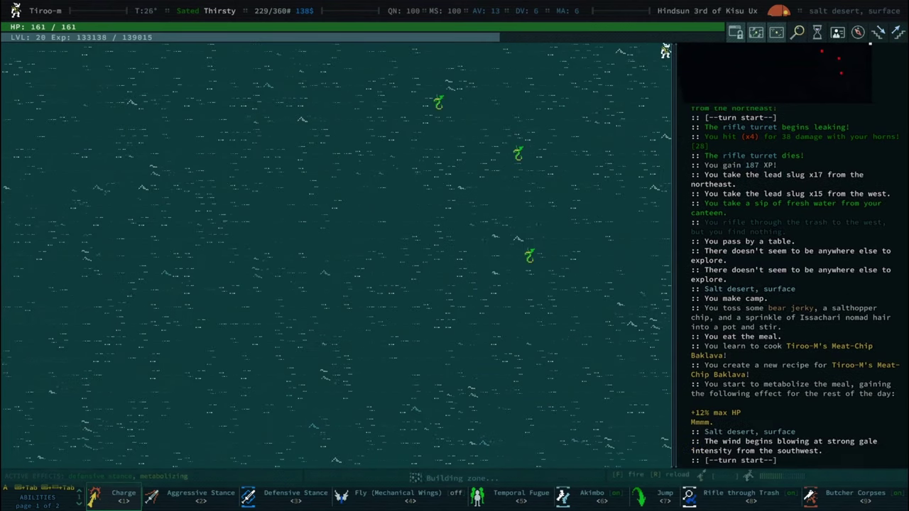
Auto-explore and travel west, then south, across several desert zones
{"action": "key", "text": "0"}
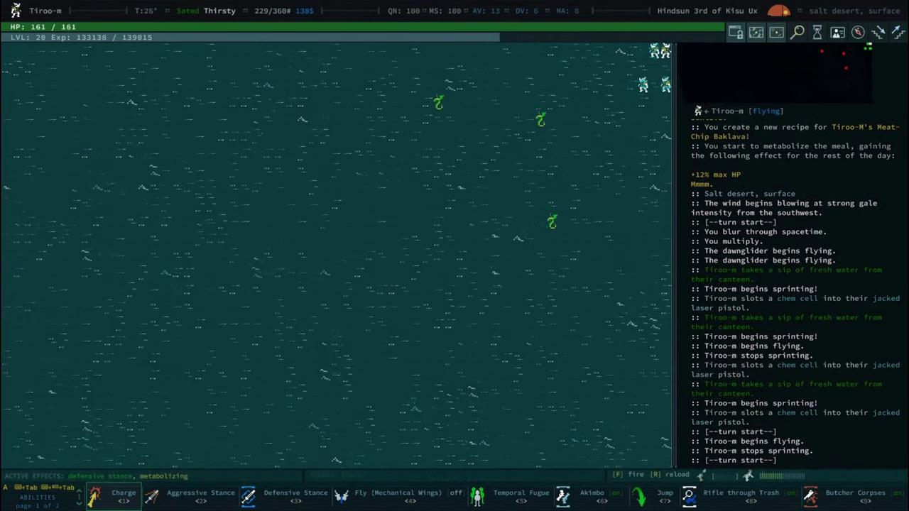
{"action": "key", "text": "space"}
{"action": "key", "text": "Left"}
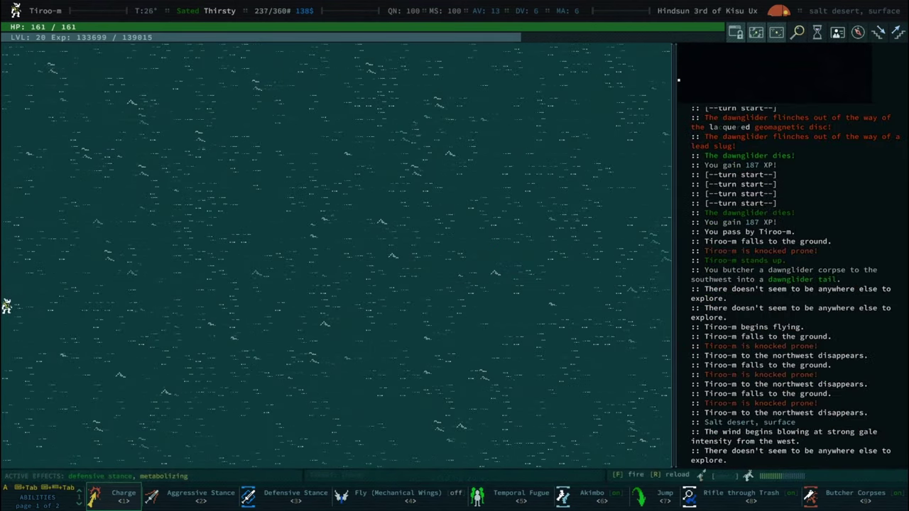
{"action": "key", "text": "Left"}
{"action": "key", "text": "0"}
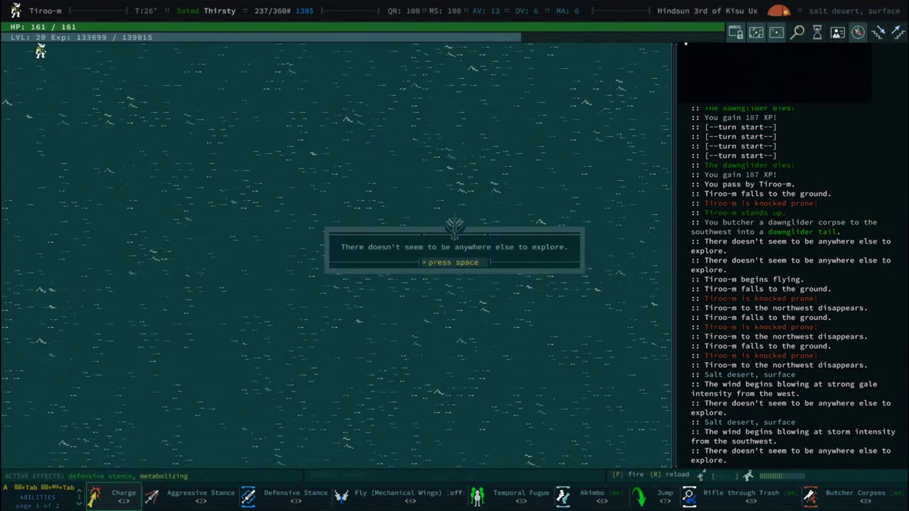
{"action": "key", "text": "space"}
{"action": "key", "text": "Left"}
{"action": "key", "text": "0"}
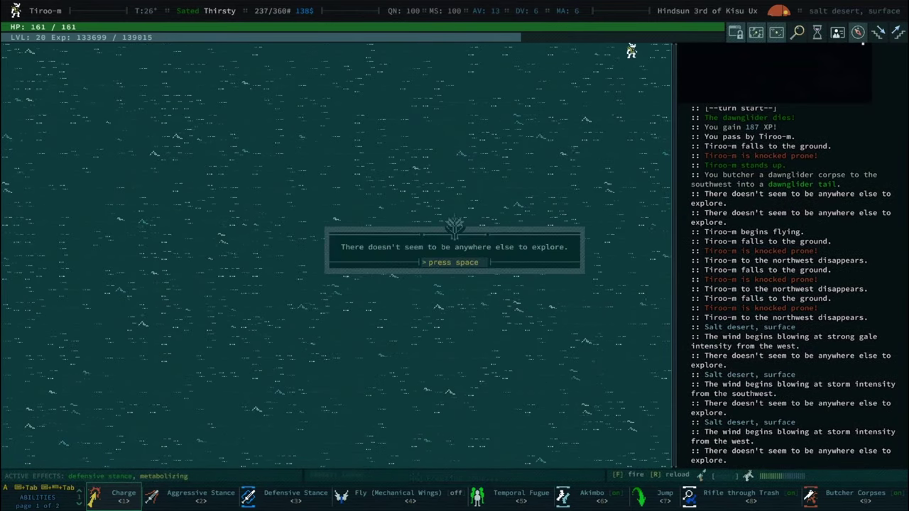
{"action": "key", "text": "space"}
{"action": "key", "text": "Down"}
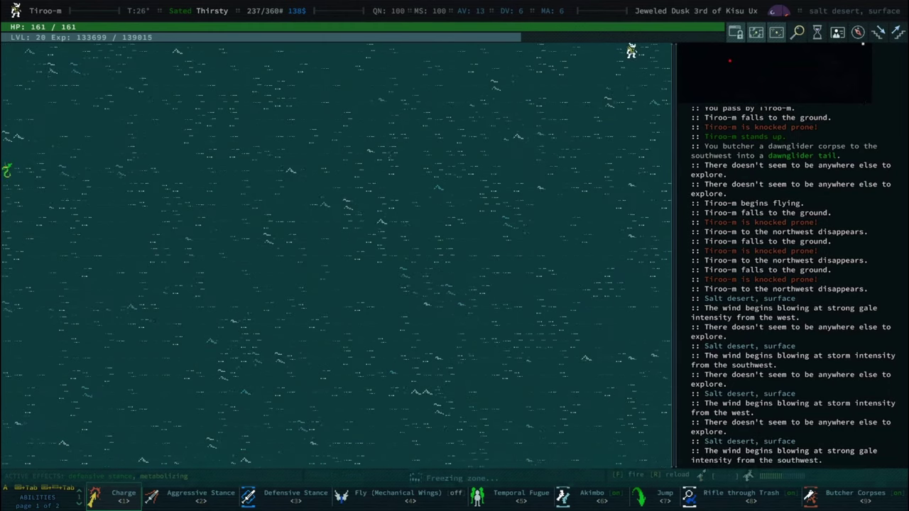
{"action": "key", "text": "0"}
{"action": "key", "text": "0"}
{"action": "key", "text": "0"}
Kill the dawnglider with Temporal Fugue clones and butcher its corpse
{"action": "key", "text": "Left"}
{"action": "key", "text": "Left"}
{"action": "key", "text": "Left"}
{"action": "key", "text": "Left"}
{"action": "key", "text": "Left"}
{"action": "key", "text": "Left"}
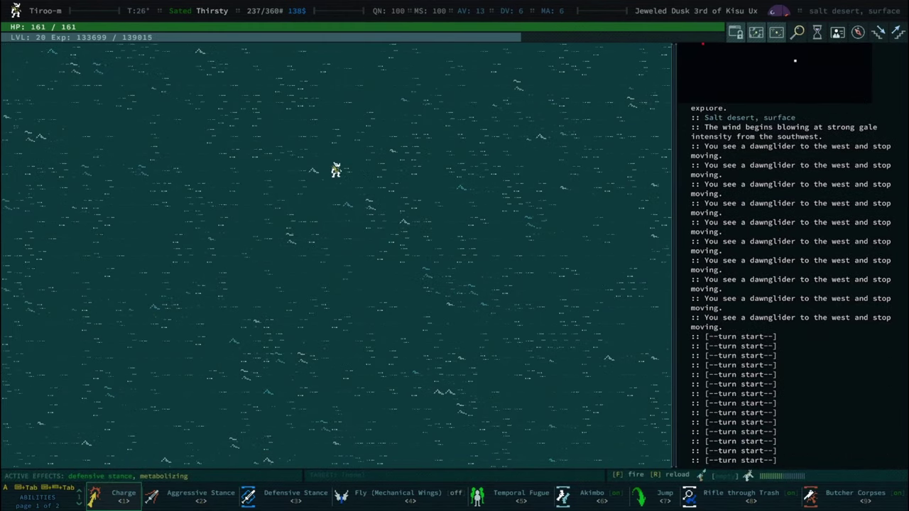
{"action": "key", "text": "Left"}
{"action": "key", "text": "Left"}
{"action": "key", "text": "Left"}
{"action": "key", "text": "Left"}
{"action": "key", "text": "Left"}
{"action": "key", "text": "Left"}
{"action": "key", "text": "Left"}
{"action": "key", "text": "Left"}
{"action": "key", "text": "Left"}
{"action": "key", "text": "Left"}
{"action": "key", "text": "Left"}
{"action": "key", "text": "Left"}
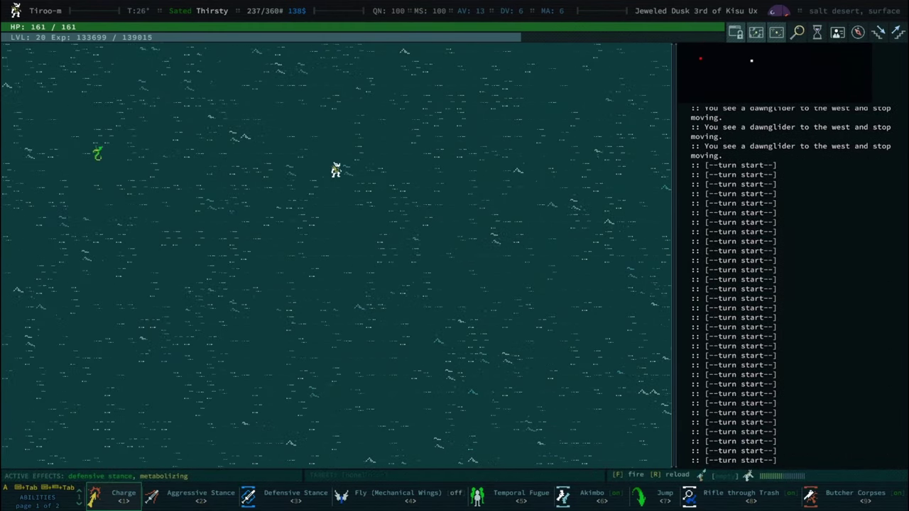
{"action": "key", "text": "Left"}
{"action": "key", "text": "Left"}
{"action": "key", "text": "Left"}
{"action": "key", "text": "5"}
{"action": "key", "text": "Down"}
{"action": "key", "text": "Down"}
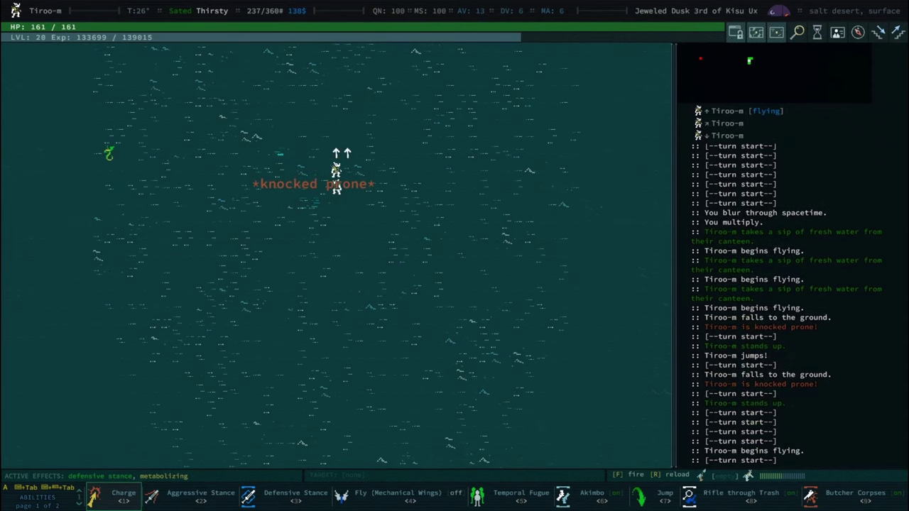
{"action": "key", "text": "Down"}
{"action": "key", "text": "Down"}
{"action": "key", "text": "Down"}
{"action": "key", "text": "x"}
{"action": "key", "text": "space"}
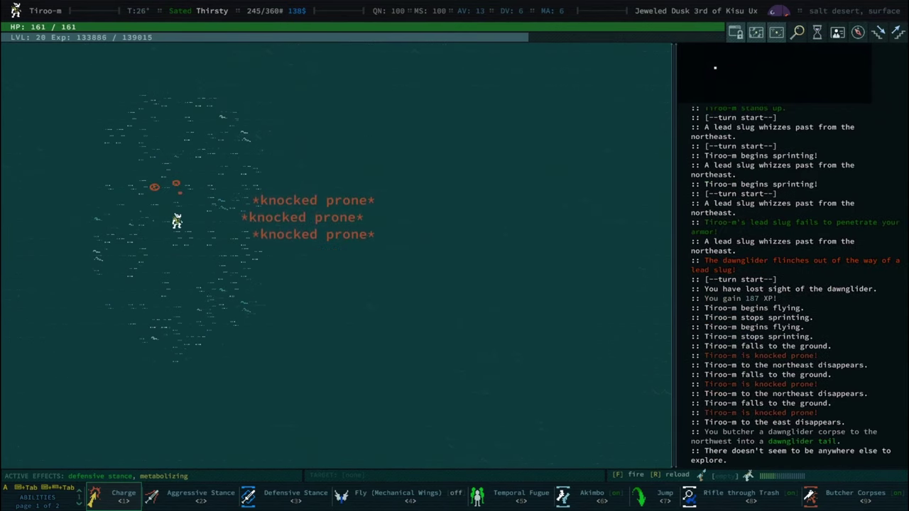
Travel east through more desert zones and look at the legendary albino ape
{"action": "key", "text": "shift+Right"}
{"action": "key", "text": "Right"}
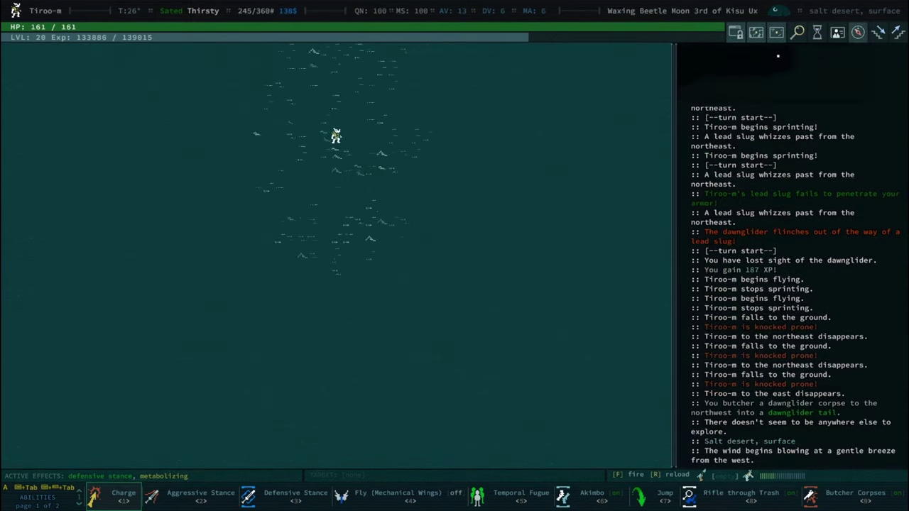
{"action": "key", "text": "shift+Right"}
{"action": "key", "text": "shift+Right"}
{"action": "key", "text": "x"}
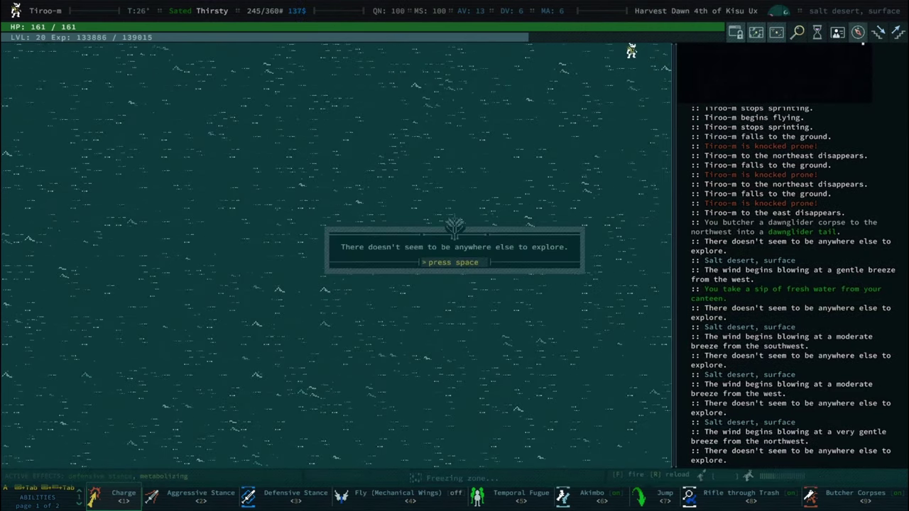
{"action": "key", "text": "space"}
{"action": "key", "text": "l"}
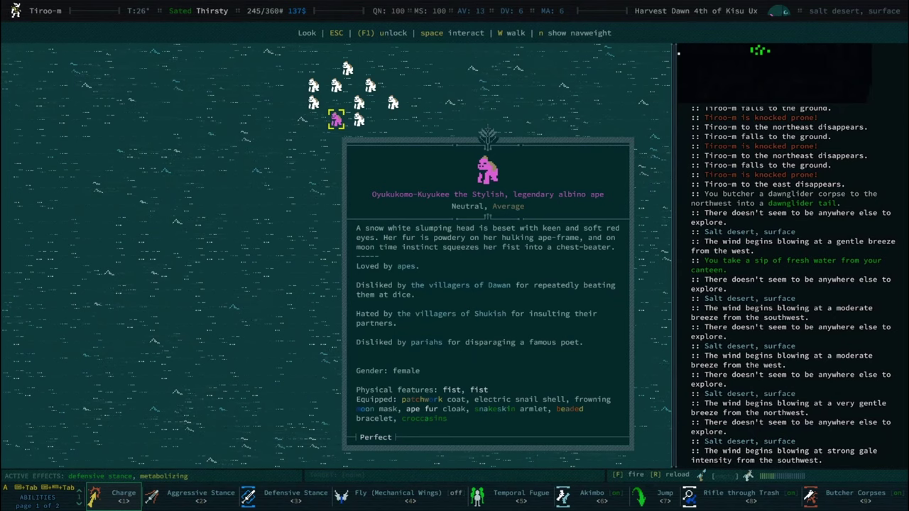
Close the ape description, review equipment and faction reputations, then return to the map
{"action": "key", "text": "Escape"}
{"action": "key", "text": "x"}
{"action": "key", "text": "9"}
{"action": "key", "text": "9"}
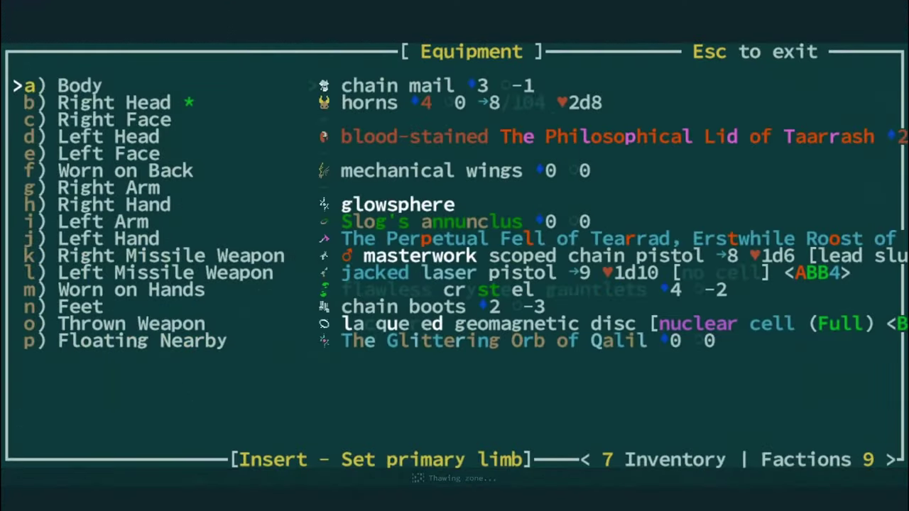
{"action": "key", "text": "9"}
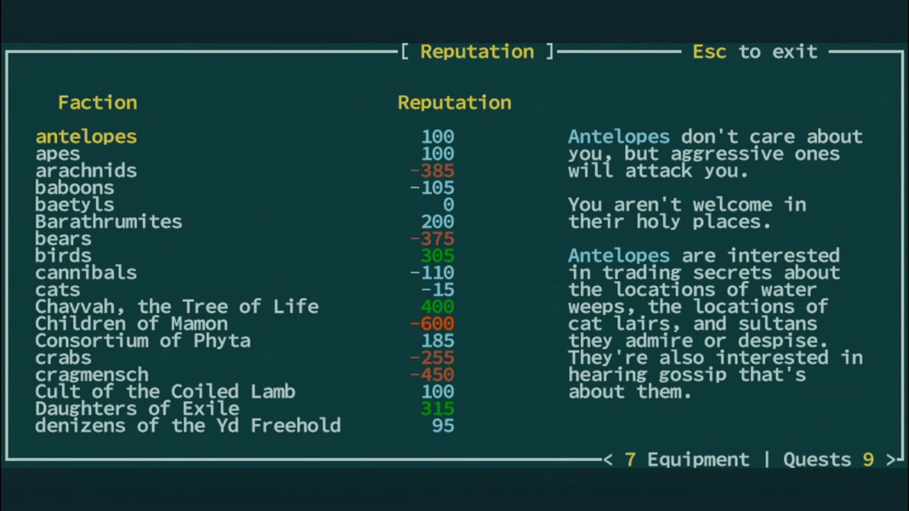
{"action": "key", "text": "Escape"}
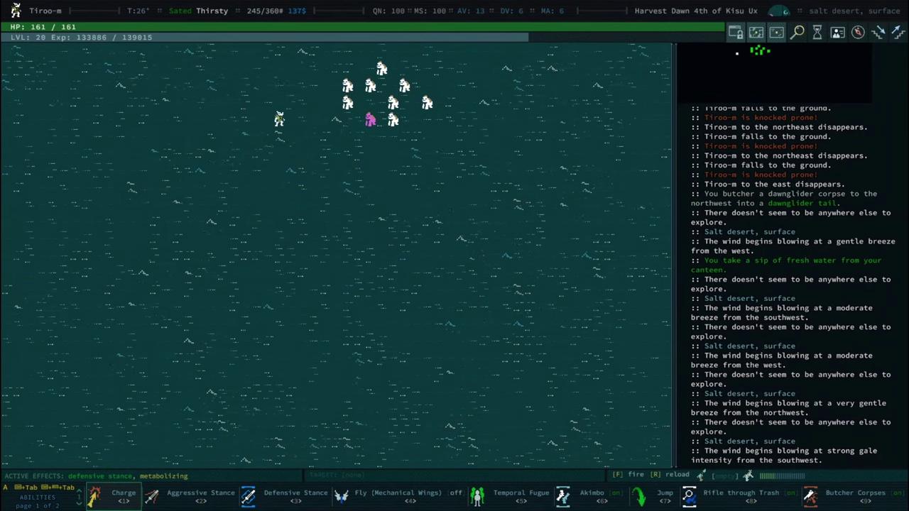
Attack Oyukukomo-Kuyukee the Stylish, activating Temporal Fugue for clones
{"action": "key", "text": "KP_1"}
{"action": "key", "text": "KP_1"}
{"action": "key", "text": "KP_2"}
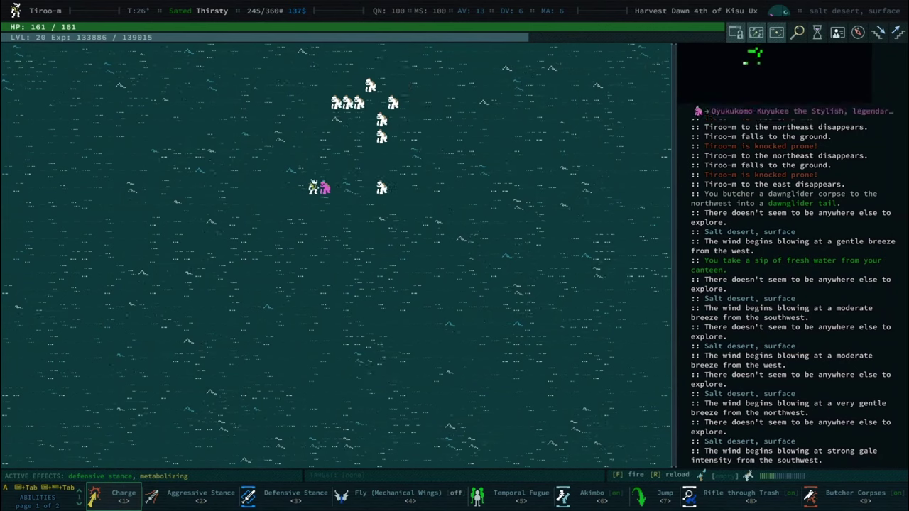
{"action": "key", "text": "KP_6"}
{"action": "key", "text": "KP_6"}
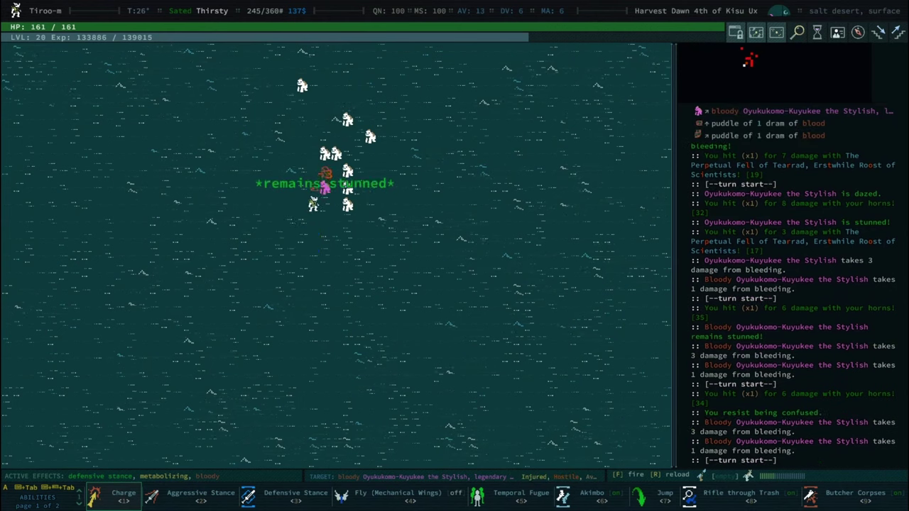
{"action": "key", "text": "5"}
{"action": "key", "text": "KP_6"}
Kill the remaining albino apes, loot the bracelets and copper nugget, and head north
{"action": "key", "text": "space"}
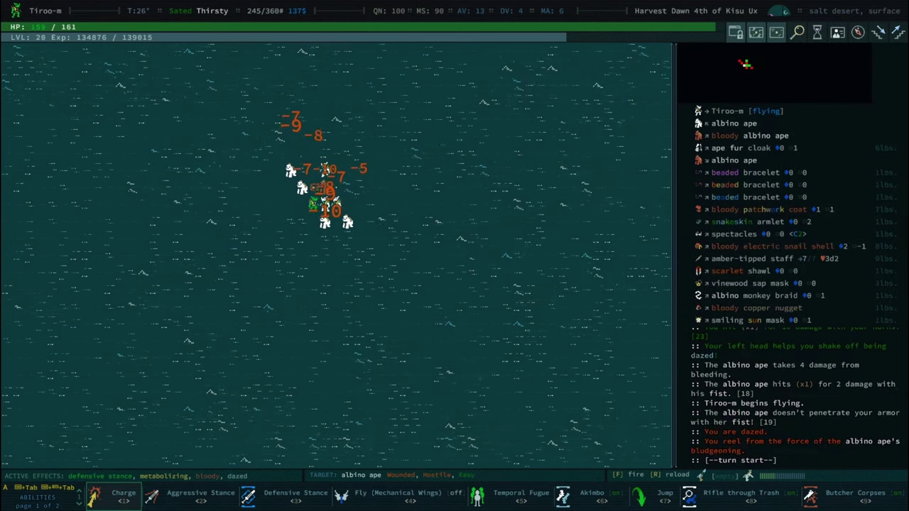
{"action": "key", "text": "0"}
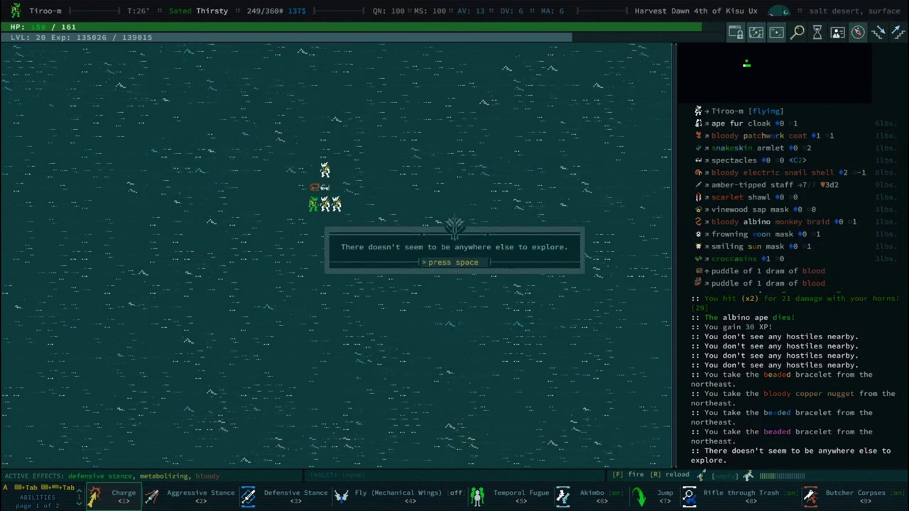
{"action": "key", "text": "space"}
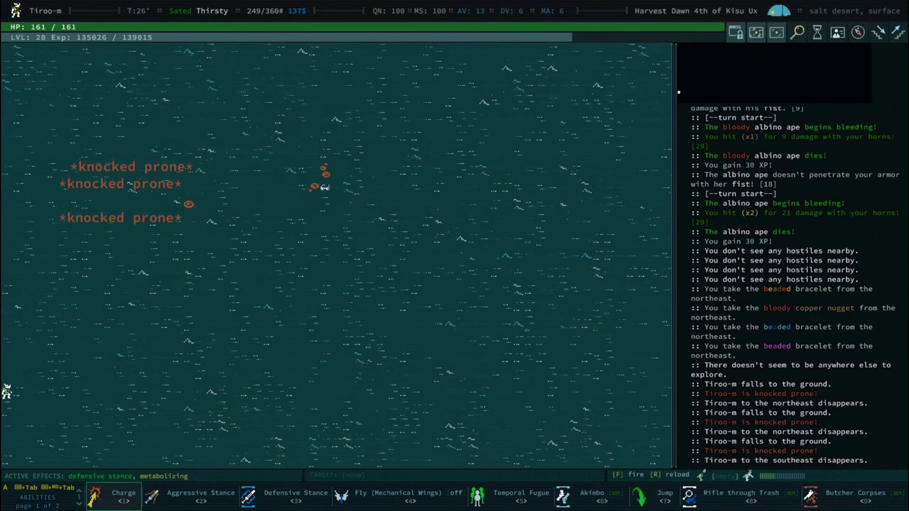
{"action": "key", "text": "0"}
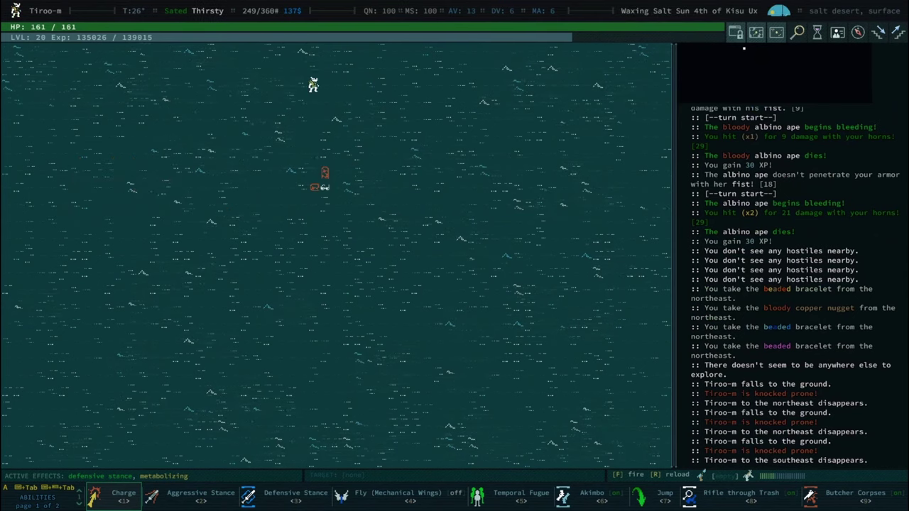
From the ape's loot pile, equip the snakeskin armlet, frowning moon mask and smiling sun mask
{"action": "key", "text": "g"}
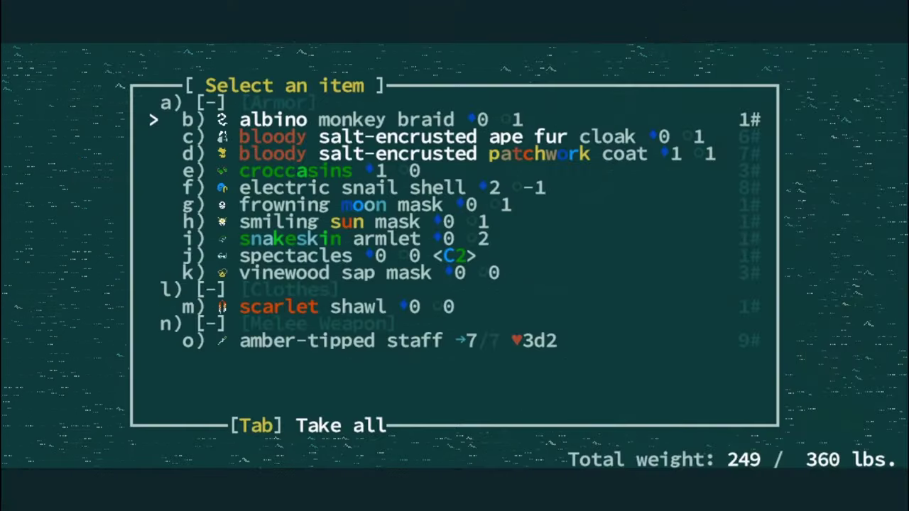
{"action": "key", "text": "Down"}
{"action": "key", "text": "Down"}
{"action": "key", "text": "Down"}
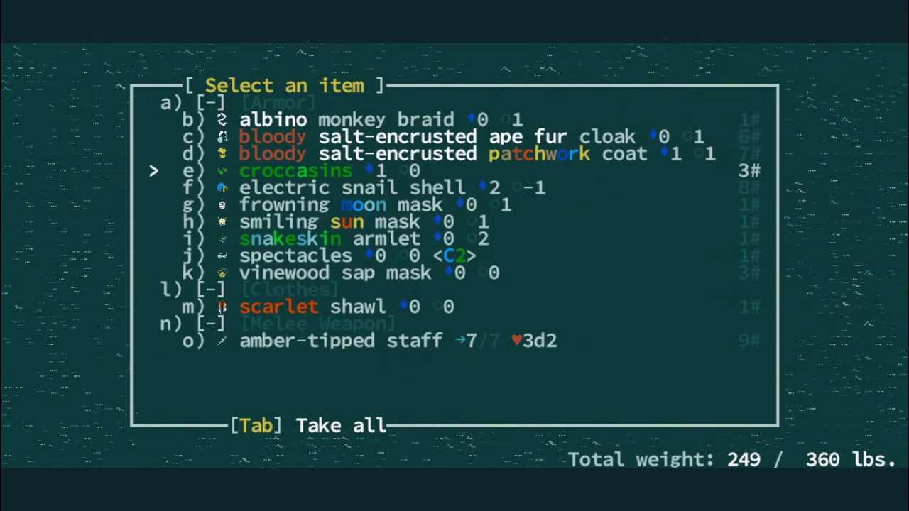
{"action": "key", "text": "Down"}
{"action": "key", "text": "Down"}
{"action": "key", "text": "Down"}
{"action": "key", "text": "Down"}
{"action": "key", "text": "Down"}
{"action": "key", "text": "i"}
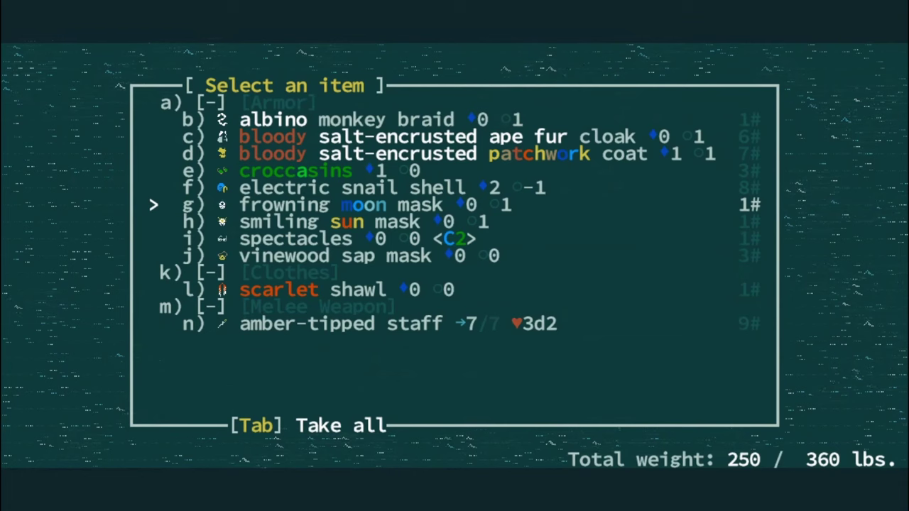
{"action": "key", "text": "Return"}
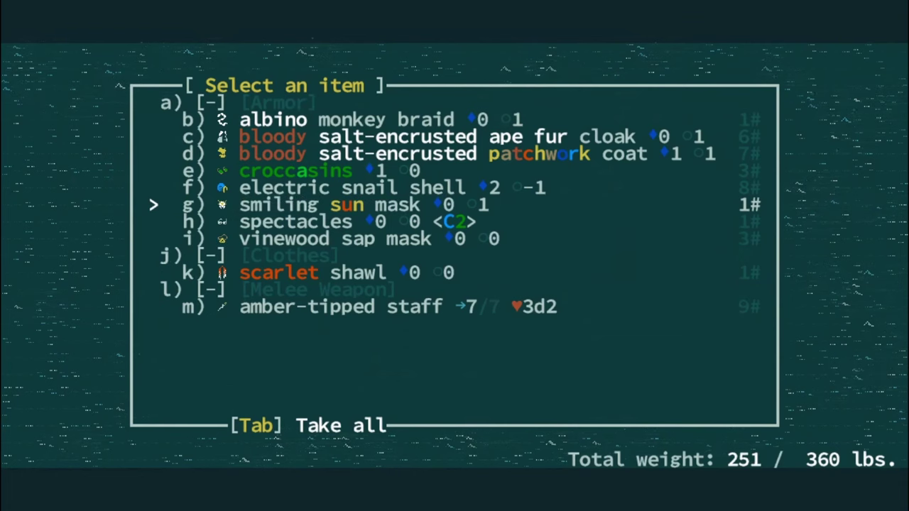
{"action": "key", "text": "Return"}
{"action": "key", "text": "Return"}
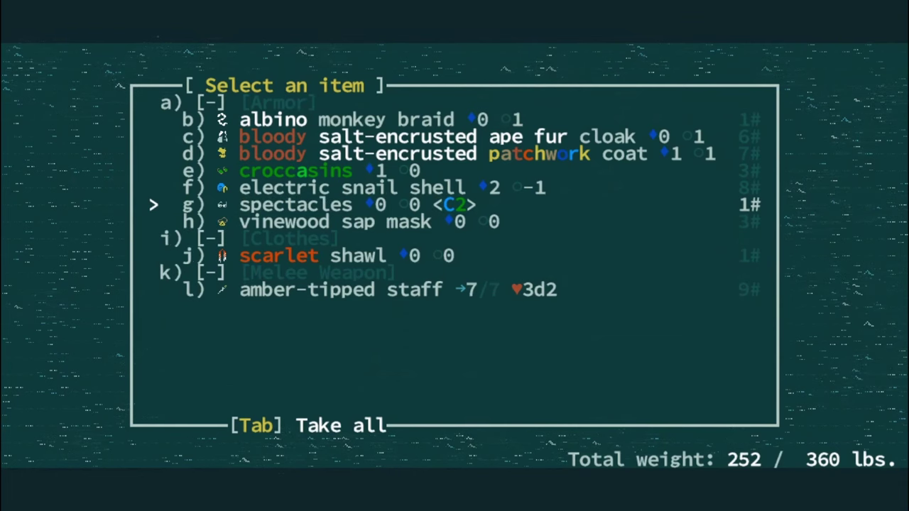
Inspect the newly worn frowning moon mask on the Equipment screen, then return to the map
{"action": "key", "text": "9"}
{"action": "key", "text": "9"}
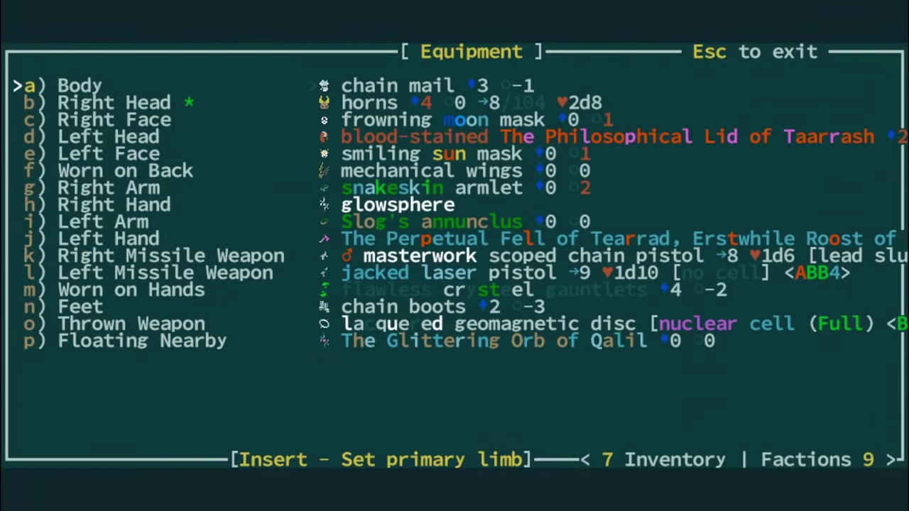
{"action": "key", "text": "c"}
{"action": "key", "text": "space"}
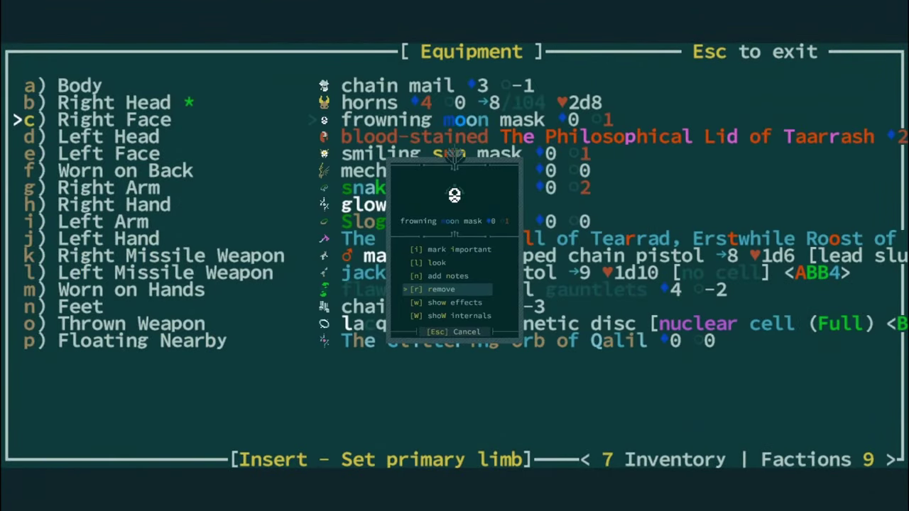
{"action": "key", "text": "Escape"}
{"action": "key", "text": "Escape"}
Travel from the zone's bottom edge into the neighbouring salt desert zones west and east
{"action": "left_click", "coordinate": [143, 458]}
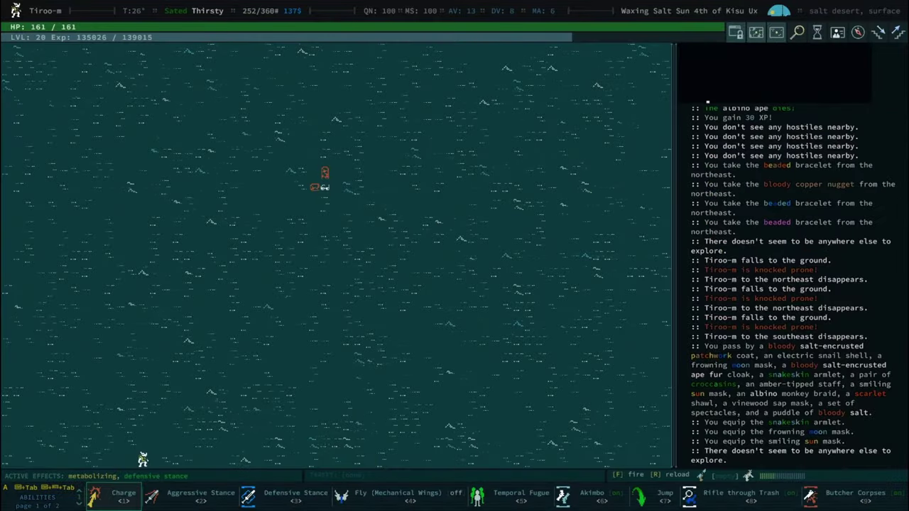
{"action": "key", "text": "Left"}
{"action": "key", "text": "0"}
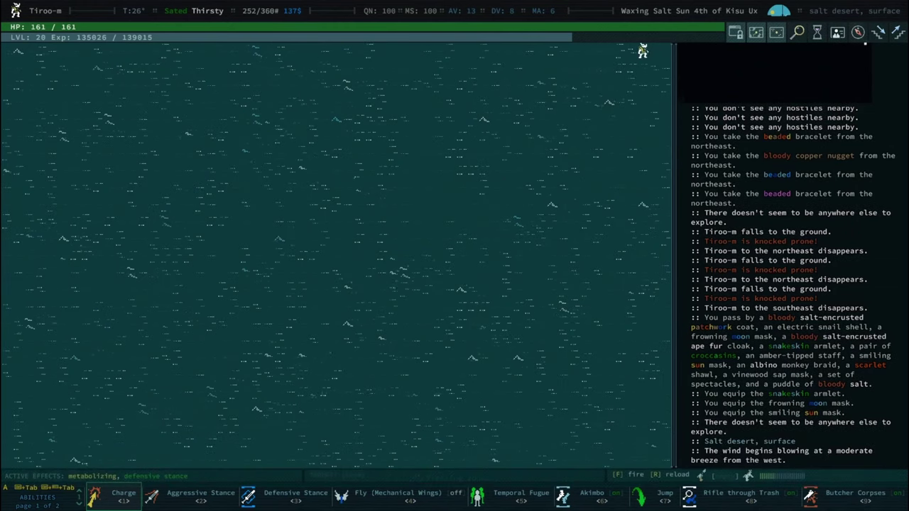
{"action": "key", "text": "Escape"}
{"action": "key", "text": "Right"}
{"action": "key", "text": "Right"}
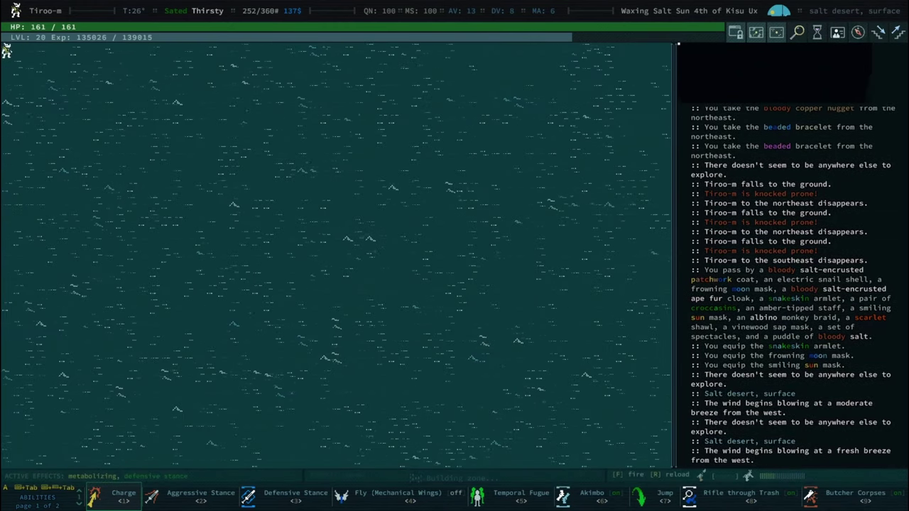
{"action": "key", "text": "0"}
{"action": "key", "text": "Escape"}
Walk west across the zone and examine the pink dawnglider Ca-caaw-CAW
{"action": "key", "text": "w"}
{"action": "key", "text": "Left"}
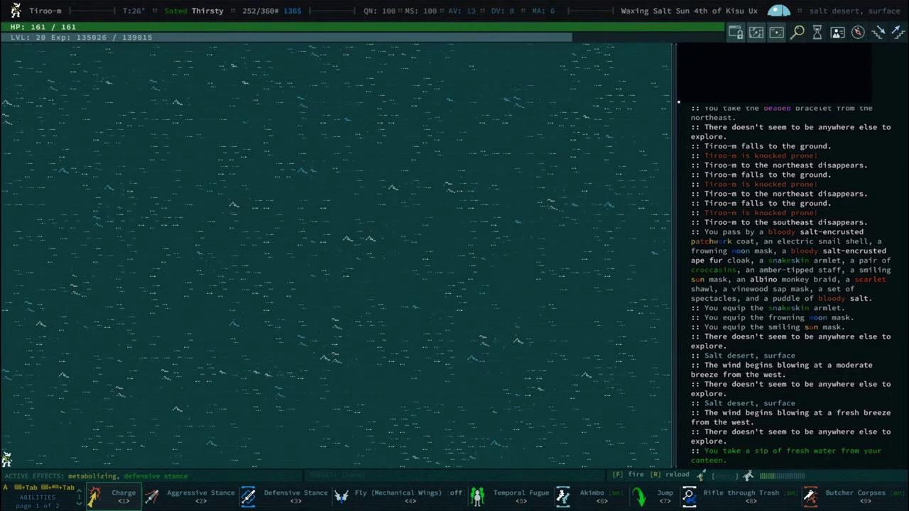
{"action": "key", "text": "Right"}
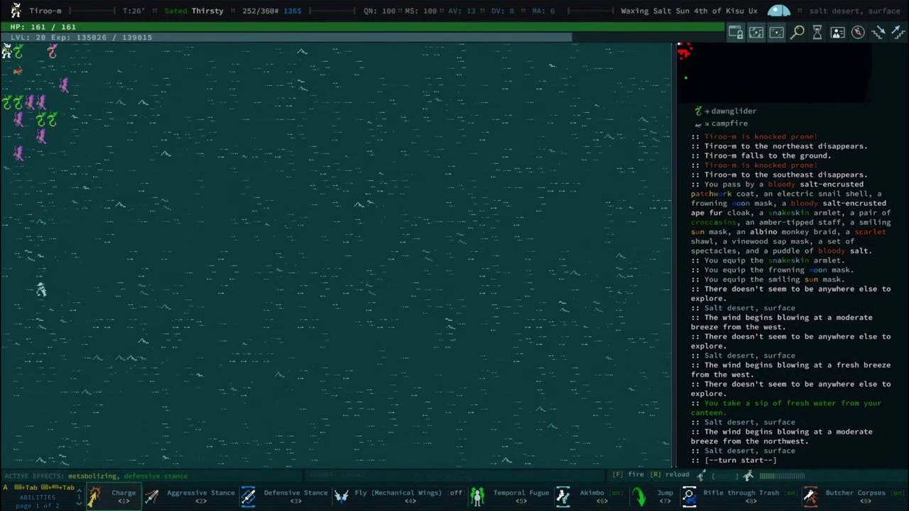
{"action": "key", "text": "l"}
{"action": "key", "text": "Right"}
{"action": "key", "text": "Right"}
{"action": "key", "text": "Right"}
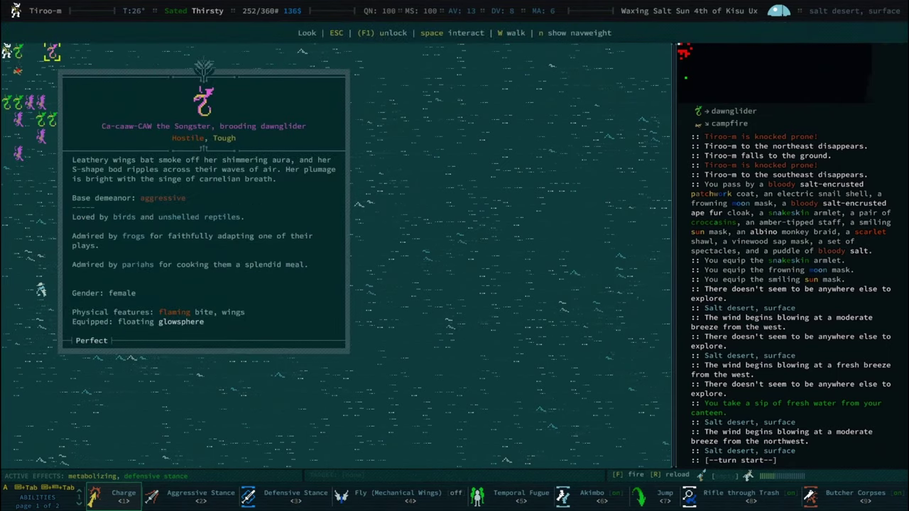
{"action": "key", "text": "Escape"}
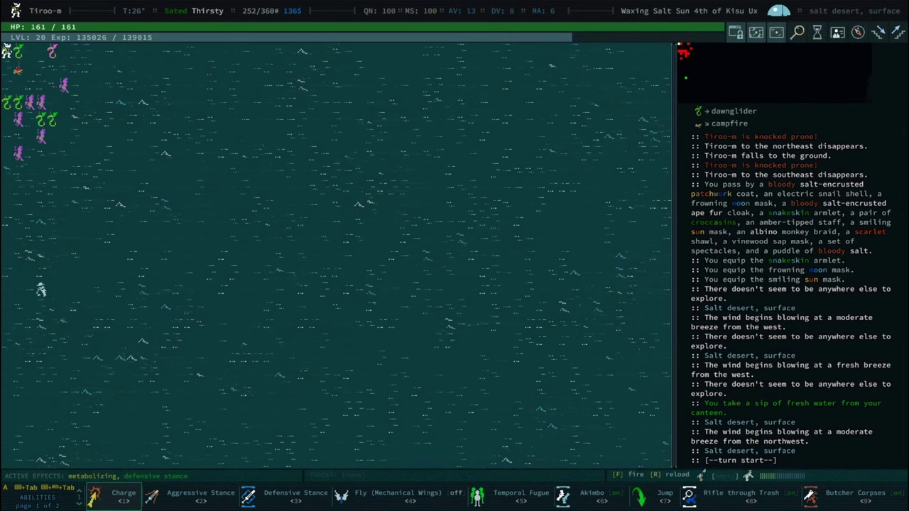
Cross two more salt desert zones westward and southward, then view the inventory
{"action": "key", "text": "Left"}
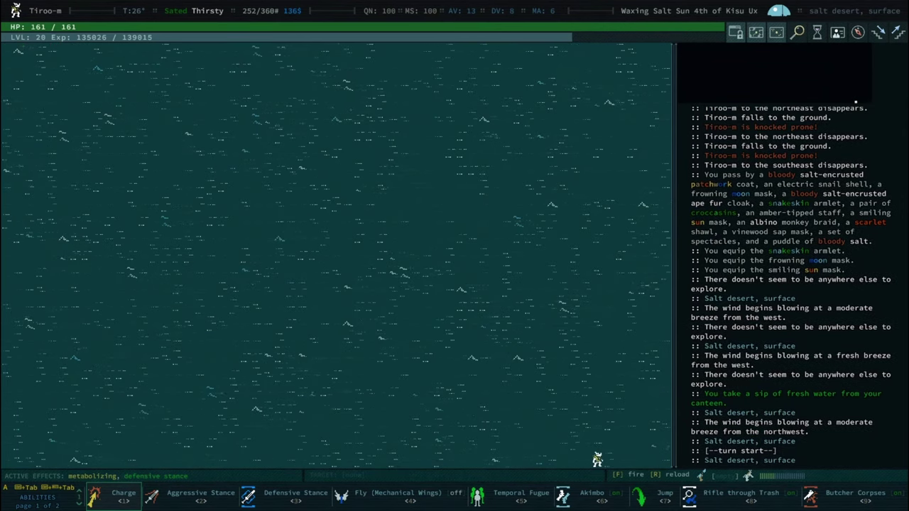
{"action": "key", "text": "Down"}
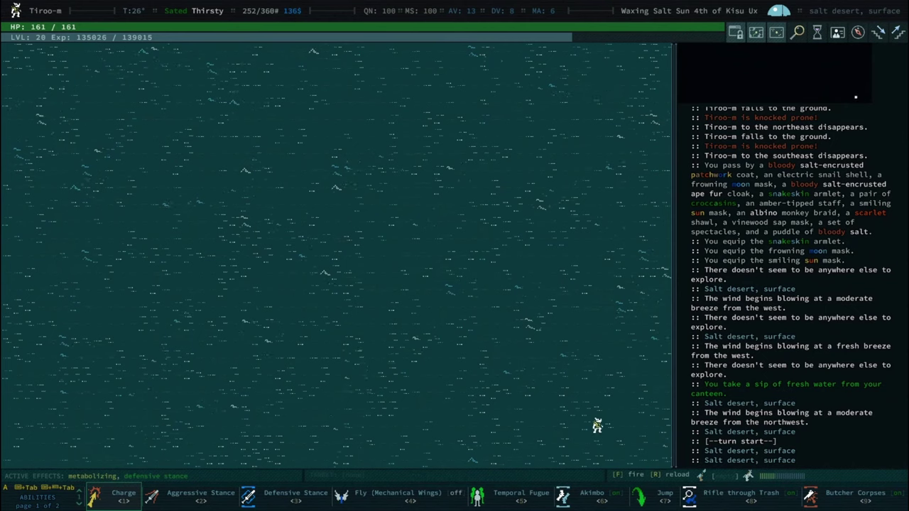
{"action": "key", "text": "i"}
Equip the scaled knollworm skull with filters in the Left Hand slot
{"action": "key", "text": "Down"}
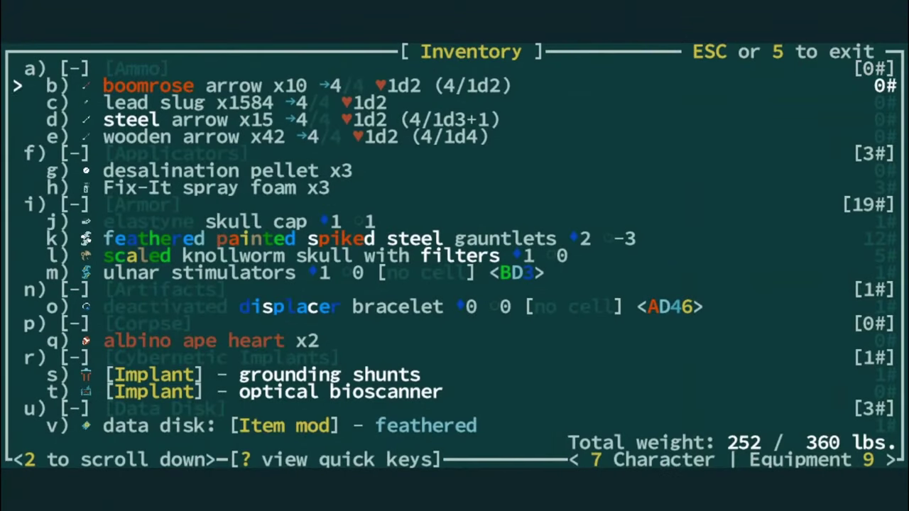
{"action": "key", "text": "Down"}
{"action": "key", "text": "Down"}
{"action": "key", "text": "Down"}
{"action": "key", "text": "Down"}
{"action": "key", "text": "Down"}
{"action": "key", "text": "Down"}
{"action": "key", "text": "Down"}
{"action": "key", "text": "Down"}
{"action": "key", "text": "Up"}
{"action": "key", "text": "Up"}
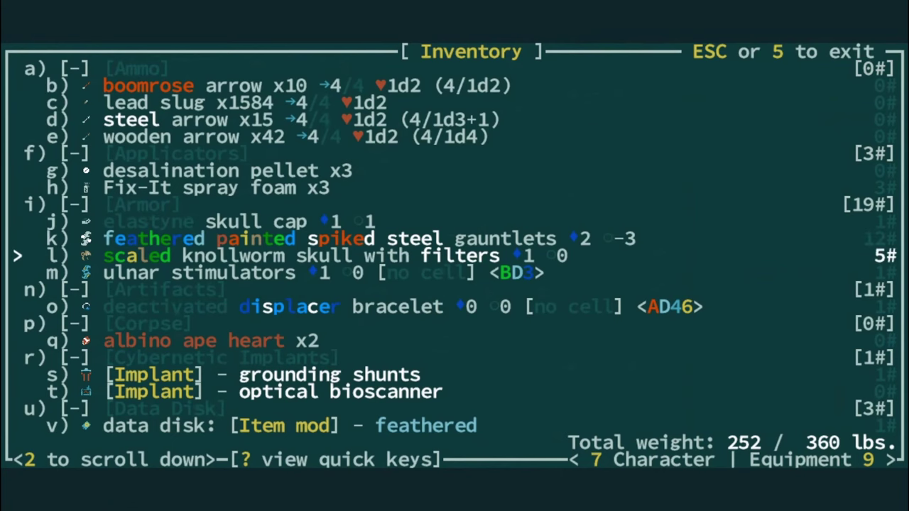
{"action": "key", "text": "Return"}
{"action": "key", "text": "Down"}
{"action": "key", "text": "Return"}
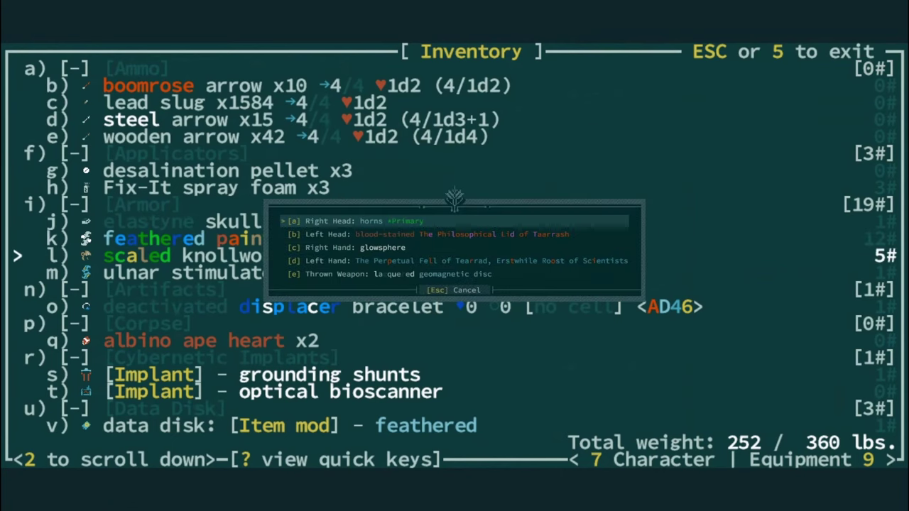
{"action": "key", "text": "Down"}
{"action": "key", "text": "Down"}
{"action": "key", "text": "Down"}
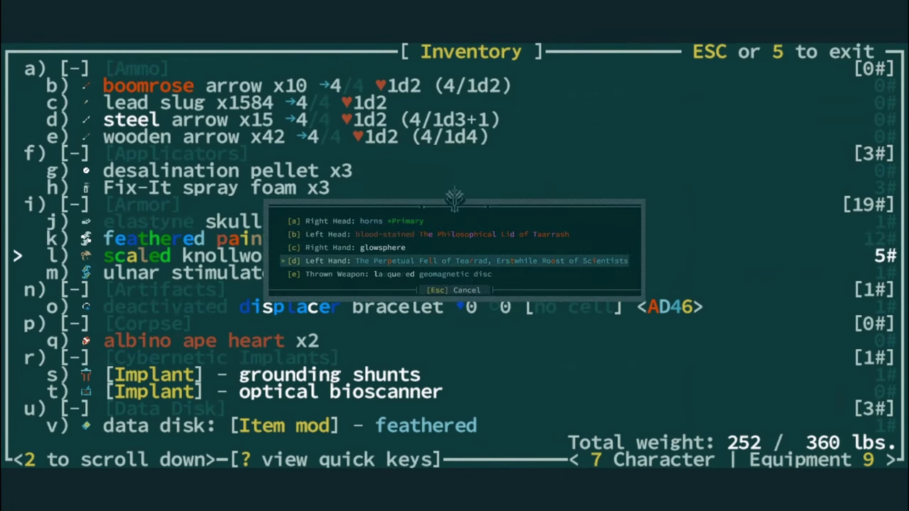
{"action": "key", "text": "Return"}
Equip the feathered painted spiked steel gauntlets on the Hands slot
{"action": "key", "text": "Return"}
{"action": "key", "text": "Down"}
{"action": "key", "text": "Return"}
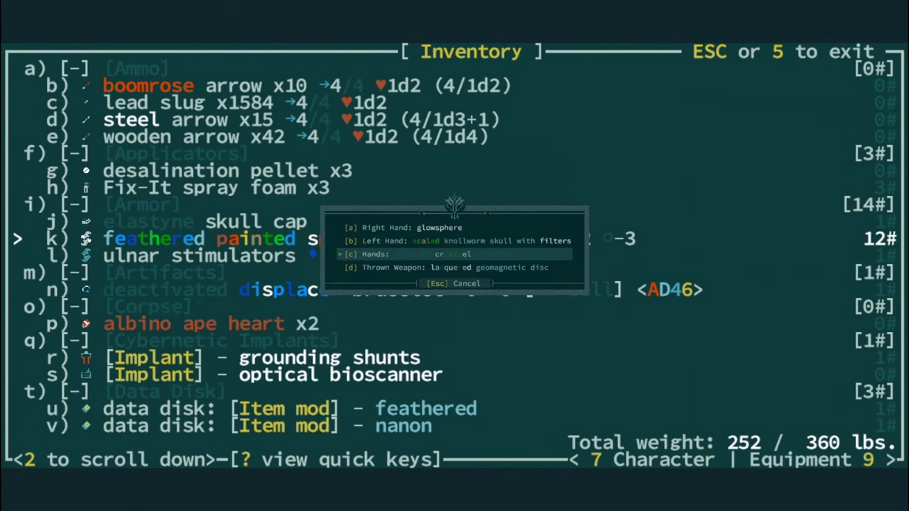
{"action": "key", "text": "Up"}
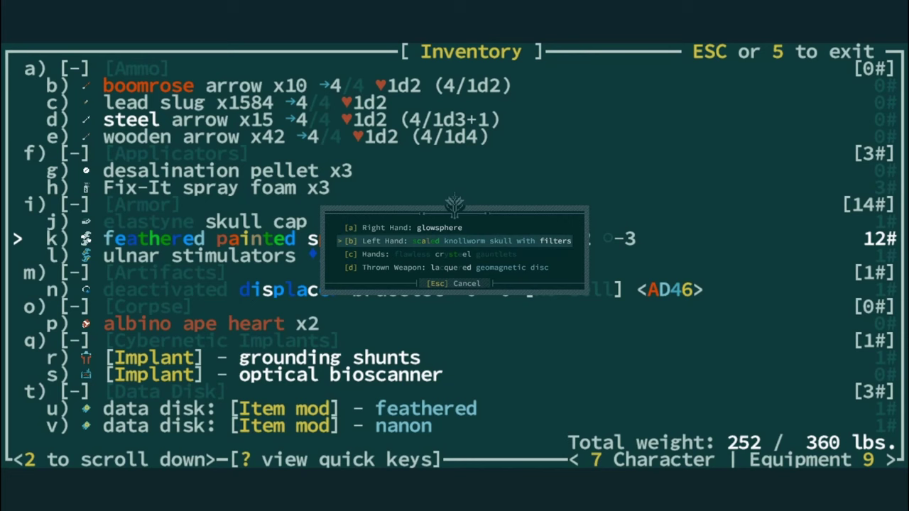
{"action": "key", "text": "Down"}
{"action": "key", "text": "Down"}
{"action": "key", "text": "Up"}
{"action": "key", "text": "Up"}
{"action": "key", "text": "Return"}
Return to the map and page through the character sheet to Reputation
{"action": "key", "text": "Escape"}
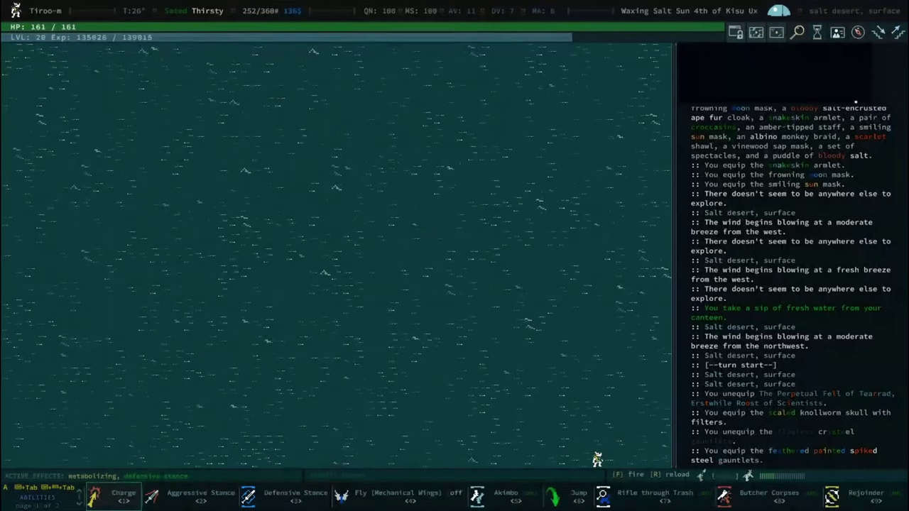
{"action": "key", "text": "x"}
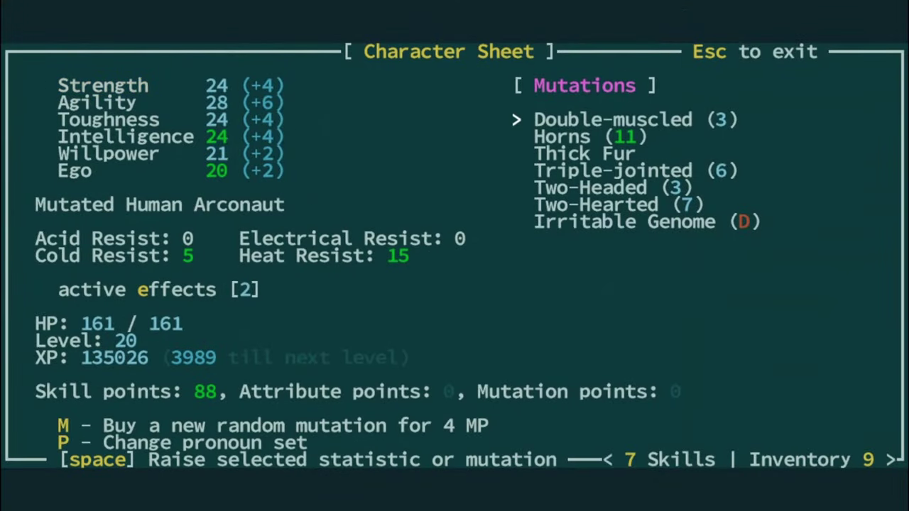
{"action": "key", "text": "Left"}
{"action": "key", "text": "9"}
{"action": "key", "text": "9"}
{"action": "key", "text": "9"}
Scroll the faction reputations past the bears, then bring up the Equipment list
{"action": "key", "text": "Down"}
{"action": "key", "text": "Down"}
{"action": "key", "text": "Down"}
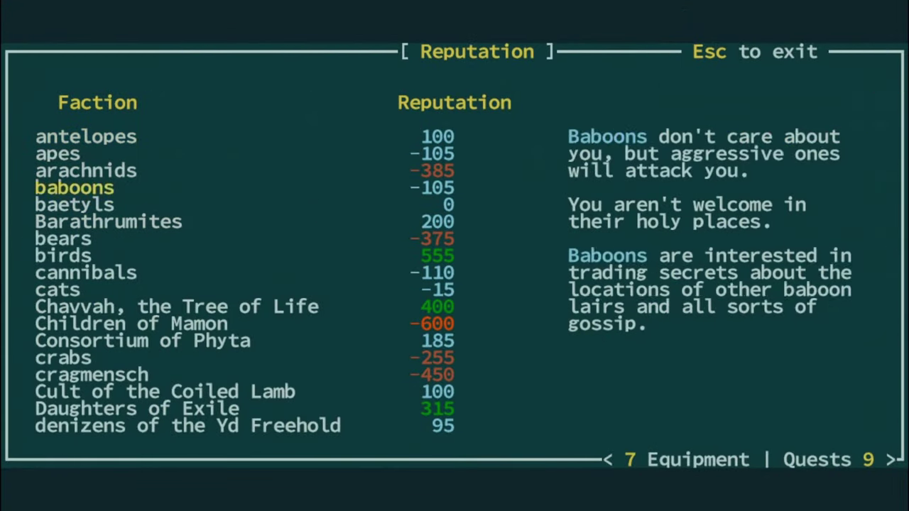
{"action": "key", "text": "Down"}
{"action": "key", "text": "Down"}
{"action": "key", "text": "Down"}
{"action": "key", "text": "Page_Down"}
{"action": "key", "text": "Page_Down"}
{"action": "key", "text": "Page_Down"}
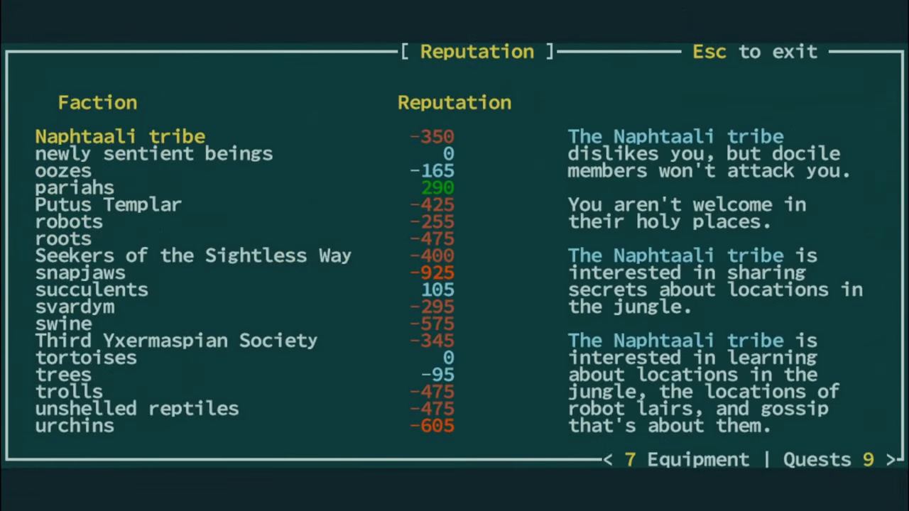
{"action": "key", "text": "Escape"}
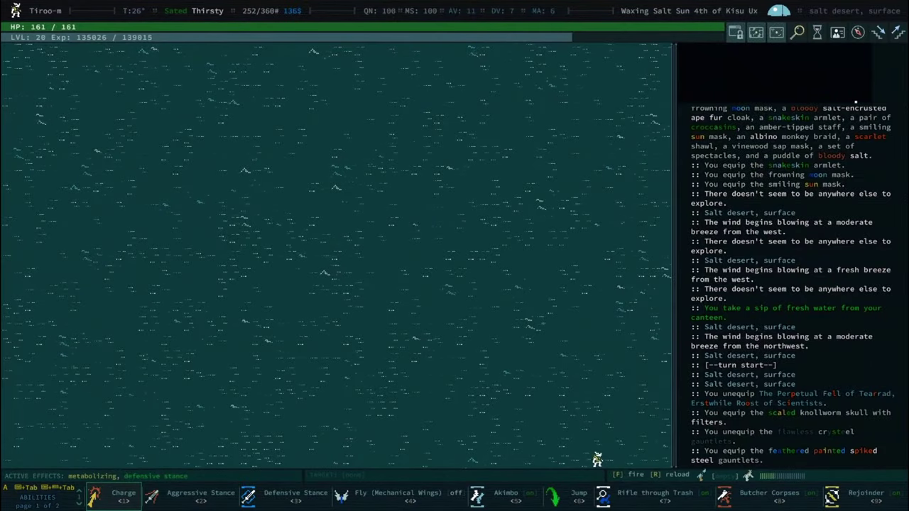
{"action": "key", "text": "i"}
{"action": "key", "text": "9"}
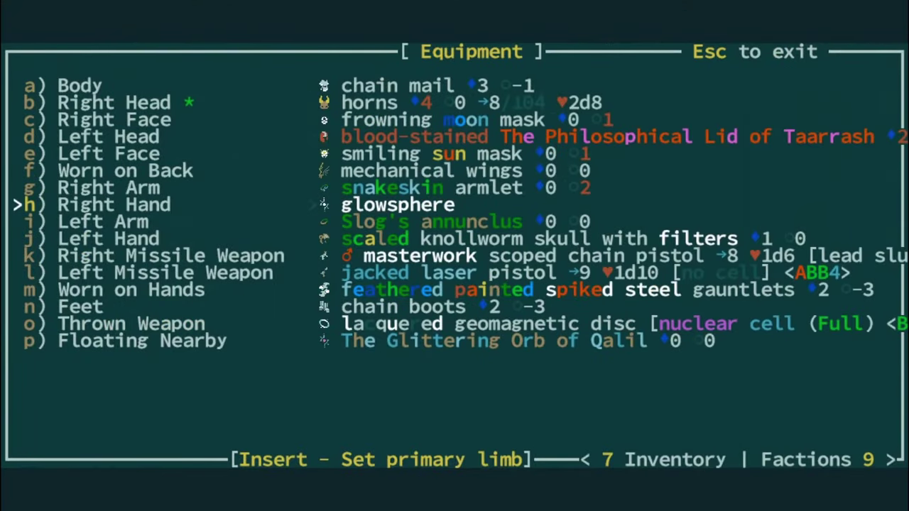
Wield The Perpetual Fell in the left hand and acknowledge the Temporal Fugue ability
{"action": "key", "text": "Return"}
{"action": "key", "text": "Return"}
{"action": "key", "text": "Down"}
{"action": "key", "text": "Down"}
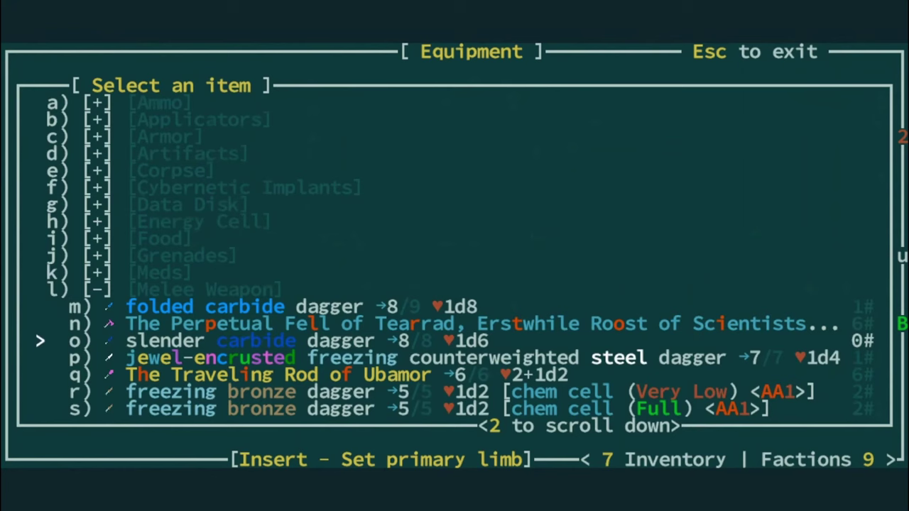
{"action": "key", "text": "Up"}
{"action": "key", "text": "Up"}
{"action": "key", "text": "Down"}
{"action": "key", "text": "Down"}
{"action": "key", "text": "Up"}
{"action": "key", "text": "Return"}
{"action": "key", "text": "space"}
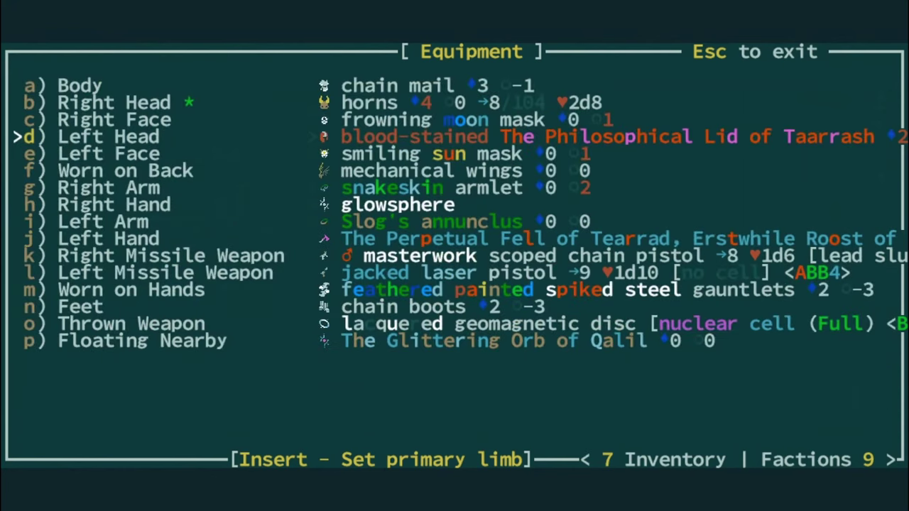
Swap the Philosophical Lid on the left head for the knollworm skull
{"action": "key", "text": "Return"}
{"action": "key", "text": "Return"}
{"action": "key", "text": "Return"}
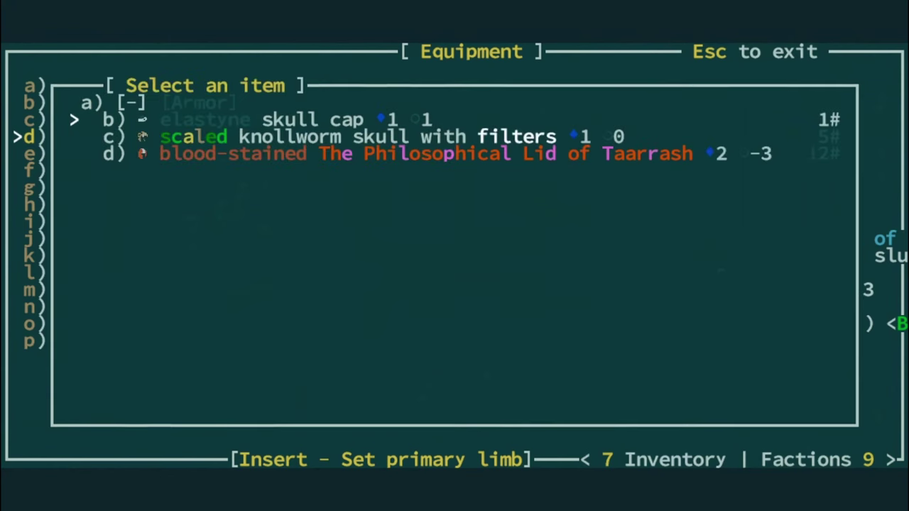
{"action": "key", "text": "Down"}
{"action": "key", "text": "Return"}
{"action": "key", "text": "Escape"}
View the faction reputations on the character sheet
{"action": "key", "text": "x"}
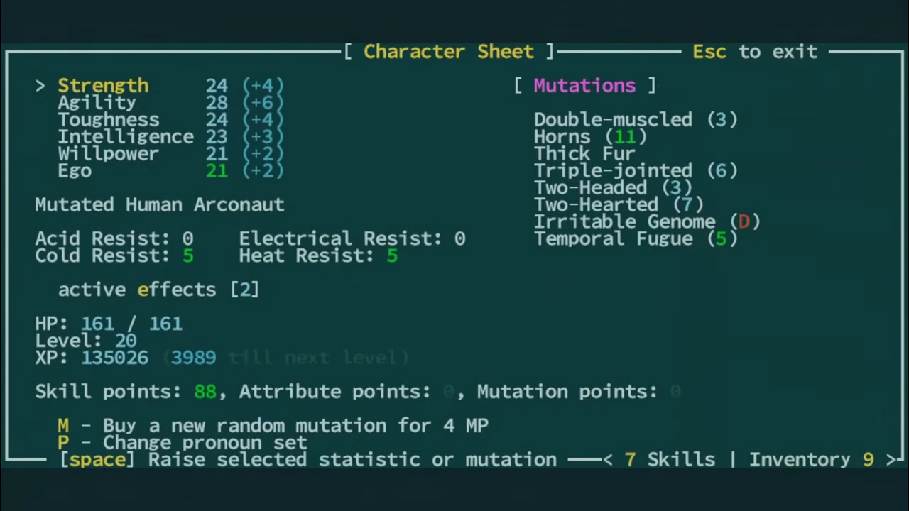
{"action": "key", "text": "9"}
{"action": "key", "text": "9"}
{"action": "key", "text": "9"}
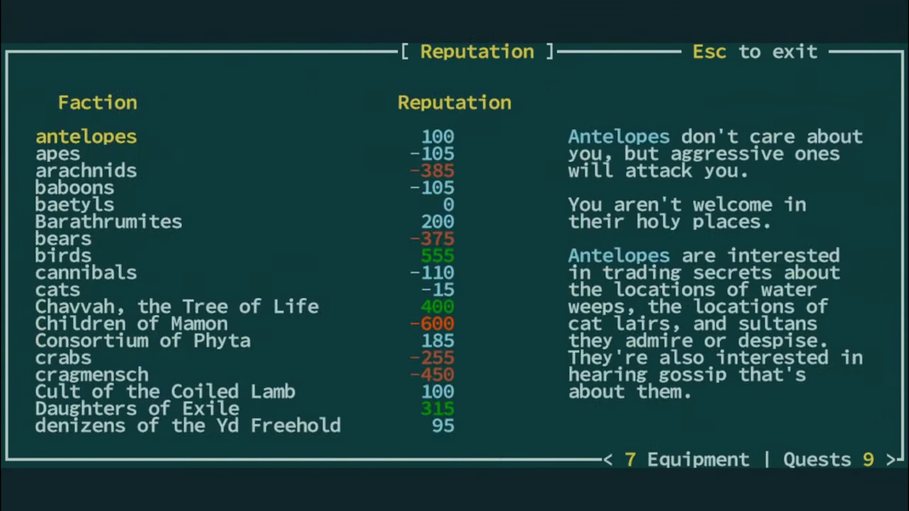
{"action": "key", "text": "Page_Down"}
{"action": "key", "text": "Page_Down"}
{"action": "key", "text": "Page_Down"}
{"action": "key", "text": "Page_Down"}
Travel east, west and east again into further salt desert zones
{"action": "key", "text": "Escape"}
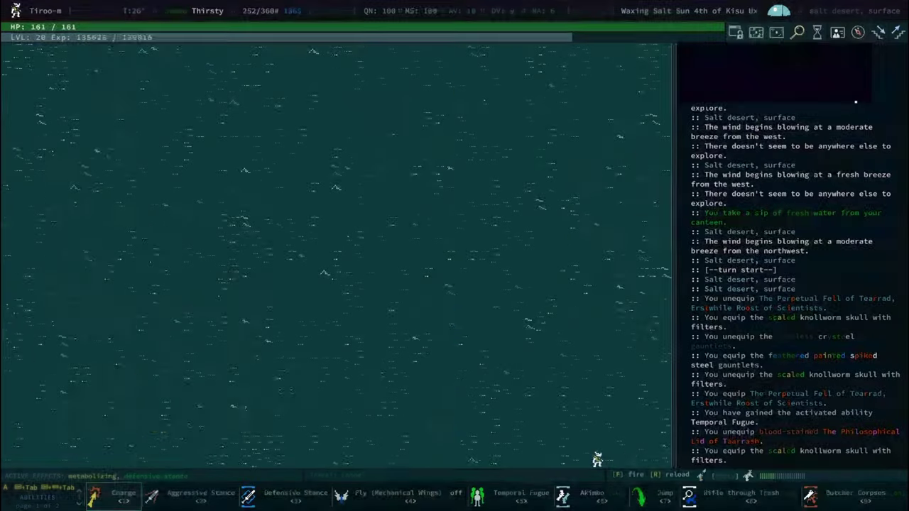
{"action": "key", "text": "Right"}
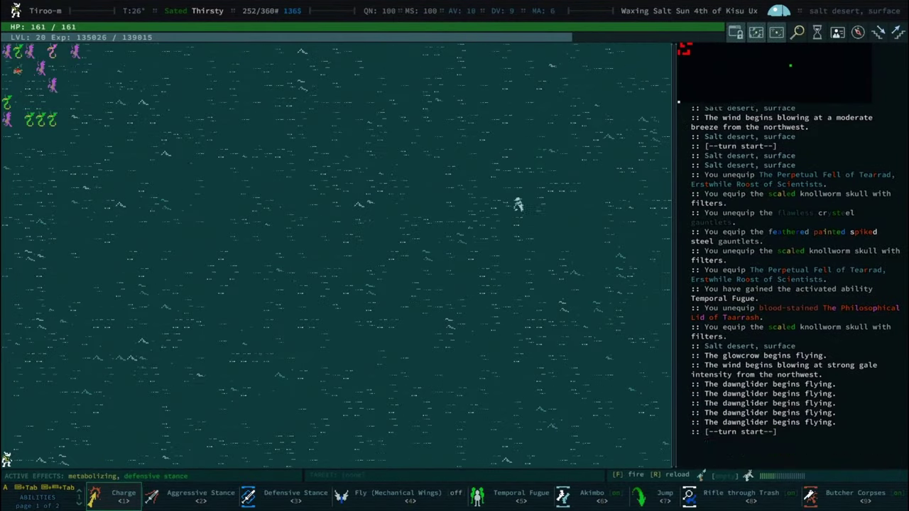
{"action": "key", "text": "Left"}
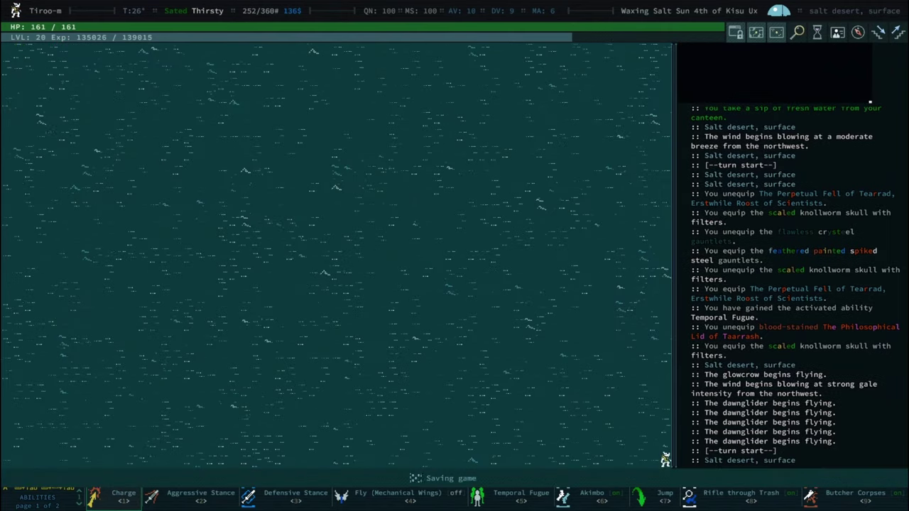
{"action": "key", "text": "Right"}
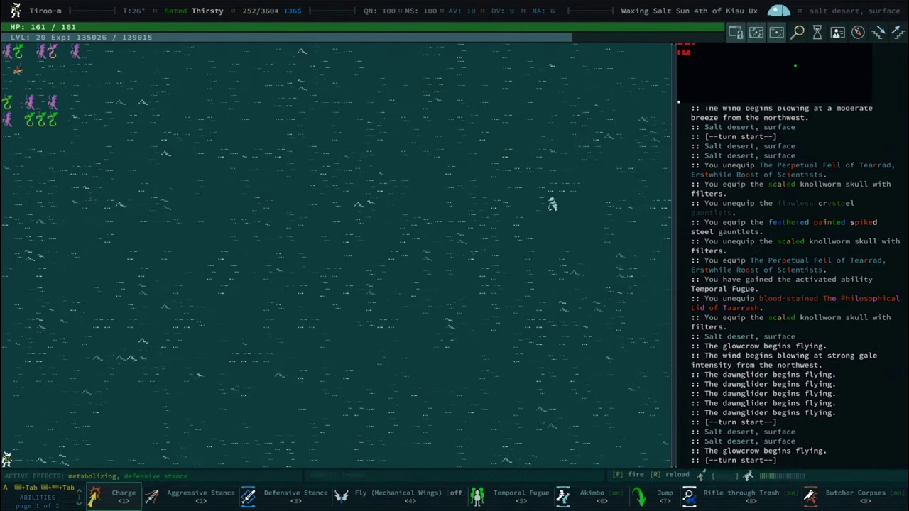
Try the inventory filter, then page down to the Food and Grenades items
{"action": "key", "text": "i"}
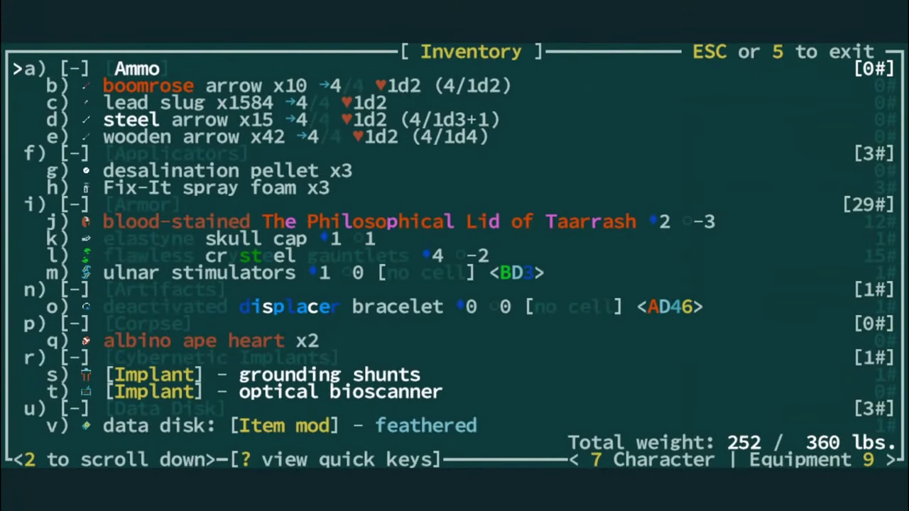
{"action": "key", "text": "ctrl+f"}
{"action": "key", "text": "Return"}
{"action": "key", "text": "Escape"}
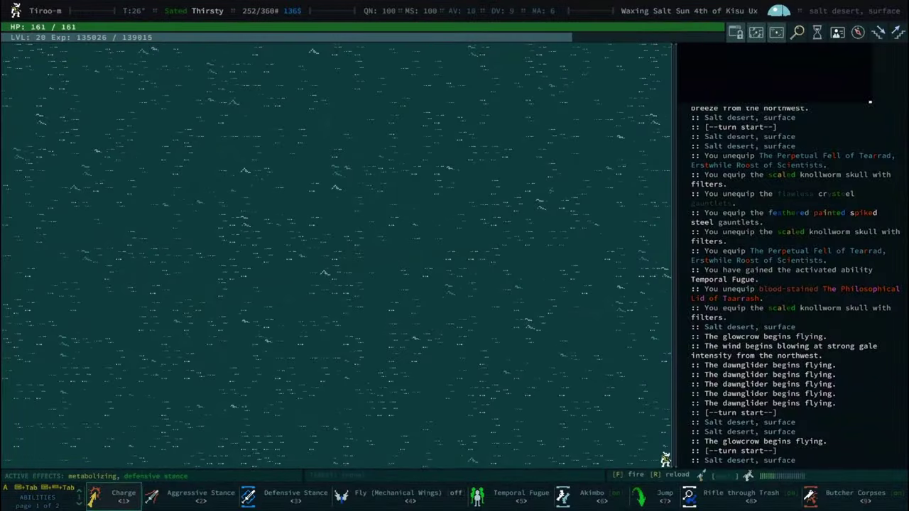
{"action": "key", "text": "i"}
{"action": "key", "text": "Page_Down"}
{"action": "key", "text": "Page_Down"}
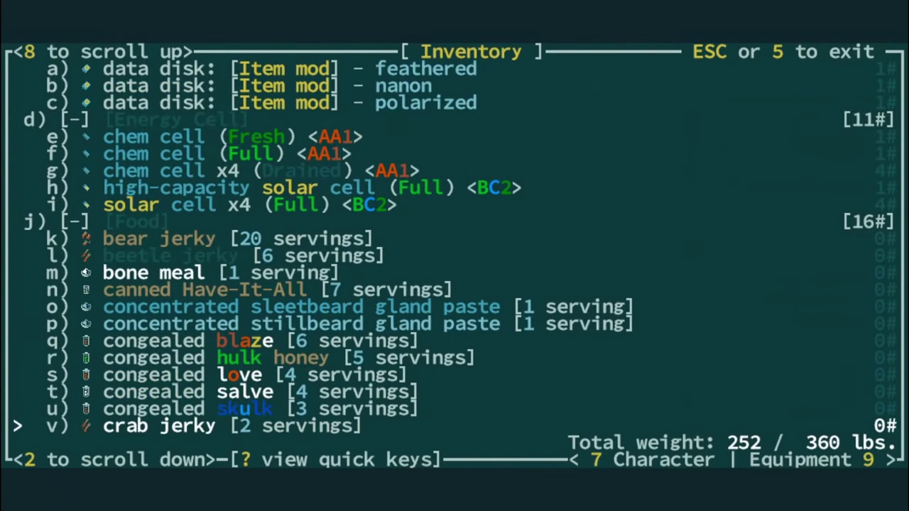
{"action": "key", "text": "Page_Down"}
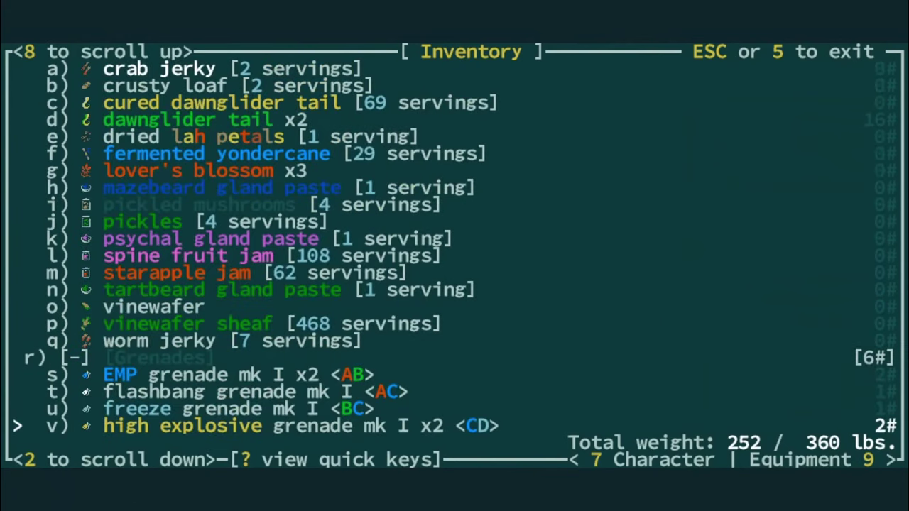
{"action": "key", "text": "Escape"}
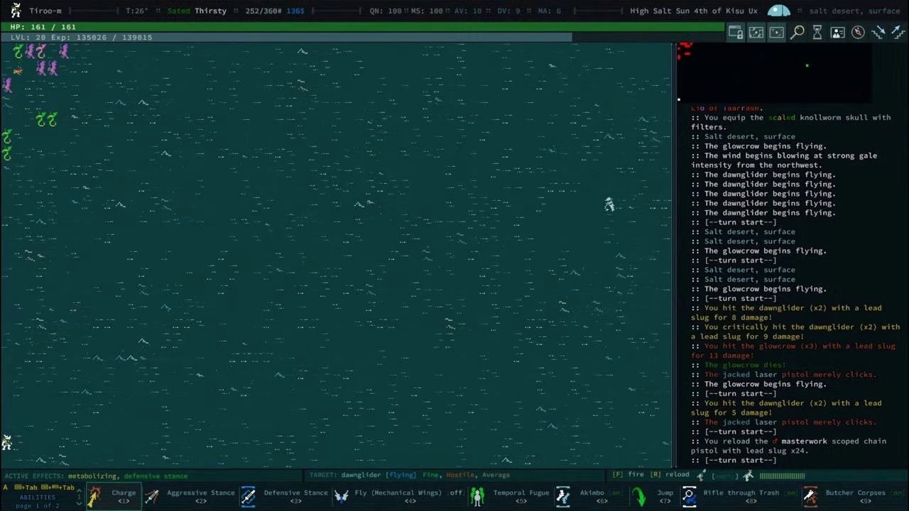
Unequip the jacked laser pistol from the Equipment screen
{"action": "key", "text": "x"}
{"action": "key", "text": "9"}
{"action": "key", "text": "9"}
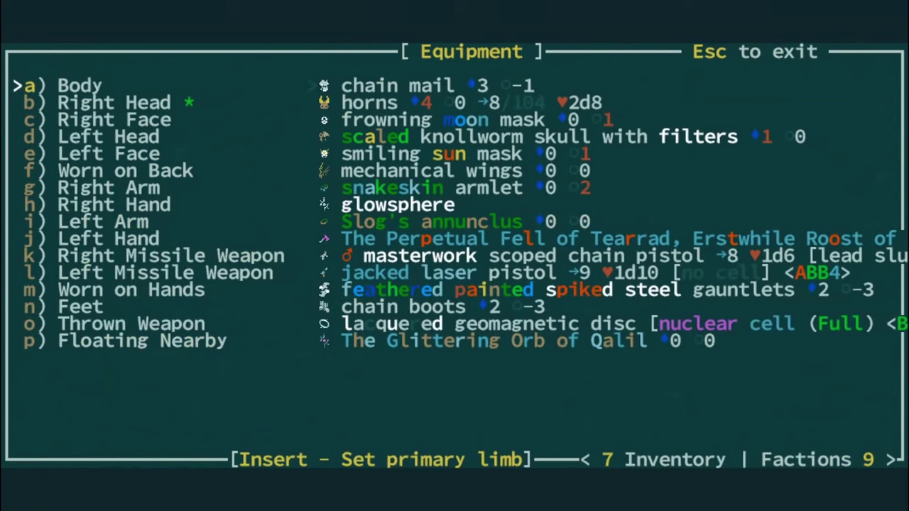
{"action": "key", "text": "l"}
{"action": "key", "text": "Down"}
{"action": "key", "text": "Down"}
{"action": "key", "text": "Down"}
{"action": "key", "text": "Down"}
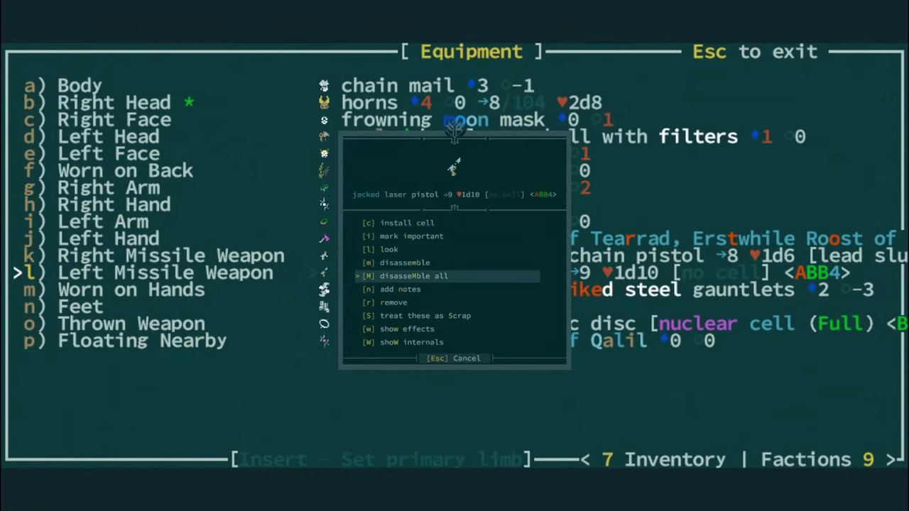
{"action": "key", "text": "r"}
{"action": "key", "text": "Escape"}
Shoot the dawngliders and kill a glowcrow with the scoped chain pistol, then reload it
{"action": "key", "text": "f"}
{"action": "key", "text": "f"}
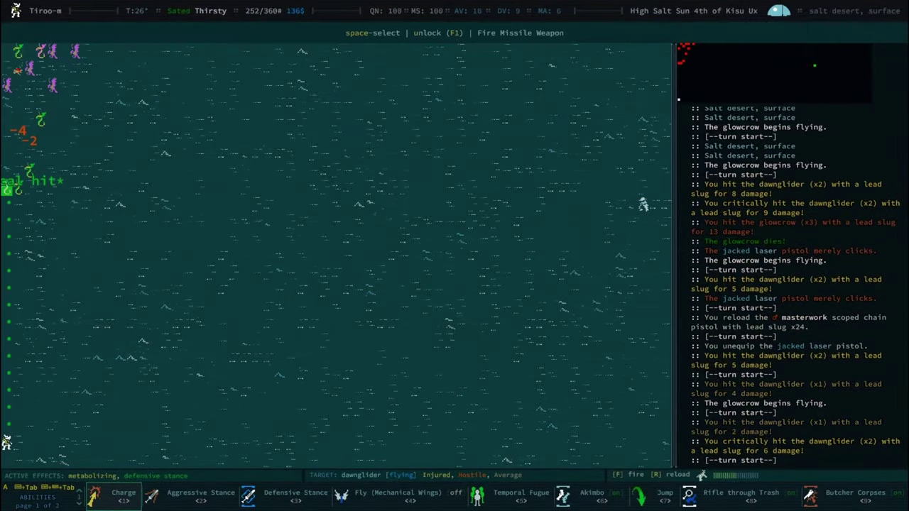
{"action": "key", "text": "f"}
{"action": "key", "text": "f"}
{"action": "key", "text": "f"}
{"action": "key", "text": "f"}
{"action": "key", "text": "f"}
{"action": "key", "text": "f"}
{"action": "key", "text": "f"}
{"action": "key", "text": "f"}
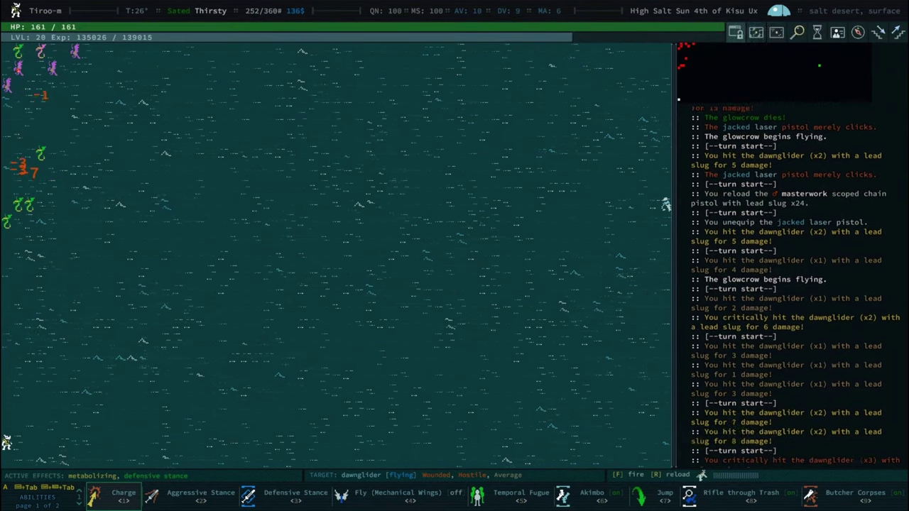
{"action": "key", "text": "r"}
{"action": "key", "text": "f"}
{"action": "key", "text": "f"}
{"action": "key", "text": "f"}
{"action": "key", "text": "f"}
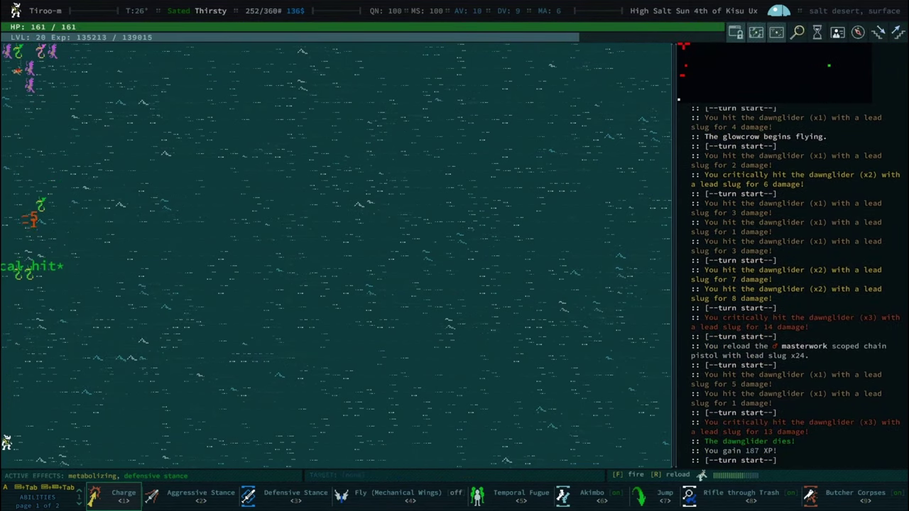
{"action": "key", "text": "f"}
{"action": "key", "text": "f"}
{"action": "key", "text": "f"}
{"action": "key", "text": "f"}
{"action": "key", "text": "f"}
{"action": "key", "text": "f"}
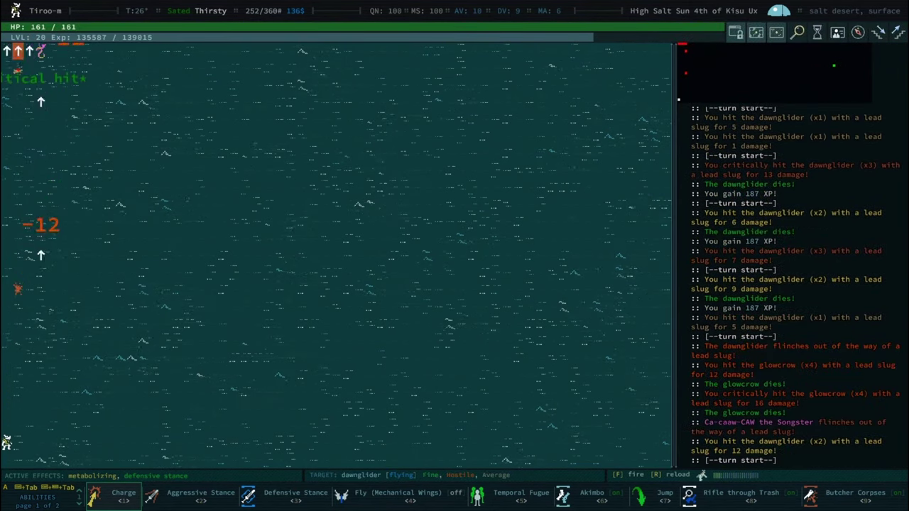
{"action": "key", "text": "f"}
{"action": "key", "text": "f"}
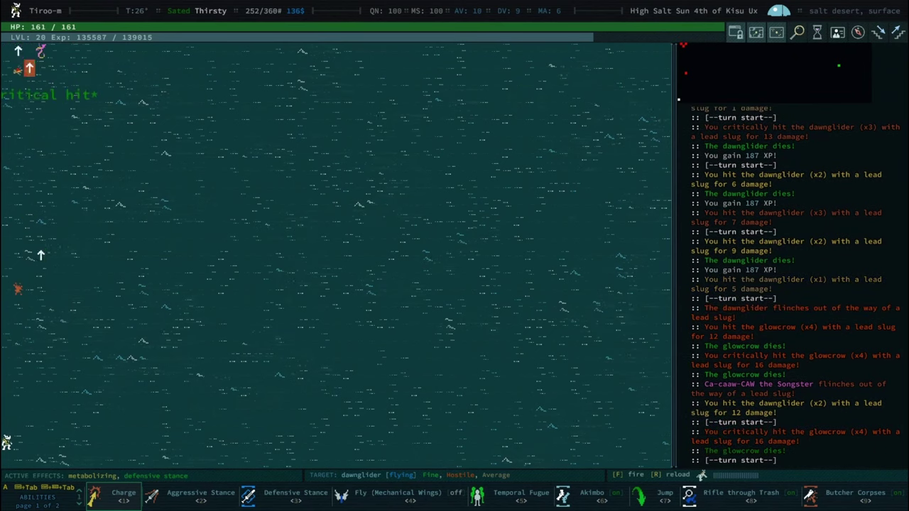
{"action": "key", "text": "f"}
{"action": "key", "text": "space"}
{"action": "key", "text": "r"}
{"action": "key", "text": "f"}
{"action": "key", "text": "f"}
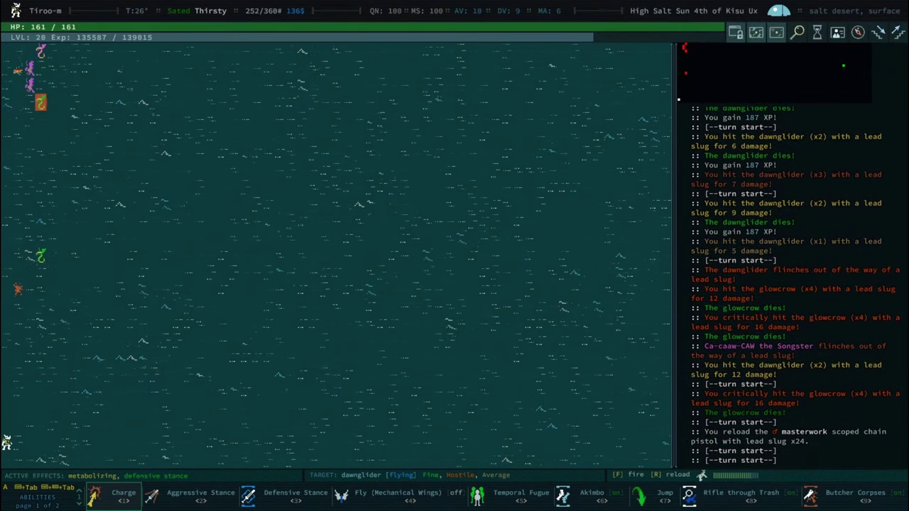
Keep firing to kill another dawnglider and glowcrow, reloading once more mid-fight
{"action": "key", "text": "f"}
{"action": "key", "text": "f"}
{"action": "key", "text": "f"}
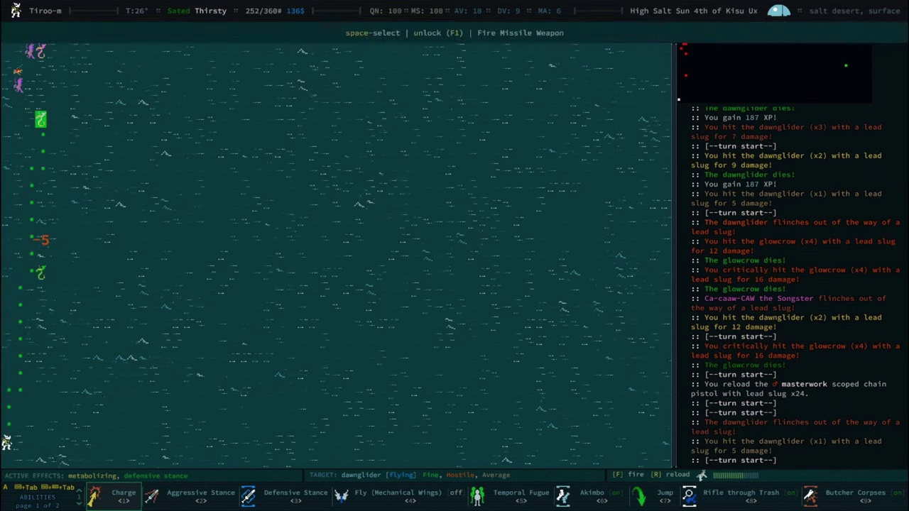
{"action": "key", "text": "f"}
{"action": "key", "text": "f"}
{"action": "key", "text": "f"}
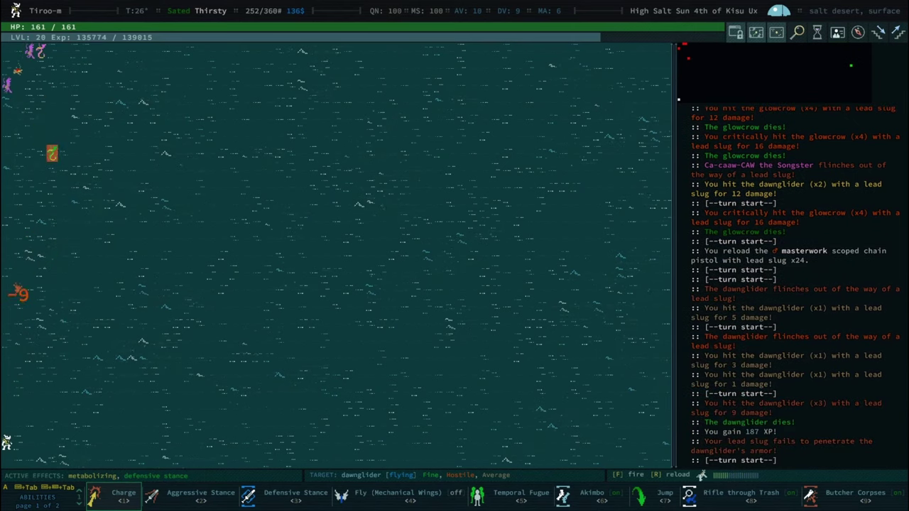
{"action": "key", "text": "f"}
{"action": "key", "text": "f"}
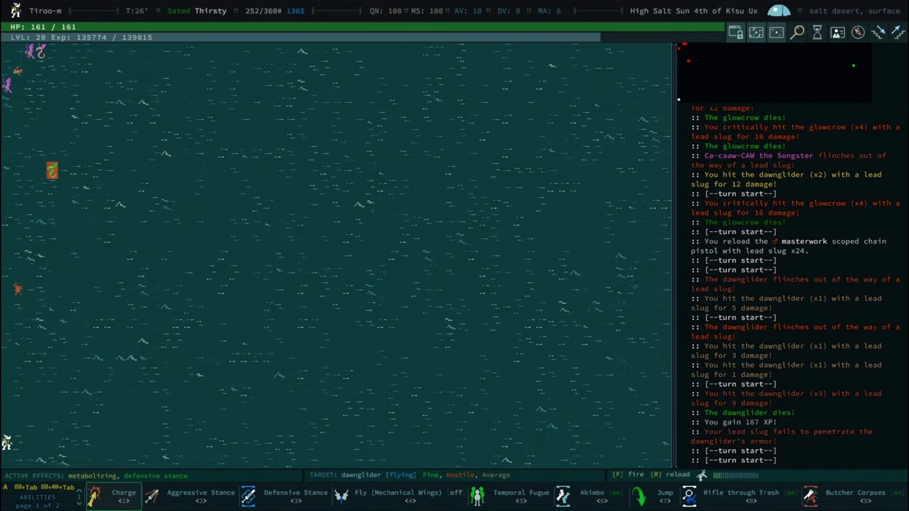
{"action": "key", "text": "f"}
{"action": "key", "text": "f"}
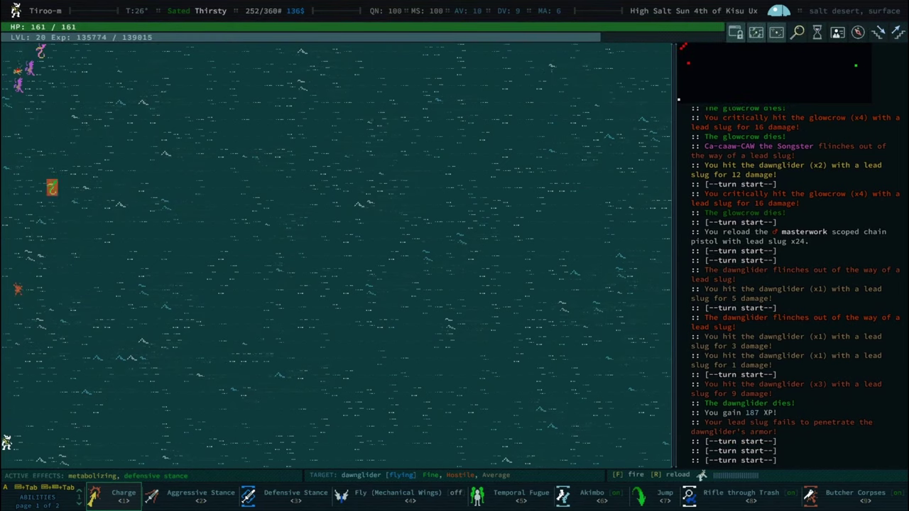
{"action": "key", "text": "f"}
{"action": "key", "text": "space"}
{"action": "key", "text": "r"}
{"action": "key", "text": "f"}
{"action": "key", "text": "f"}
{"action": "key", "text": "f"}
{"action": "key", "text": "f"}
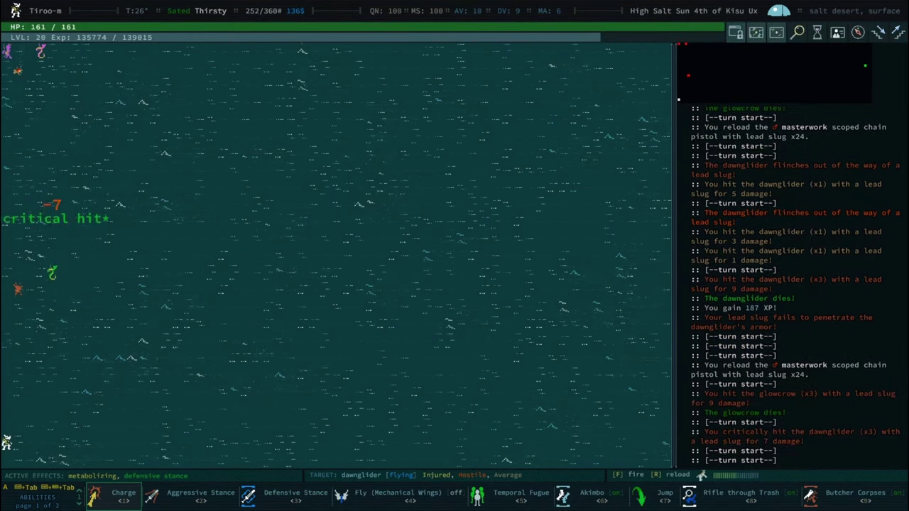
{"action": "key", "text": "f"}
{"action": "key", "text": "f"}
Walk north into the next salt desert zone, leaving a campfire unused
{"action": "key", "text": "0"}
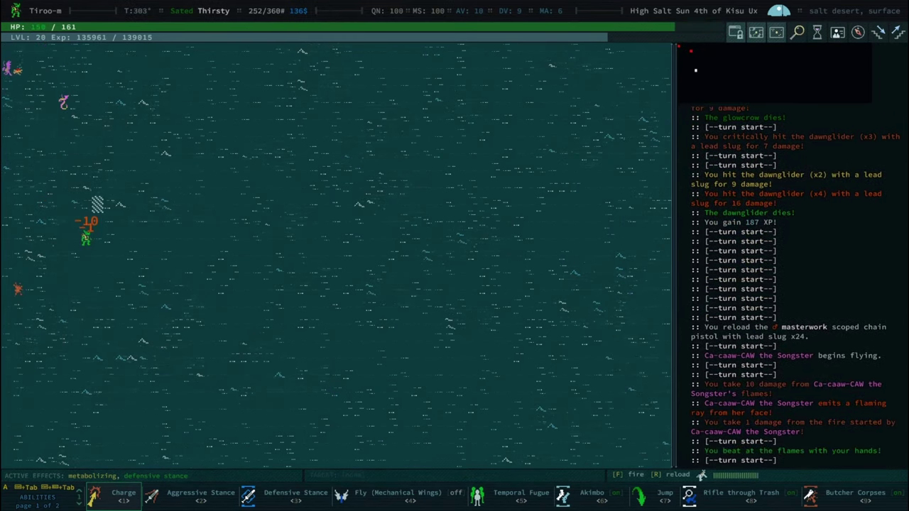
{"action": "key", "text": "Up"}
{"action": "key", "text": "Up"}
{"action": "key", "text": "Up"}
{"action": "key", "text": "Up"}
{"action": "key", "text": "Up"}
{"action": "key", "text": "Up"}
{"action": "key", "text": "Return"}
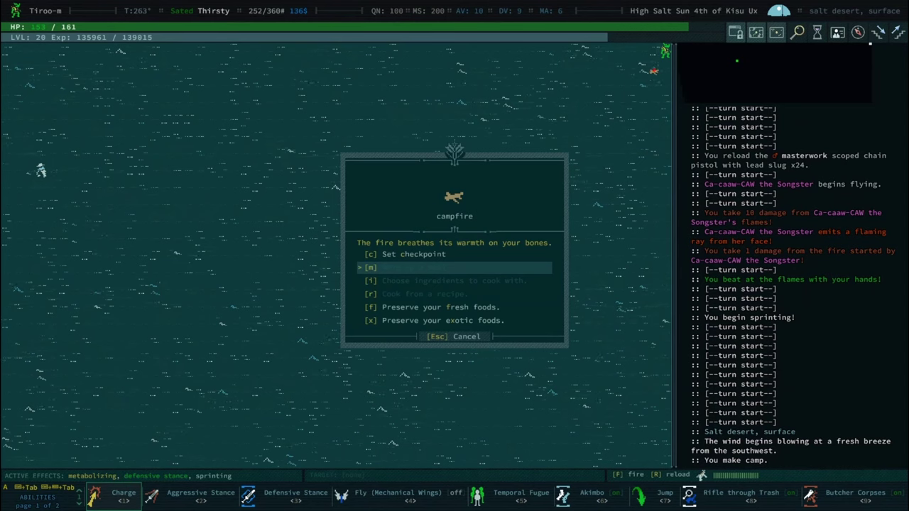
{"action": "key", "text": "Escape"}
{"action": "key", "text": "0"}
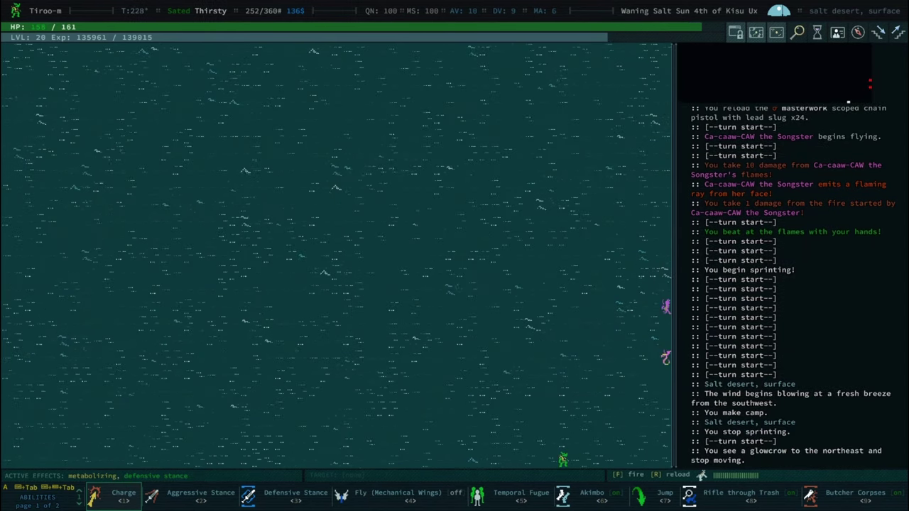
Head east from the Songster into the tarry salt desert, then north onward
{"action": "key", "text": "0"}
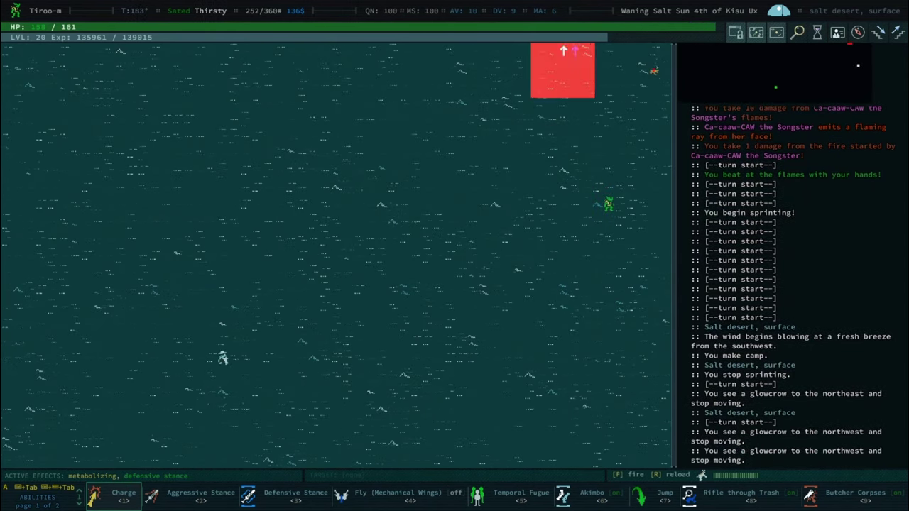
{"action": "key", "text": "0"}
{"action": "key", "text": "0"}
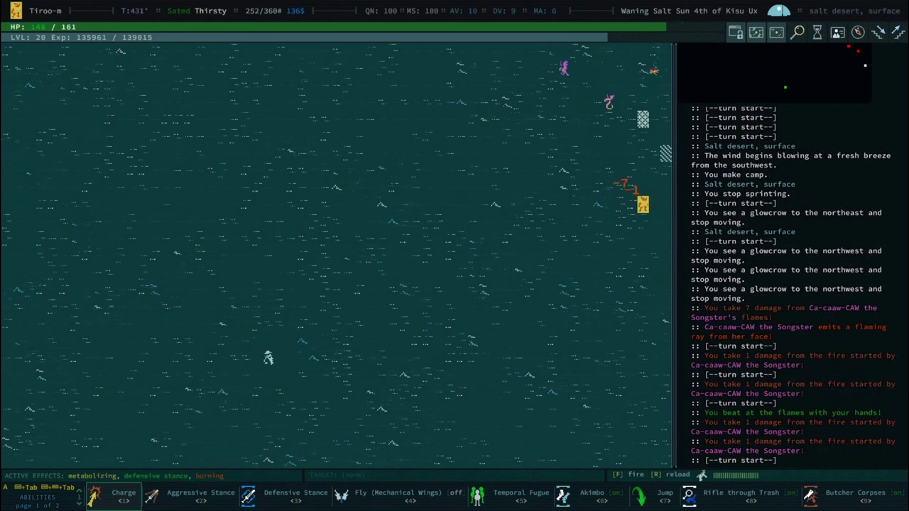
{"action": "key", "text": "Right"}
{"action": "key", "text": "Right"}
{"action": "key", "text": "Right"}
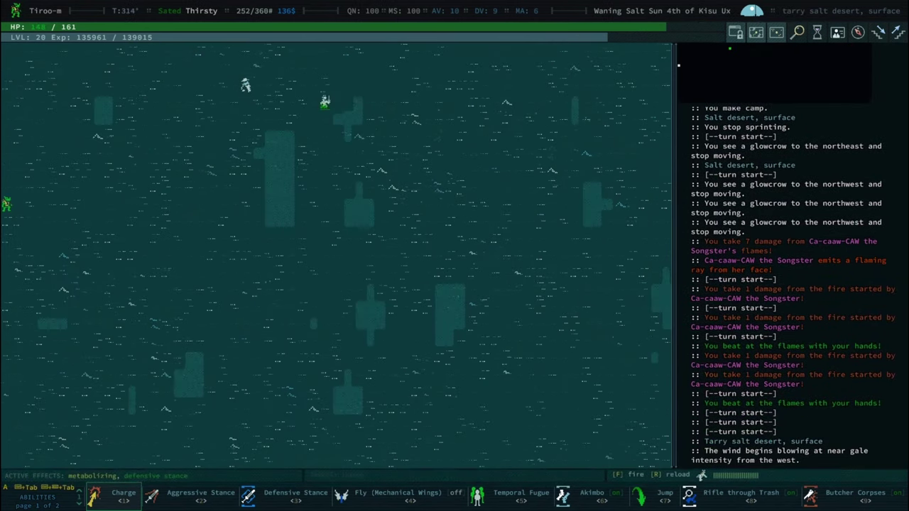
{"action": "key", "text": "Up"}
{"action": "key", "text": "Up"}
{"action": "key", "text": "Up"}
{"action": "key", "text": "Up"}
{"action": "key", "text": "Up"}
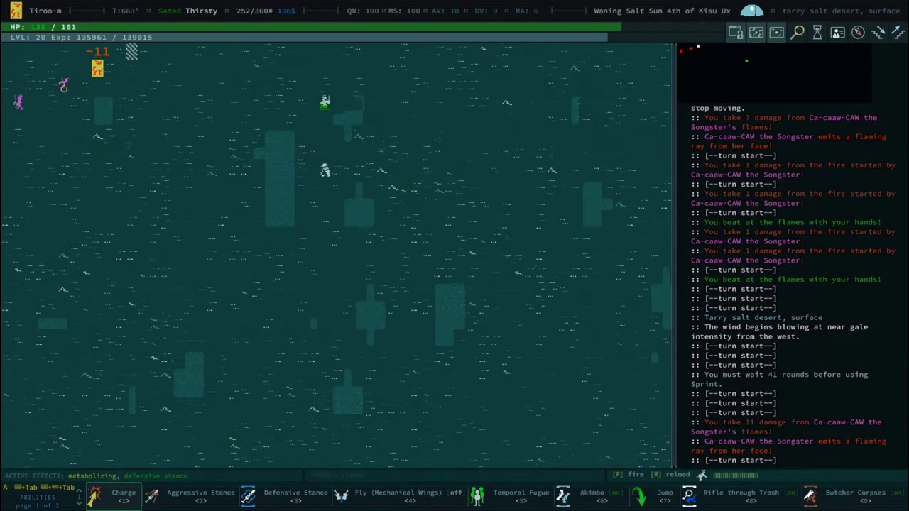
{"action": "key", "text": "Up"}
{"action": "key", "text": "Up"}
{"action": "key", "text": "Up"}
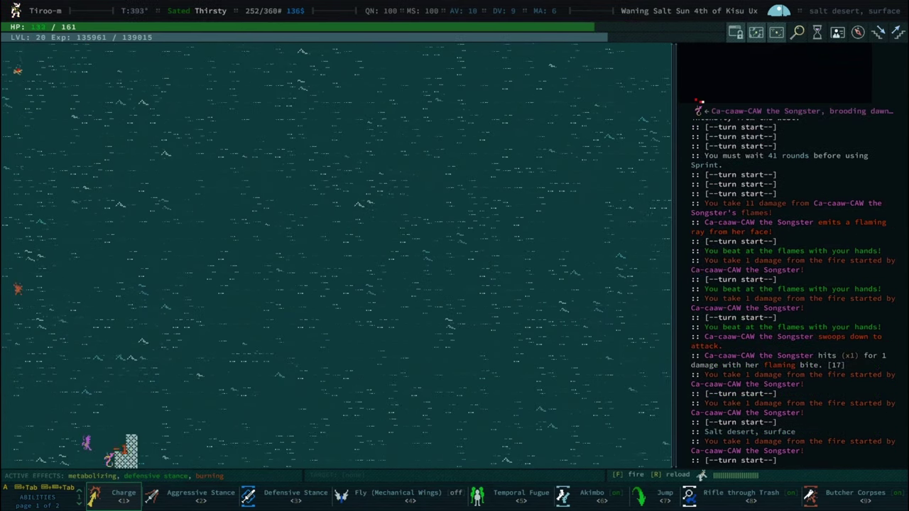
{"action": "key", "text": "Up"}
{"action": "key", "text": "Up"}
{"action": "key", "text": "Up"}
Step right, down and diagonally down-left to evade the Songster
{"action": "key", "text": "Right"}
{"action": "key", "text": "Right"}
{"action": "key", "text": "Down"}
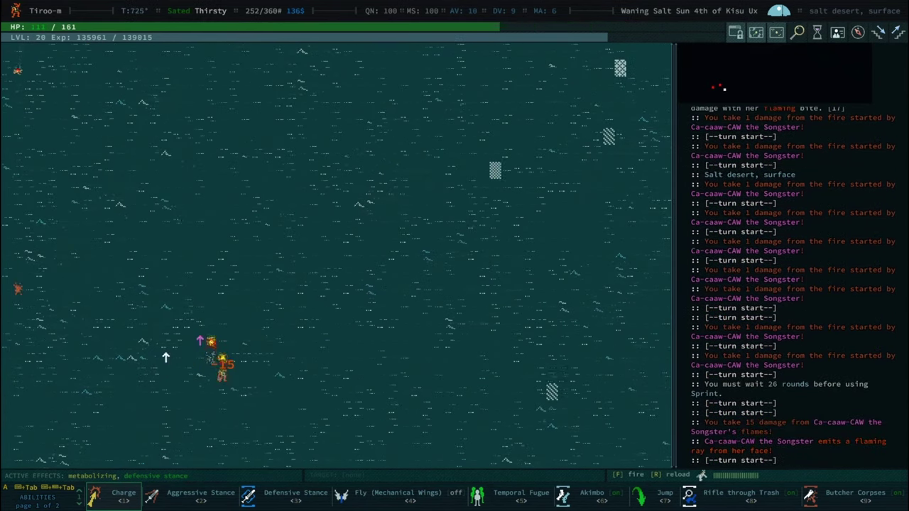
{"action": "key", "text": "Down"}
{"action": "key", "text": "Down"}
{"action": "key", "text": "Right"}
{"action": "key", "text": "KP_1"}
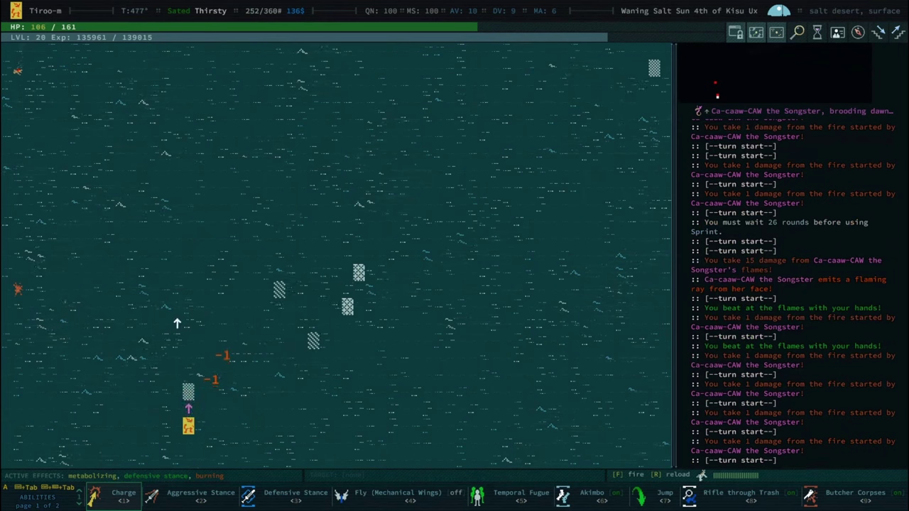
{"action": "key", "text": "KP_1"}
{"action": "key", "text": "KP_1"}
{"action": "key", "text": "KP_1"}
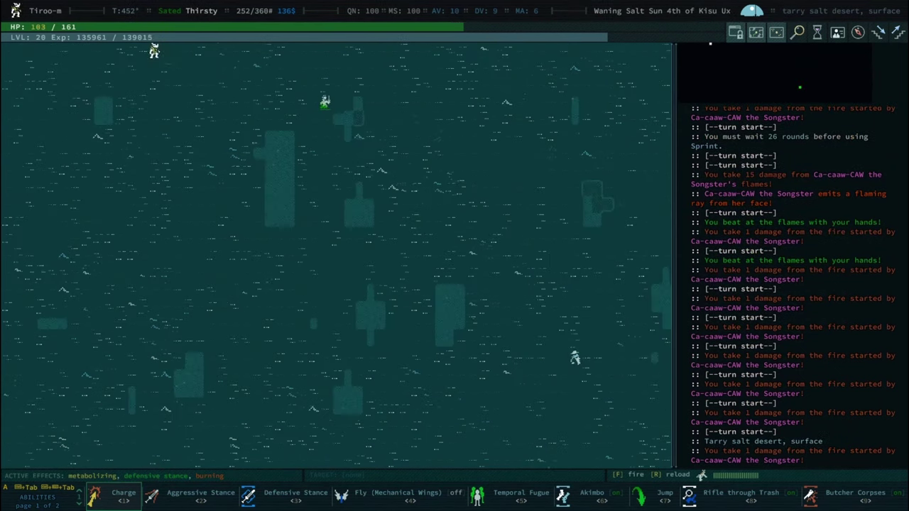
Move left along the top rows away from the Songster
{"action": "key", "text": "KP_4"}
{"action": "key", "text": "KP_4"}
{"action": "key", "text": "KP_4"}
{"action": "key", "text": "KP_1"}
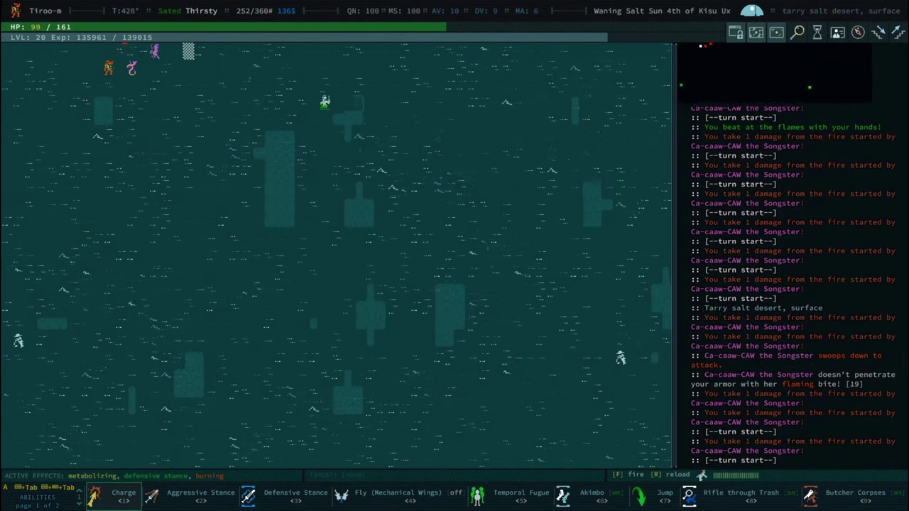
{"action": "key", "text": "KP_1"}
{"action": "key", "text": "KP_1"}
{"action": "key", "text": "space"}
{"action": "key", "text": "KP_4"}
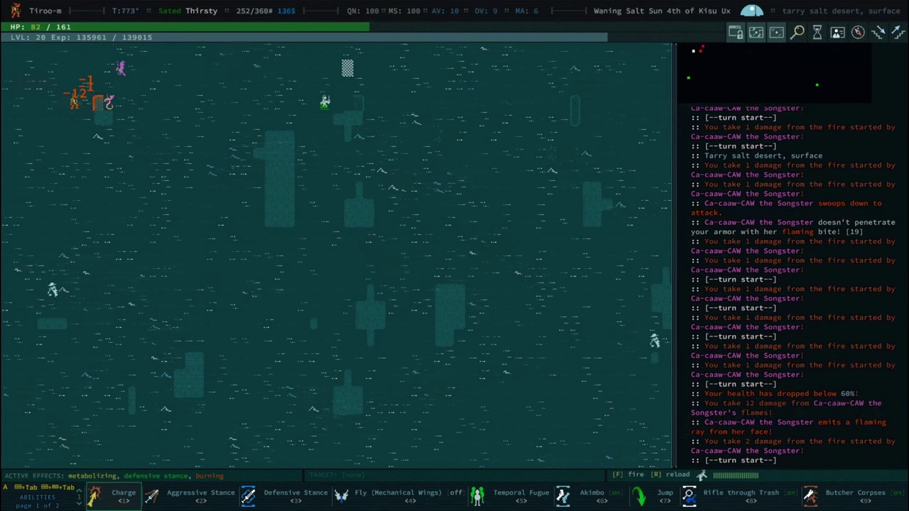
{"action": "key", "text": "KP_4"}
{"action": "key", "text": "KP_4"}
{"action": "key", "text": "KP_4"}
{"action": "key", "text": "KP_4"}
{"action": "key", "text": "KP_4"}
{"action": "key", "text": "KP_4"}
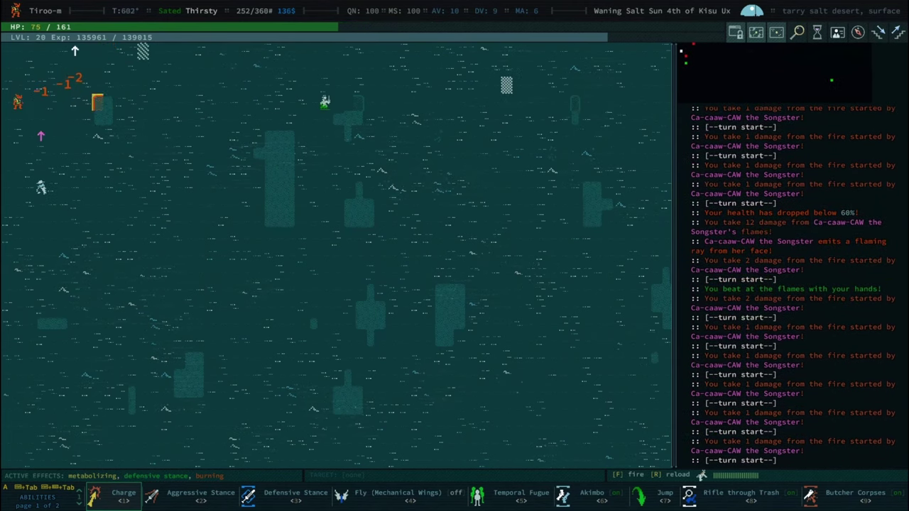
{"action": "key", "text": "KP_4"}
{"action": "key", "text": "KP_4"}
Enter a new zone to the up-left, beat out the flames, and sprint north
{"action": "key", "text": "KP_7"}
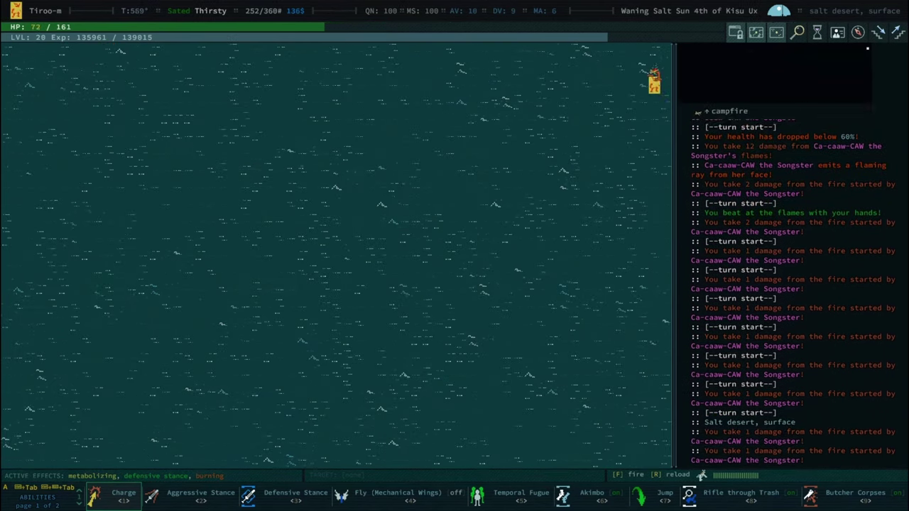
{"action": "key", "text": "KP_7"}
{"action": "key", "text": "KP_7"}
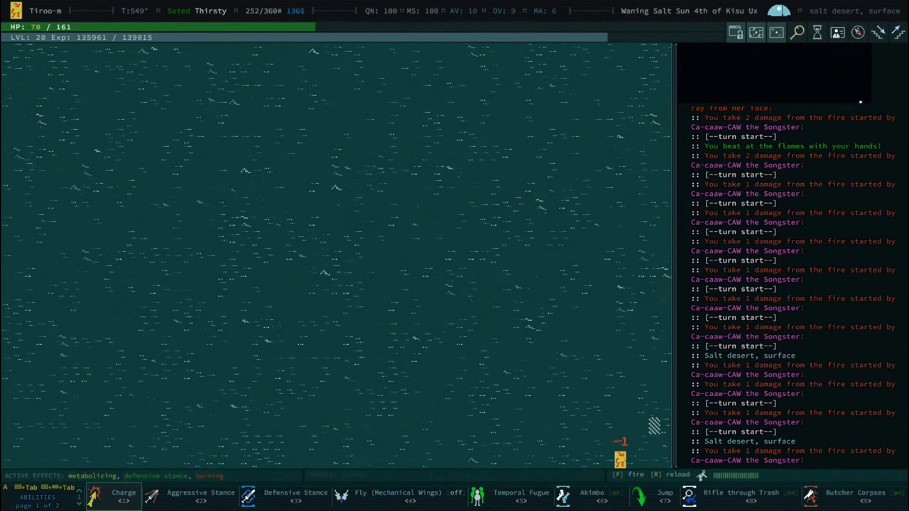
{"action": "key", "text": "KP_5"}
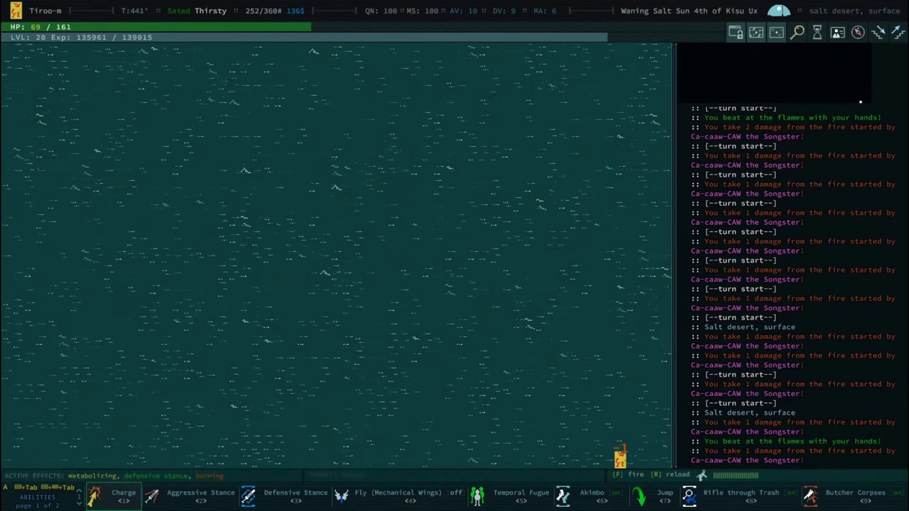
{"action": "key", "text": "KP_5"}
{"action": "key", "text": "KP_8"}
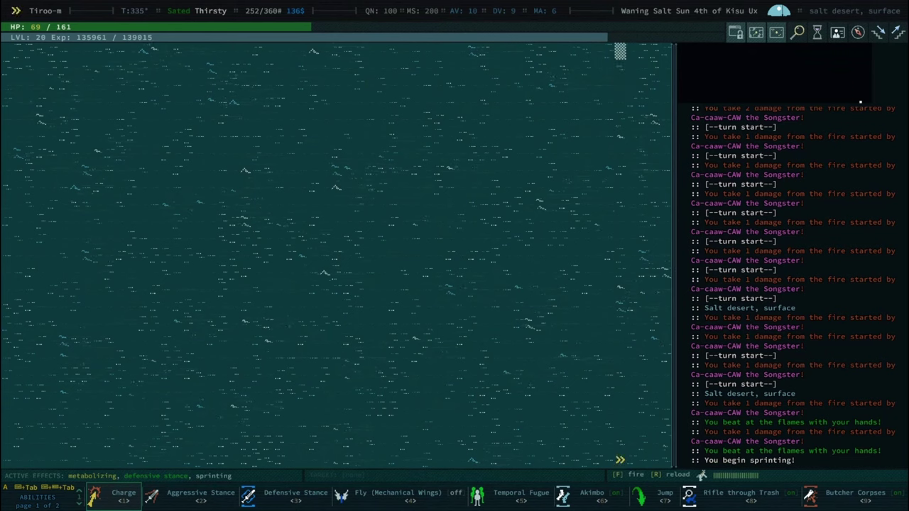
{"action": "key", "text": "KP_8"}
{"action": "key", "text": "KP_8"}
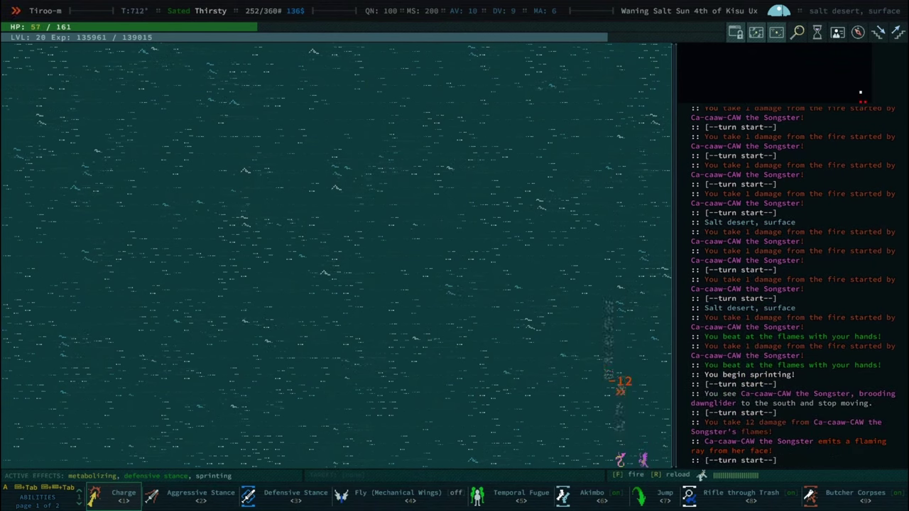
{"action": "key", "text": "KP_8"}
{"action": "key", "text": "KP_8"}
{"action": "key", "text": "KP_8"}
{"action": "key", "text": "KP_8"}
{"action": "key", "text": "KP_8"}
{"action": "key", "text": "KP_8"}
{"action": "key", "text": "KP_8"}
{"action": "key", "text": "KP_8"}
{"action": "key", "text": "KP_8"}
{"action": "key", "text": "KP_8"}
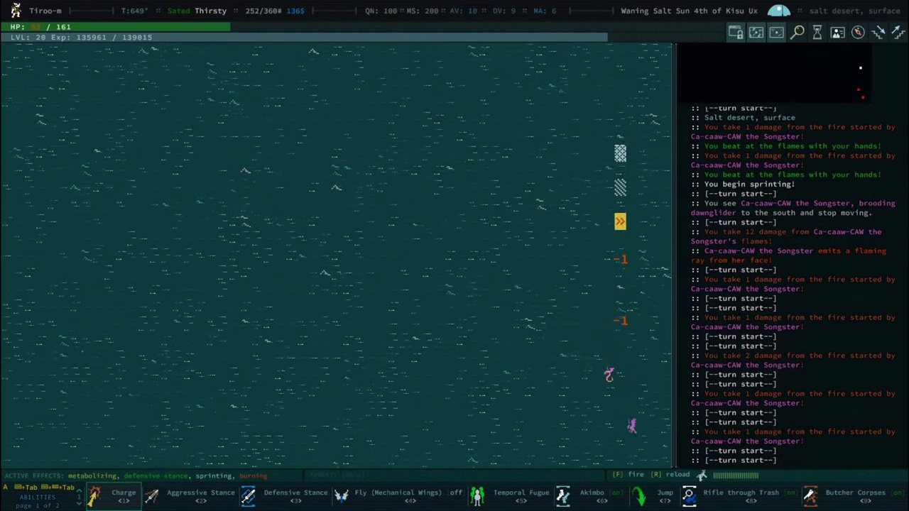
Travel north through new zones and beat out the flames again
{"action": "key", "text": "KP_8"}
{"action": "key", "text": "KP_8"}
{"action": "key", "text": "KP_8"}
{"action": "key", "text": "KP_8"}
{"action": "key", "text": "KP_8"}
{"action": "key", "text": "KP_8"}
{"action": "key", "text": "KP_8"}
{"action": "key", "text": "KP_8"}
{"action": "key", "text": "KP_8"}
{"action": "key", "text": "KP_9"}
{"action": "key", "text": "KP_9"}
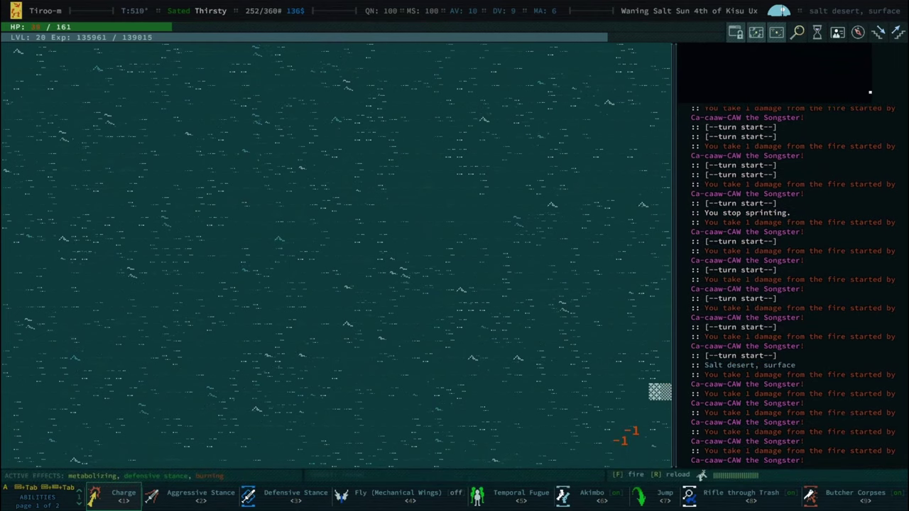
{"action": "key", "text": "KP_9"}
{"action": "key", "text": "KP_9"}
{"action": "key", "text": "KP_8"}
{"action": "key", "text": "KP_8"}
{"action": "key", "text": "KP_8"}
{"action": "key", "text": "KP_8"}
{"action": "key", "text": "KP_8"}
{"action": "key", "text": "KP_8"}
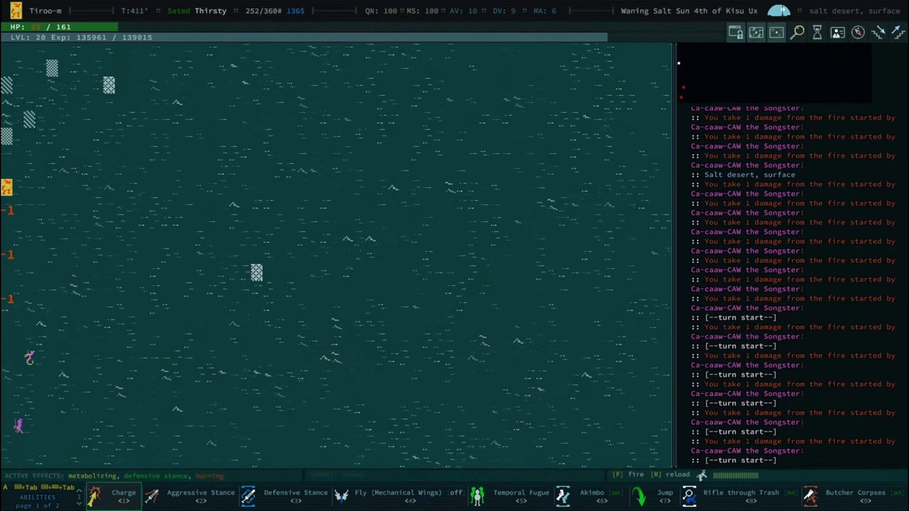
{"action": "key", "text": "KP_8"}
{"action": "key", "text": "KP_8"}
{"action": "key", "text": "KP_8"}
{"action": "key", "text": "KP_8"}
{"action": "key", "text": "KP_8"}
{"action": "key", "text": "KP_8"}
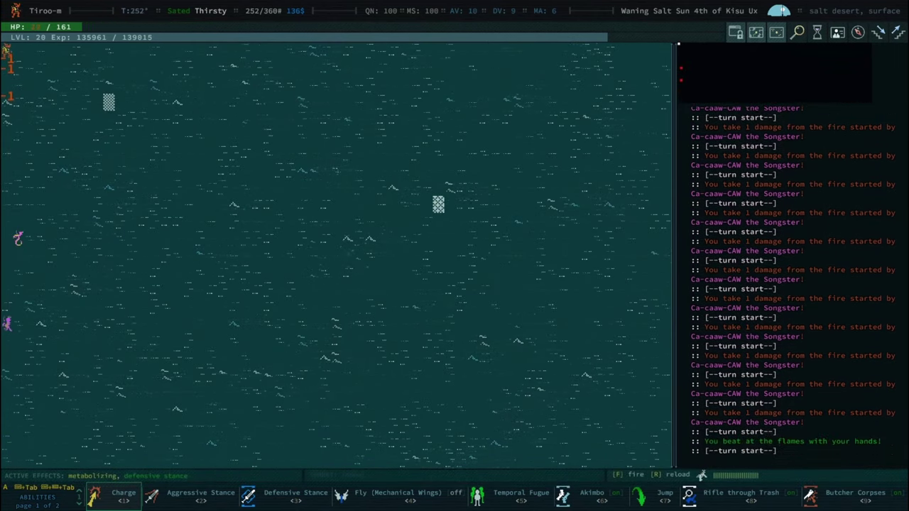
{"action": "key", "text": "KP_5"}
Cross more salt desert zones, then make camp and rest until fully healed
{"action": "key", "text": "KP_4"}
{"action": "key", "text": "KP_4"}
{"action": "key", "text": "KP_4"}
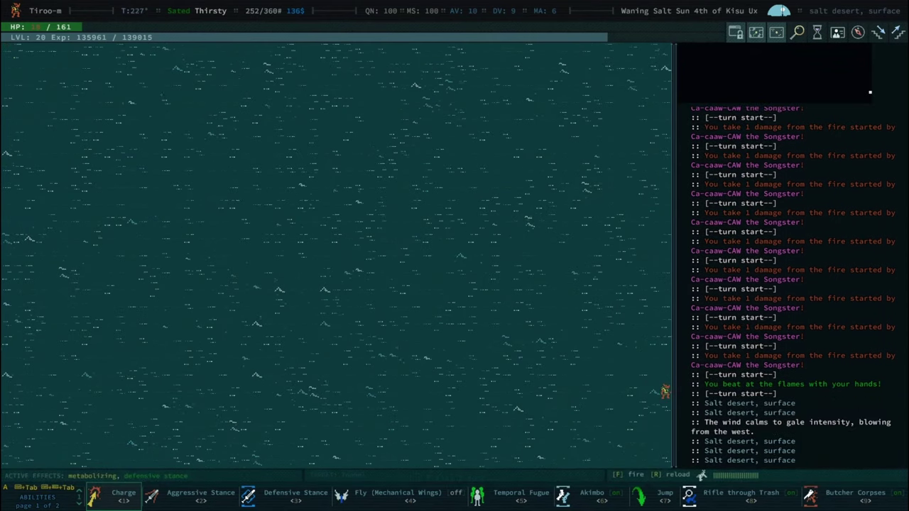
{"action": "key", "text": "KP_4"}
{"action": "key", "text": "KP_4"}
{"action": "key", "text": "KP_9"}
{"action": "key", "text": "KP_7"}
{"action": "key", "text": "KP_9"}
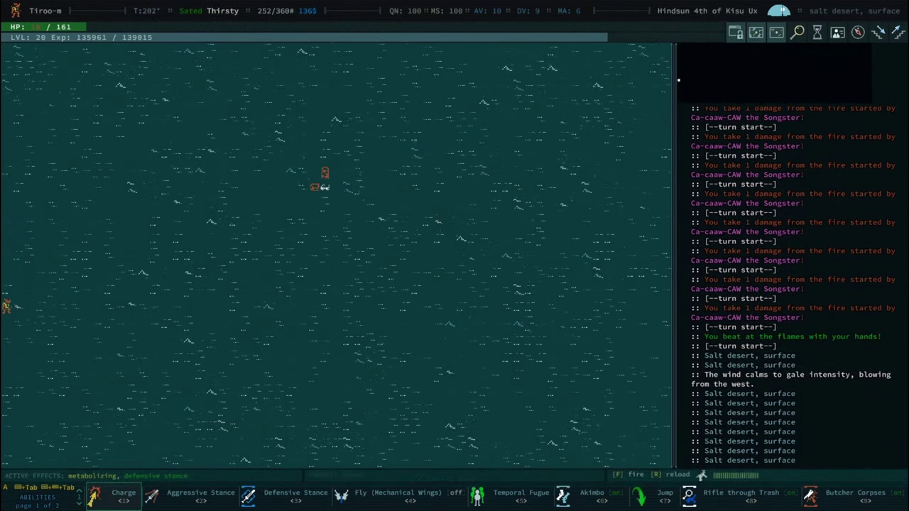
{"action": "key", "text": "KP_7"}
{"action": "key", "text": "a"}
{"action": "key", "text": "a"}
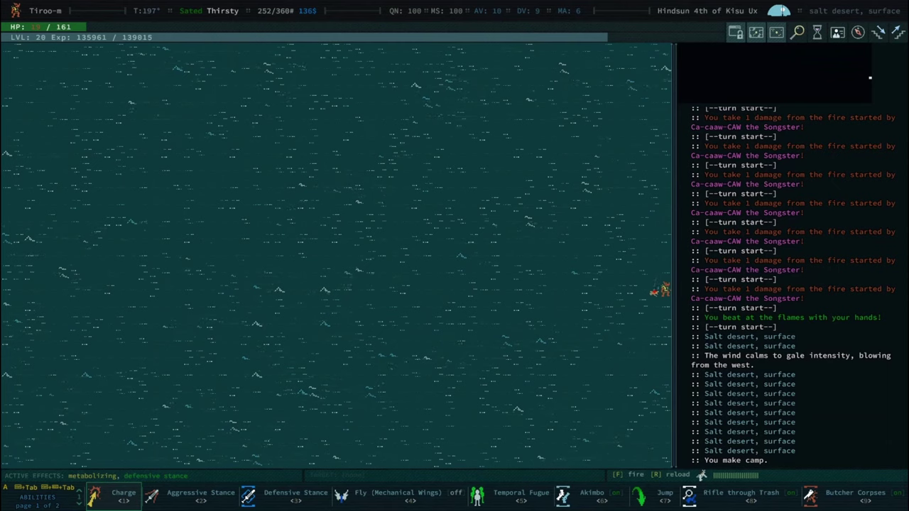
{"action": "key", "text": "shift+z"}
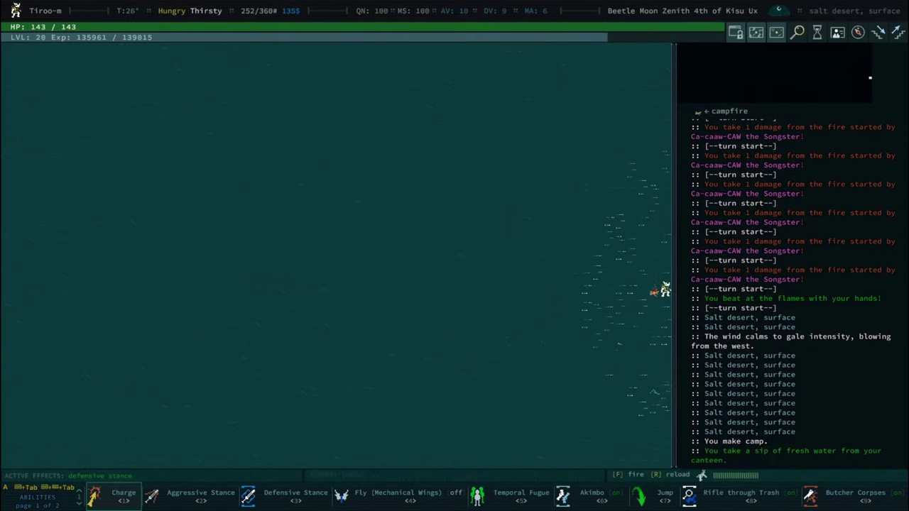
Cook and eat a campfire meal from chosen ingredients, gaining the freshwater-beguiling effect
{"action": "key", "text": "space"}
{"action": "key", "text": "Down"}
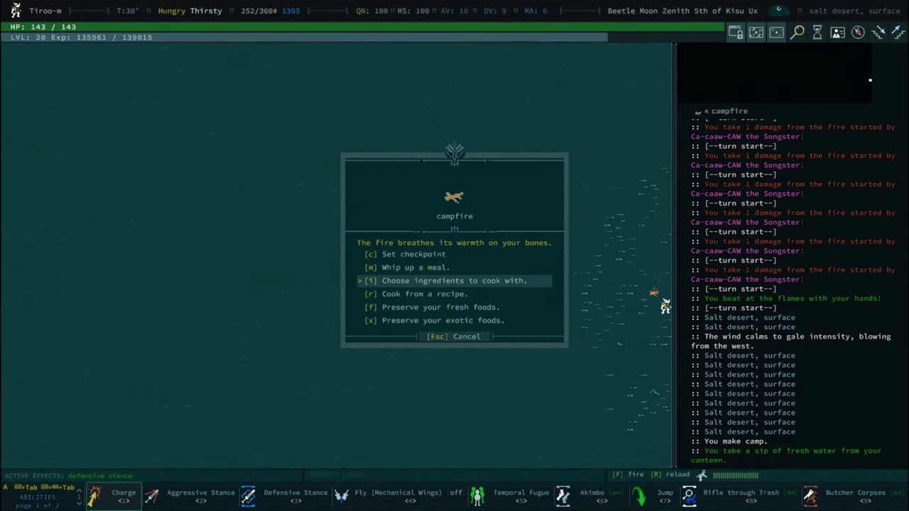
{"action": "key", "text": "m"}
{"action": "key", "text": "space"}
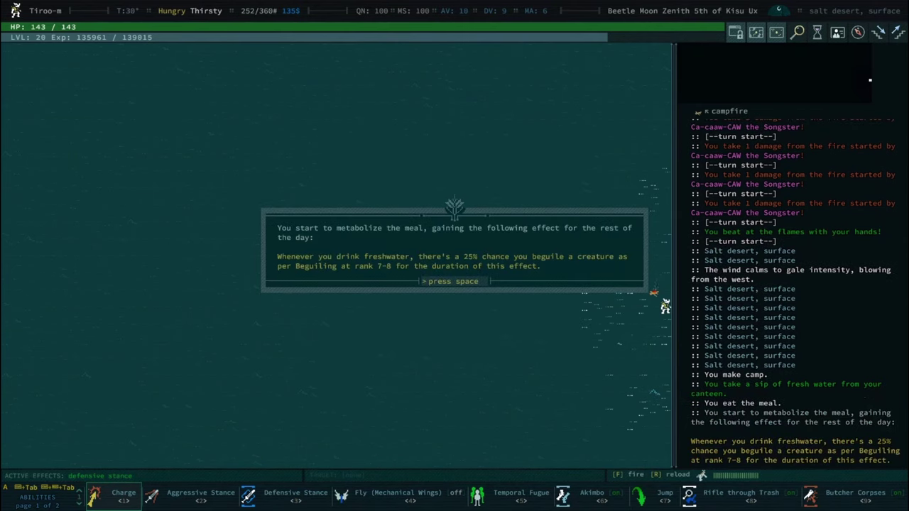
{"action": "key", "text": "space"}
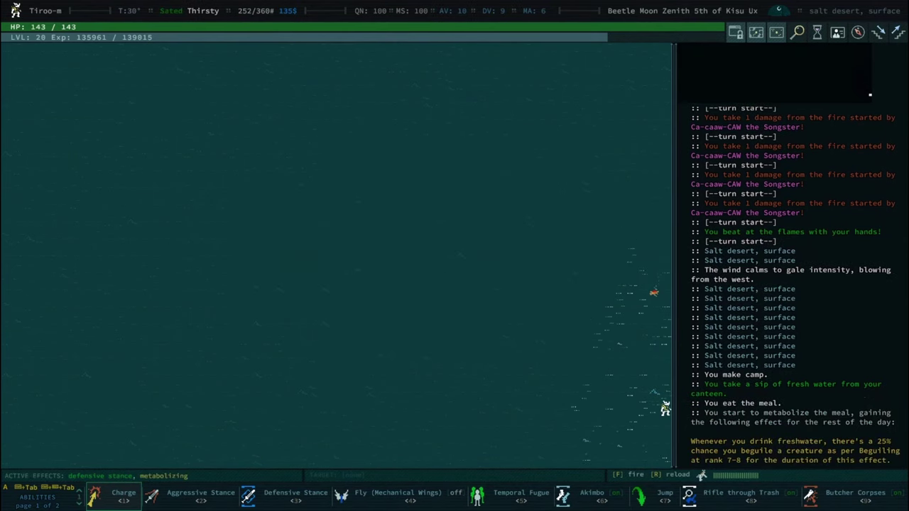
Move into the next zone, toggle Rejoinder off, and try drinking from a canteen
{"action": "key", "text": "KP_3"}
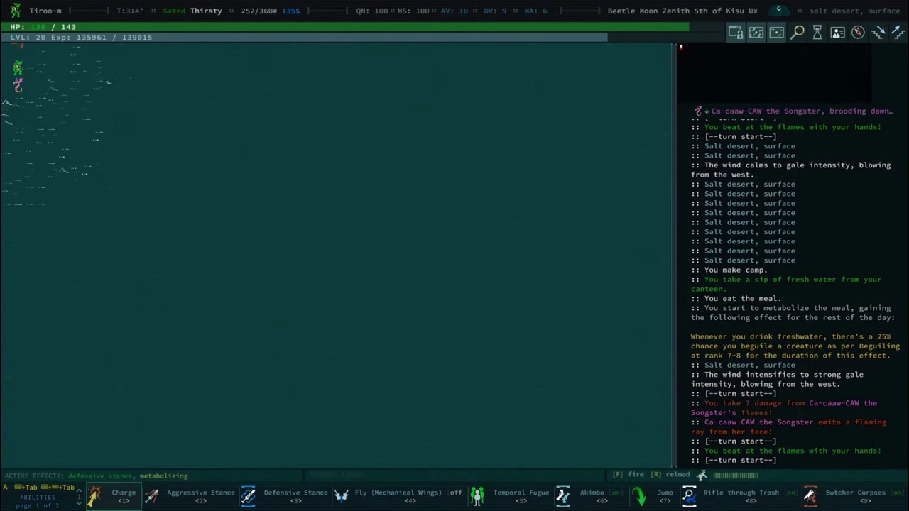
{"action": "key", "text": "a"}
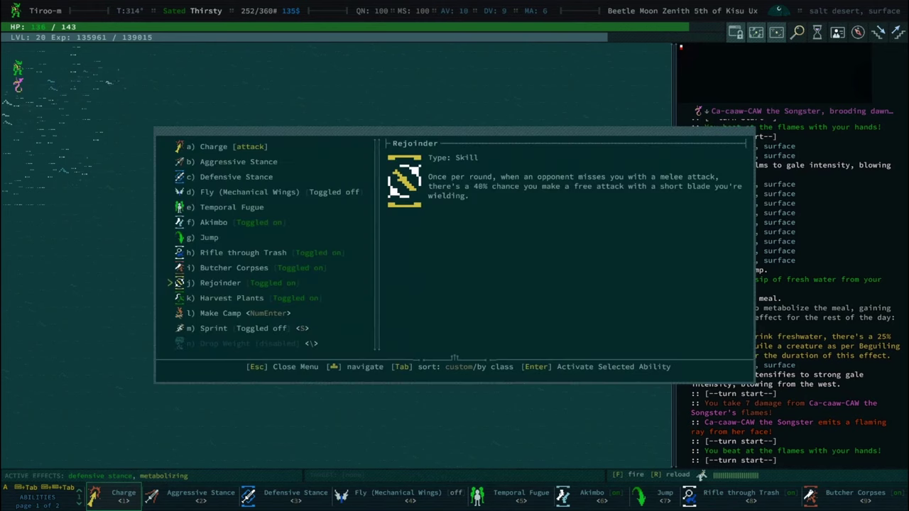
{"action": "key", "text": "Return"}
{"action": "type", "text": "i"}
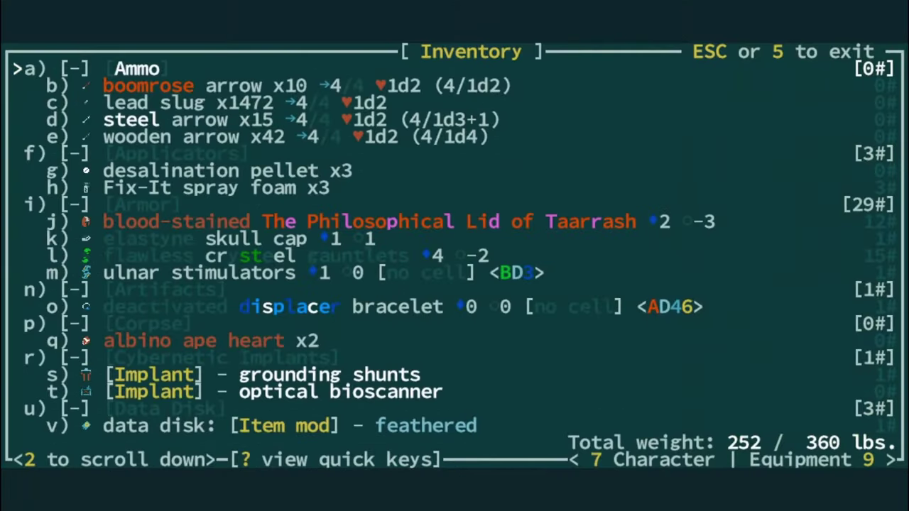
{"action": "type", "text": "water"}
{"action": "key", "text": "Return"}
{"action": "key", "text": "Return"}
{"action": "key", "text": "space"}
{"action": "key", "text": "Escape"}
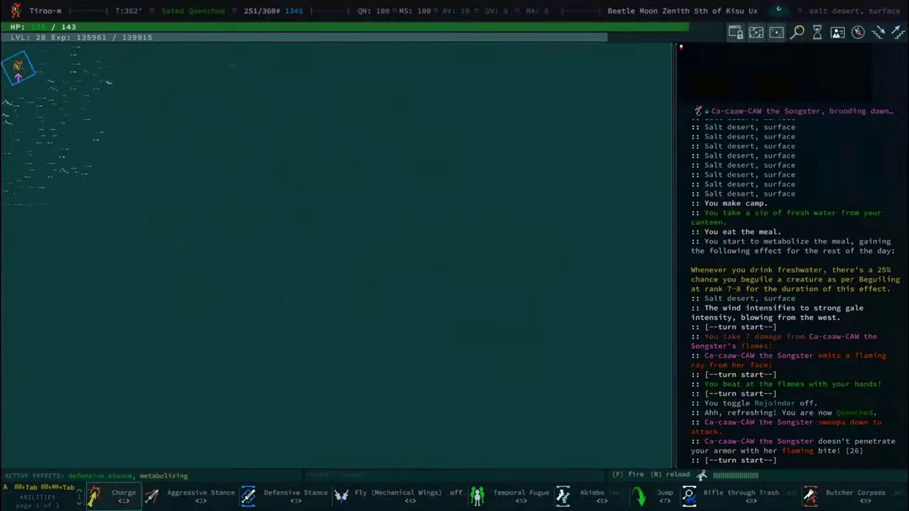
Filter the inventory for water and drink fresh water from the canteen
{"action": "key", "text": "i"}
{"action": "key", "text": "ctrl+f"}
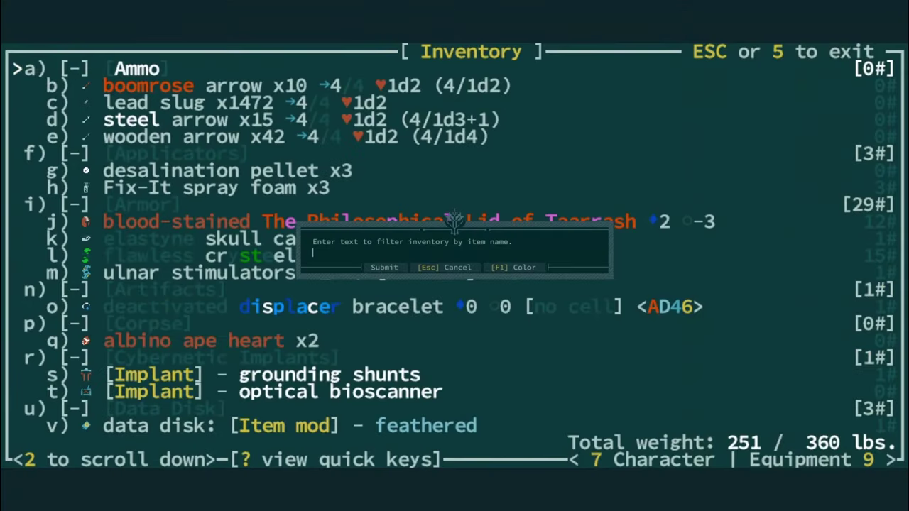
{"action": "type", "text": "water"}
{"action": "key", "text": "Return"}
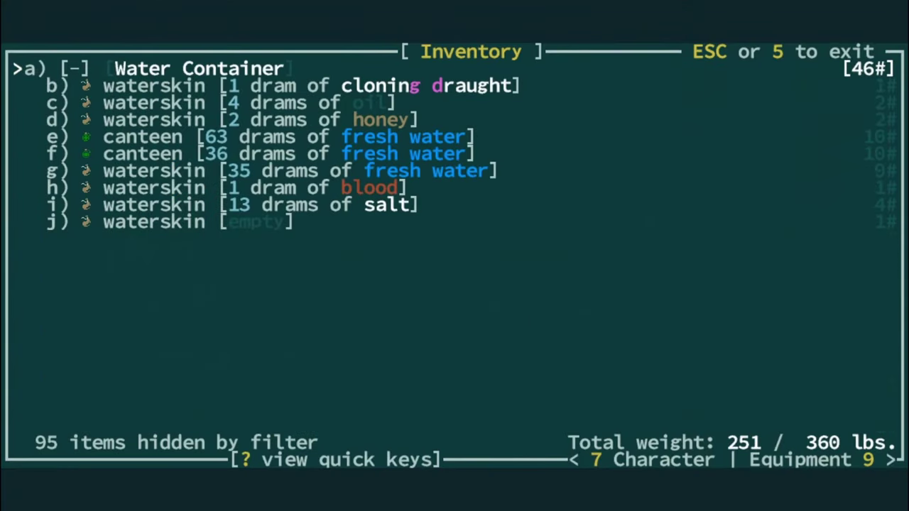
{"action": "key", "text": "Down"}
{"action": "key", "text": "Down"}
{"action": "key", "text": "Down"}
{"action": "key", "text": "Down"}
{"action": "key", "text": "Return"}
{"action": "key", "text": "Up"}
{"action": "key", "text": "Up"}
{"action": "key", "text": "Return"}
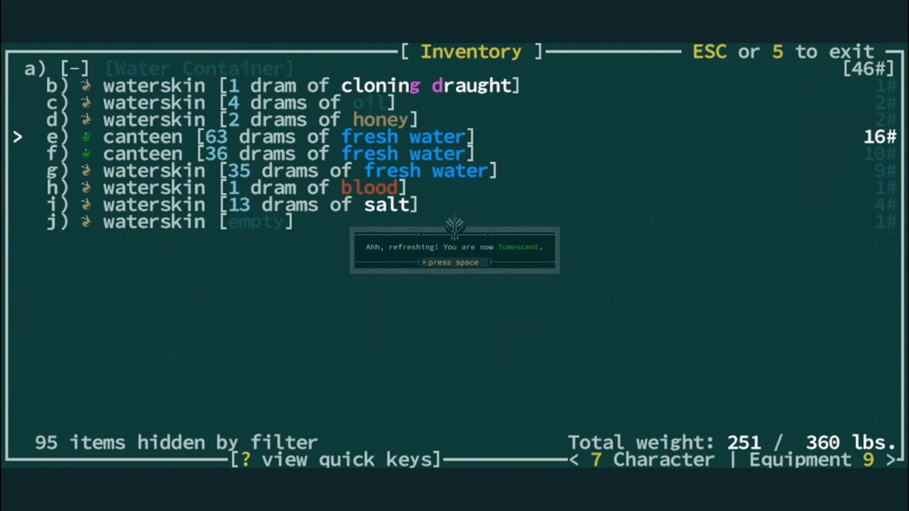
{"action": "key", "text": "space"}
{"action": "key", "text": "i"}
{"action": "key", "text": "ctrl+f"}
{"action": "type", "text": "qwa"}
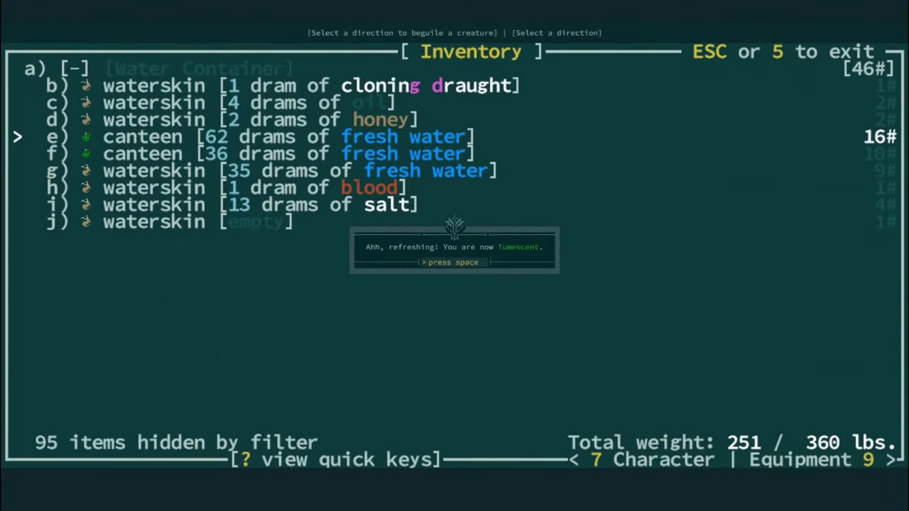
{"action": "key", "text": "space"}
{"action": "key", "text": "Escape"}
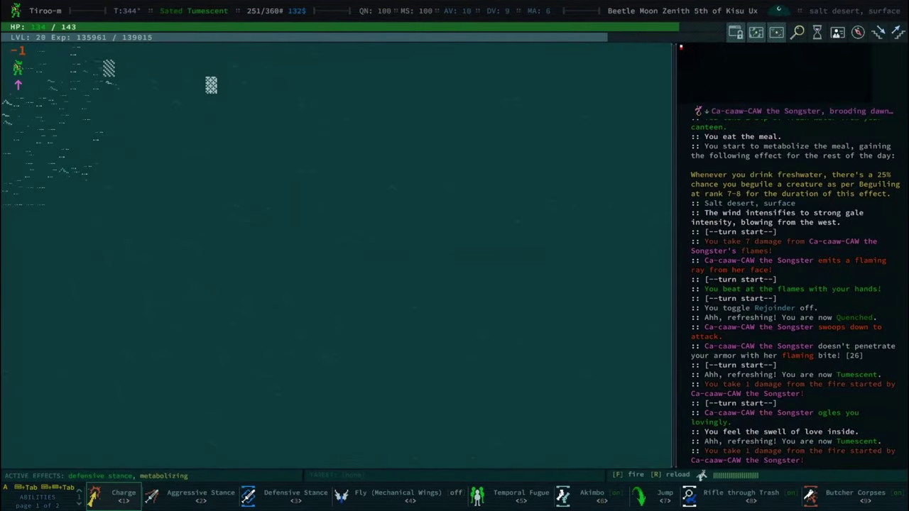
Chat with Ca-caaw-CAW the Songster and share water with 'Your thirst is mine'
{"action": "key", "text": "g"}
{"action": "key", "text": "Return"}
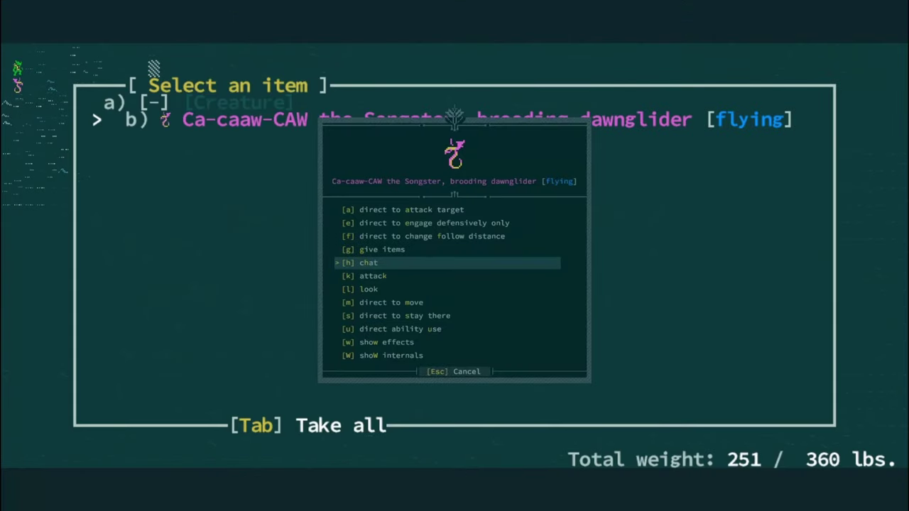
{"action": "key", "text": "Return"}
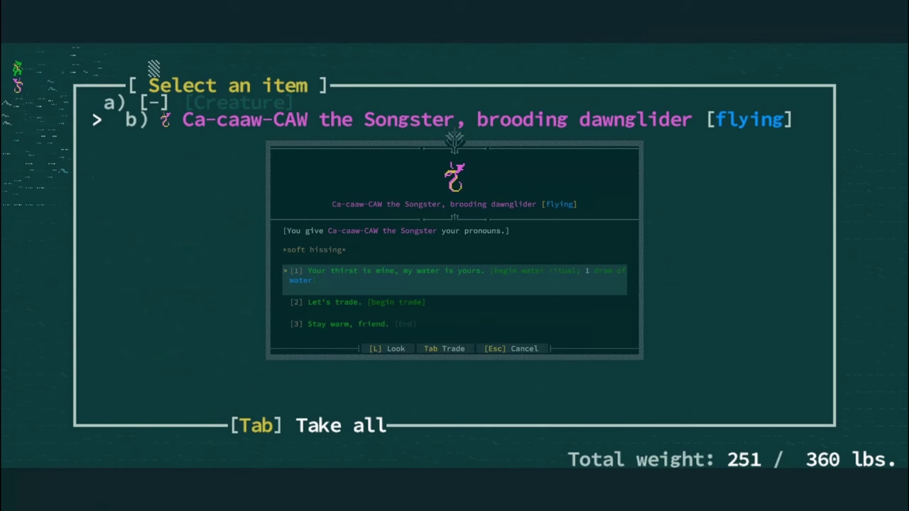
{"action": "key", "text": "Return"}
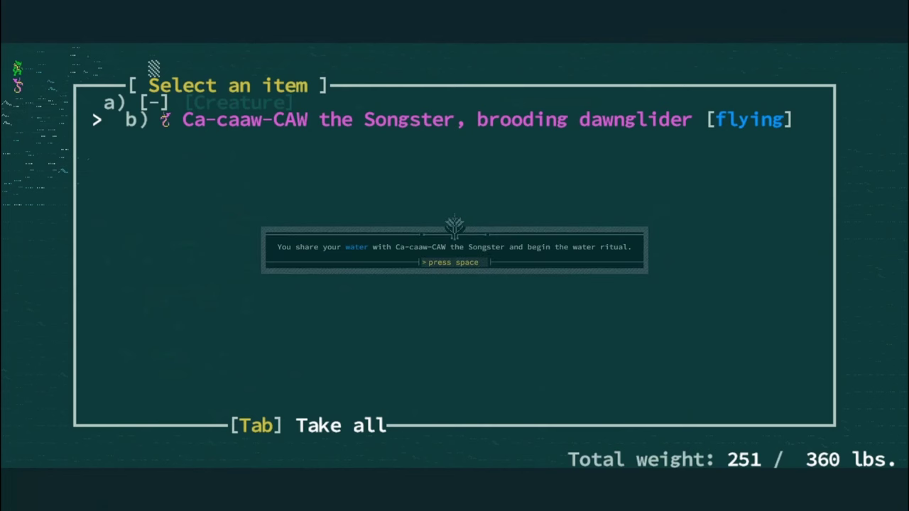
{"action": "key", "text": "space"}
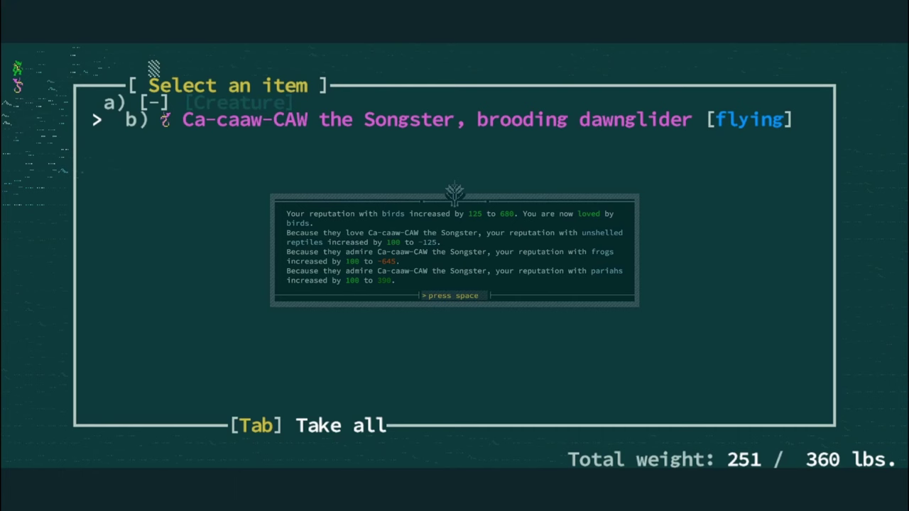
{"action": "key", "text": "space"}
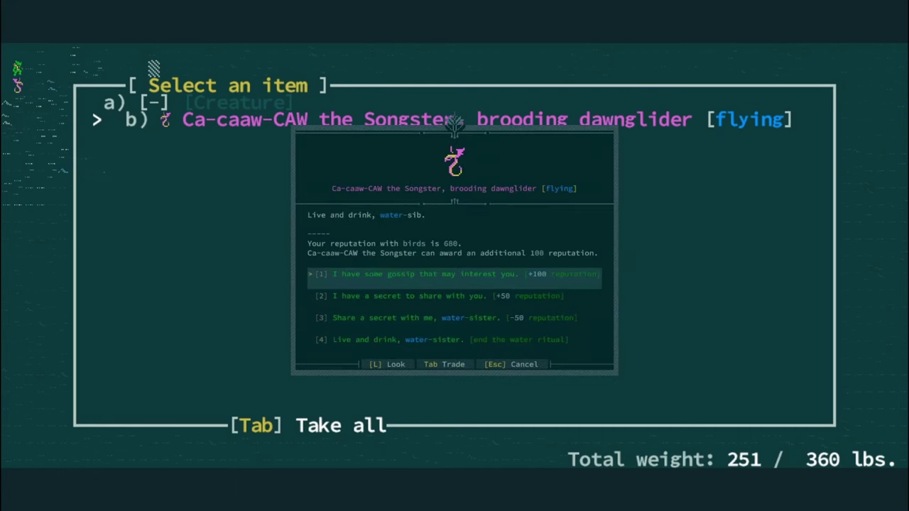
Share gossip for extra bird reputation, then end the ritual and return to the map
{"action": "key", "text": "Return"}
{"action": "key", "text": "Return"}
{"action": "key", "text": "space"}
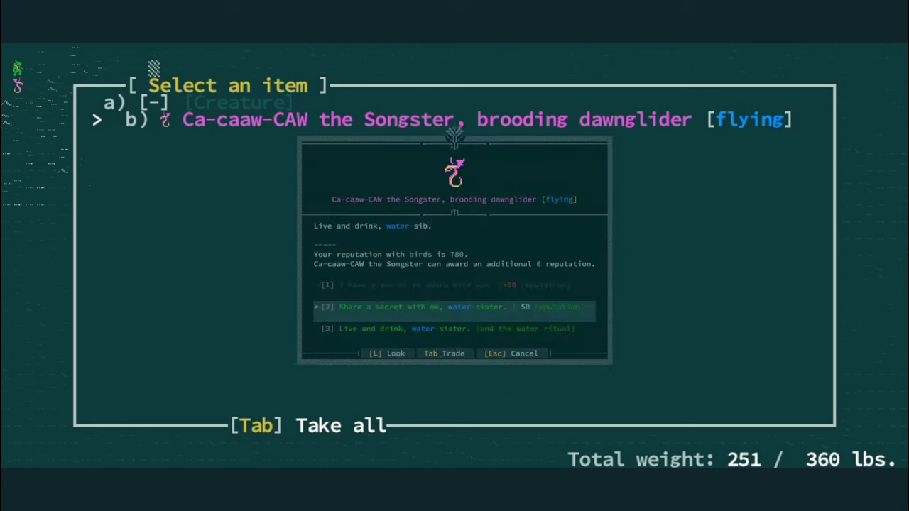
{"action": "key", "text": "Down"}
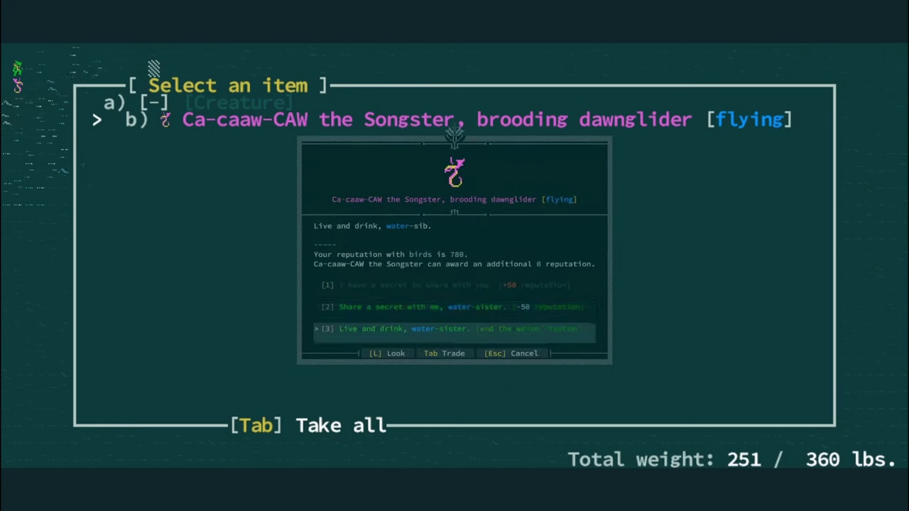
{"action": "key", "text": "Return"}
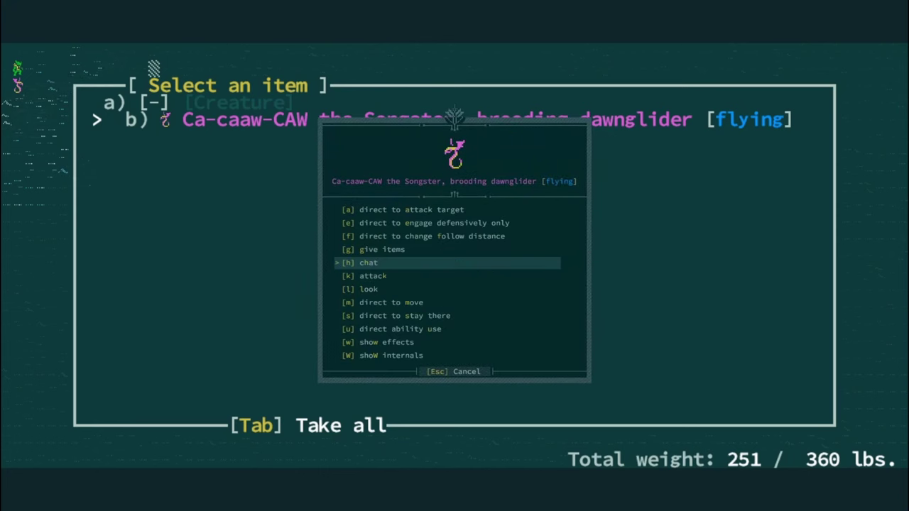
{"action": "key", "text": "Down"}
{"action": "key", "text": "Down"}
{"action": "key", "text": "Down"}
{"action": "key", "text": "Down"}
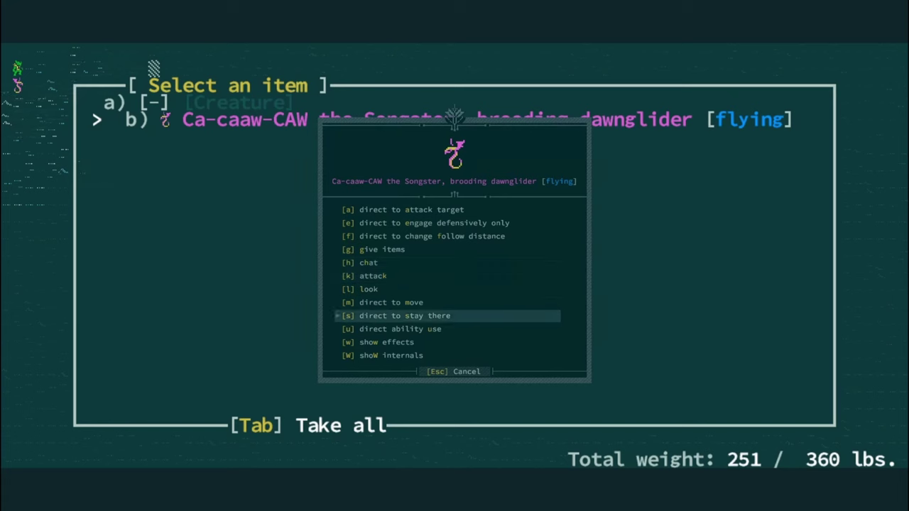
{"action": "key", "text": "Return"}
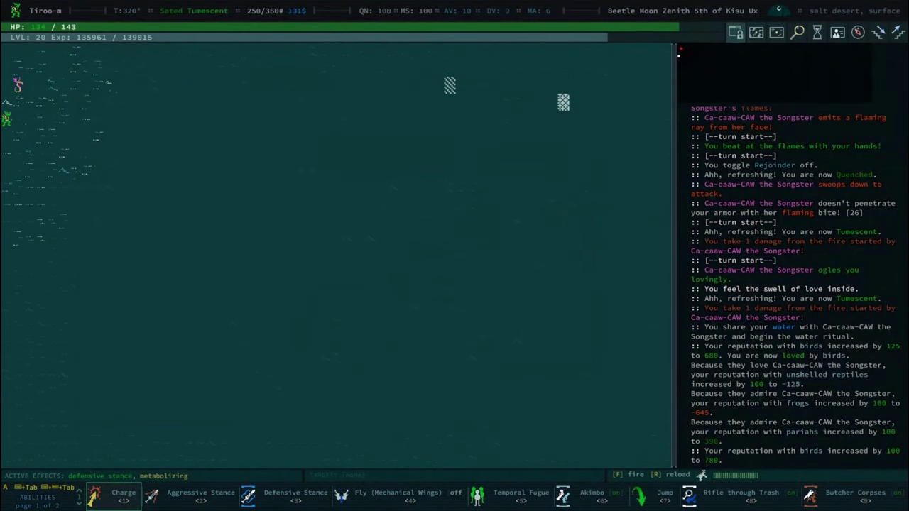
Auto-explore westward and then the tarry salt desert zone until nothing remains
{"action": "key", "text": "Left"}
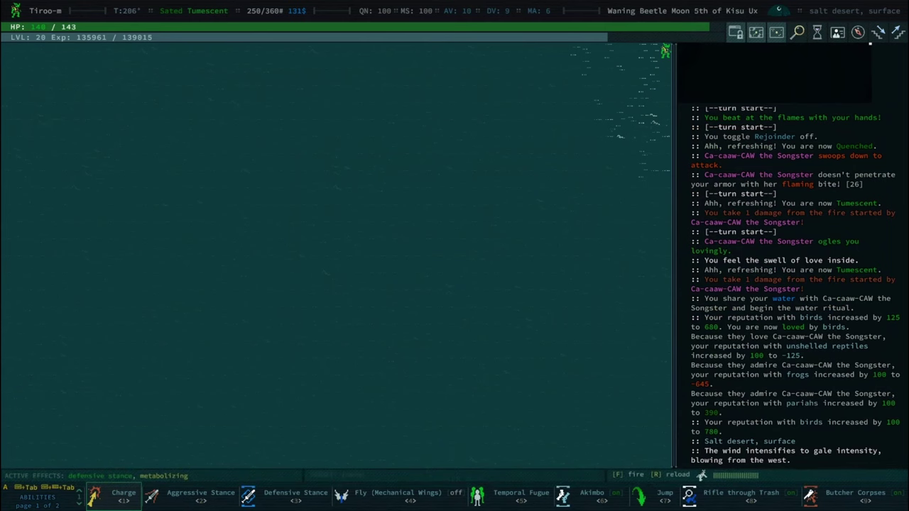
{"action": "key", "text": "Left"}
{"action": "key", "text": "0"}
{"action": "key", "text": "space"}
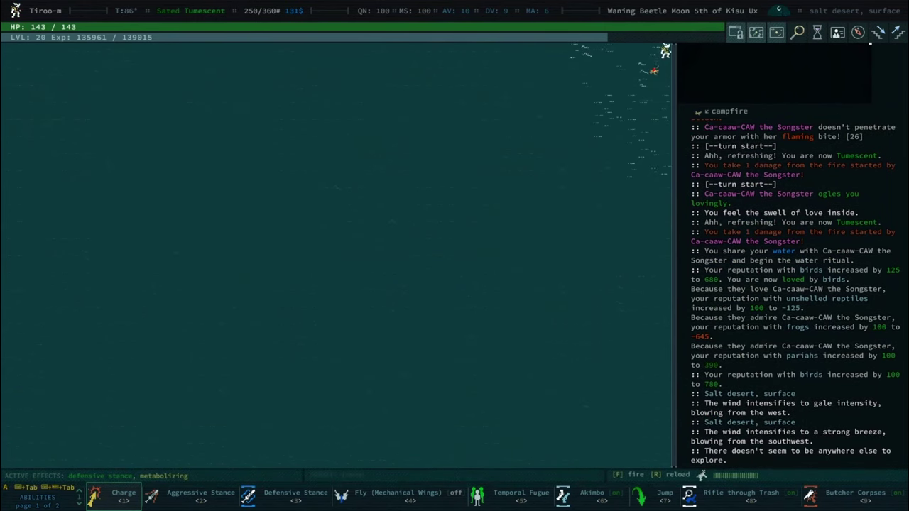
{"action": "key", "text": "Right"}
{"action": "key", "text": "0"}
{"action": "key", "text": "space"}
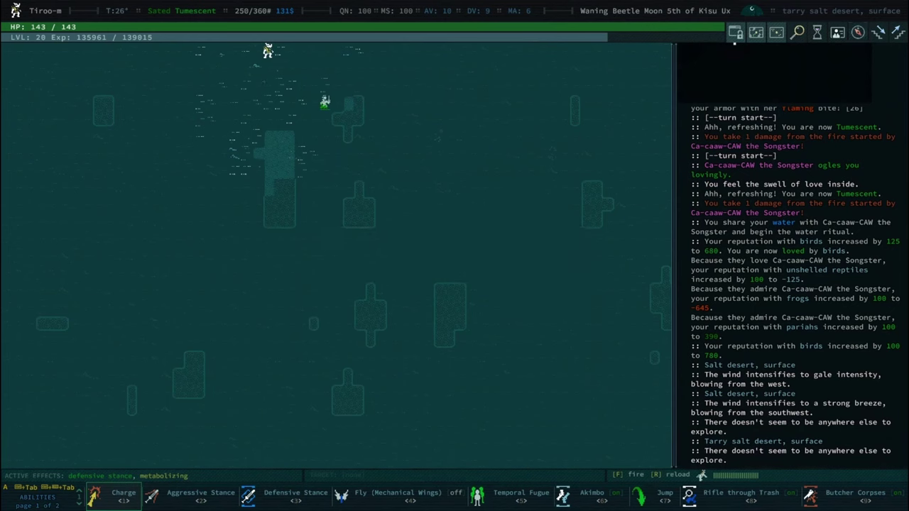
{"action": "key", "text": "0"}
{"action": "key", "text": "space"}
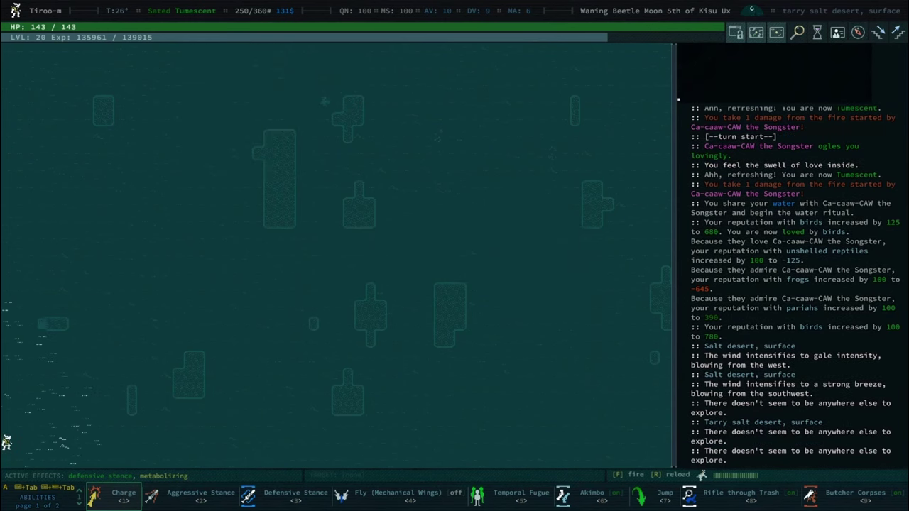
Explore the slimy tarry salt desert to the west, then the zone east of it
{"action": "key", "text": "Left"}
{"action": "key", "text": "0"}
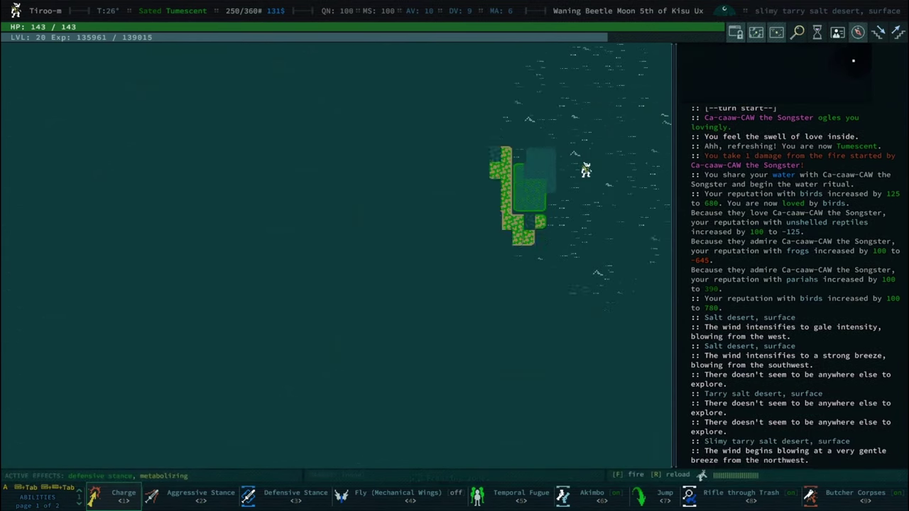
{"action": "key", "text": "0"}
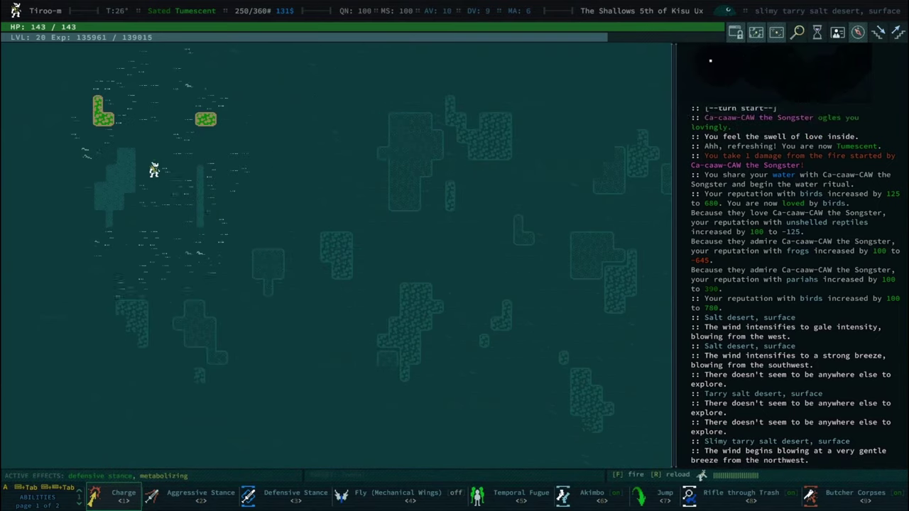
{"action": "key", "text": "0"}
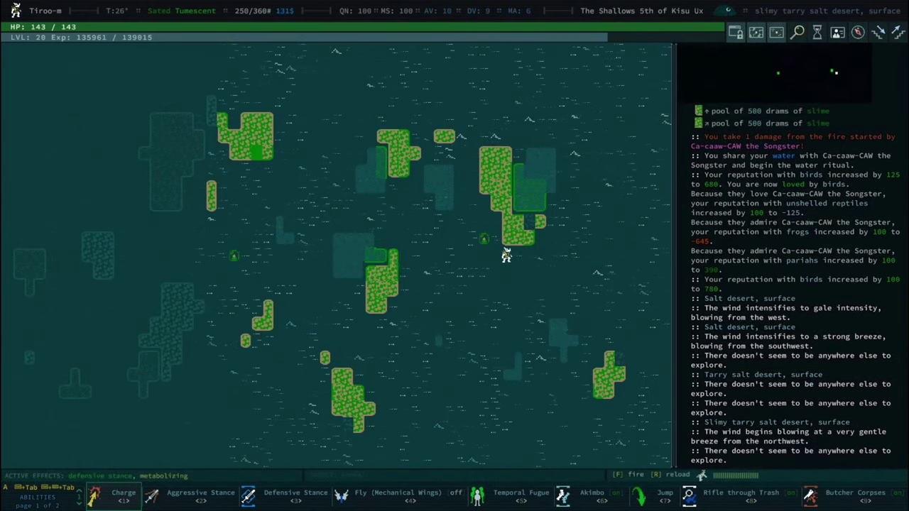
{"action": "key", "text": "Right"}
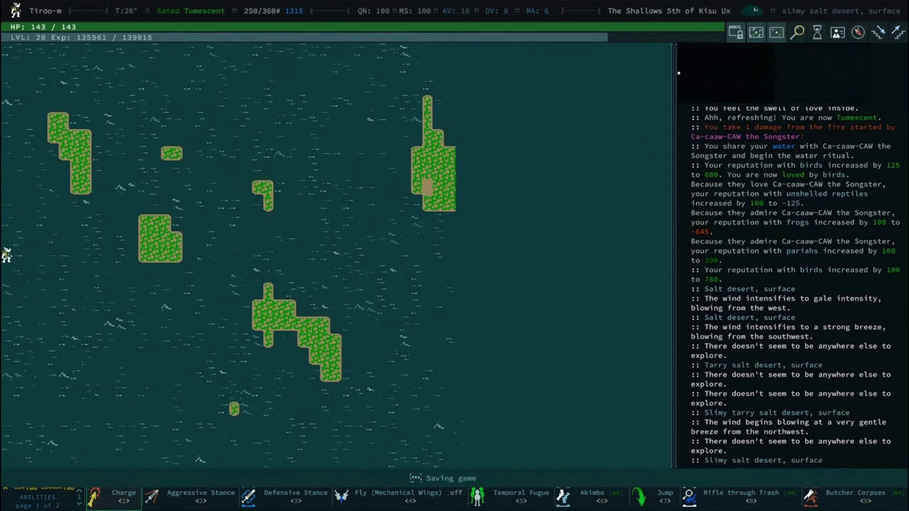
{"action": "key", "text": "0"}
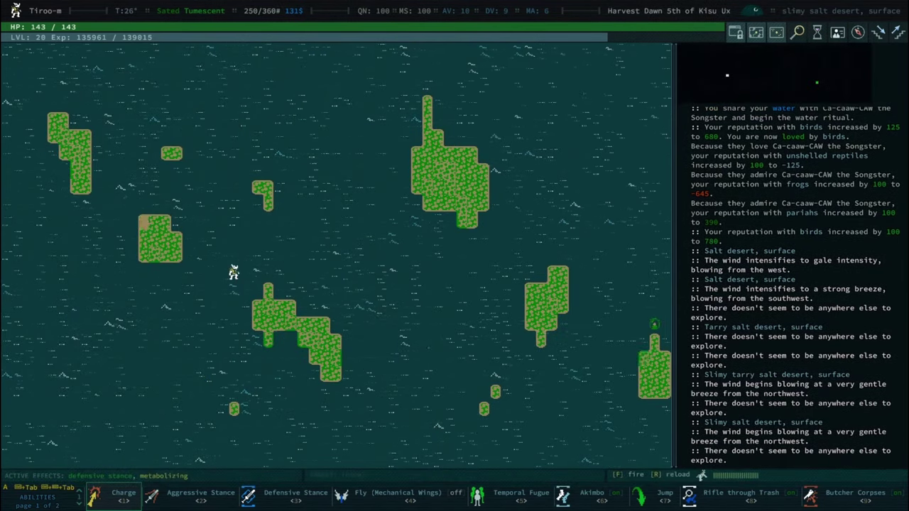
Walk through neighbouring zones until a dawnglider to the west halts travel
{"action": "key", "text": "w"}
{"action": "key", "text": "Left"}
{"action": "key", "text": "space"}
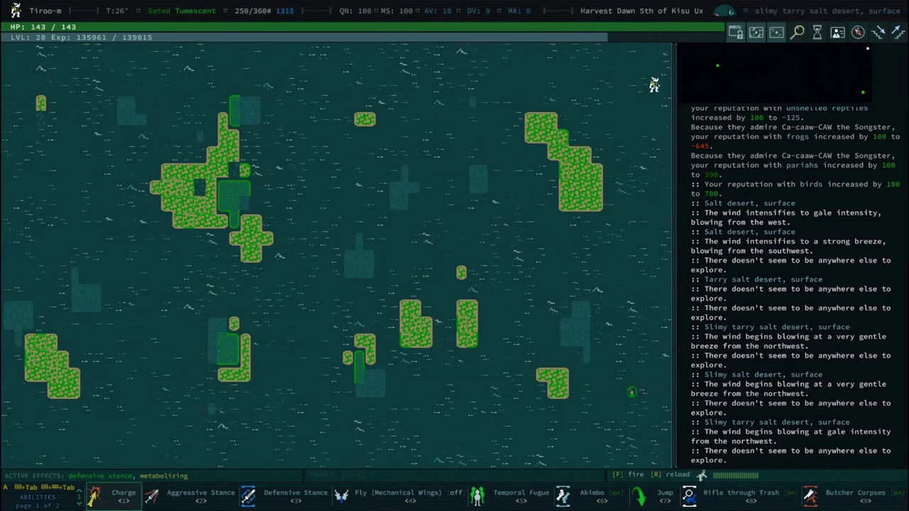
{"action": "key", "text": "Right"}
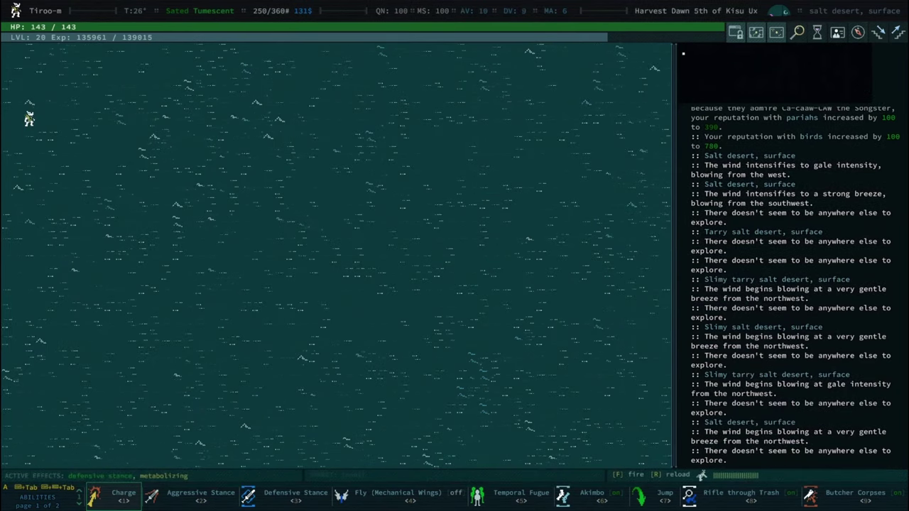
{"action": "key", "text": "w"}
{"action": "key", "text": "Down"}
{"action": "key", "text": "Left"}
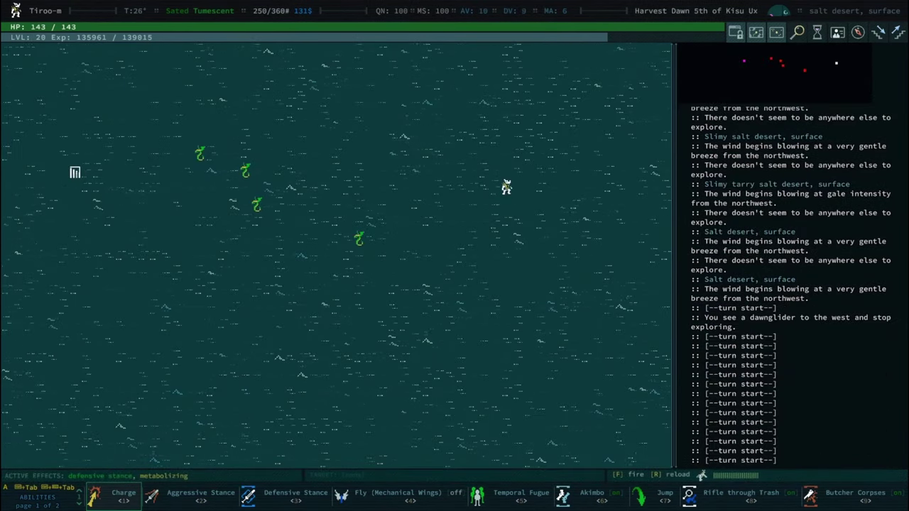
Activate Temporal Fugue and fight the dawngliders alongside the clones
{"action": "key", "text": "5"}
{"action": "key", "text": "Down"}
{"action": "key", "text": "Down"}
{"action": "key", "text": "Down"}
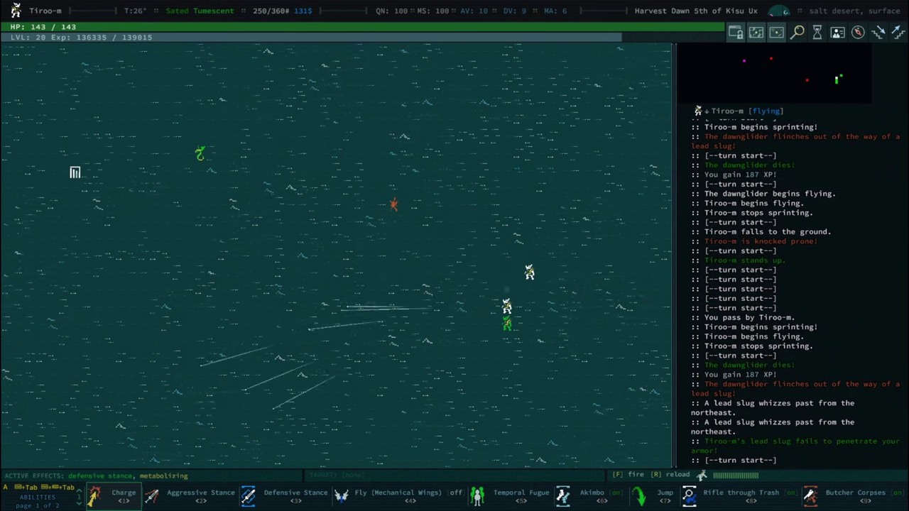
{"action": "key", "text": "0"}
{"action": "key", "text": "Right"}
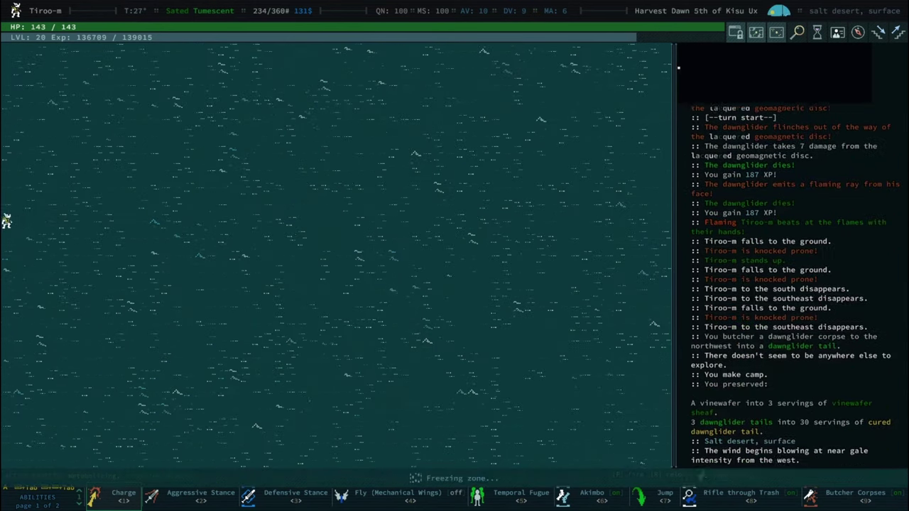
Travel into the next zone, dismissing the repeated explore notices
{"action": "key", "text": "Left"}
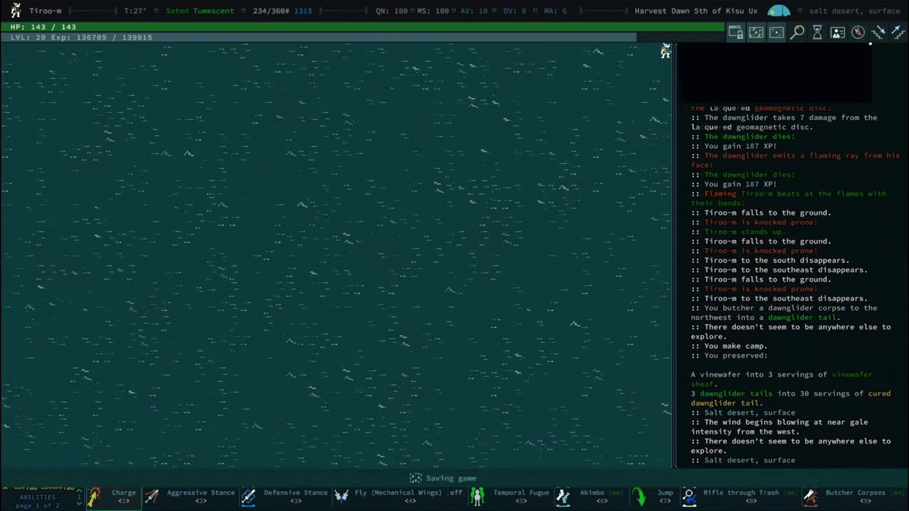
{"action": "key", "text": "0"}
{"action": "key", "text": "space"}
{"action": "key", "text": "Right"}
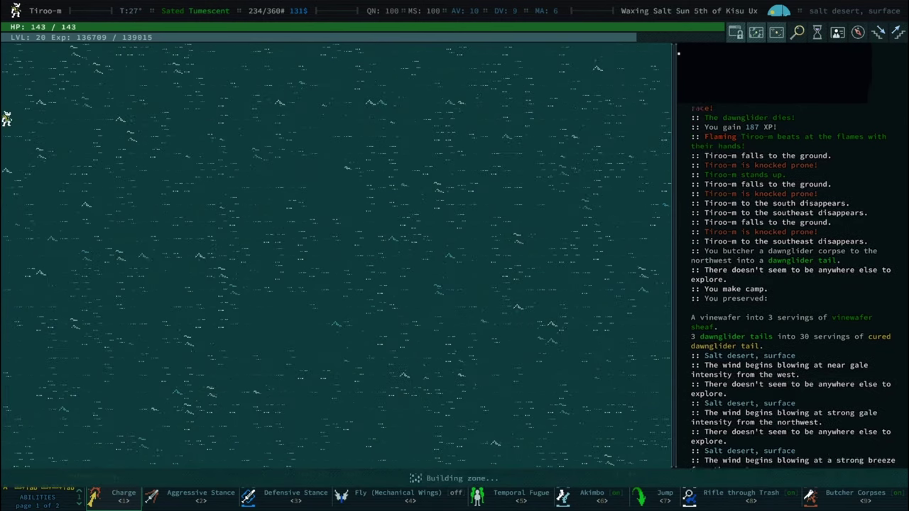
{"action": "key", "text": "0"}
{"action": "key", "text": "space"}
{"action": "key", "text": "Right"}
{"action": "key", "text": "0"}
{"action": "key", "text": "space"}
{"action": "key", "text": "Right"}
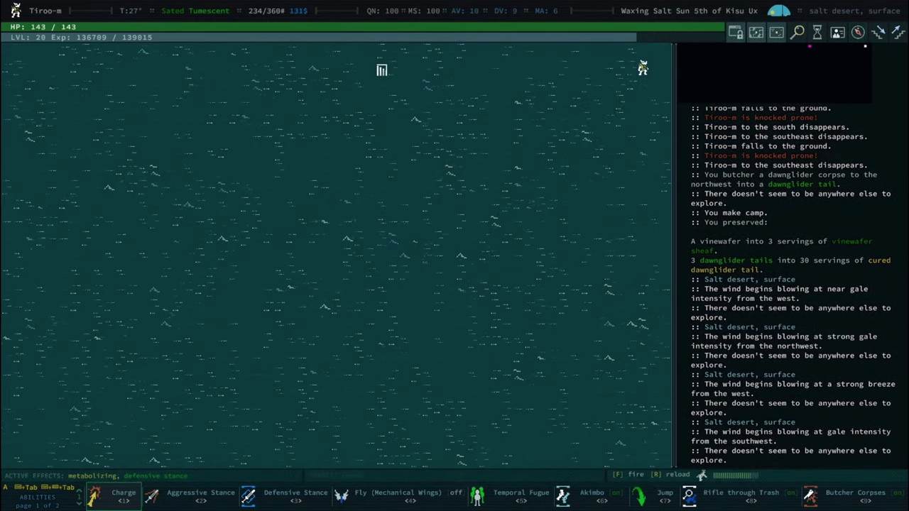
{"action": "key", "text": "0"}
{"action": "key", "text": "space"}
{"action": "key", "text": "KP_End"}
{"action": "key", "text": "KP_End"}
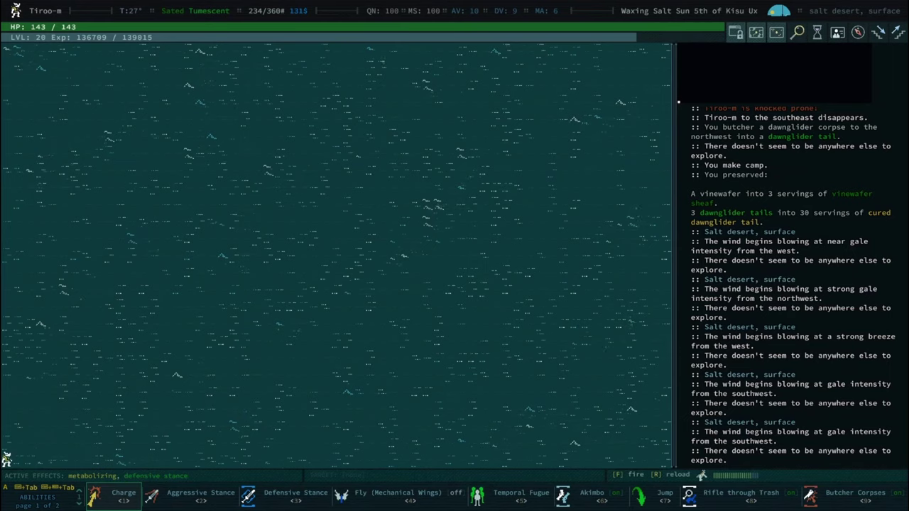
Keep walking onward through several more zones
{"action": "key", "text": "KP_End"}
{"action": "key", "text": "0"}
{"action": "key", "text": "space"}
{"action": "key", "text": "w"}
{"action": "key", "text": "Down"}
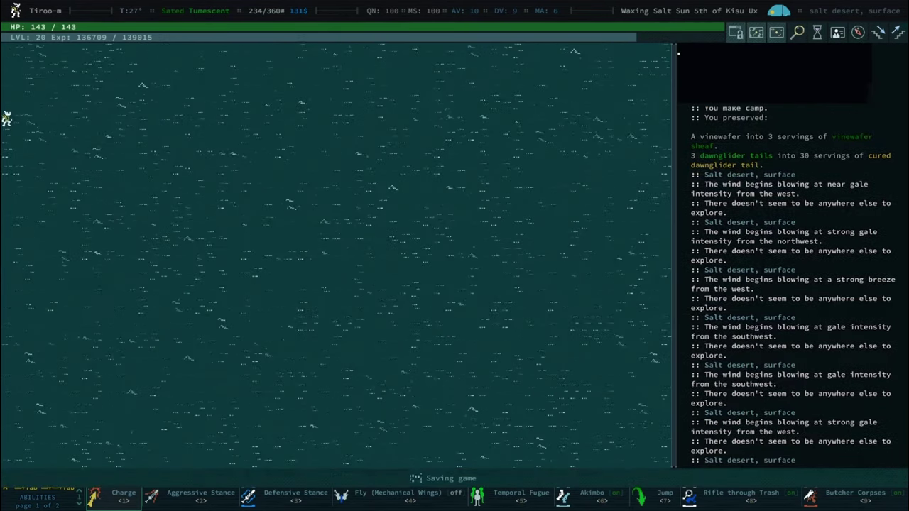
{"action": "key", "text": "w"}
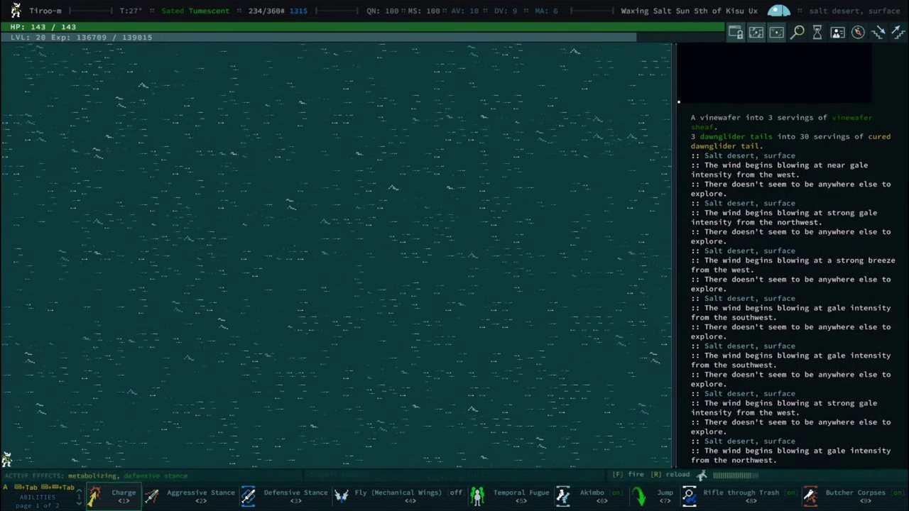
{"action": "key", "text": "KP_Home"}
{"action": "key", "text": "0"}
{"action": "key", "text": "space"}
{"action": "key", "text": "KP_Down"}
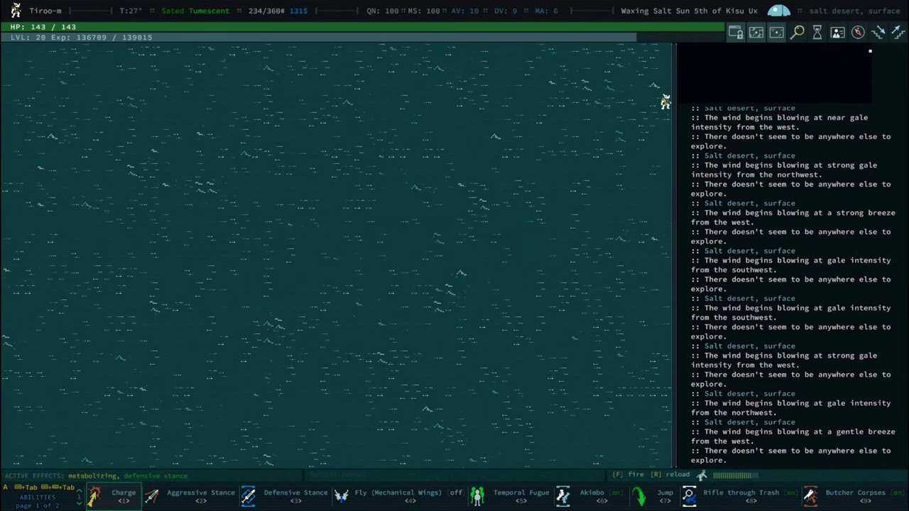
{"action": "key", "text": "KP_Right"}
{"action": "key", "text": "f"}
Shoot the dawnglider repeatedly until it dies
{"action": "key", "text": "f"}
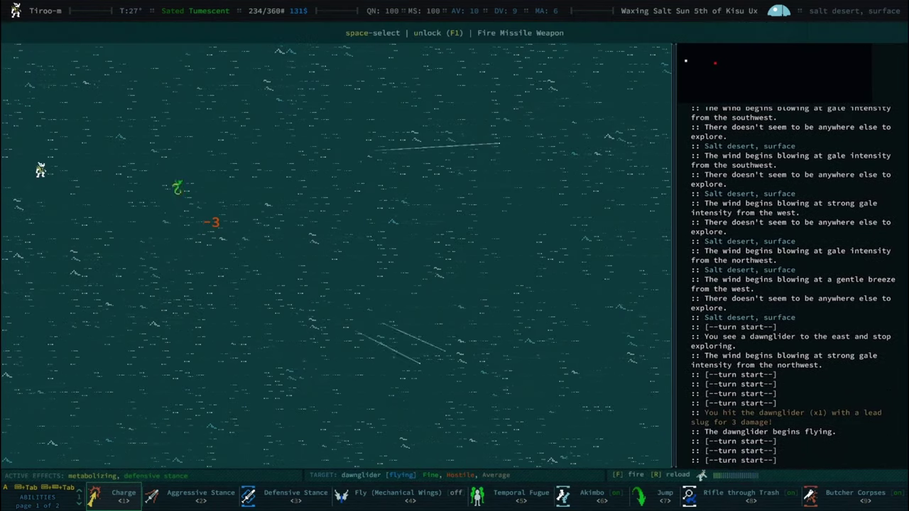
{"action": "key", "text": "f"}
{"action": "key", "text": "r"}
{"action": "key", "text": "f"}
{"action": "key", "text": "f"}
{"action": "key", "text": "f"}
{"action": "key", "text": "KP_Left"}
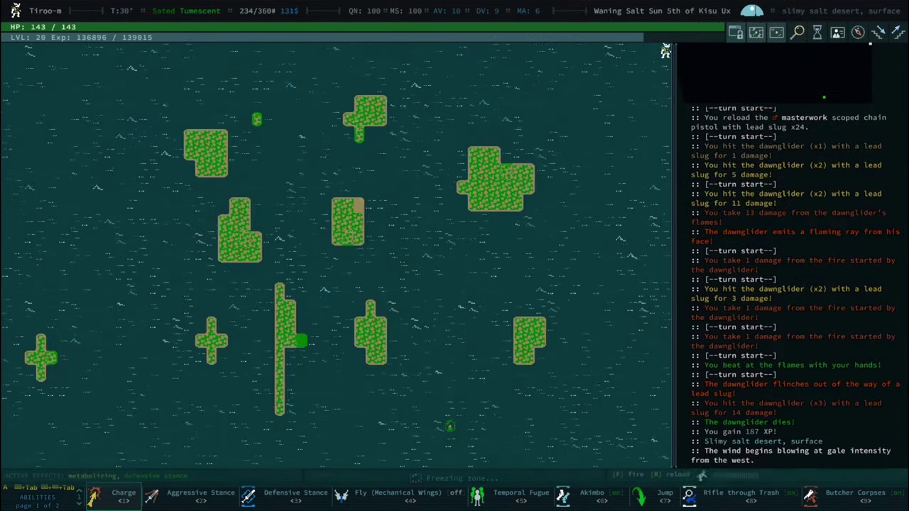
Travel on into the next zone past the explore notices
{"action": "key", "text": "0"}
{"action": "key", "text": "space"}
{"action": "key", "text": "KP_Left"}
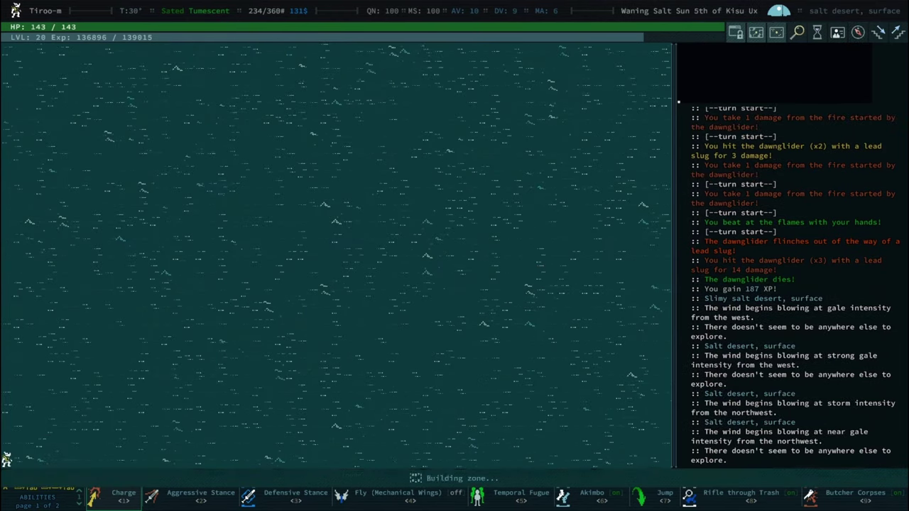
{"action": "key", "text": "0"}
{"action": "key", "text": "space"}
{"action": "key", "text": "KP_Left"}
{"action": "key", "text": "0"}
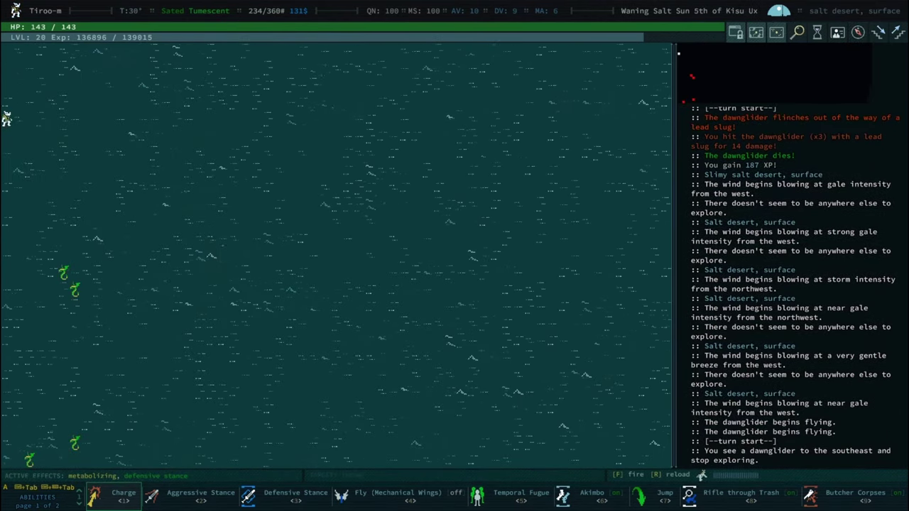
Use Temporal Fugue again, butcher the dawnglider corpses into tails, and rest
{"action": "key", "text": "5"}
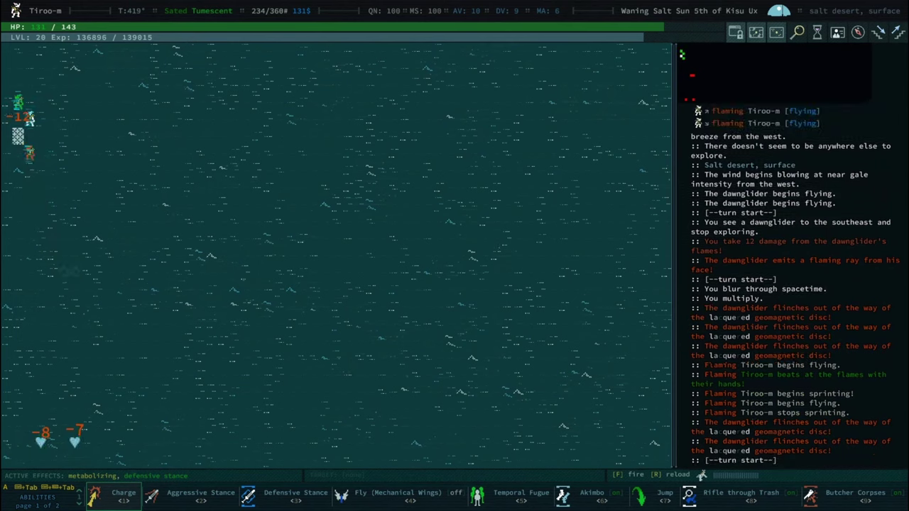
{"action": "key", "text": "0"}
{"action": "key", "text": "space"}
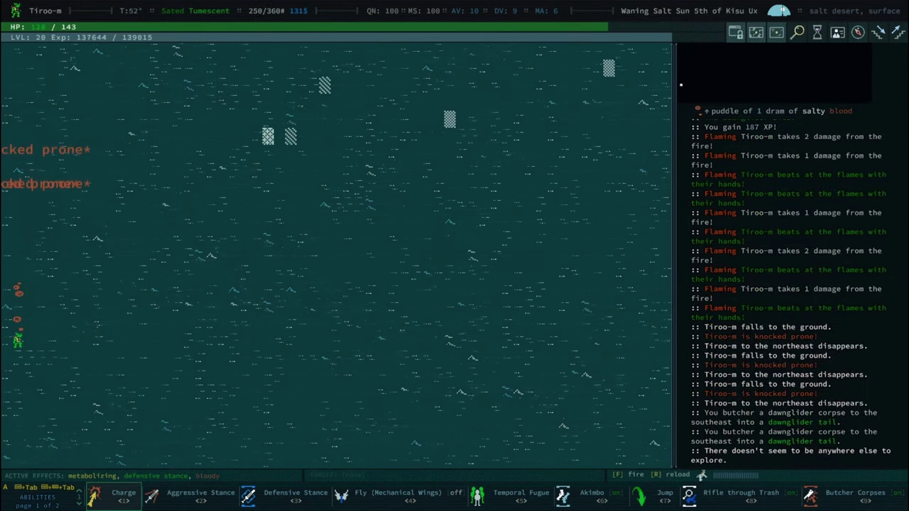
{"action": "key", "text": "shift+z"}
Equip the elastyne skull cap on the Left Head from the equipment list
{"action": "key", "text": "x"}
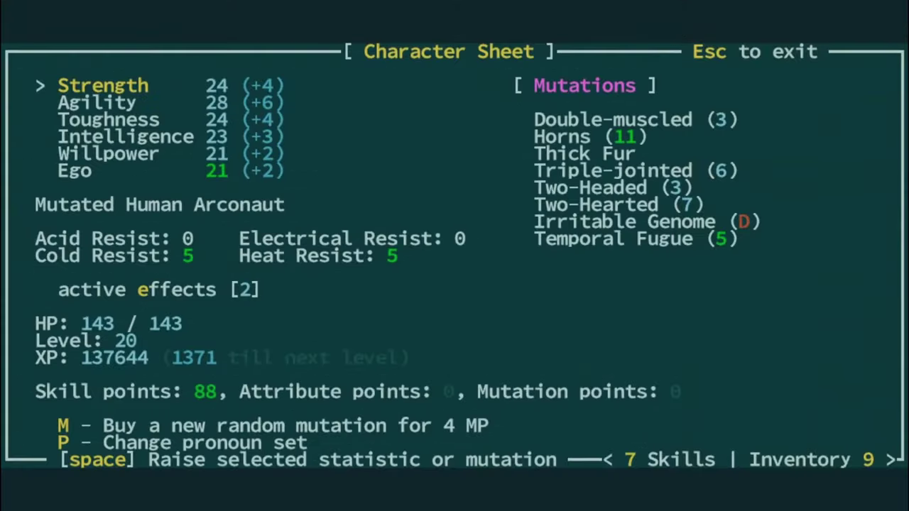
{"action": "key", "text": "9"}
{"action": "key", "text": "9"}
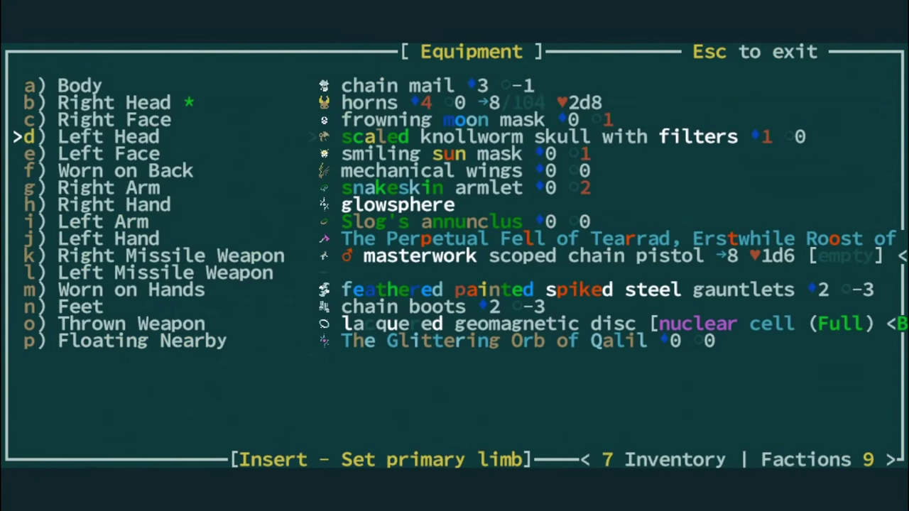
{"action": "key", "text": "Return"}
{"action": "key", "text": "Return"}
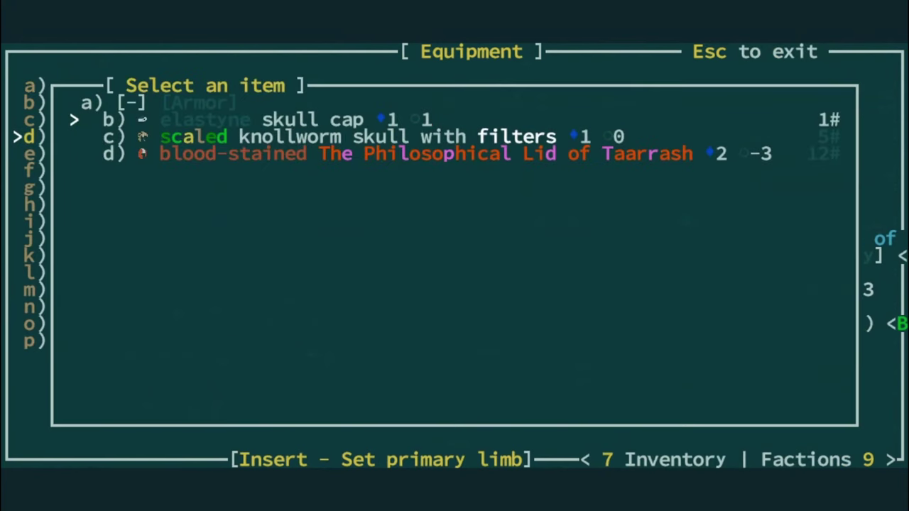
{"action": "key", "text": "Return"}
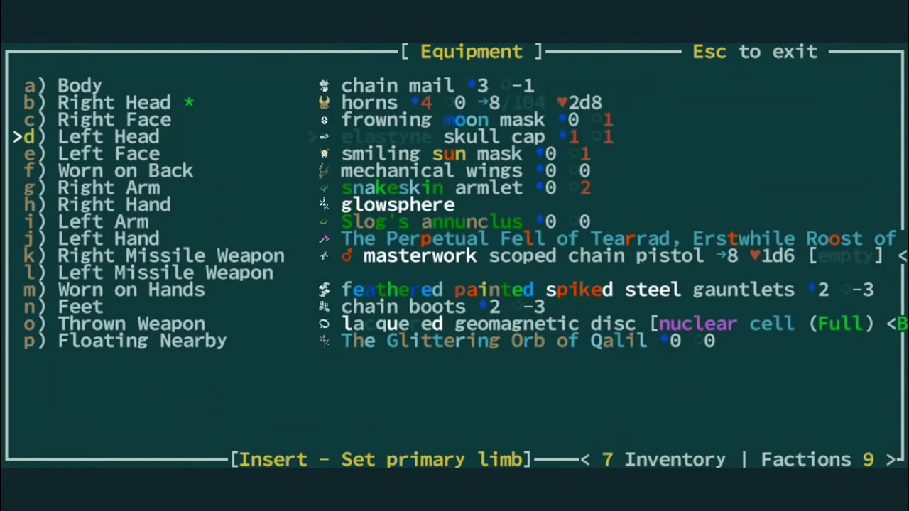
{"action": "key", "text": "Return"}
{"action": "key", "text": "Return"}
{"action": "key", "text": "Return"}
{"action": "key", "text": "Return"}
Leave the equipment screen, travel into the next zone, make camp and eat
{"action": "key", "text": "Escape"}
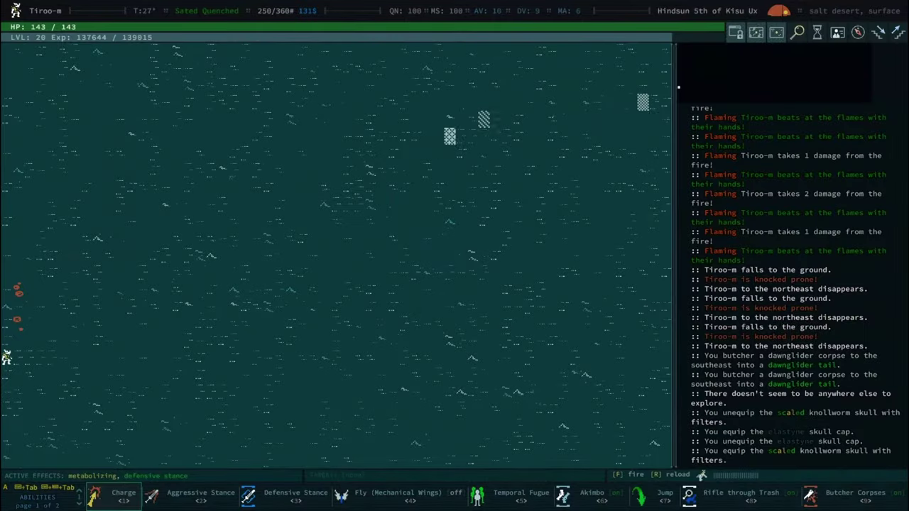
{"action": "key", "text": "Left"}
{"action": "key", "text": "space"}
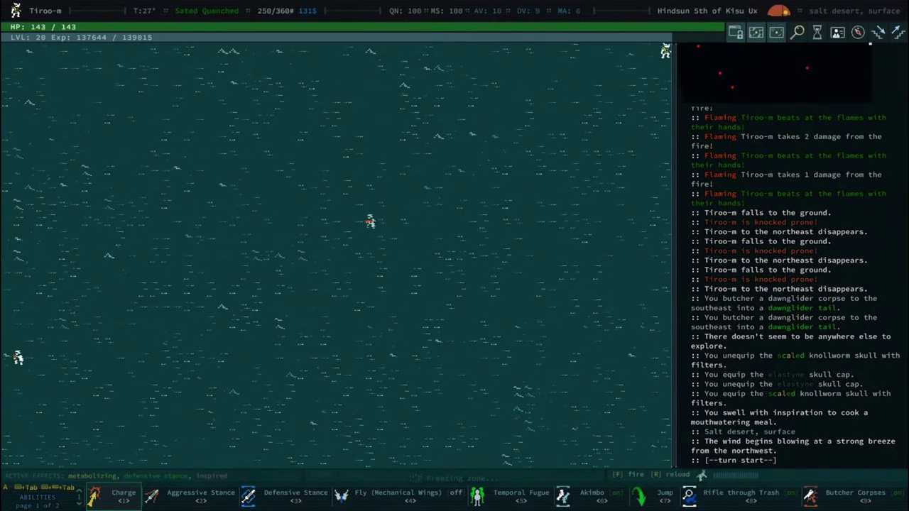
{"action": "key", "text": "a"}
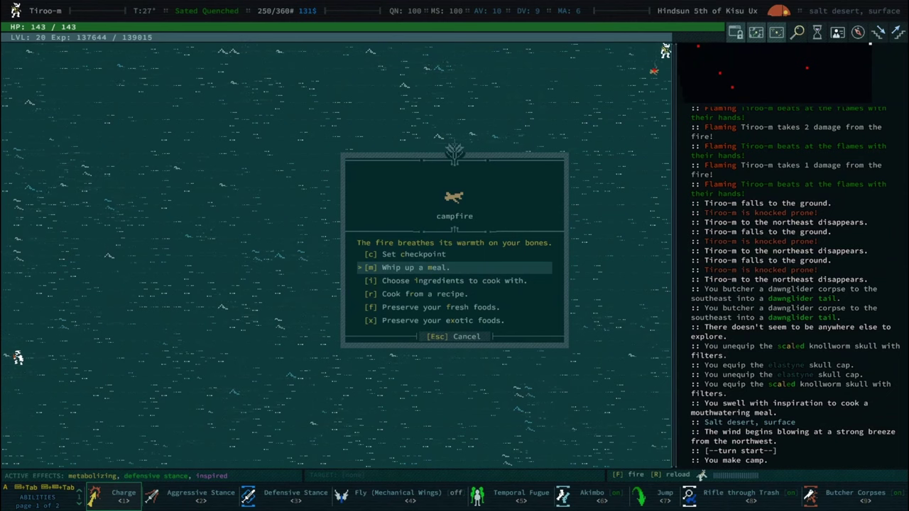
{"action": "key", "text": "Return"}
{"action": "key", "text": "space"}
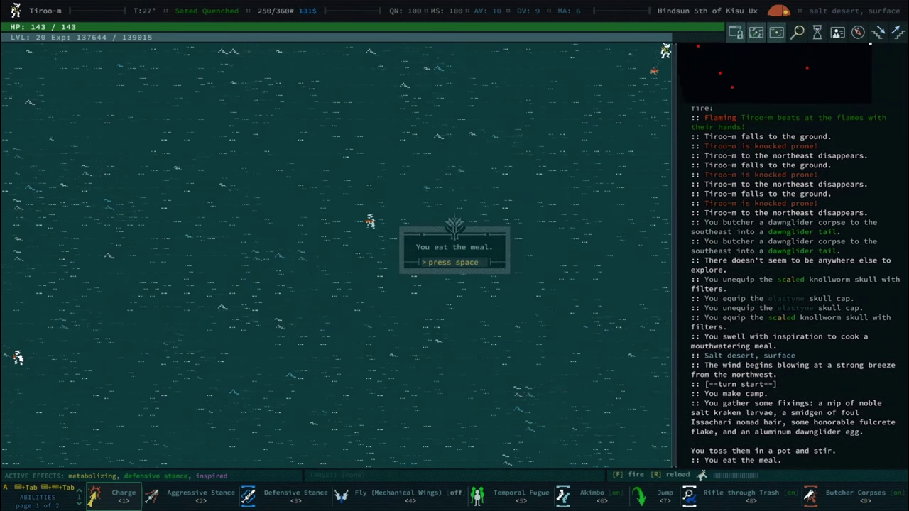
{"action": "key", "text": "space"}
Preserve the fresh foods at the campfire
{"action": "key", "text": "Down"}
{"action": "key", "text": "Down"}
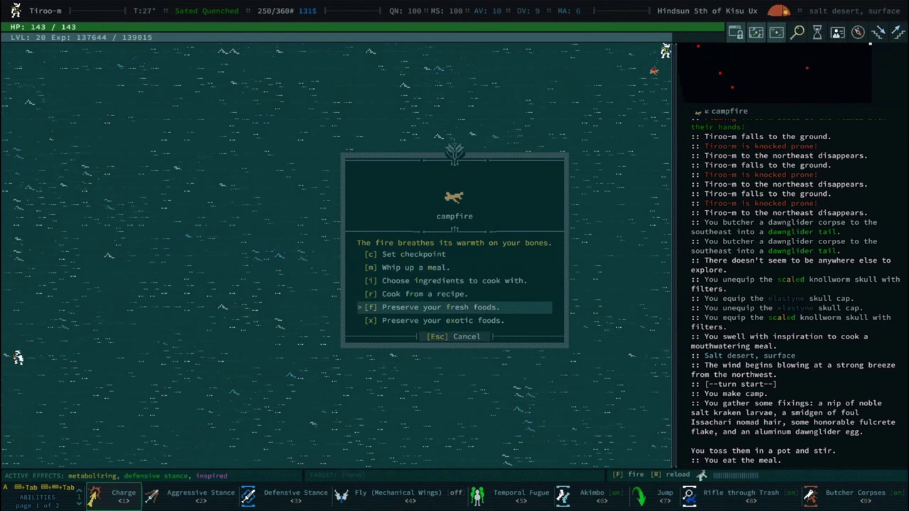
{"action": "key", "text": "Return"}
{"action": "key", "text": "space"}
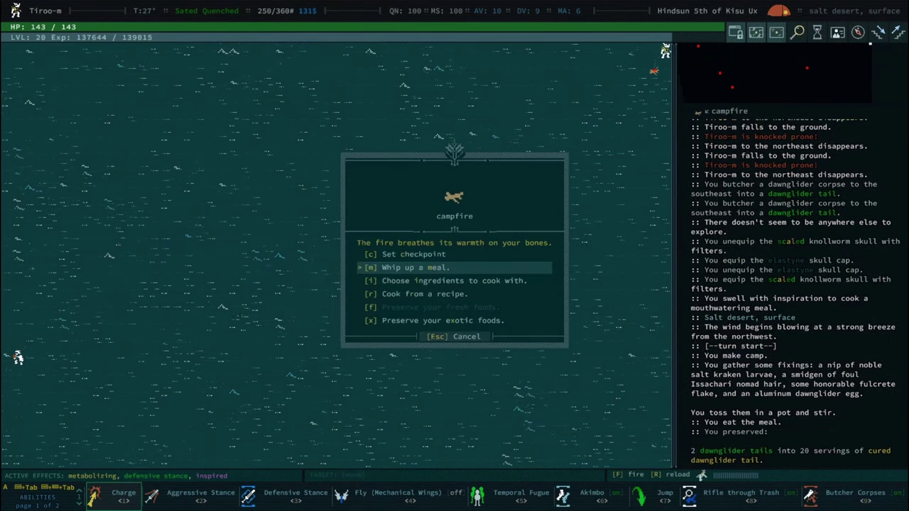
{"action": "key", "text": "Down"}
{"action": "key", "text": "Down"}
Cook cured dawnglider tail with vinewafer sheaf, choosing the Pyrokinesis/half-thirst effect
{"action": "key", "text": "Up"}
{"action": "key", "text": "Return"}
{"action": "key", "text": "Down"}
{"action": "key", "text": "Down"}
{"action": "key", "text": "Down"}
{"action": "key", "text": "Down"}
{"action": "key", "text": "space"}
{"action": "key", "text": "Down"}
{"action": "key", "text": "Down"}
{"action": "key", "text": "Down"}
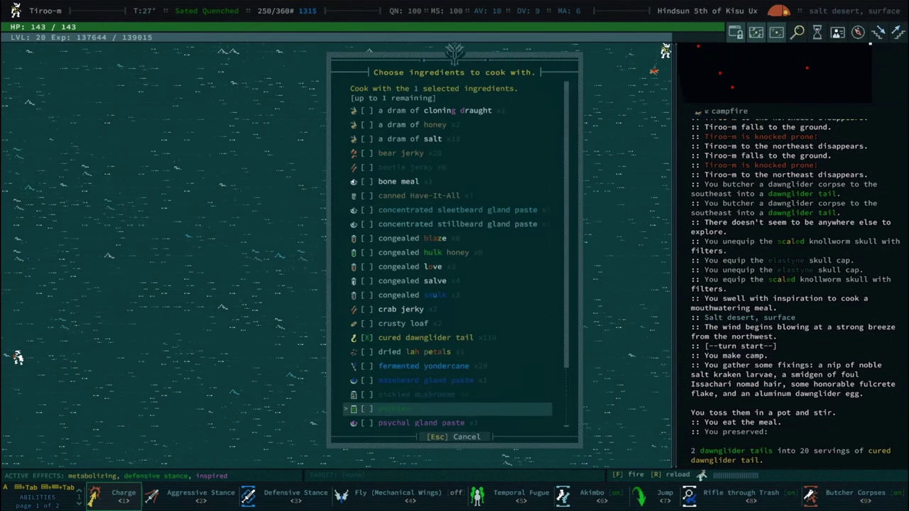
{"action": "key", "text": "Down"}
{"action": "key", "text": "Down"}
{"action": "key", "text": "Down"}
{"action": "key", "text": "Down"}
{"action": "key", "text": "Up"}
{"action": "key", "text": "Up"}
{"action": "key", "text": "Up"}
{"action": "key", "text": "Down"}
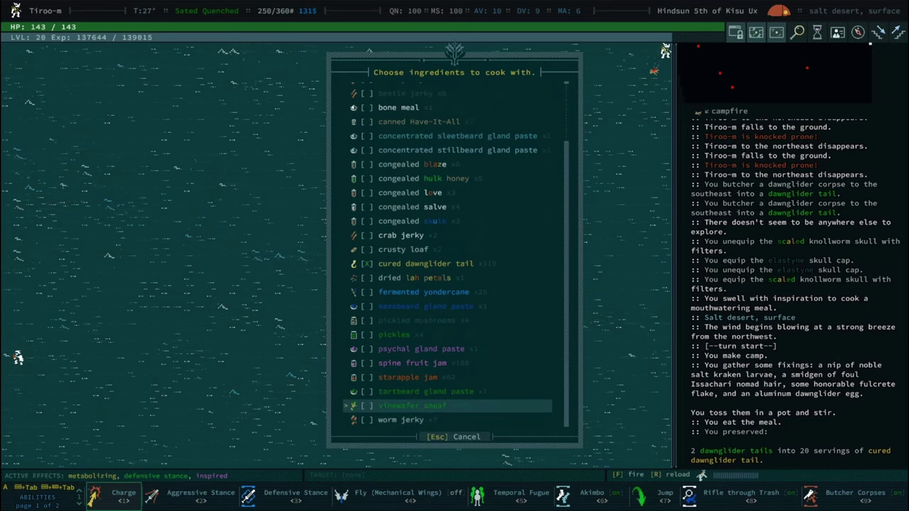
{"action": "key", "text": "space"}
{"action": "key", "text": "Return"}
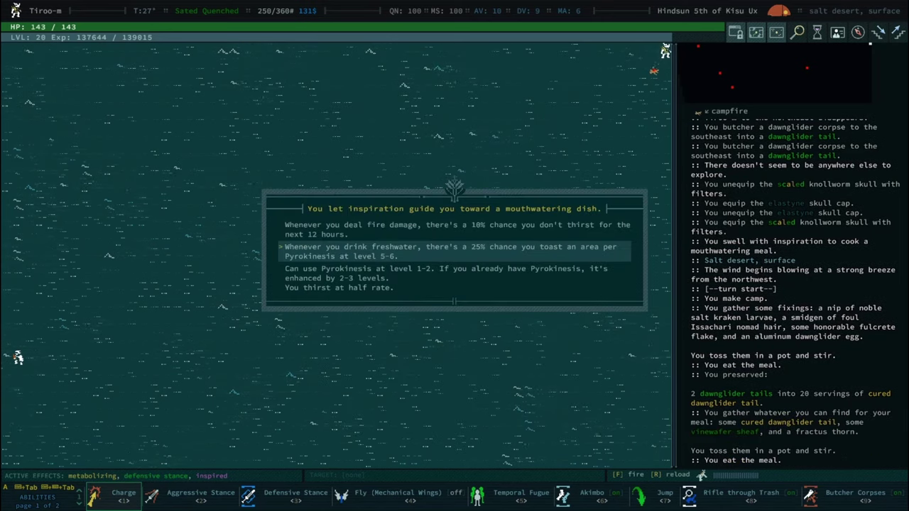
{"action": "key", "text": "Down"}
{"action": "key", "text": "Return"}
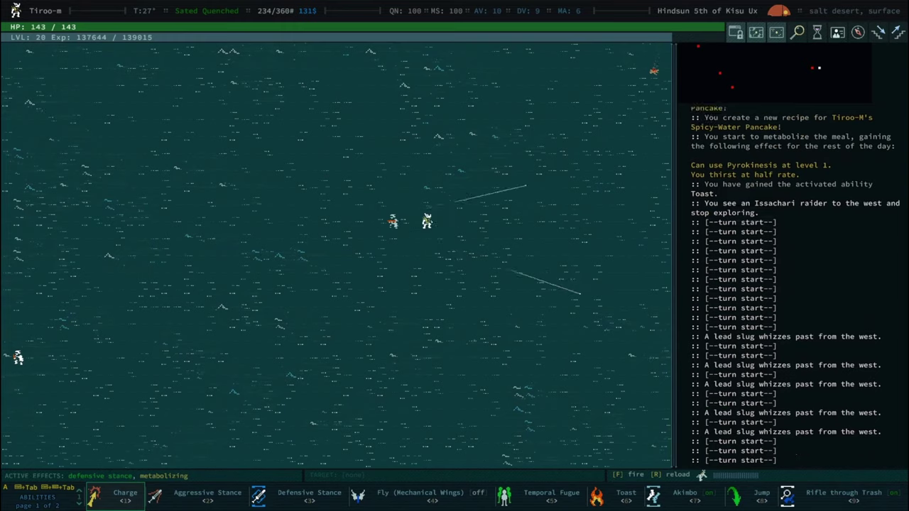
Kill the Issachari raiders and auto-explore west into the next desert zone
{"action": "key", "text": "Left"}
{"action": "key", "text": "Left"}
{"action": "key", "text": "Left"}
{"action": "key", "text": "Left"}
{"action": "key", "text": "Left"}
{"action": "key", "text": "Left"}
{"action": "key", "text": "Left"}
{"action": "key", "text": "Left"}
{"action": "key", "text": "Left"}
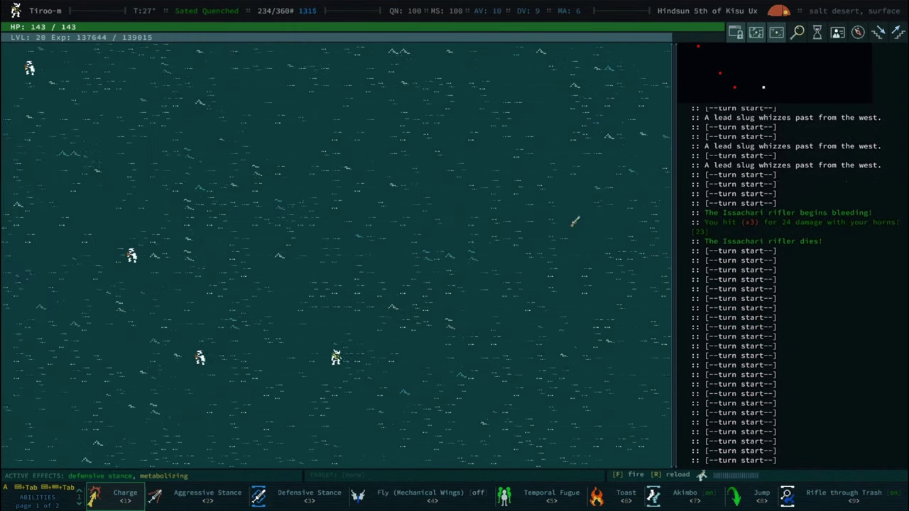
{"action": "key", "text": "Left"}
{"action": "key", "text": "Left"}
{"action": "key", "text": "Left"}
{"action": "key", "text": "Left"}
{"action": "key", "text": "Left"}
{"action": "key", "text": "Left"}
{"action": "key", "text": "Left"}
{"action": "key", "text": "Left"}
{"action": "key", "text": "Left"}
{"action": "key", "text": "Left"}
{"action": "key", "text": "Left"}
{"action": "key", "text": "Left"}
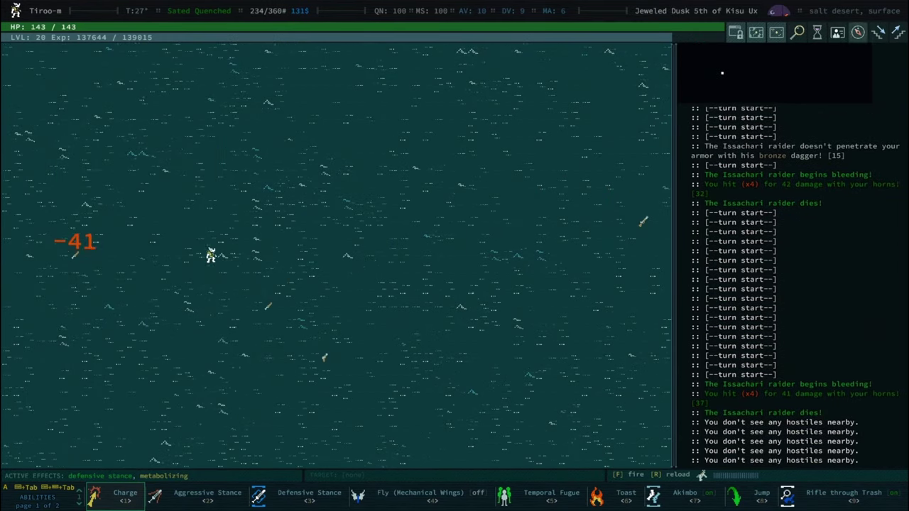
{"action": "key", "text": "Left"}
{"action": "key", "text": "Left"}
{"action": "key", "text": "0"}
{"action": "key", "text": "space"}
{"action": "key", "text": "w"}
{"action": "key", "text": "Down"}
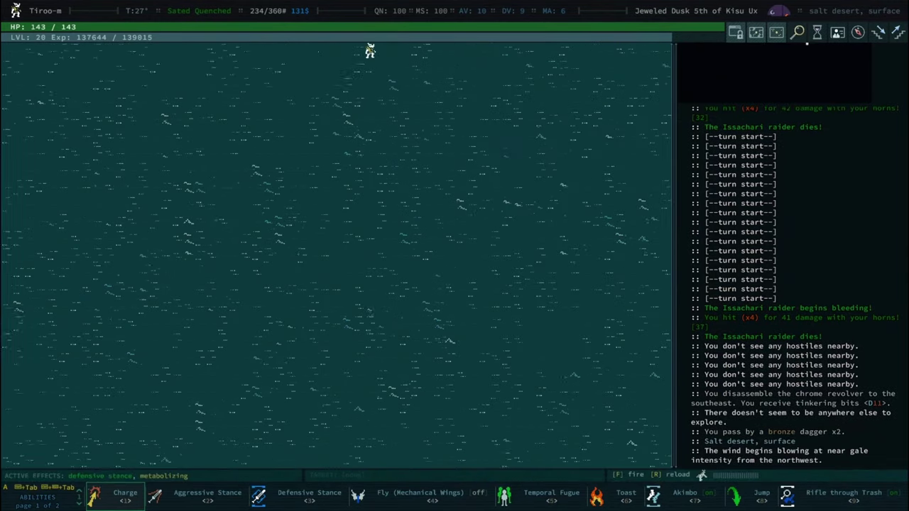
{"action": "key", "text": "space"}
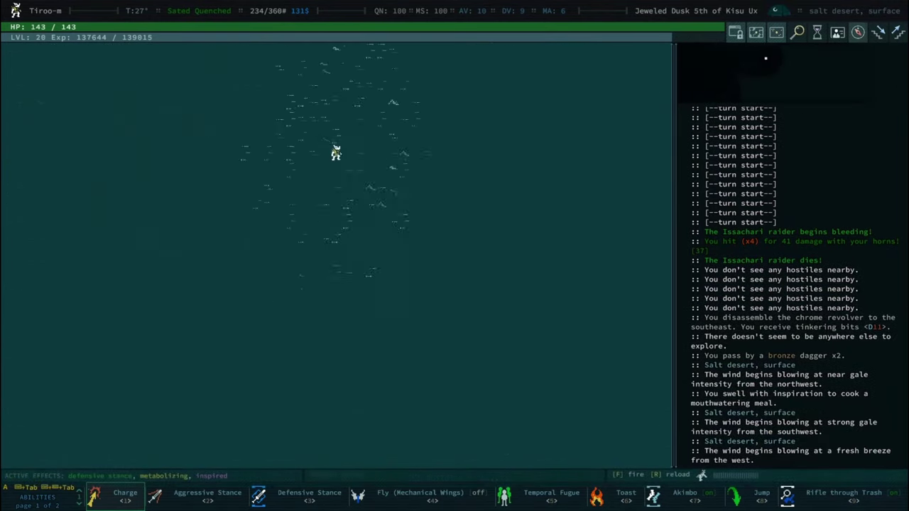
Make camp, set a checkpoint, and travel south into Alalil Point
{"action": "key", "text": "space"}
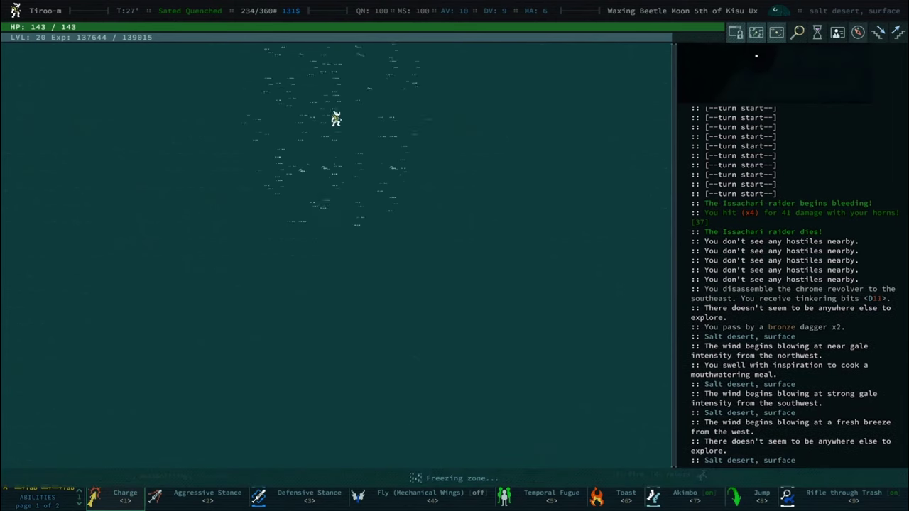
{"action": "key", "text": "Up"}
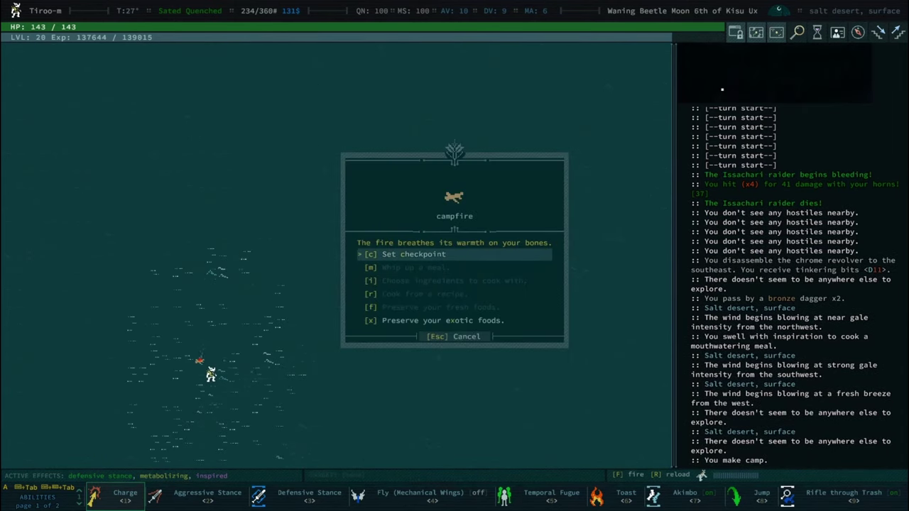
{"action": "key", "text": "Escape"}
{"action": "key", "text": "KP_1"}
{"action": "key", "text": "KP_2"}
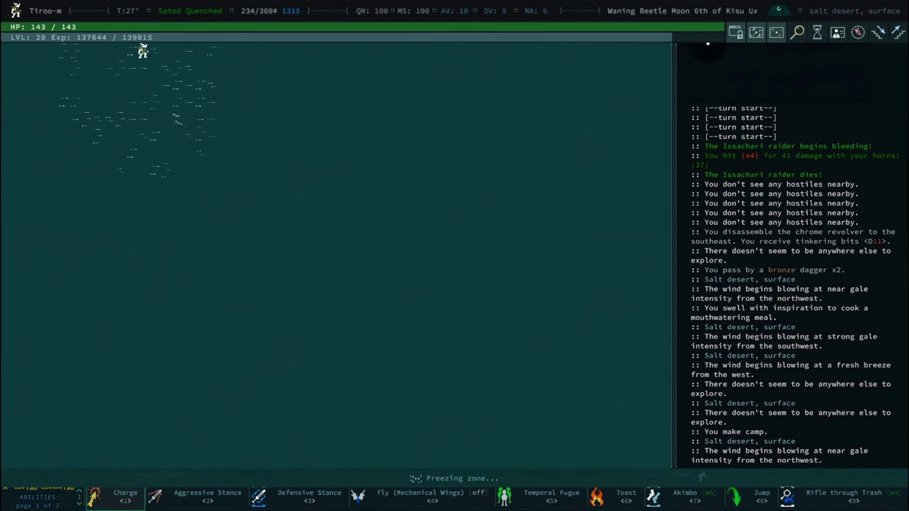
{"action": "key", "text": "KP_2"}
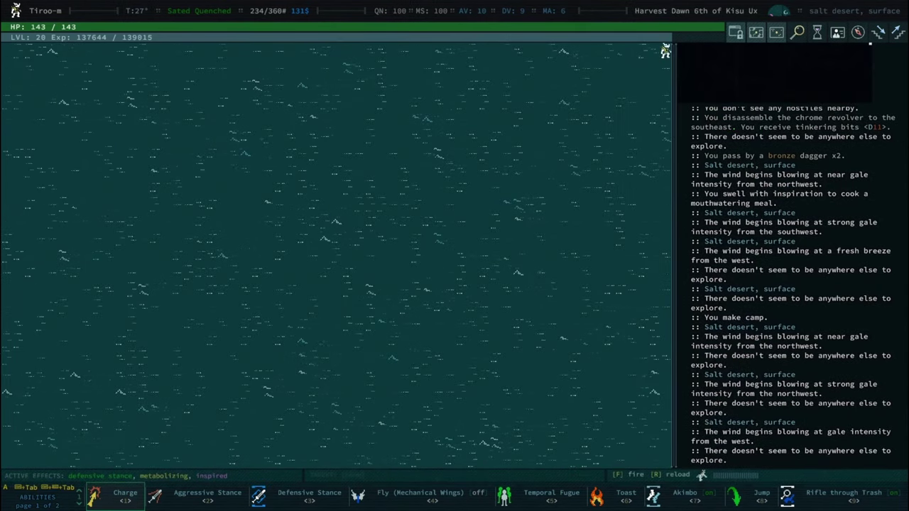
{"action": "key", "text": "space"}
{"action": "key", "text": "space"}
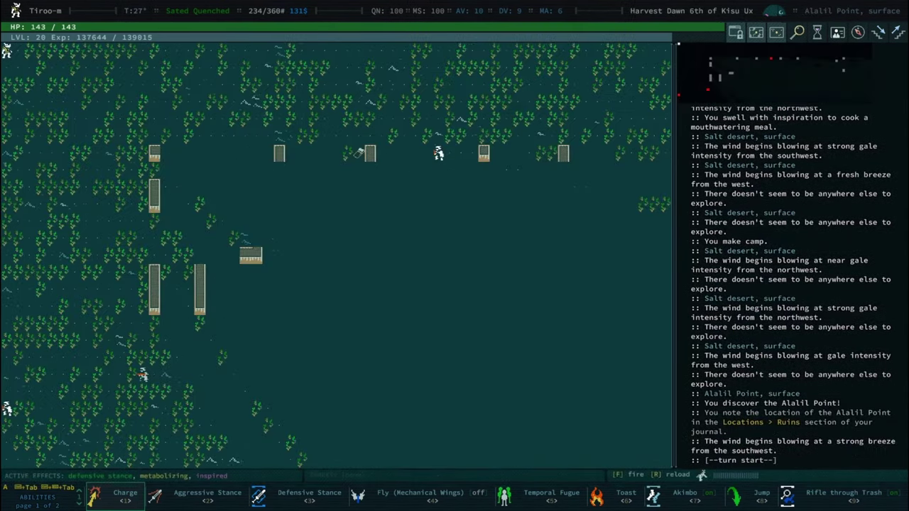
Kill the Issachari rifler and raiders and read the Yxermasp IV shrine
{"action": "key", "text": "KP_6"}
{"action": "key", "text": "KP_6"}
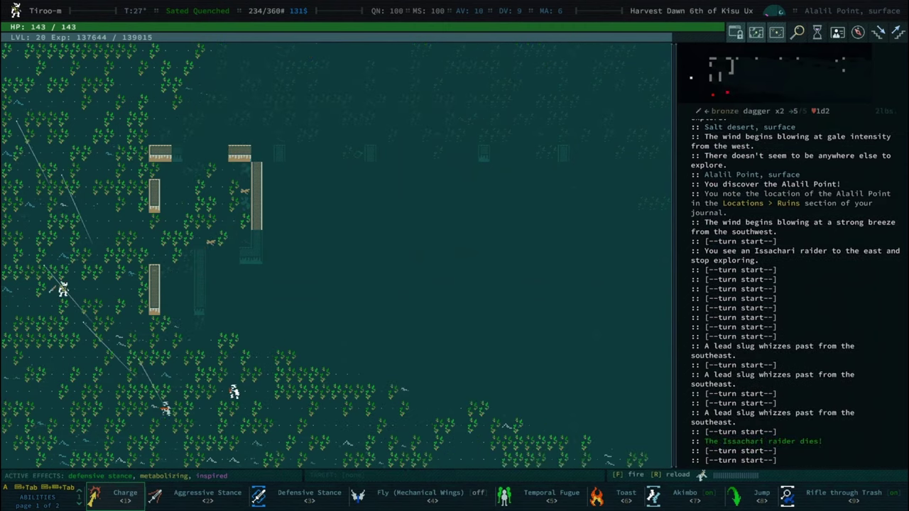
{"action": "key", "text": "KP_6"}
{"action": "key", "text": "KP_6"}
{"action": "key", "text": "KP_8"}
{"action": "key", "text": "KP_8"}
{"action": "key", "text": "x"}
{"action": "key", "text": "x"}
{"action": "key", "text": "x"}
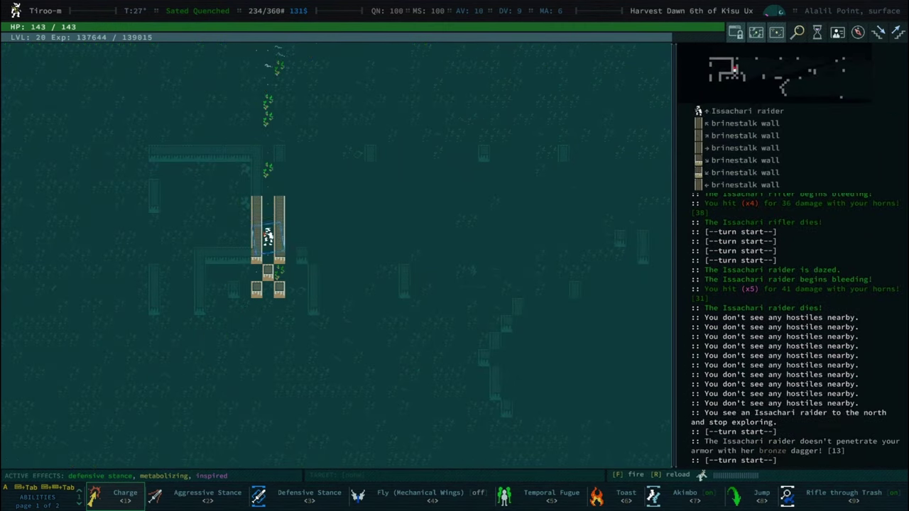
{"action": "key", "text": "KP_8"}
{"action": "key", "text": "x"}
{"action": "key", "text": "x"}
{"action": "key", "text": "x"}
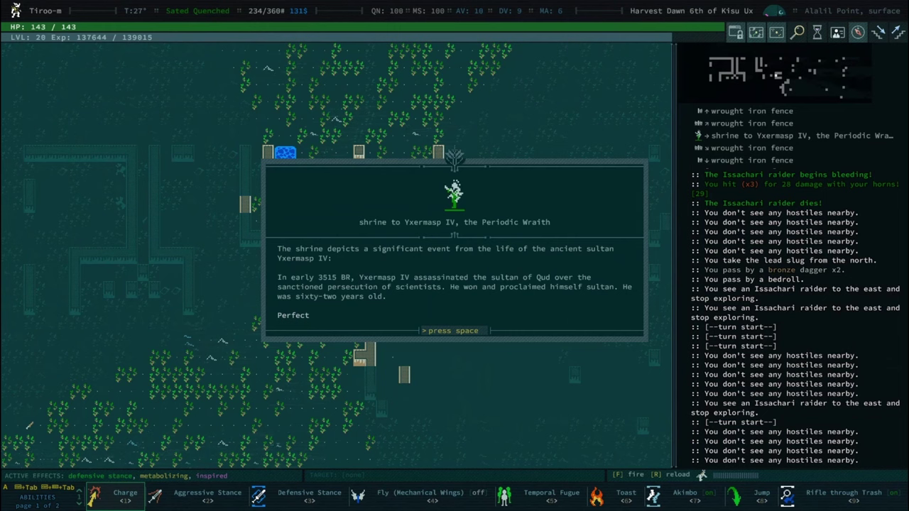
{"action": "key", "text": "space"}
{"action": "key", "text": "space"}
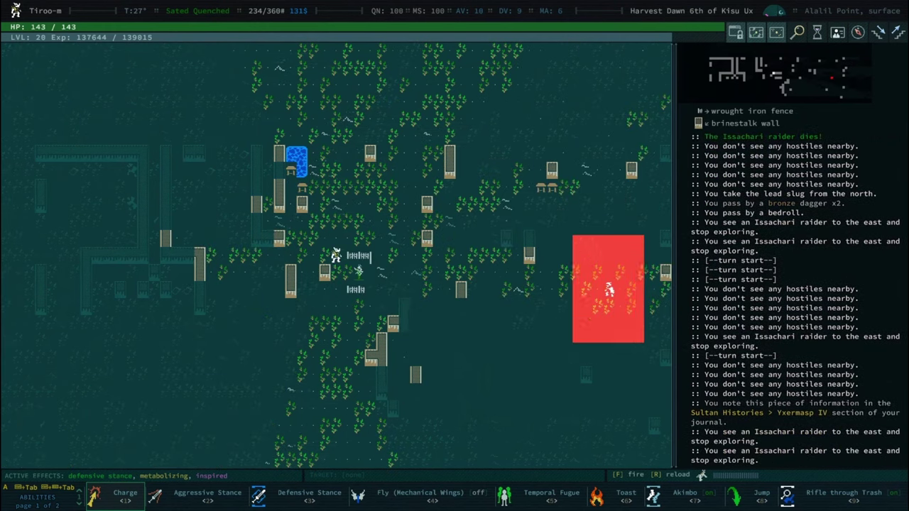
Kill the last raiders, rifle the trash heap for Sapbaaah's location, and open the world map
{"action": "key", "text": "Right"}
{"action": "key", "text": "Right"}
{"action": "key", "text": "Right"}
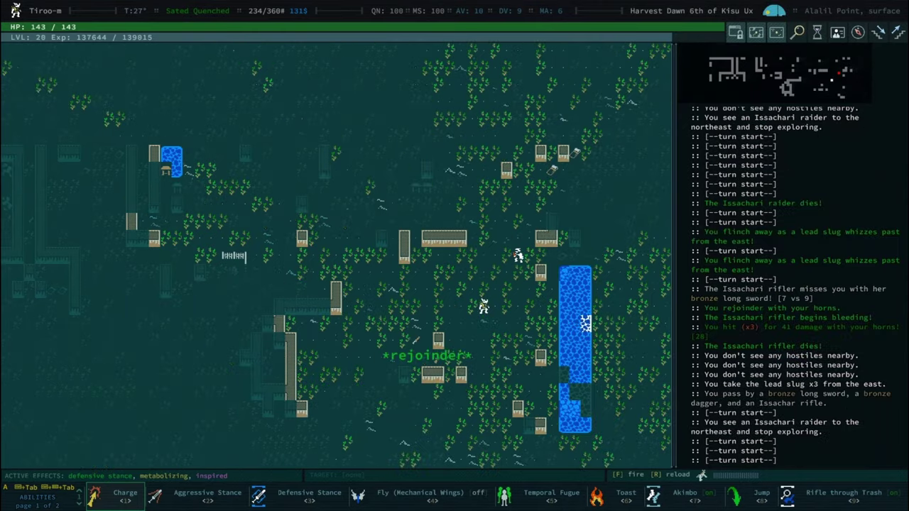
{"action": "key", "text": "Up"}
{"action": "key", "text": "0"}
{"action": "key", "text": "space"}
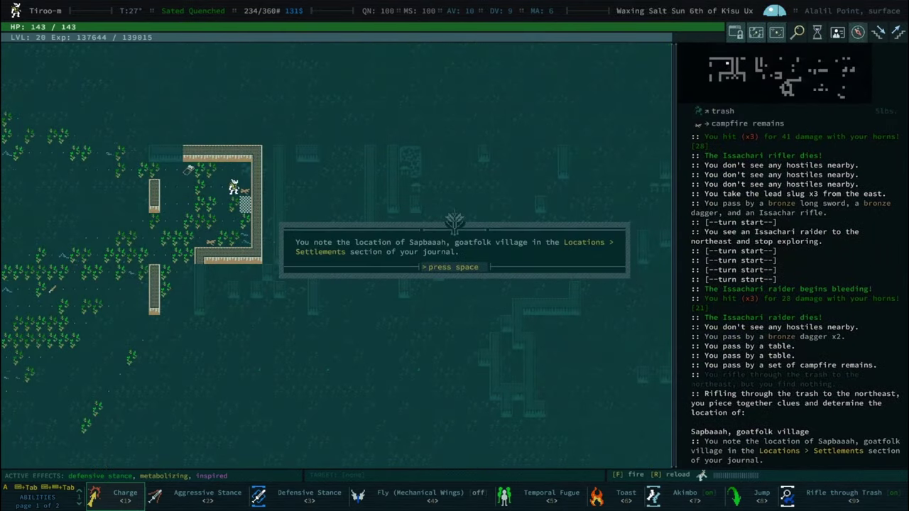
{"action": "key", "text": "space"}
{"action": "key", "text": "space"}
{"action": "key", "text": "0"}
{"action": "key", "text": "space"}
{"action": "key", "text": "greater"}
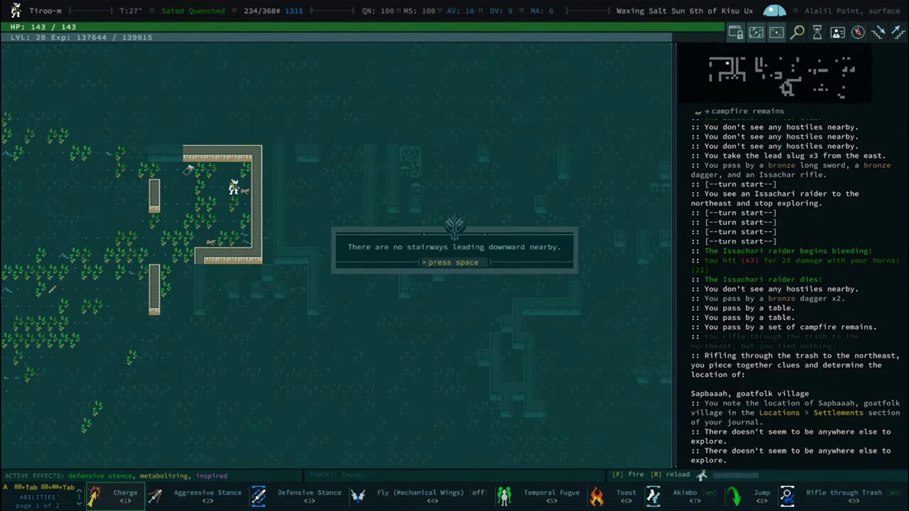
{"action": "key", "text": "space"}
{"action": "key", "text": "less"}
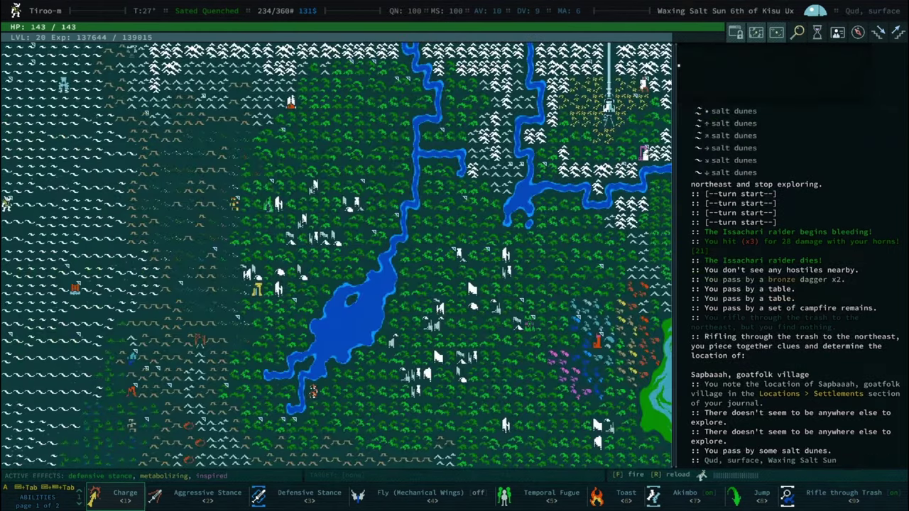
Travel from the world map through the salt desert to discover Sulil Zone
{"action": "key", "text": "greater"}
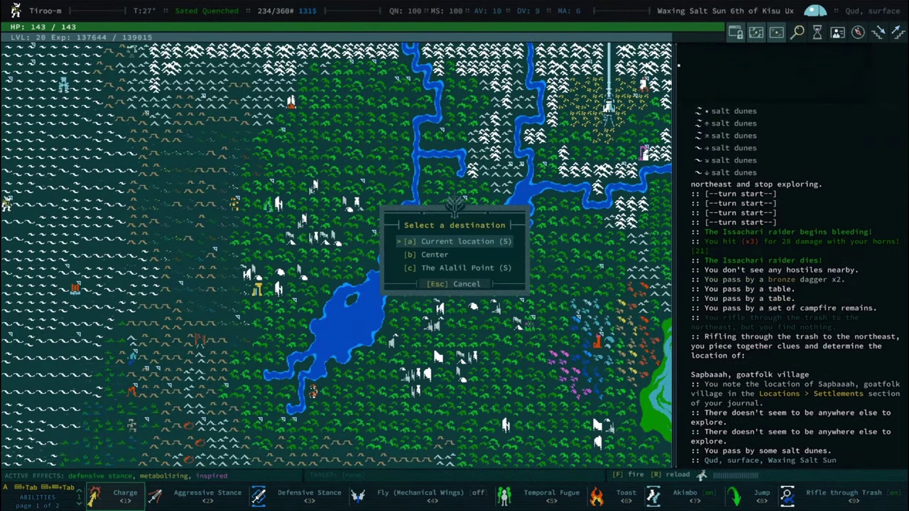
{"action": "key", "text": "c"}
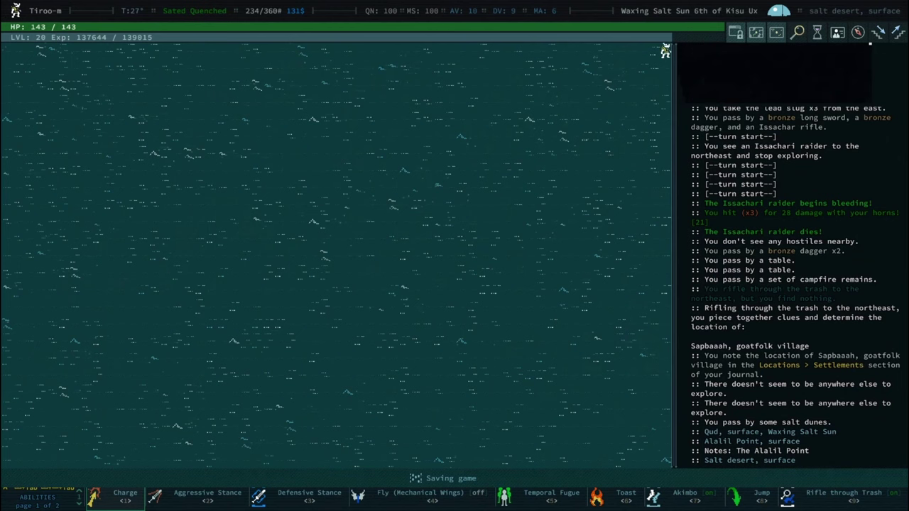
{"action": "key", "text": "Right"}
{"action": "key", "text": "0"}
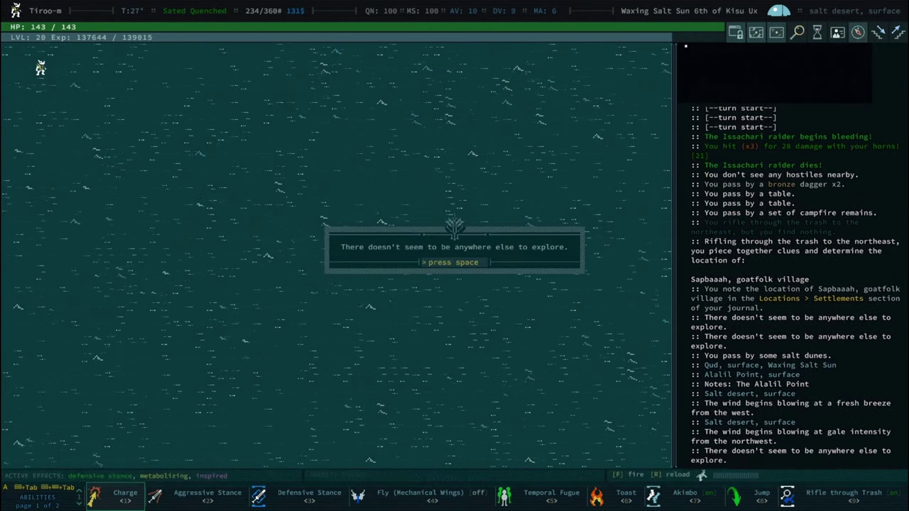
{"action": "key", "text": "space"}
{"action": "key", "text": "Up"}
{"action": "key", "text": "Up"}
{"action": "key", "text": "space"}
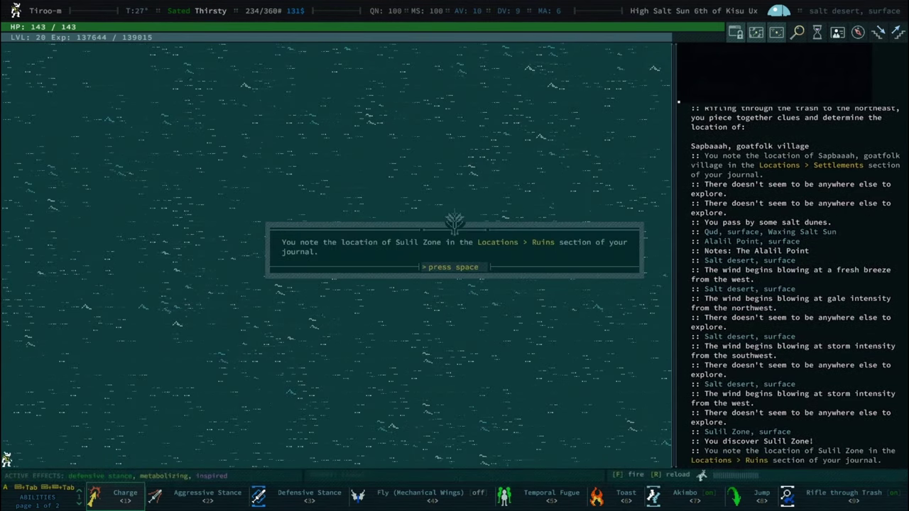
{"action": "key", "text": "space"}
Take all books from the bookshelves, then kill the centipedes and destroy their nest
{"action": "key", "text": "g"}
{"action": "key", "text": "Tab"}
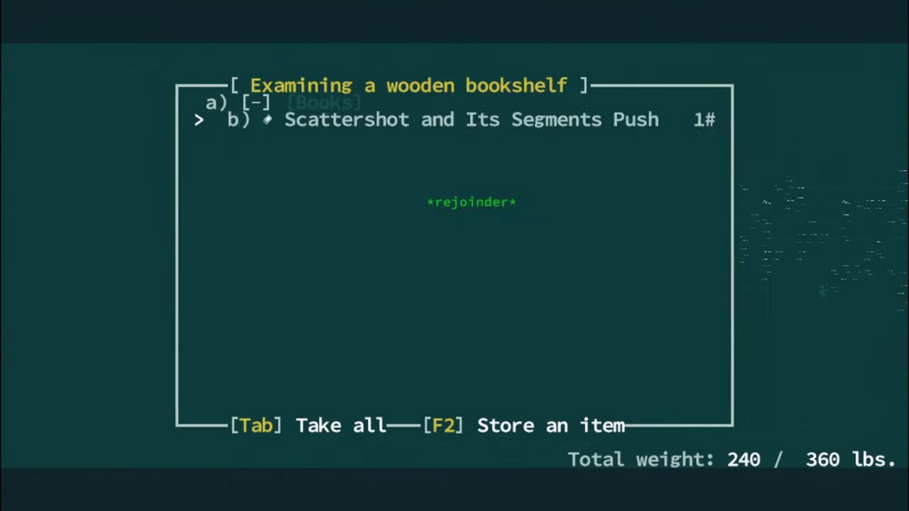
{"action": "key", "text": "Tab"}
{"action": "key", "text": "Left"}
{"action": "key", "text": "Left"}
{"action": "key", "text": "x"}
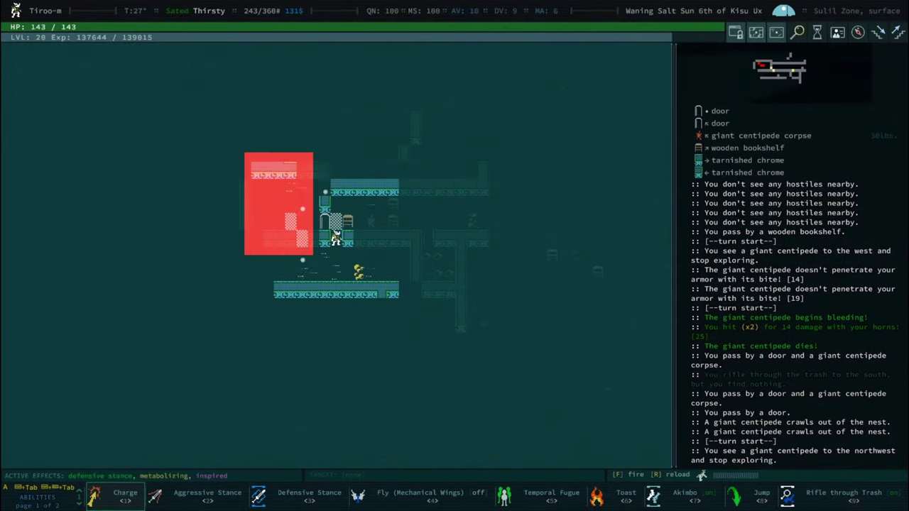
{"action": "key", "text": "x"}
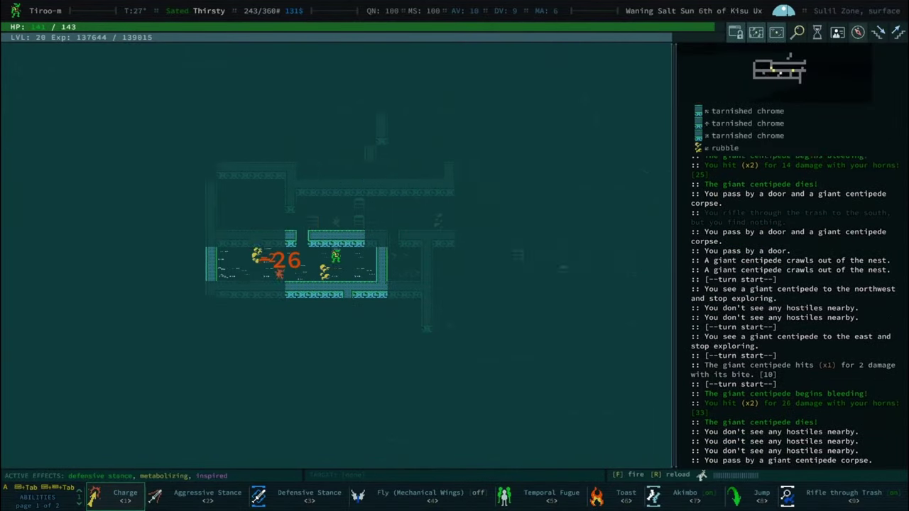
Loot more bookshelves including Water Have, read Resheph's shrine, and exit east
{"action": "key", "text": "x"}
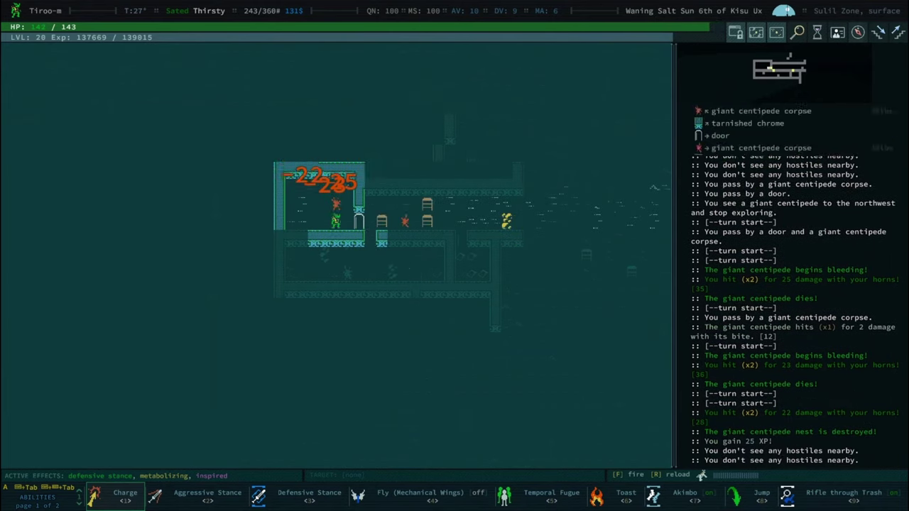
{"action": "key", "text": "Tab"}
{"action": "key", "text": "x"}
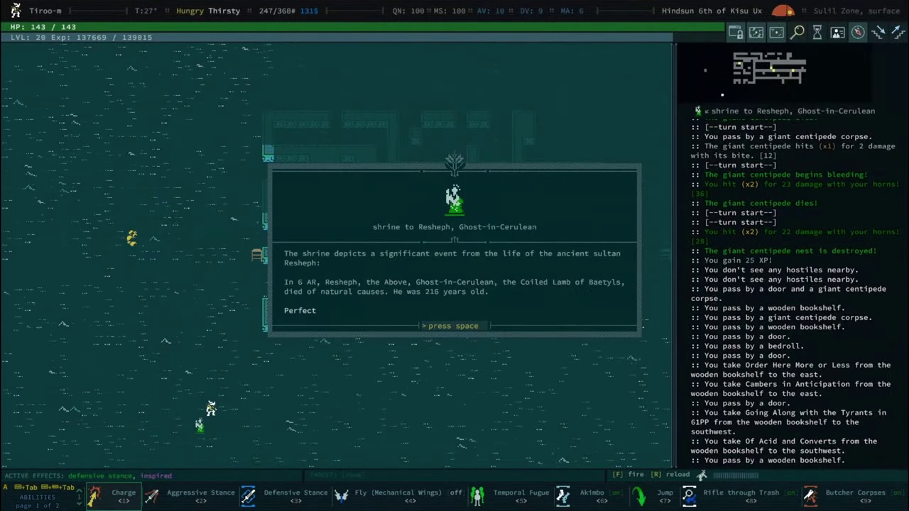
{"action": "key", "text": "space"}
{"action": "key", "text": "x"}
{"action": "key", "text": "Tab"}
{"action": "key", "text": "x"}
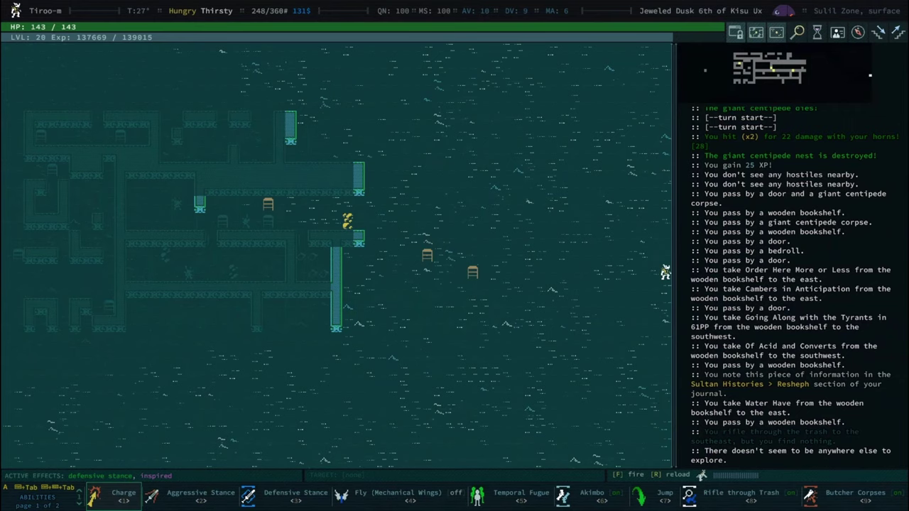
{"action": "key", "text": "Right"}
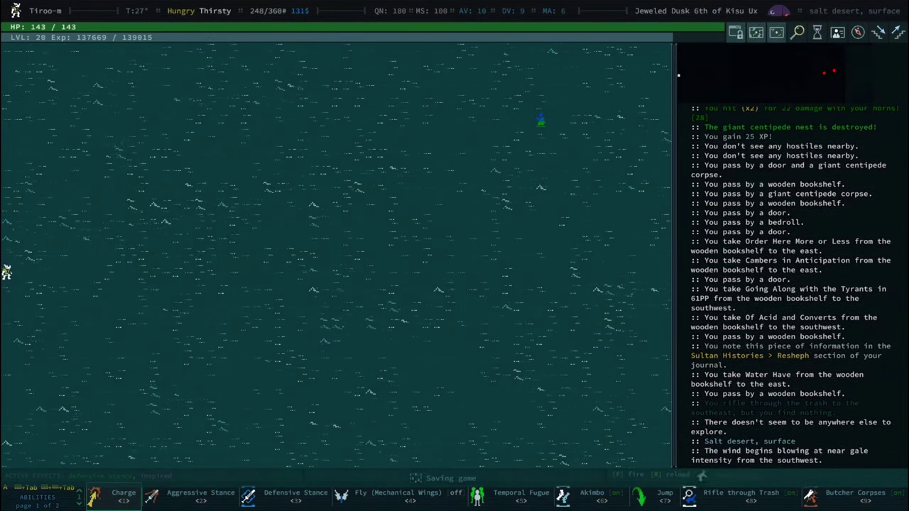
Look at the dawnglider to the east and close its description
{"action": "key", "text": "shift+Right"}
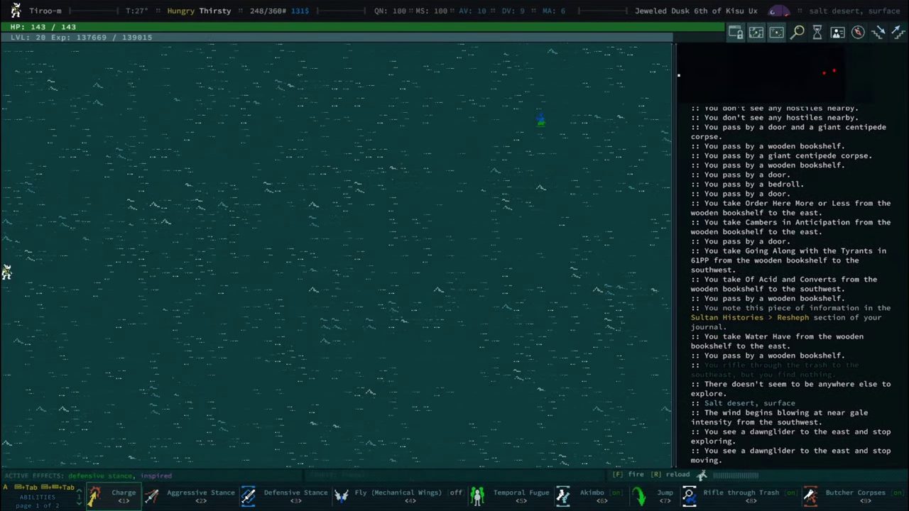
{"action": "key", "text": "l"}
{"action": "key", "text": "Up"}
{"action": "key", "text": "Right"}
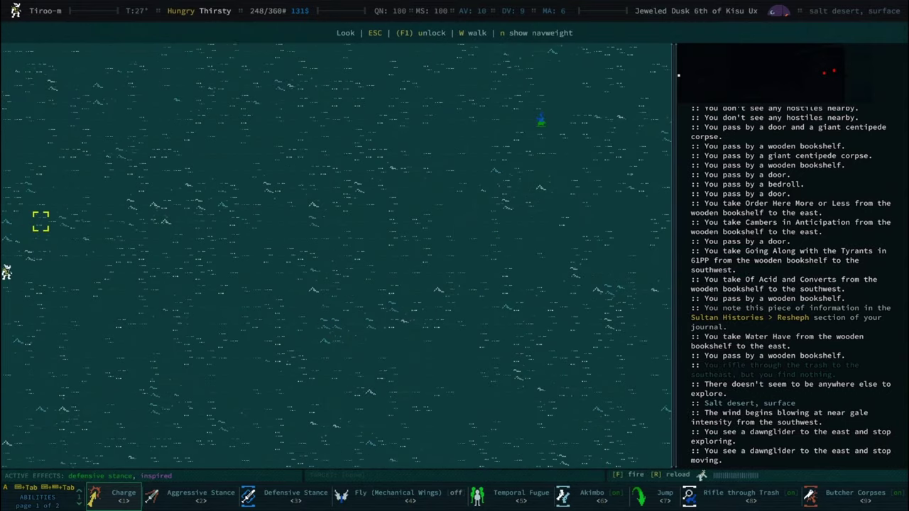
{"action": "key", "text": "Up"}
{"action": "key", "text": "Right"}
{"action": "key", "text": "Right"}
{"action": "key", "text": "Right"}
{"action": "key", "text": "Right"}
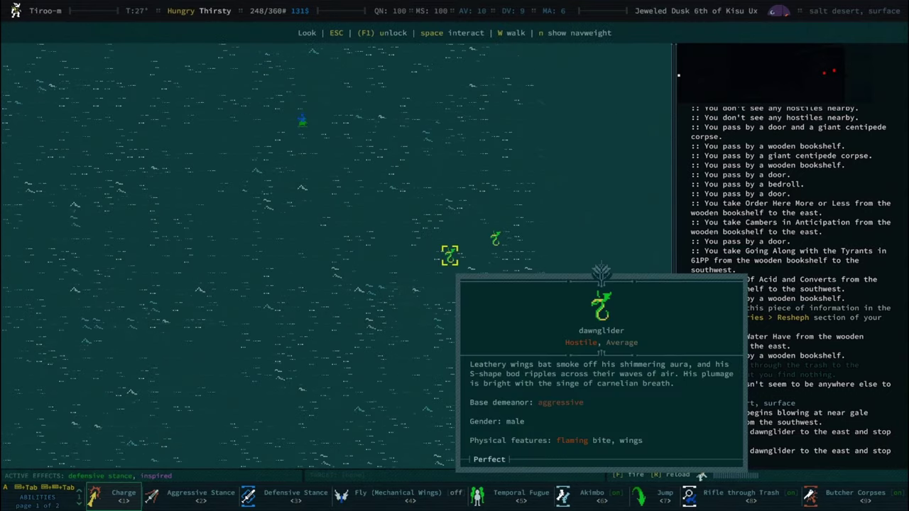
{"action": "key", "text": "Escape"}
{"action": "key", "text": "space"}
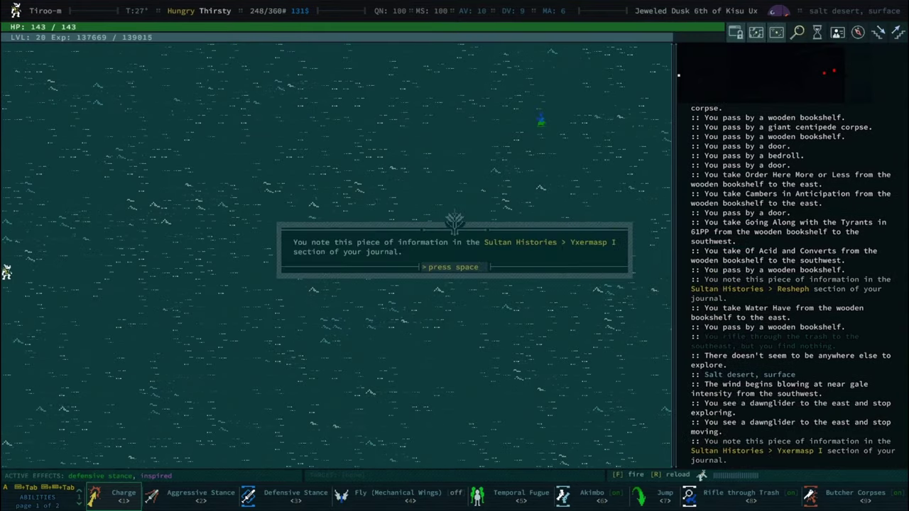
Read the Yxermasp I shrine history into the journal and make camp
{"action": "key", "text": "space"}
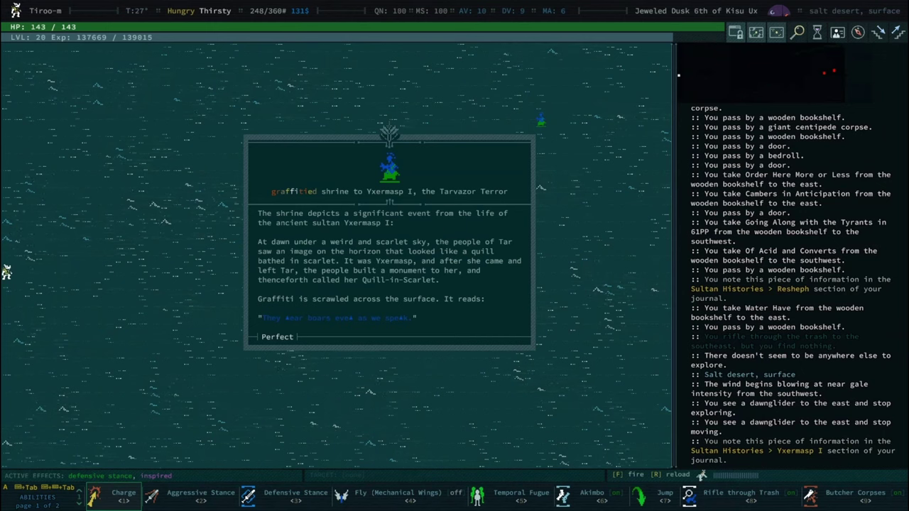
{"action": "key", "text": "Escape"}
{"action": "key", "text": "Right"}
{"action": "key", "text": "Right"}
{"action": "key", "text": "Right"}
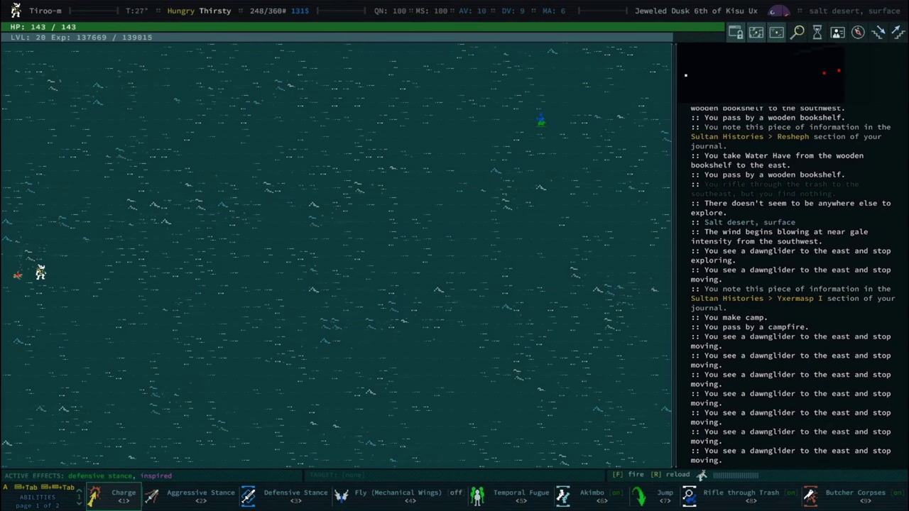
Walk east and use Temporal Fugue to kill the dawngliders, butchering one into a tail
{"action": "key", "text": "Right"}
{"action": "key", "text": "Right"}
{"action": "key", "text": "Right"}
{"action": "key", "text": "Right"}
{"action": "key", "text": "Right"}
{"action": "key", "text": "Right"}
{"action": "key", "text": "Right"}
{"action": "key", "text": "Right"}
{"action": "key", "text": "Right"}
{"action": "key", "text": "Right"}
{"action": "key", "text": "Right"}
{"action": "key", "text": "Right"}
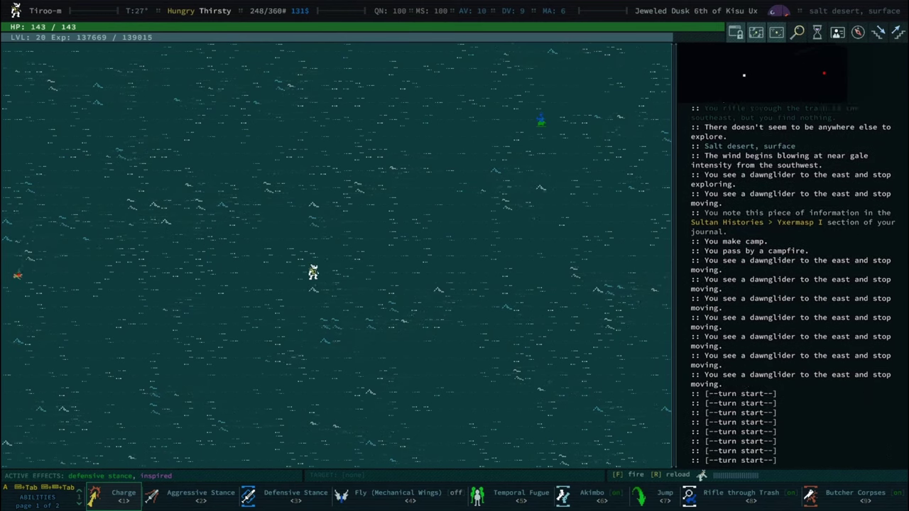
{"action": "key", "text": "Right"}
{"action": "key", "text": "Right"}
{"action": "key", "text": "Right"}
{"action": "key", "text": "Right"}
{"action": "key", "text": "Right"}
{"action": "key", "text": "Right"}
{"action": "key", "text": "Right"}
{"action": "key", "text": "Right"}
{"action": "key", "text": "Right"}
{"action": "key", "text": "Right"}
{"action": "key", "text": "Right"}
{"action": "key", "text": "Right"}
{"action": "key", "text": "Right"}
{"action": "key", "text": "Right"}
{"action": "key", "text": "Right"}
{"action": "key", "text": "5"}
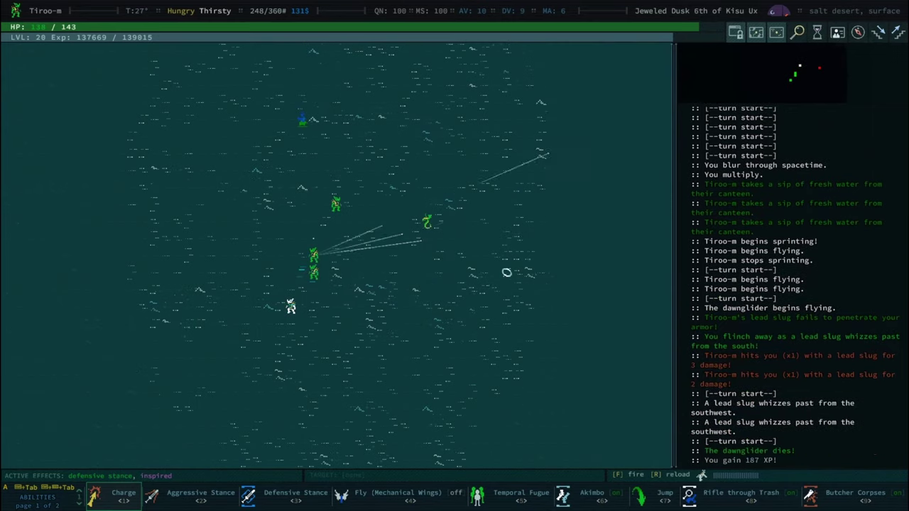
{"action": "key", "text": "Right"}
{"action": "key", "text": "Right"}
{"action": "key", "text": "Right"}
{"action": "key", "text": "KP_9"}
{"action": "key", "text": "KP_9"}
{"action": "key", "text": "KP_9"}
{"action": "key", "text": "KP_9"}
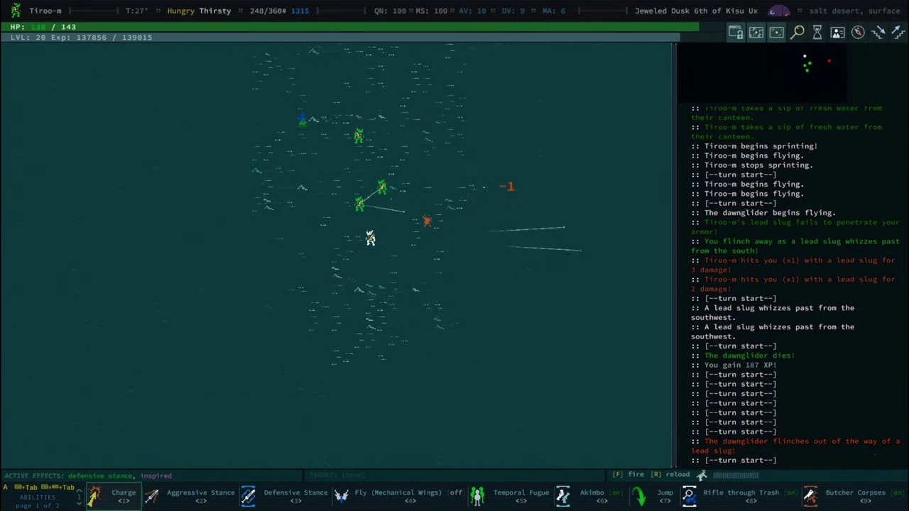
{"action": "key", "text": "KP_9"}
{"action": "key", "text": "Right"}
{"action": "key", "text": "Right"}
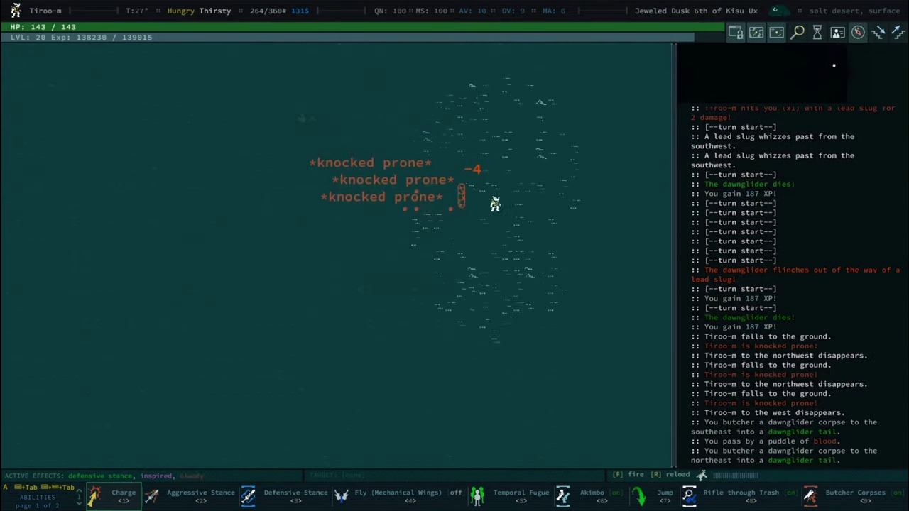
Travel east into the next zone, shooting down an attacking dawnglider as the clones fade
{"action": "key", "text": "0"}
{"action": "key", "text": "space"}
{"action": "key", "text": "w"}
{"action": "key", "text": "Right"}
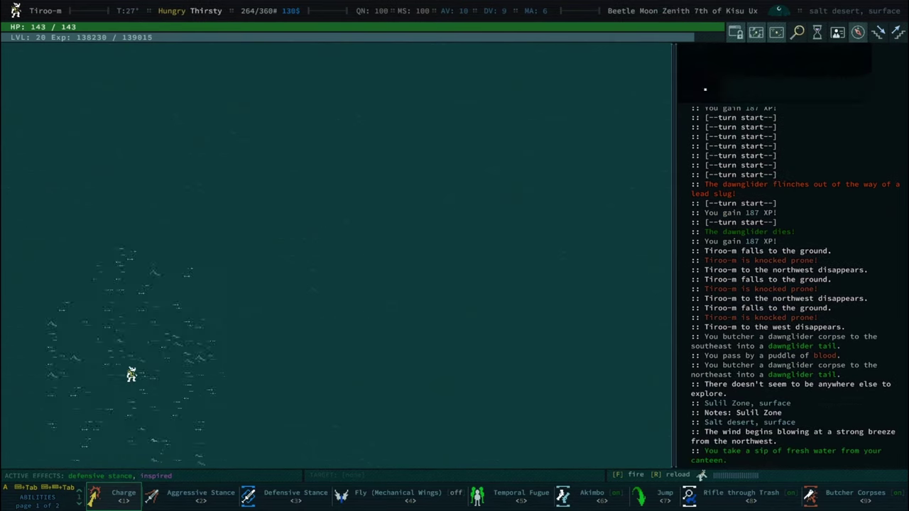
{"action": "key", "text": "0"}
{"action": "key", "text": "space"}
{"action": "key", "text": "Right"}
{"action": "key", "text": "Right"}
{"action": "key", "text": "Right"}
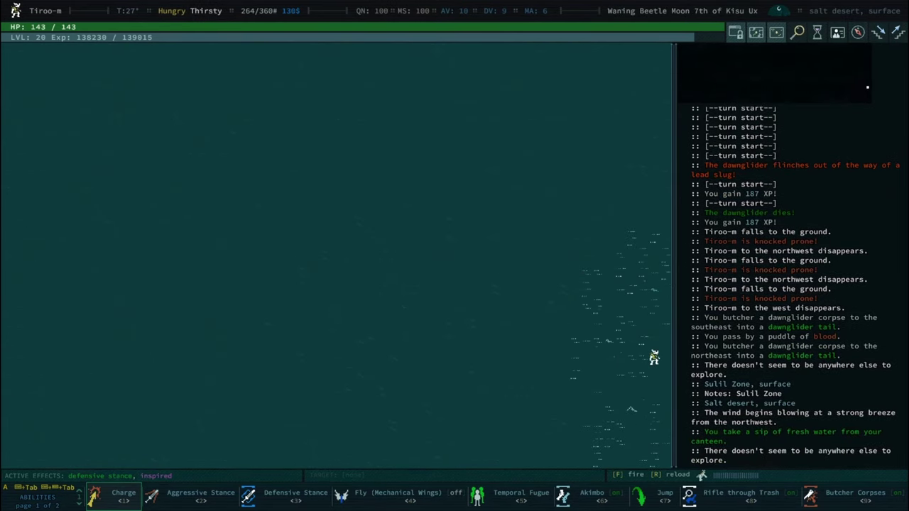
{"action": "key", "text": "Right"}
{"action": "key", "text": "5"}
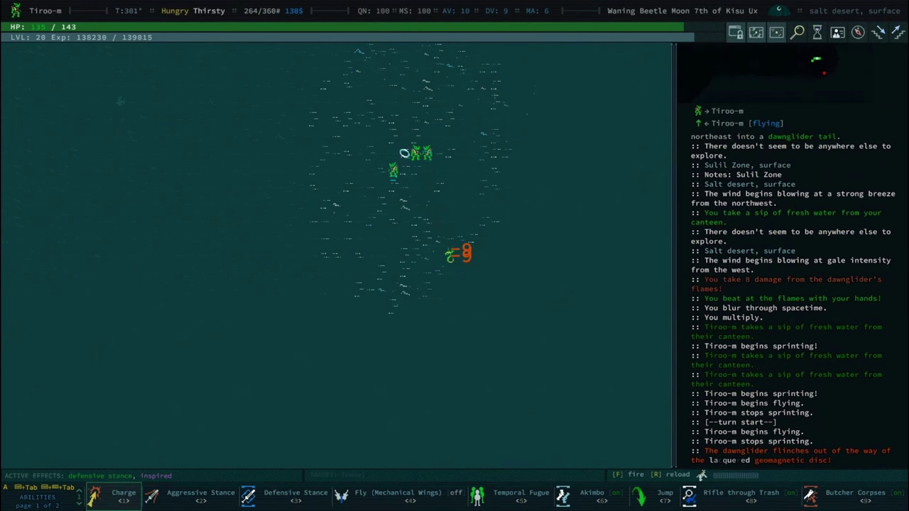
{"action": "key", "text": "5"}
{"action": "key", "text": "5"}
{"action": "key", "text": "5"}
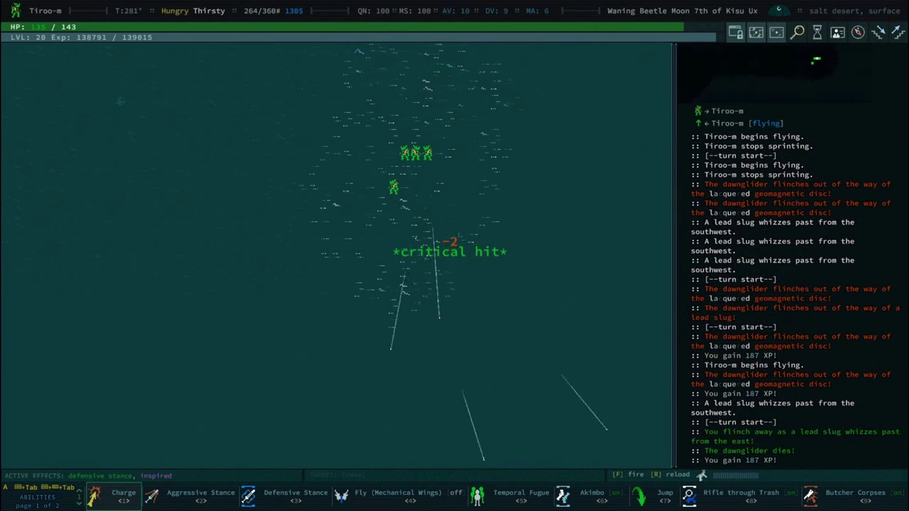
{"action": "key", "text": "Down"}
{"action": "key", "text": "Down"}
{"action": "key", "text": "Down"}
{"action": "key", "text": "Down"}
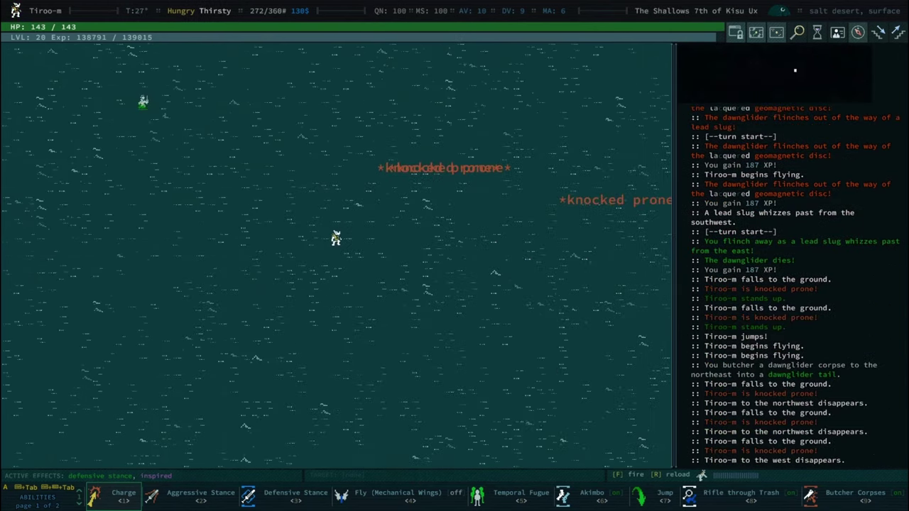
{"action": "key", "text": "0"}
{"action": "key", "text": "Down"}
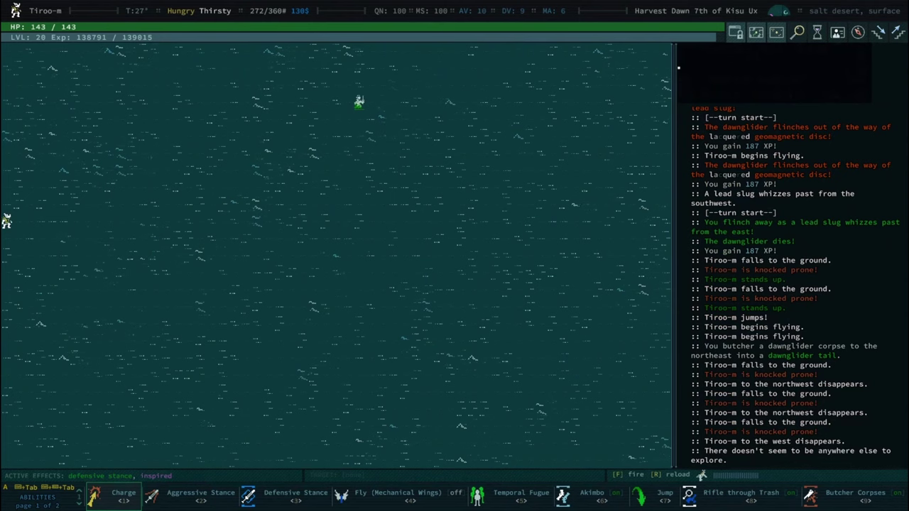
Cross several more salt-desert zones south and west, dismissing the exploration notices
{"action": "key", "text": "Left"}
{"action": "key", "text": "Down"}
{"action": "key", "text": "Down"}
{"action": "key", "text": "Down"}
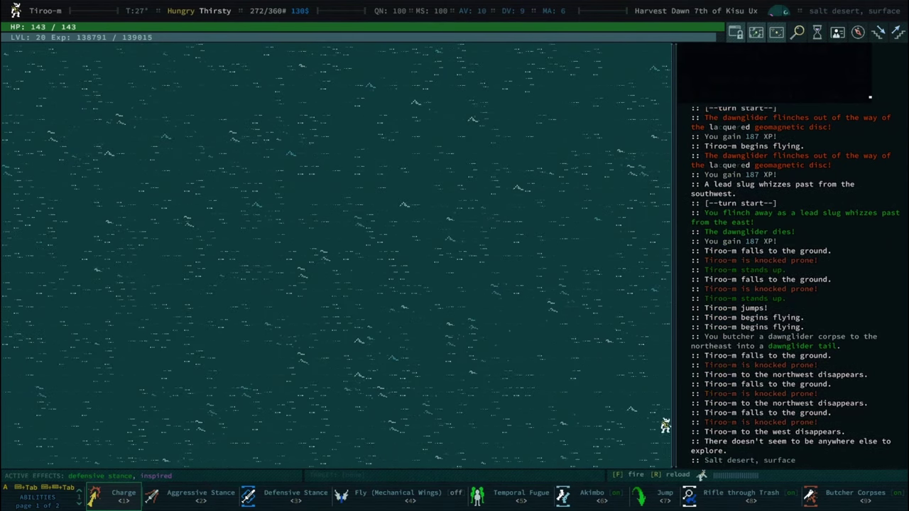
{"action": "key", "text": "Down"}
{"action": "key", "text": "Down"}
{"action": "key", "text": "Left"}
{"action": "key", "text": "Left"}
{"action": "key", "text": "Left"}
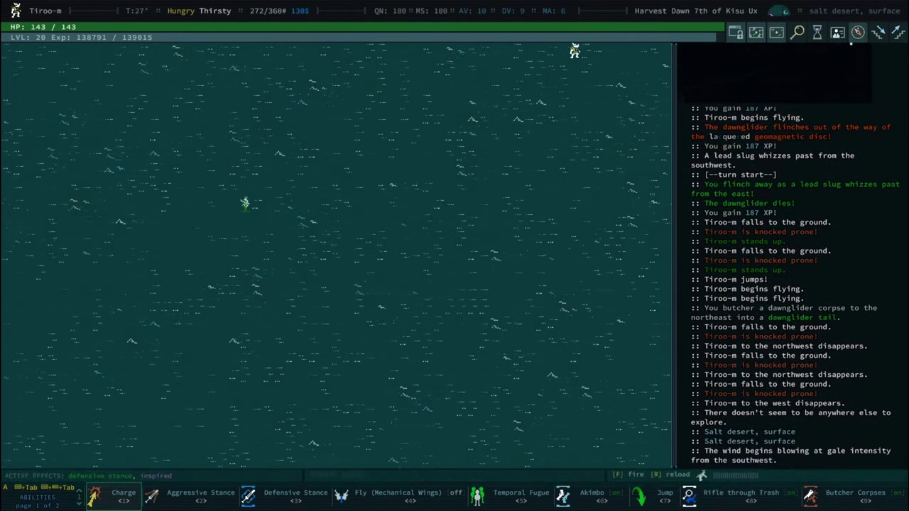
{"action": "key", "text": "0"}
{"action": "key", "text": "Escape"}
{"action": "key", "text": "Left"}
{"action": "key", "text": "Left"}
{"action": "key", "text": "Left"}
{"action": "key", "text": "0"}
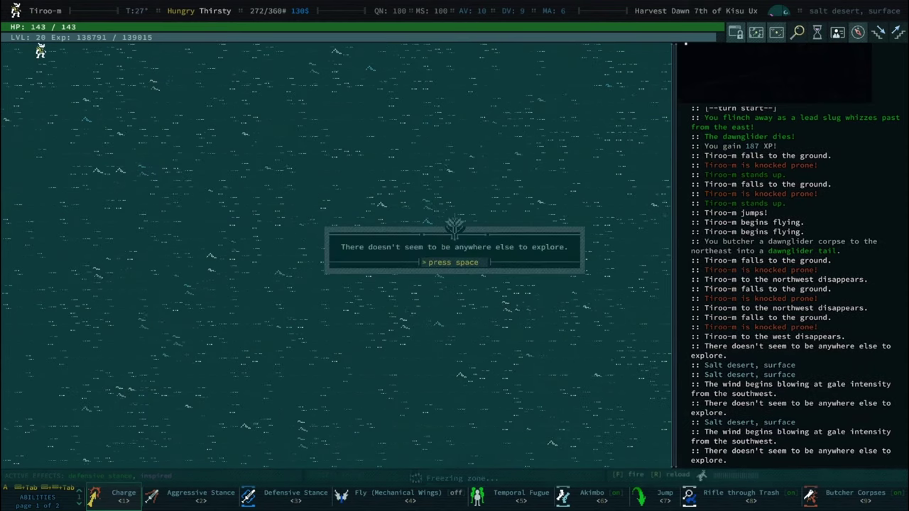
{"action": "key", "text": "space"}
{"action": "key", "text": "Down"}
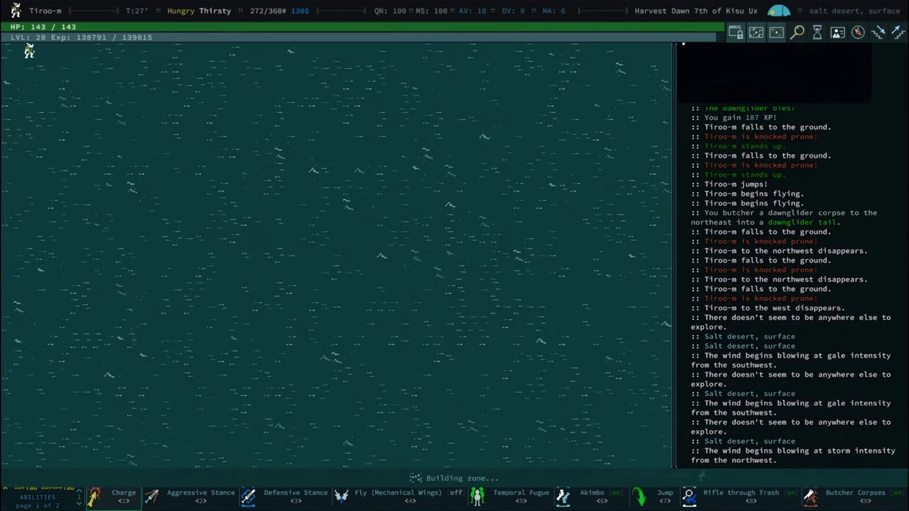
{"action": "key", "text": "0"}
Kill the two Issachari raiders and take the second raider's dagger
{"action": "key", "text": "space"}
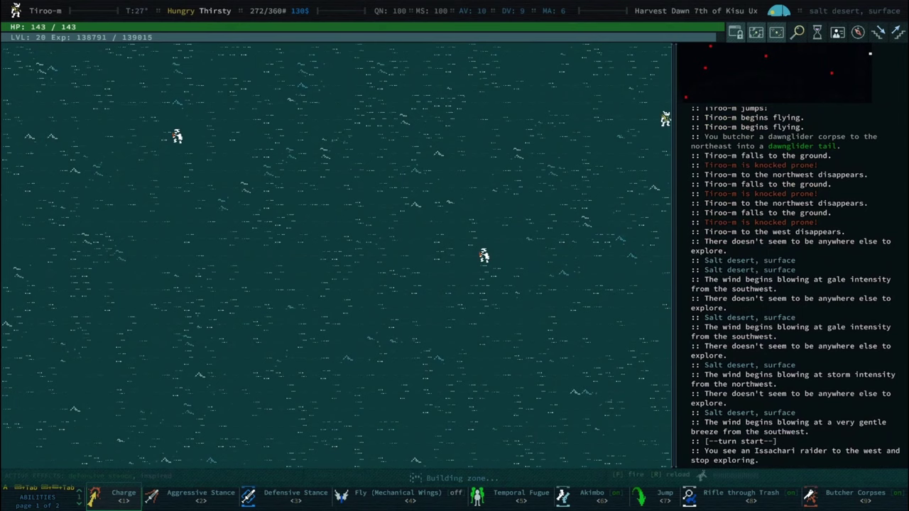
{"action": "key", "text": "Left"}
{"action": "key", "text": "Left"}
{"action": "key", "text": "Left"}
{"action": "key", "text": "Left"}
{"action": "key", "text": "Left"}
{"action": "key", "text": "Left"}
{"action": "key", "text": "Left"}
{"action": "key", "text": "Left"}
{"action": "key", "text": "Left"}
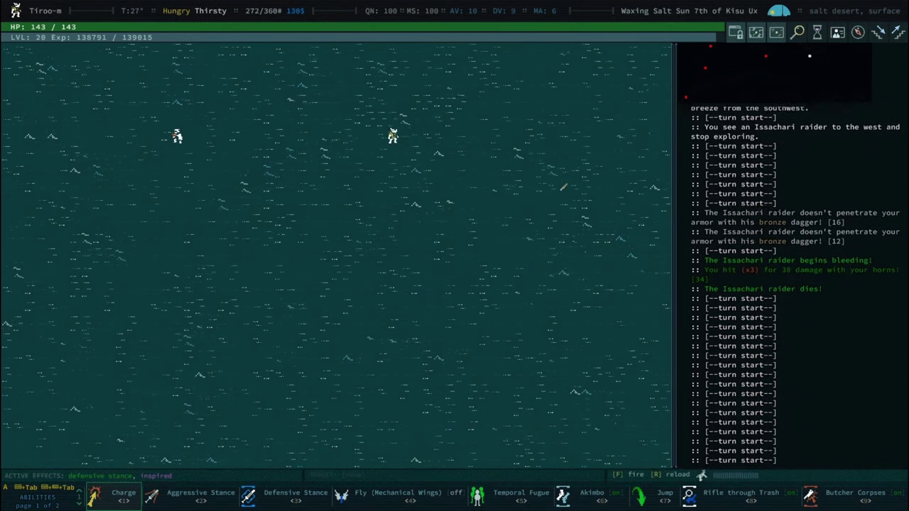
{"action": "key", "text": "Left"}
{"action": "key", "text": "Left"}
{"action": "key", "text": "Left"}
{"action": "key", "text": "Left"}
{"action": "key", "text": "Left"}
{"action": "key", "text": "Left"}
{"action": "key", "text": "Left"}
{"action": "key", "text": "Left"}
{"action": "key", "text": "Left"}
{"action": "key", "text": "Left"}
{"action": "key", "text": "Left"}
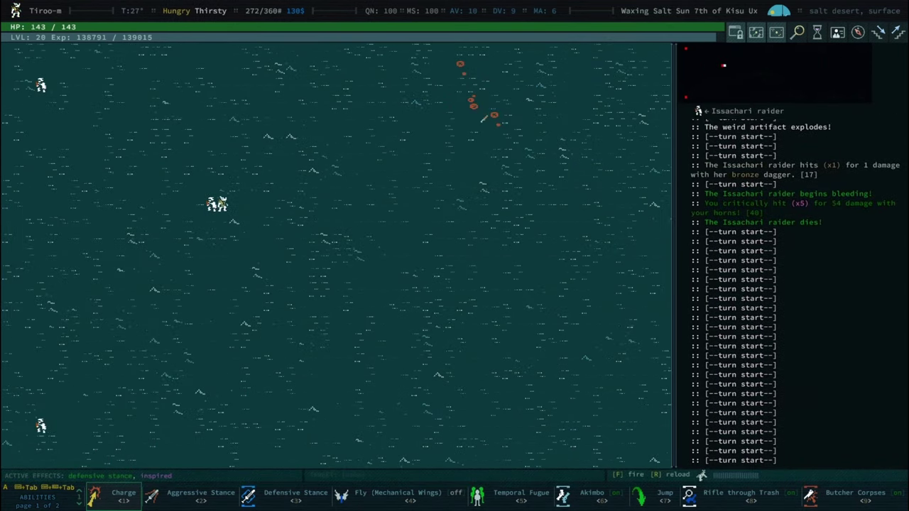
{"action": "key", "text": "0"}
{"action": "key", "text": "0"}
{"action": "key", "text": "shift+Down"}
Walk south into the next salt-desert zone and dismiss its explore notice
{"action": "key", "text": "Down"}
{"action": "key", "text": "0"}
{"action": "key", "text": "shift+Left"}
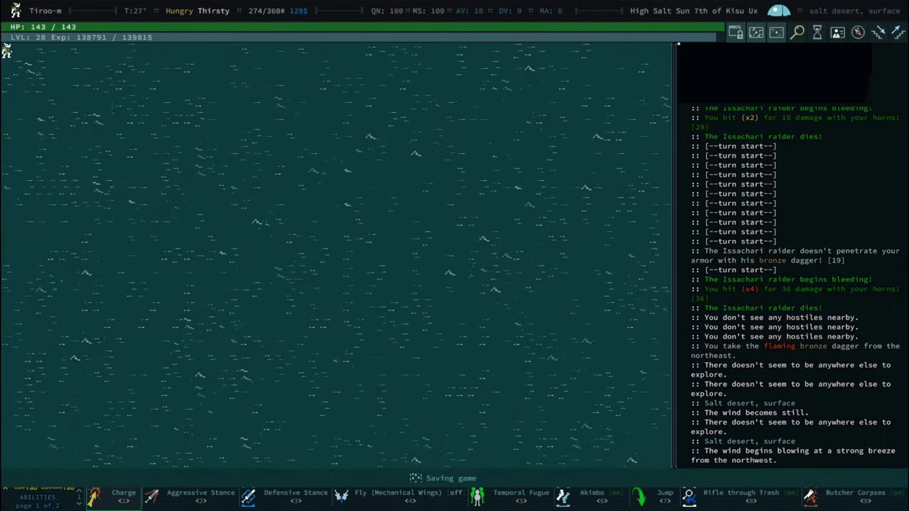
{"action": "key", "text": "0"}
{"action": "key", "text": "Escape"}
{"action": "key", "text": "w"}
{"action": "key", "text": "Up"}
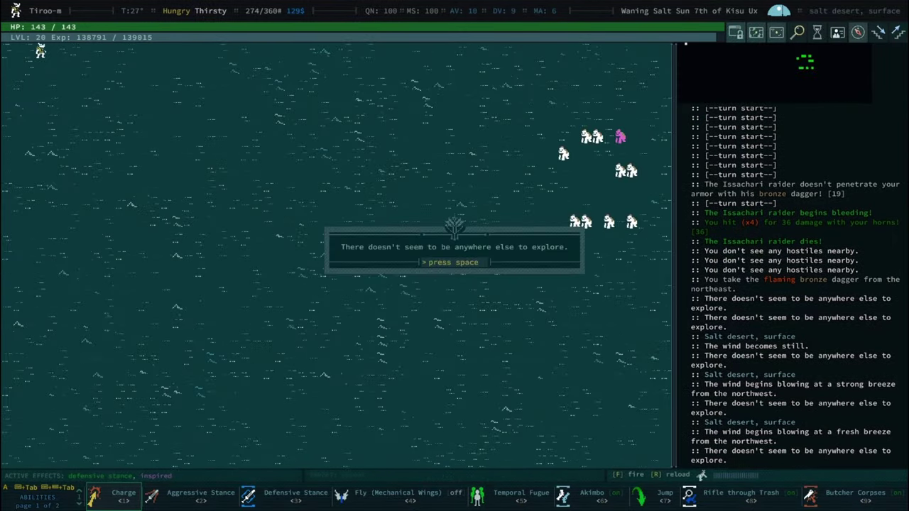
{"action": "key", "text": "Escape"}
Examine the group of albino apes, including the legendary albino ape
{"action": "key", "text": "l"}
{"action": "key", "text": "plus"}
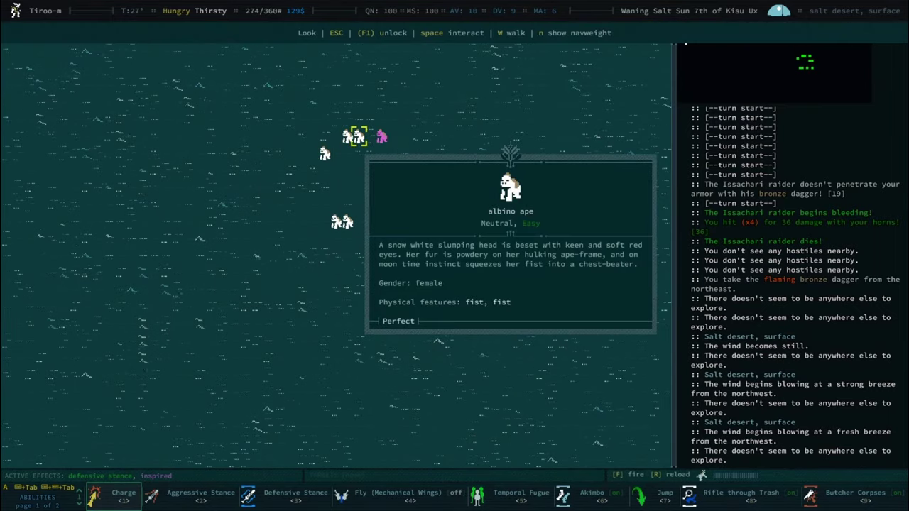
{"action": "key", "text": "plus"}
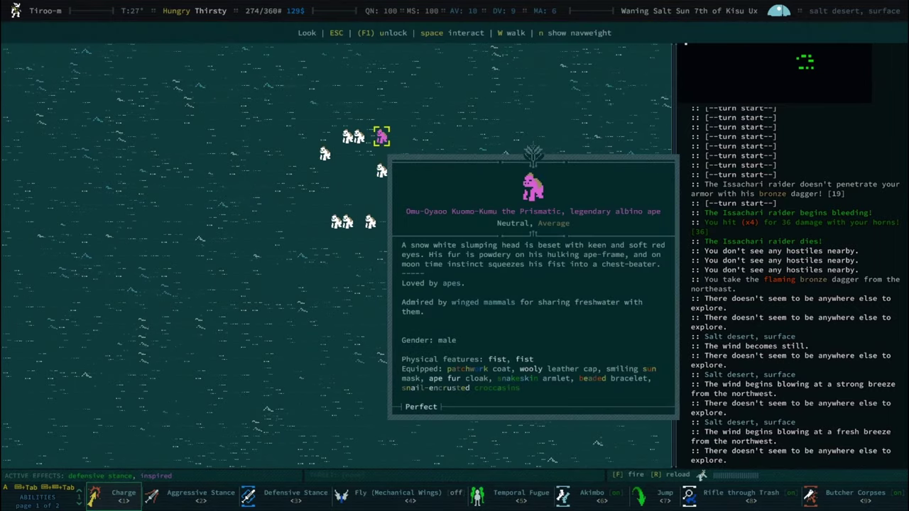
{"action": "key", "text": "Escape"}
Sprint east and southeast across the salt desert until the ruins-discovery messages appear
{"action": "key", "text": "Right"}
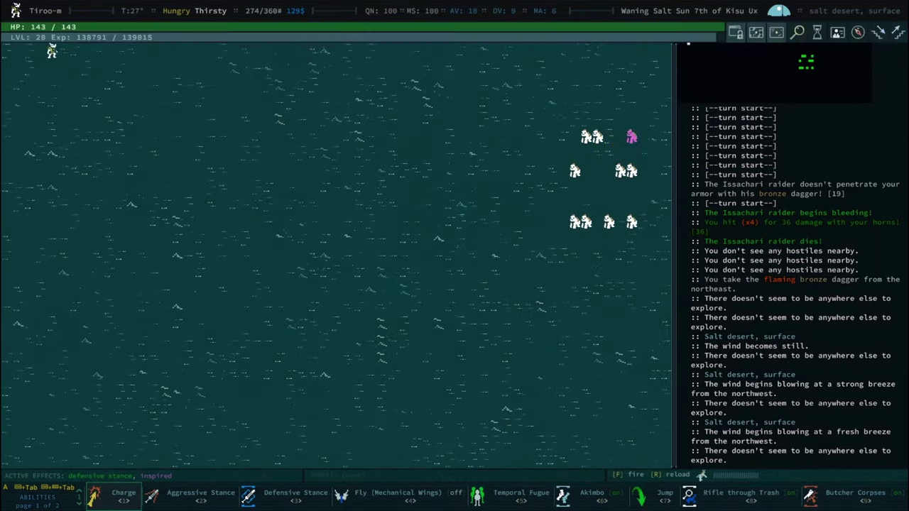
{"action": "key", "text": "Right"}
{"action": "key", "text": "Right"}
{"action": "key", "text": "Right"}
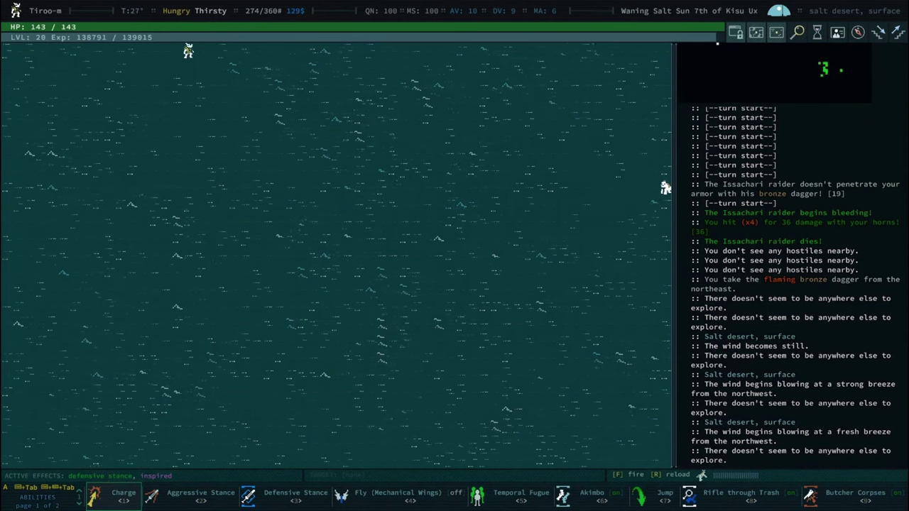
{"action": "key", "text": "shift+s"}
{"action": "key", "text": "Right"}
{"action": "key", "text": "Right"}
{"action": "key", "text": "Right"}
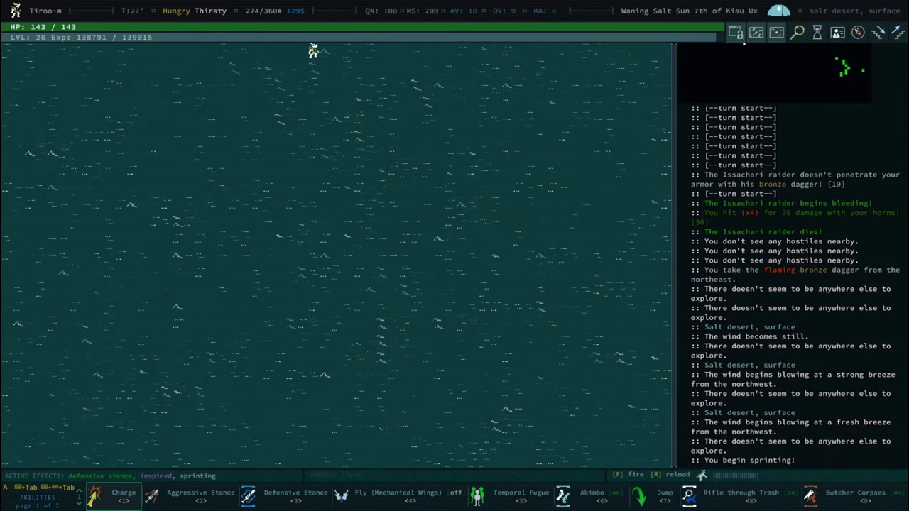
{"action": "key", "text": "Right"}
{"action": "key", "text": "Right"}
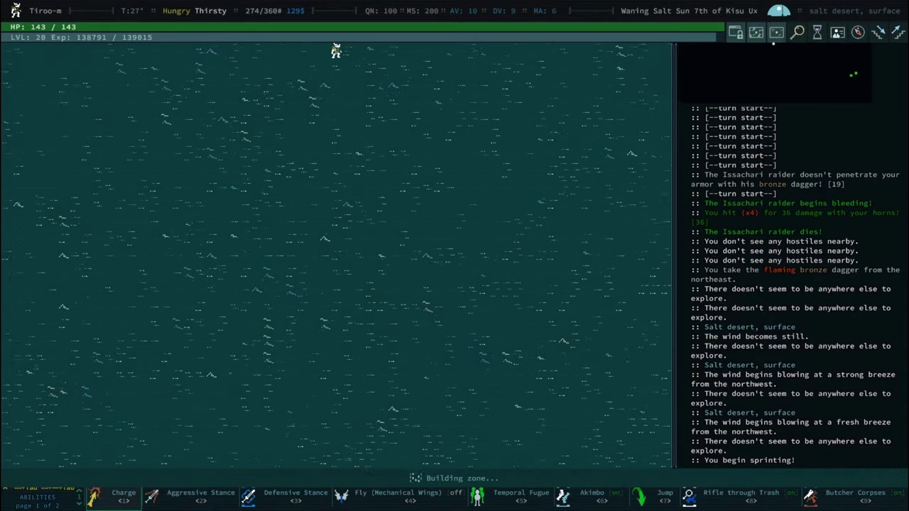
{"action": "key", "text": "Right"}
{"action": "key", "text": "Right"}
{"action": "key", "text": "KP_3"}
{"action": "key", "text": "Right"}
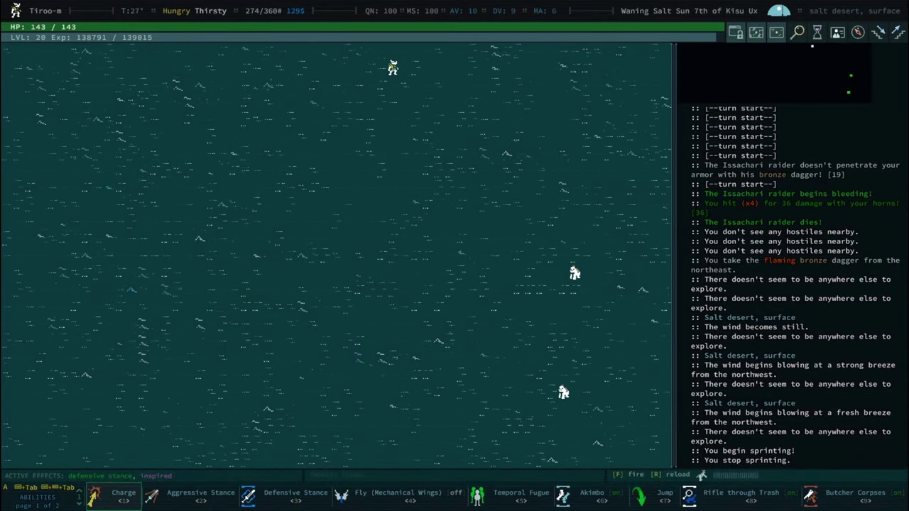
{"action": "key", "text": "KP_3"}
{"action": "key", "text": "KP_3"}
{"action": "key", "text": "KP_3"}
{"action": "key", "text": "Right"}
{"action": "key", "text": "Right"}
{"action": "key", "text": "Right"}
{"action": "key", "text": "Right"}
{"action": "key", "text": "Right"}
{"action": "key", "text": "Right"}
{"action": "key", "text": "Right"}
{"action": "key", "text": "Right"}
{"action": "key", "text": "KP_3"}
{"action": "key", "text": "KP_3"}
{"action": "key", "text": "KP_3"}
{"action": "key", "text": "KP_3"}
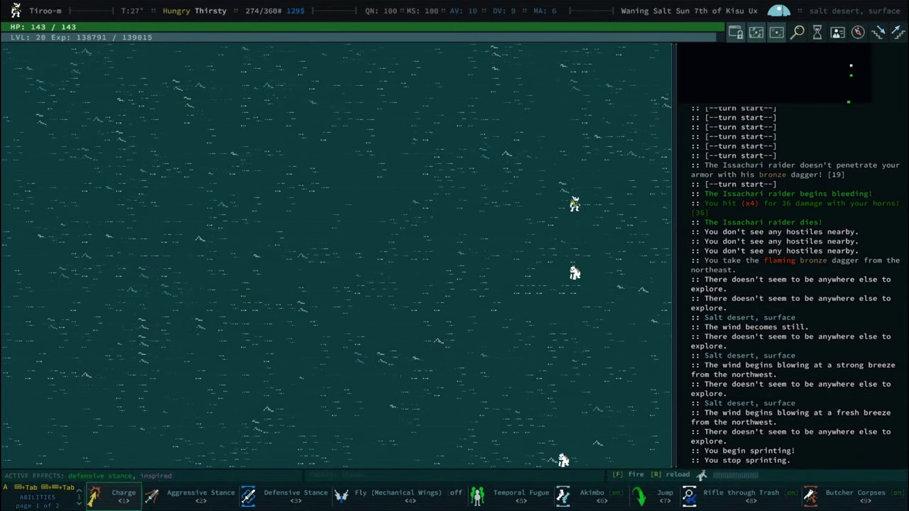
{"action": "key", "text": "KP_3"}
{"action": "key", "text": "KP_3"}
{"action": "key", "text": "KP_3"}
{"action": "key", "text": "KP_3"}
{"action": "key", "text": "KP_3"}
{"action": "key", "text": "KP_3"}
{"action": "key", "text": "Right"}
{"action": "key", "text": "Right"}
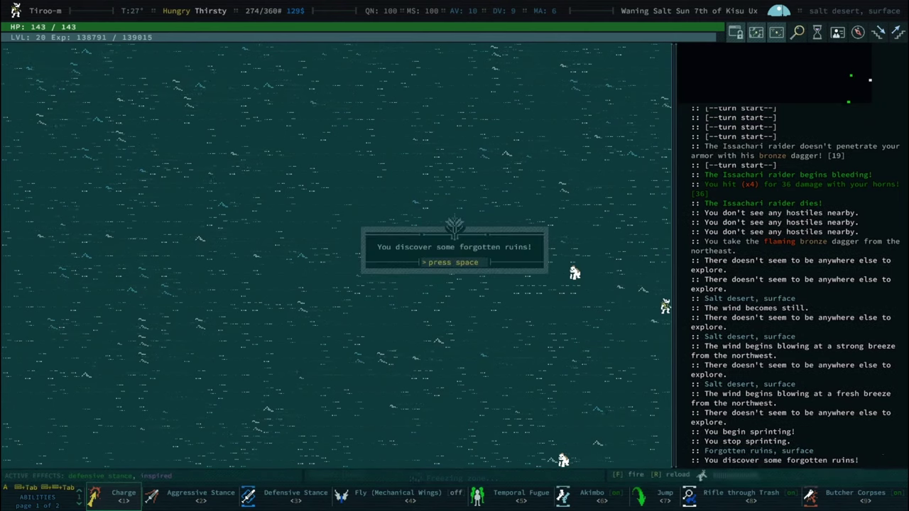
{"action": "key", "text": "space"}
Talk to the legendary albino ape and begin the water ritual
{"action": "key", "text": "space"}
{"action": "key", "text": "space"}
{"action": "key", "text": "Up"}
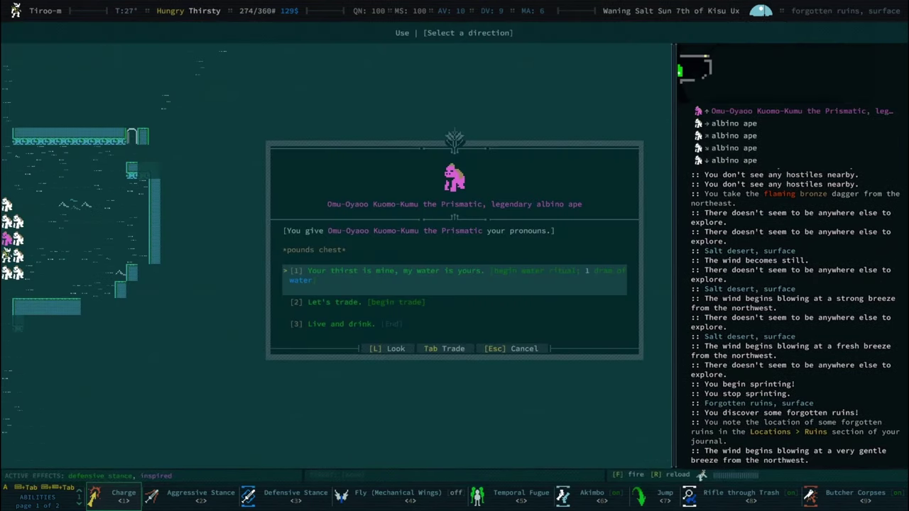
{"action": "key", "text": "Return"}
{"action": "key", "text": "space"}
{"action": "key", "text": "space"}
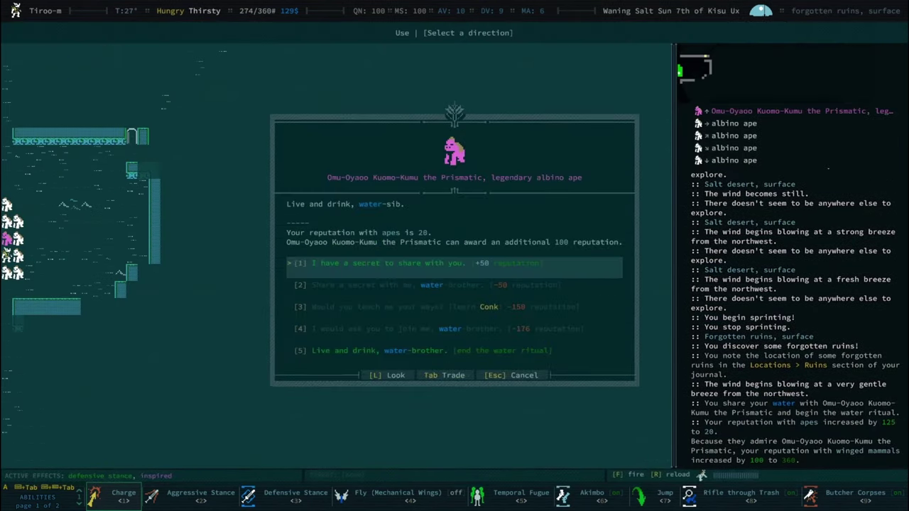
Share the lair-location secret and another secret, raising ape reputation to 120
{"action": "key", "text": "Return"}
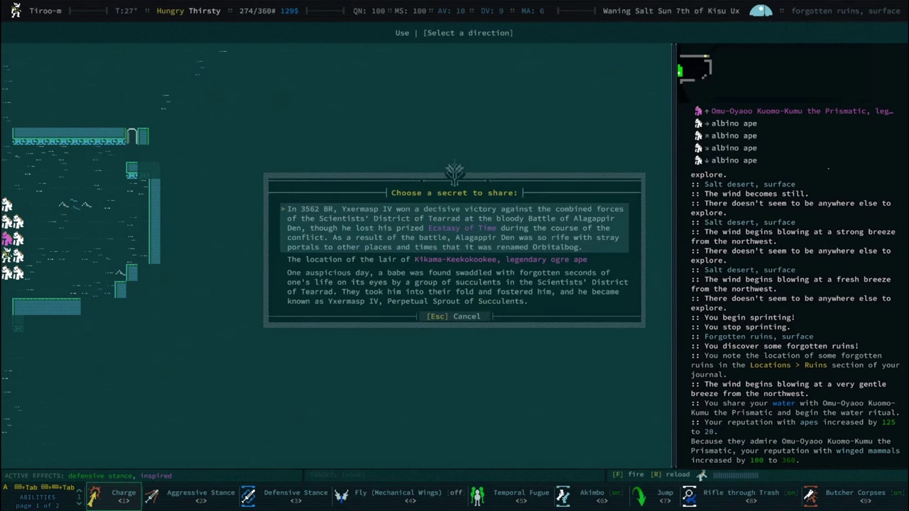
{"action": "key", "text": "Down"}
{"action": "key", "text": "Return"}
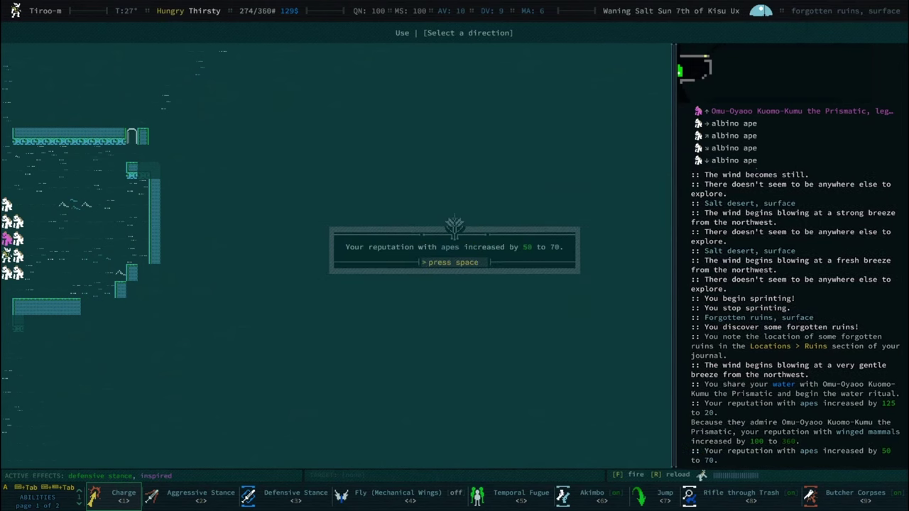
{"action": "key", "text": "space"}
{"action": "key", "text": "Return"}
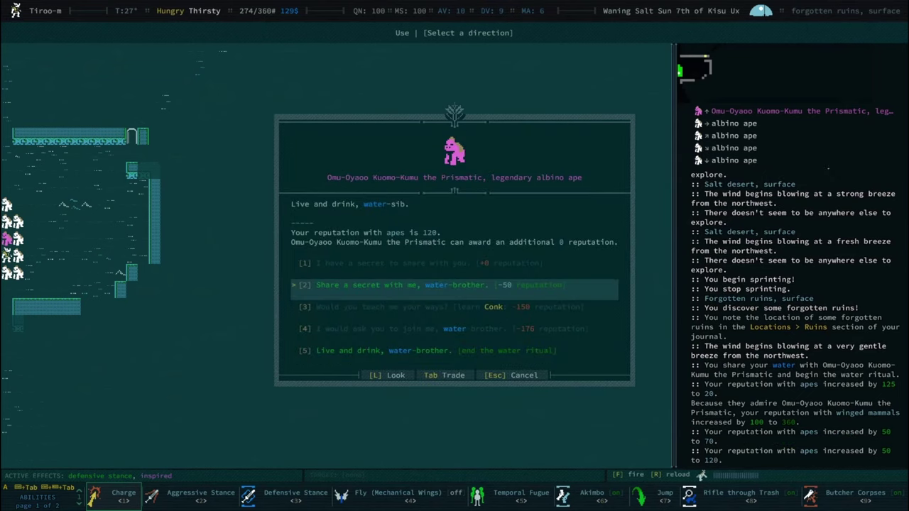
{"action": "key", "text": "Escape"}
Auto-explore the ruins, disassemble the gun rack's chrome revolver, and take both bookshelf books
{"action": "key", "text": "x"}
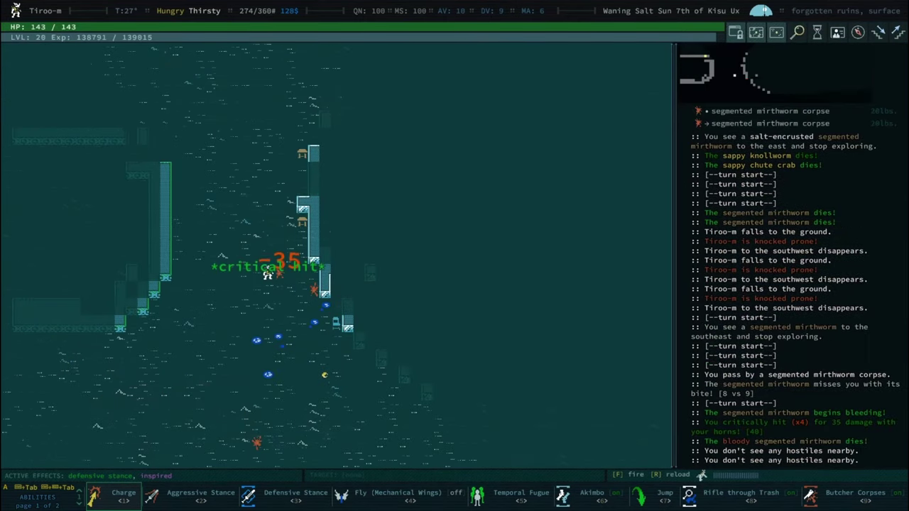
{"action": "key", "text": "x"}
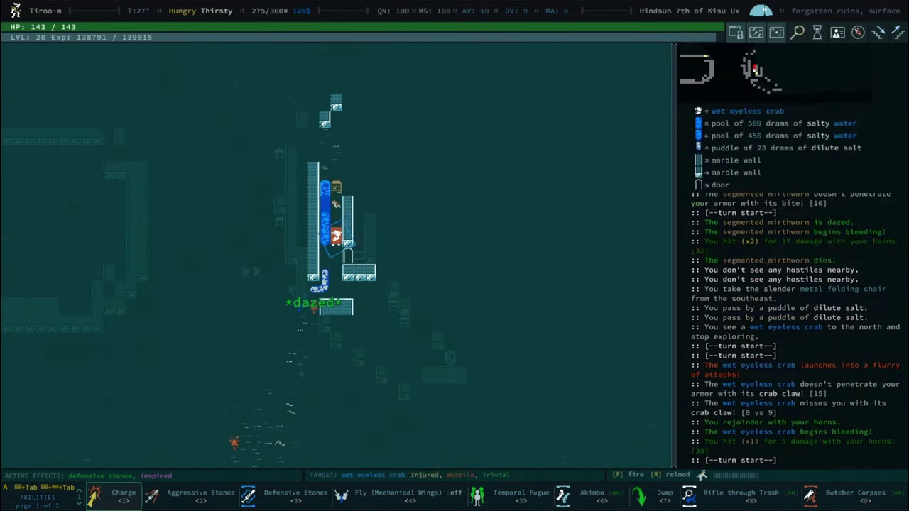
{"action": "key", "text": "g"}
{"action": "key", "text": "Return"}
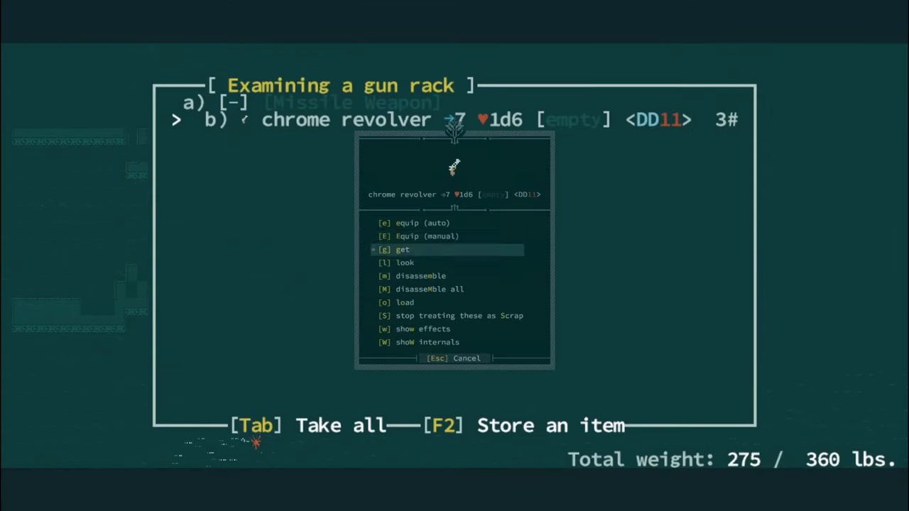
{"action": "key", "text": "d"}
{"action": "key", "text": "Tab"}
Explore further, kill the dawnglider with time clones, and reach level 21
{"action": "key", "text": "x"}
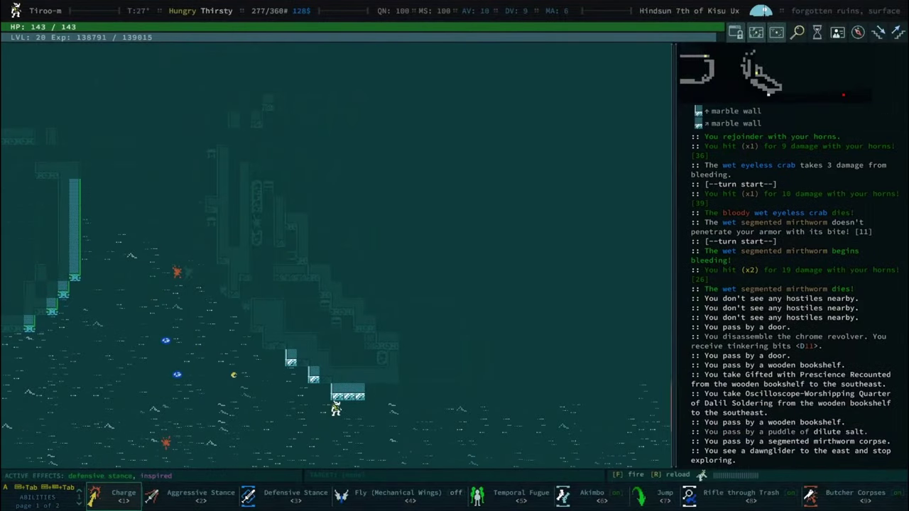
{"action": "key", "text": "x"}
{"action": "key", "text": "5"}
{"action": "key", "text": "5"}
{"action": "key", "text": "5"}
{"action": "key", "text": "5"}
{"action": "key", "text": "5"}
{"action": "key", "text": "5"}
{"action": "key", "text": "6"}
{"action": "key", "text": "6"}
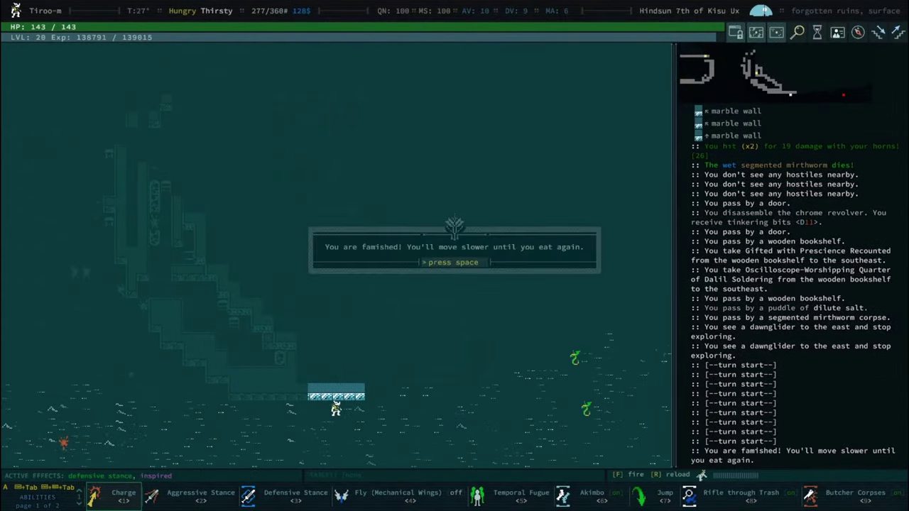
{"action": "key", "text": "space"}
{"action": "key", "text": "6"}
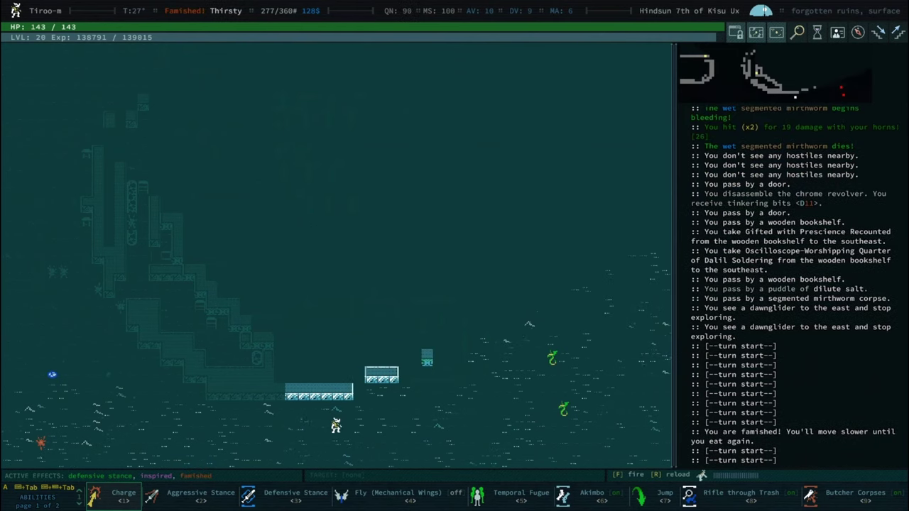
{"action": "key", "text": "6"}
{"action": "key", "text": "5"}
{"action": "key", "text": "space"}
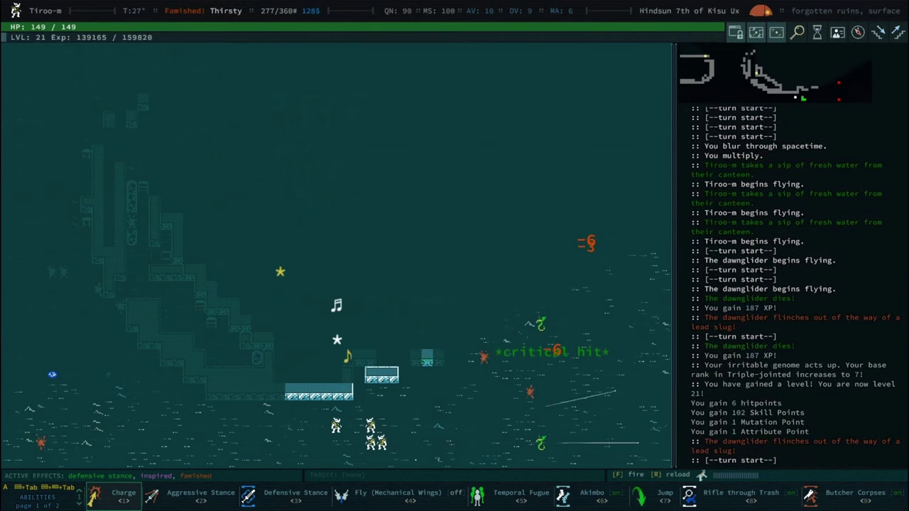
Open the character sheet and view the Triple-jointed mutation details
{"action": "key", "text": "x"}
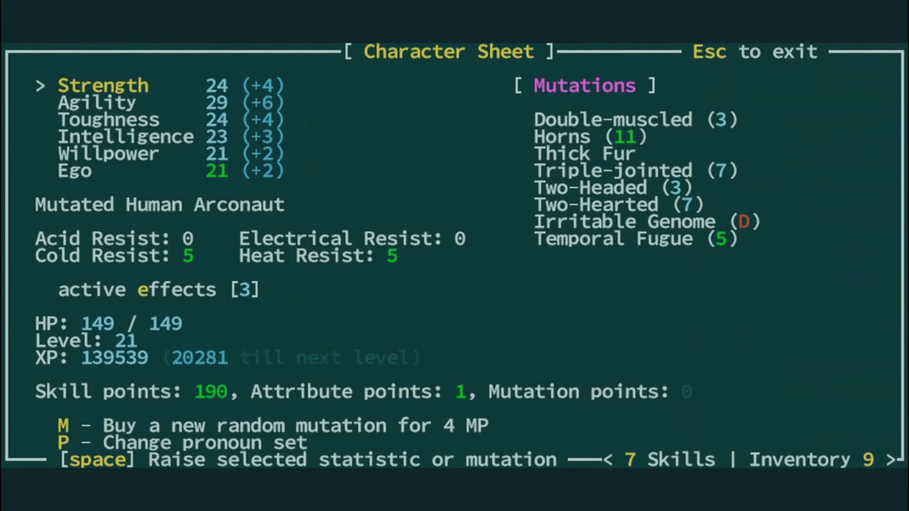
{"action": "key", "text": "Right"}
{"action": "key", "text": "Down"}
{"action": "key", "text": "Down"}
{"action": "key", "text": "Down"}
{"action": "key", "text": "space"}
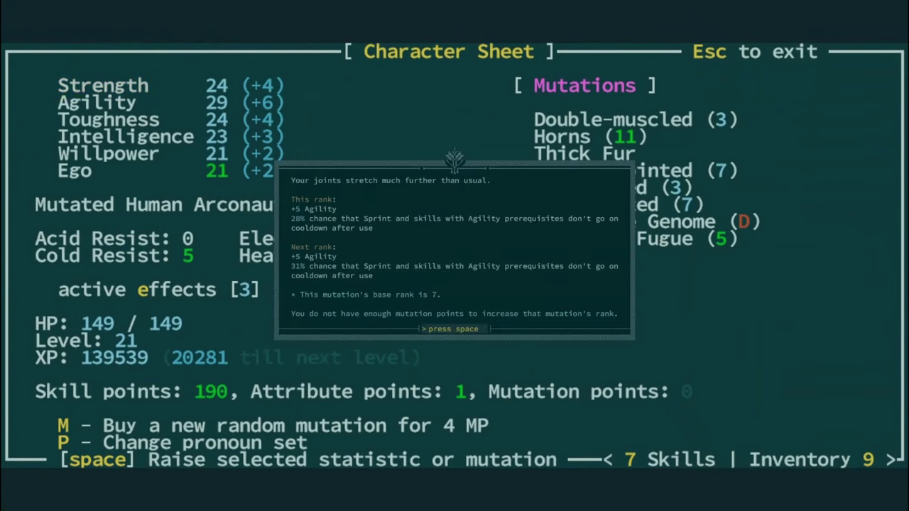
{"action": "key", "text": "space"}
{"action": "key", "text": "Left"}
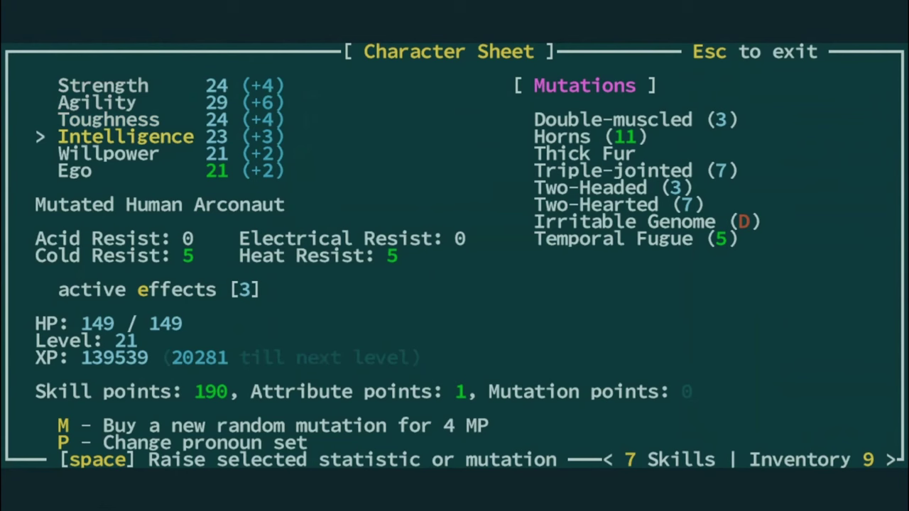
Page to the reputation standings, then on to the skill shop list
{"action": "key", "text": "9"}
{"action": "key", "text": "9"}
{"action": "key", "text": "9"}
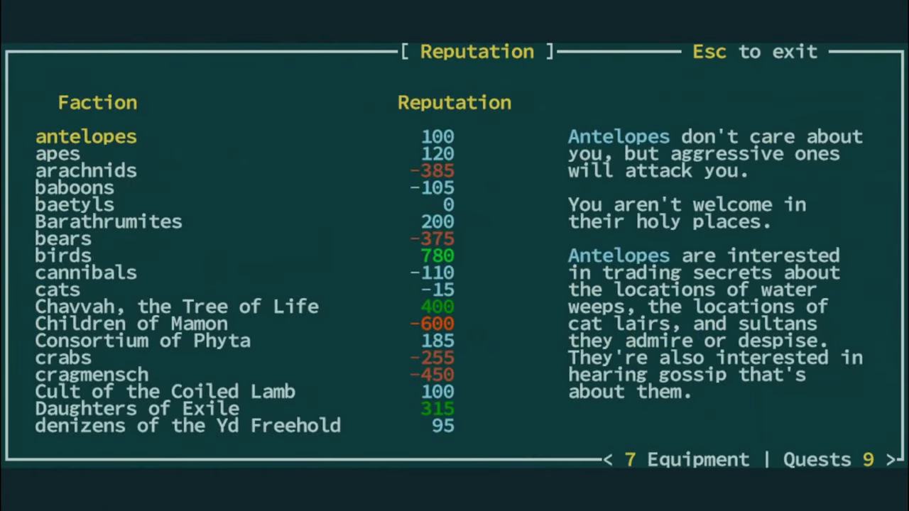
{"action": "key", "text": "9"}
{"action": "key", "text": "9"}
{"action": "key", "text": "9"}
{"action": "key", "text": "9"}
{"action": "key", "text": "9"}
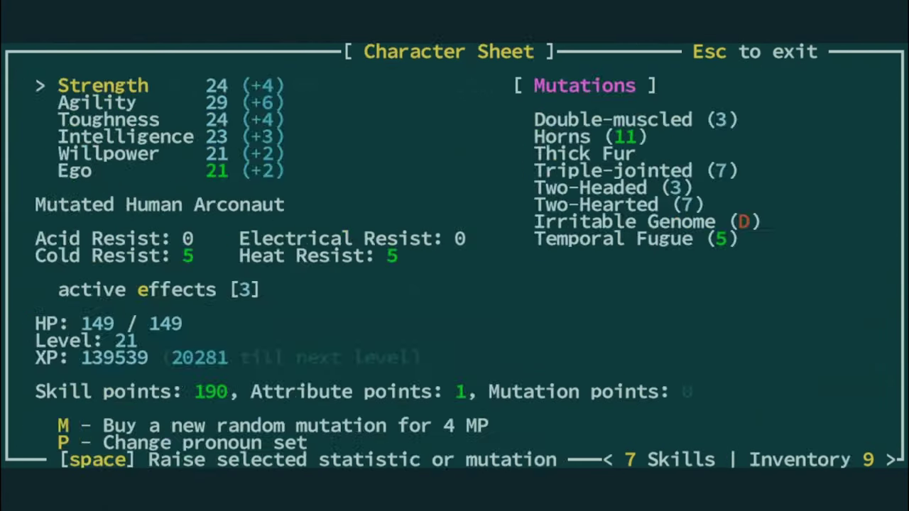
{"action": "key", "text": "7"}
{"action": "key", "text": "Down"}
{"action": "key", "text": "Down"}
{"action": "key", "text": "Down"}
{"action": "key", "text": "Down"}
{"action": "key", "text": "Down"}
{"action": "key", "text": "Down"}
{"action": "key", "text": "Down"}
{"action": "key", "text": "Down"}
{"action": "key", "text": "Down"}
{"action": "key", "text": "Down"}
{"action": "key", "text": "Down"}
{"action": "key", "text": "Down"}
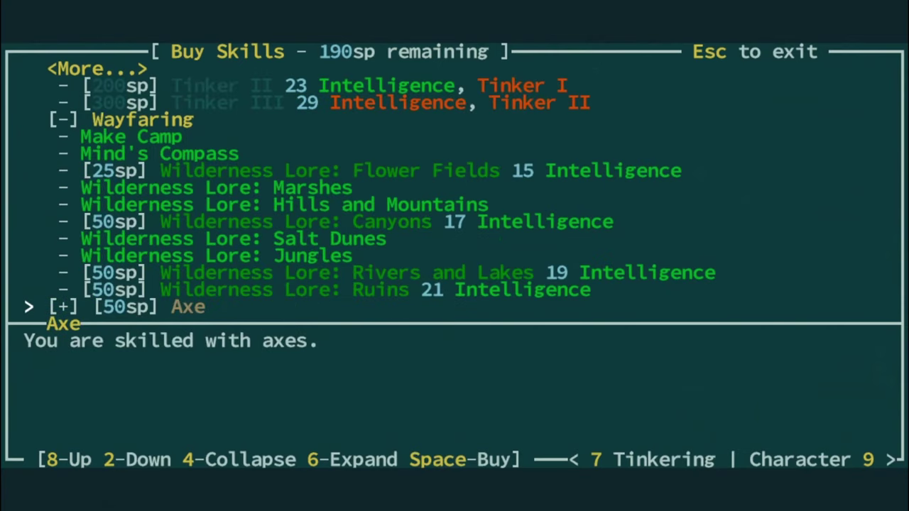
Browse the skills from Tinkering and Pistol up through Long Blade, Cooking and Acrobatics
{"action": "key", "text": "Up"}
{"action": "key", "text": "Up"}
{"action": "key", "text": "Up"}
{"action": "key", "text": "Up"}
{"action": "key", "text": "Up"}
{"action": "key", "text": "Up"}
{"action": "key", "text": "Up"}
{"action": "key", "text": "Up"}
{"action": "key", "text": "Up"}
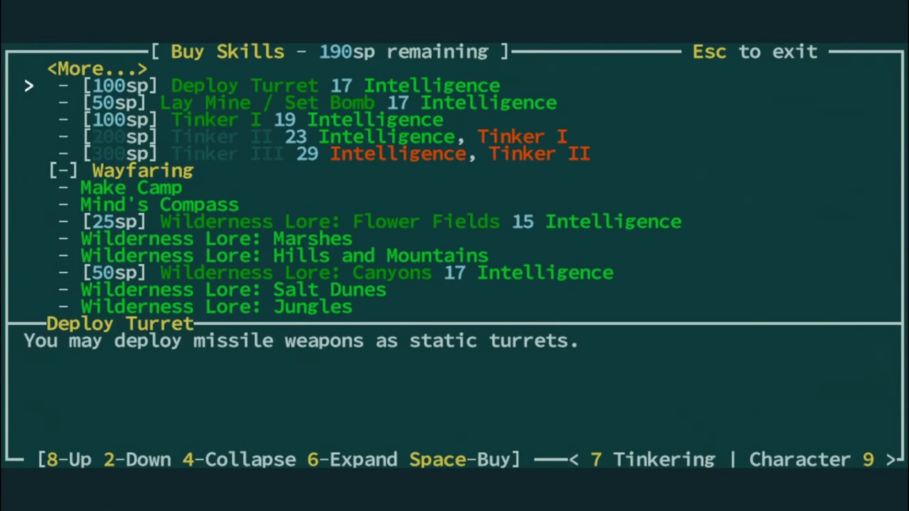
{"action": "key", "text": "Down"}
{"action": "key", "text": "Down"}
{"action": "key", "text": "Down"}
{"action": "key", "text": "Up"}
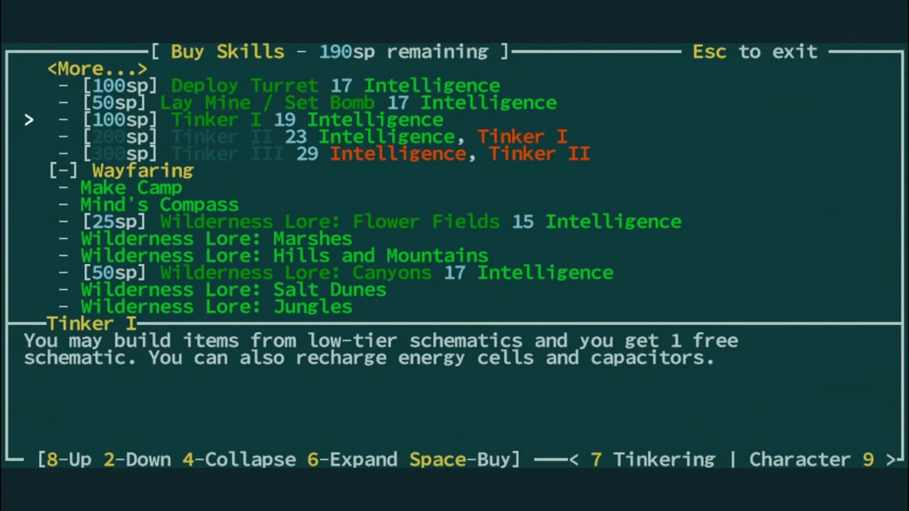
{"action": "key", "text": "Up"}
{"action": "key", "text": "Up"}
{"action": "key", "text": "Up"}
{"action": "key", "text": "Up"}
{"action": "key", "text": "Up"}
{"action": "key", "text": "Up"}
{"action": "key", "text": "Up"}
{"action": "key", "text": "Down"}
{"action": "key", "text": "Down"}
{"action": "key", "text": "Down"}
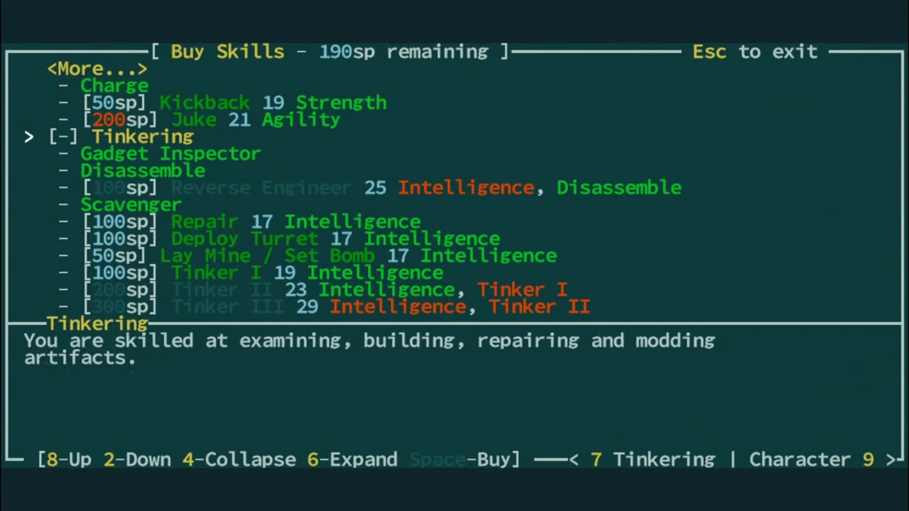
{"action": "key", "text": "Up"}
{"action": "key", "text": "Up"}
{"action": "key", "text": "Up"}
{"action": "key", "text": "Up"}
{"action": "key", "text": "Up"}
{"action": "key", "text": "Up"}
{"action": "key", "text": "Up"}
{"action": "key", "text": "Up"}
{"action": "key", "text": "Up"}
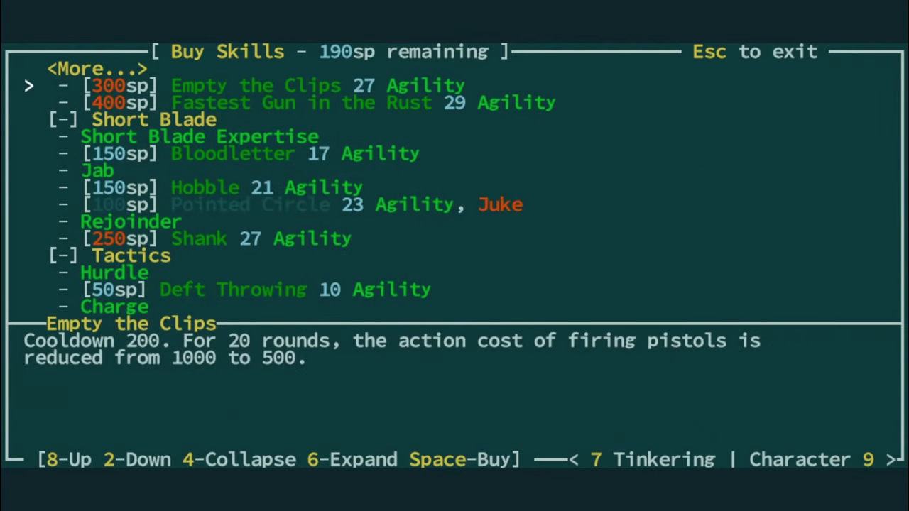
{"action": "key", "text": "Up"}
{"action": "key", "text": "Up"}
{"action": "key", "text": "Up"}
{"action": "key", "text": "Up"}
{"action": "key", "text": "Up"}
{"action": "key", "text": "Up"}
{"action": "key", "text": "Up"}
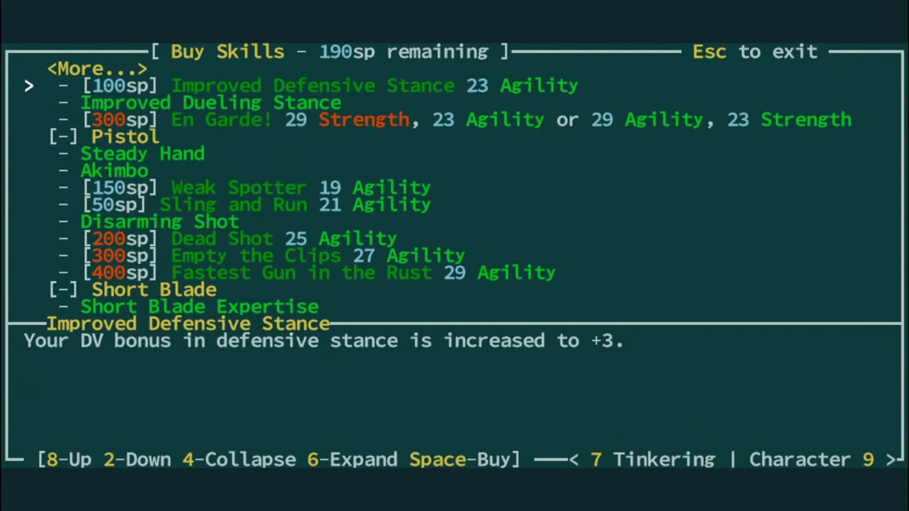
{"action": "key", "text": "Up"}
{"action": "key", "text": "Up"}
{"action": "key", "text": "Up"}
{"action": "key", "text": "Up"}
{"action": "key", "text": "Up"}
{"action": "key", "text": "Up"}
{"action": "key", "text": "Up"}
{"action": "key", "text": "Up"}
{"action": "key", "text": "Up"}
{"action": "key", "text": "Up"}
{"action": "key", "text": "Up"}
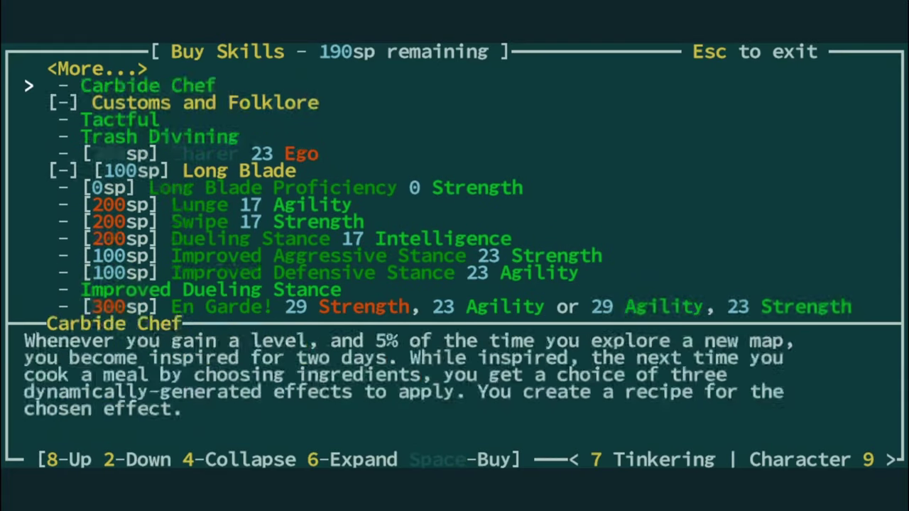
{"action": "key", "text": "Up"}
{"action": "key", "text": "Up"}
{"action": "key", "text": "Up"}
{"action": "key", "text": "Up"}
{"action": "key", "text": "Up"}
{"action": "key", "text": "Down"}
{"action": "key", "text": "Up"}
{"action": "key", "text": "Up"}
{"action": "key", "text": "Up"}
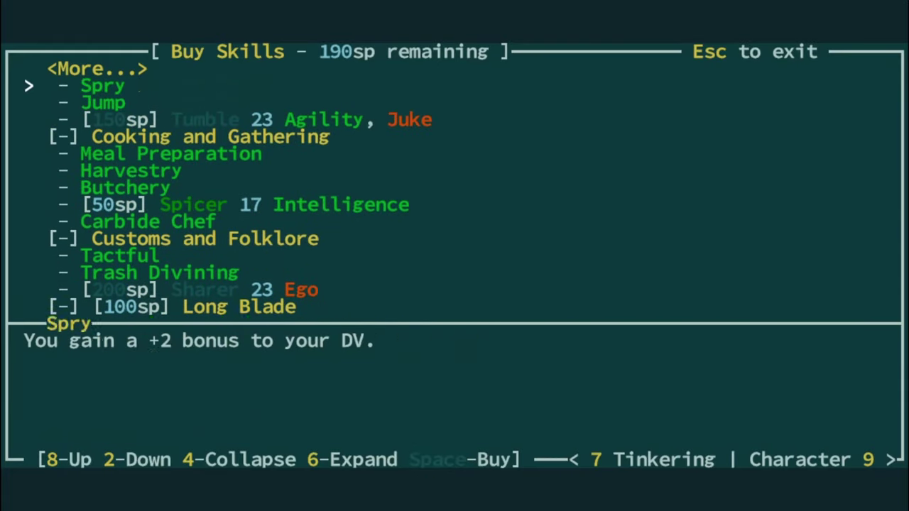
{"action": "key", "text": "Up"}
{"action": "key", "text": "Up"}
{"action": "key", "text": "Down"}
{"action": "key", "text": "Down"}
{"action": "key", "text": "Down"}
{"action": "key", "text": "Down"}
{"action": "key", "text": "Down"}
{"action": "key", "text": "Down"}
Page through the tinkering recipes and journal, then back to the character sheet
{"action": "key", "text": "7"}
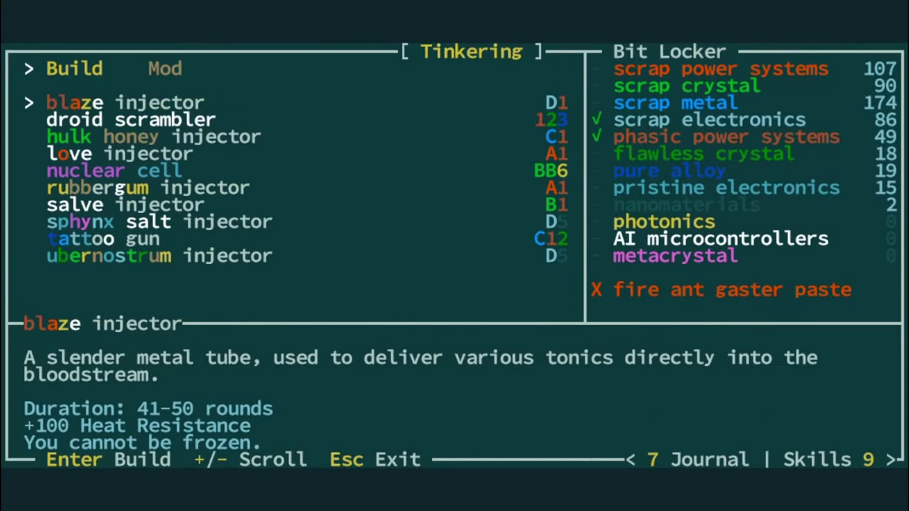
{"action": "key", "text": "7"}
{"action": "key", "text": "9"}
{"action": "key", "text": "9"}
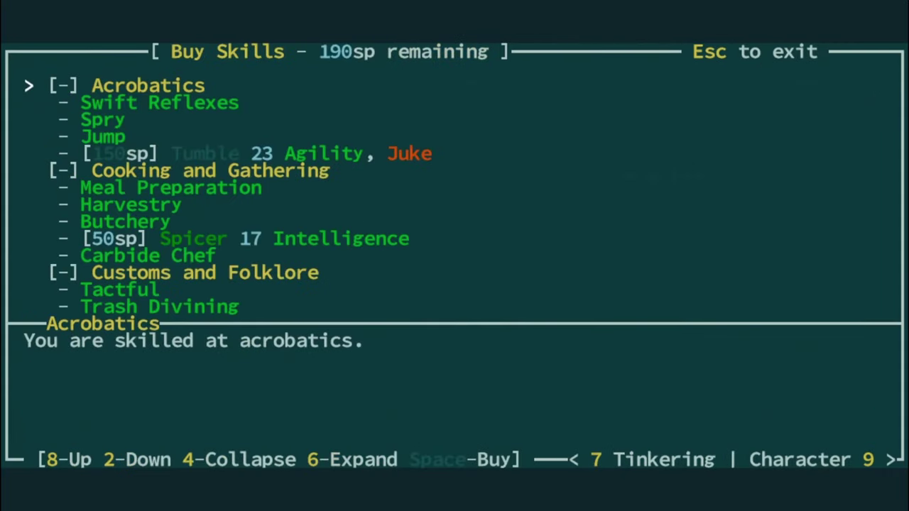
{"action": "key", "text": "9"}
Weigh Willpower against Ego and settle the highlight on Willpower
{"action": "key", "text": "Down"}
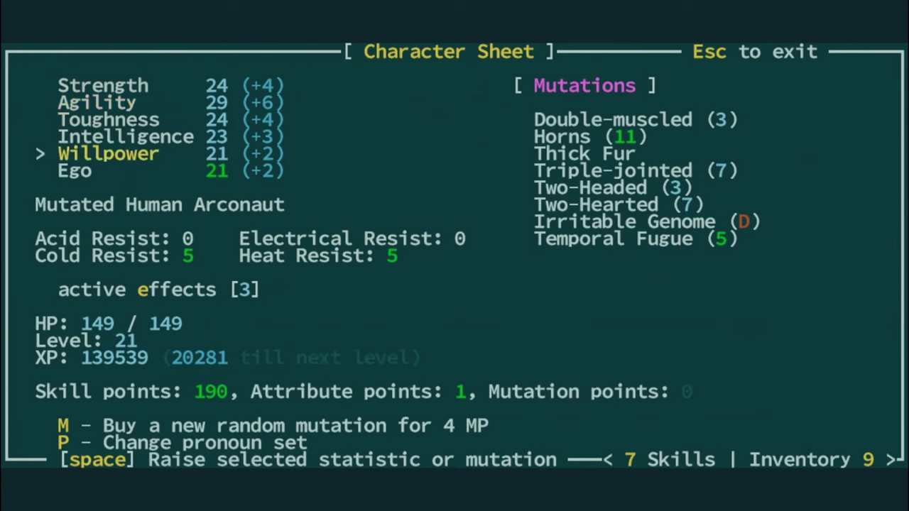
{"action": "key", "text": "Down"}
{"action": "key", "text": "Up"}
{"action": "key", "text": "Down"}
{"action": "key", "text": "Up"}
{"action": "key", "text": "Down"}
{"action": "key", "text": "Up"}
Spend the attribute point to raise Willpower to 22
{"action": "key", "text": "space"}
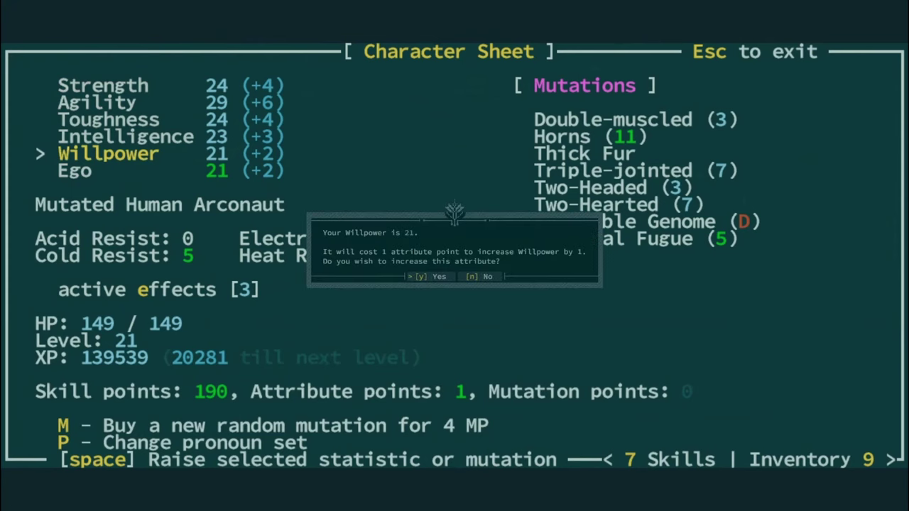
{"action": "key", "text": "y"}
{"action": "key", "text": "space"}
Buy the Self-discipline skill, gaining the Meditate ability
{"action": "key", "text": "7"}
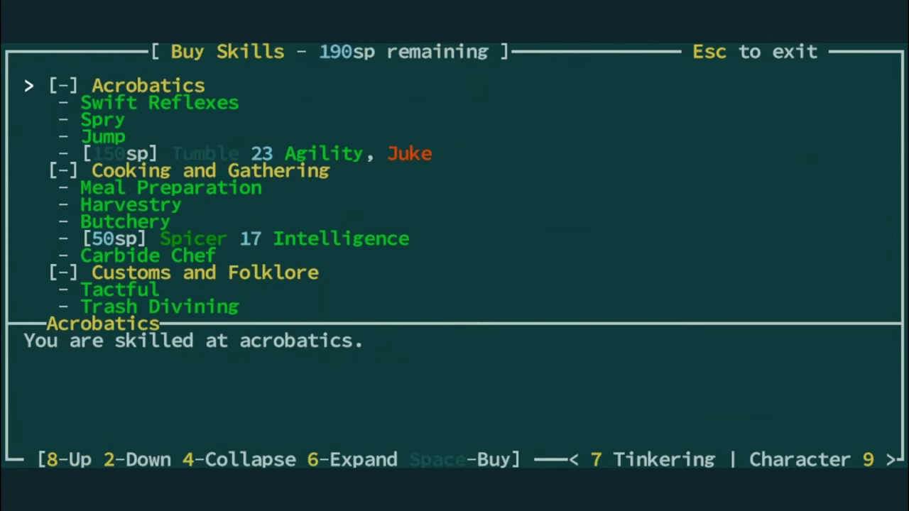
{"action": "key", "text": "Down"}
{"action": "key", "text": "Down"}
{"action": "key", "text": "Down"}
{"action": "key", "text": "Down"}
{"action": "key", "text": "Down"}
{"action": "key", "text": "Down"}
{"action": "key", "text": "Down"}
{"action": "key", "text": "Down"}
{"action": "key", "text": "Down"}
{"action": "key", "text": "Down"}
{"action": "key", "text": "Down"}
{"action": "key", "text": "Down"}
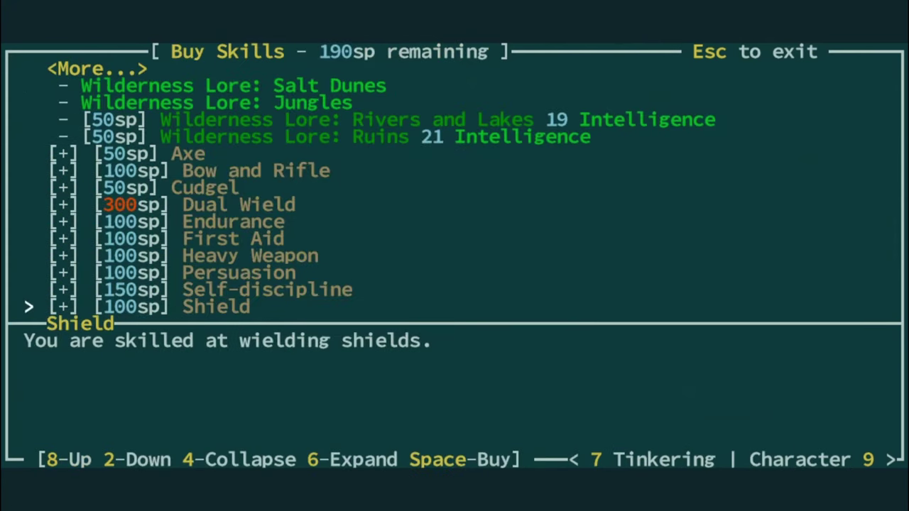
{"action": "key", "text": "Up"}
{"action": "key", "text": "space"}
{"action": "key", "text": "y"}
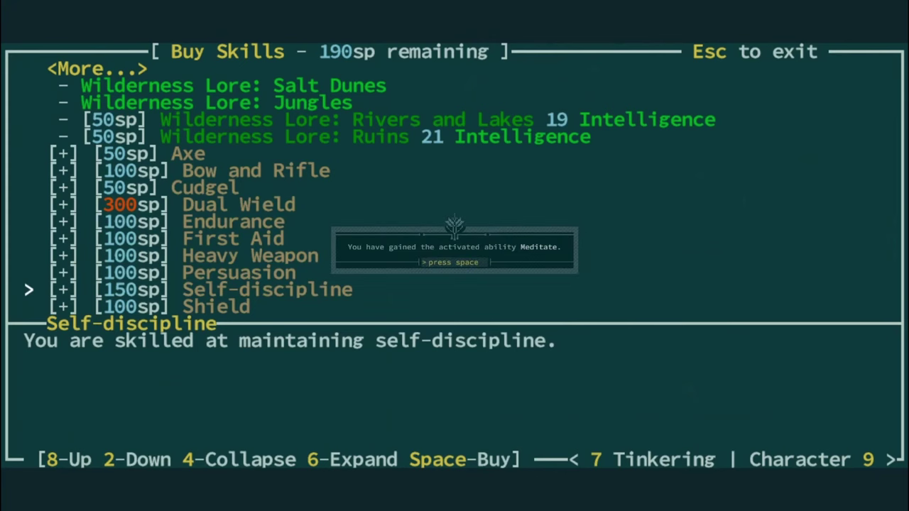
{"action": "key", "text": "space"}
Read and compare the Self-discipline sub-skill descriptions
{"action": "key", "text": "Down"}
{"action": "key", "text": "Down"}
{"action": "key", "text": "Down"}
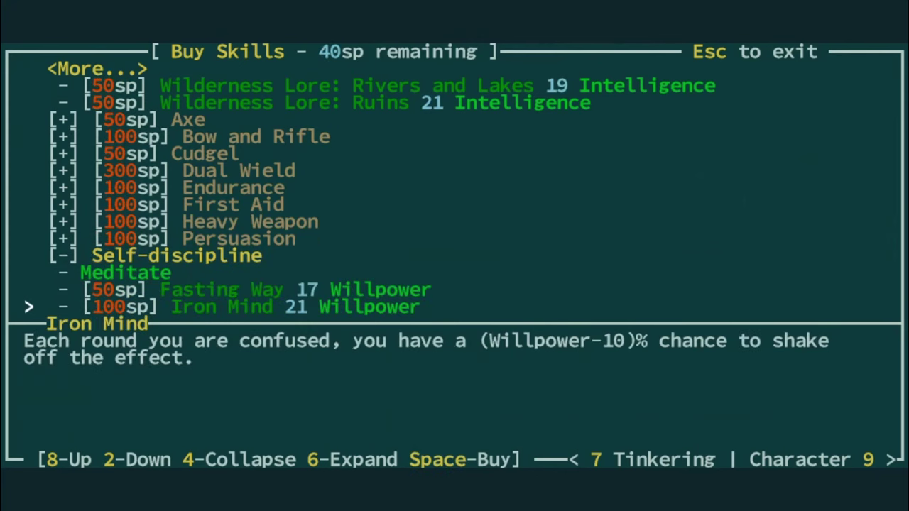
{"action": "key", "text": "Down"}
{"action": "key", "text": "Down"}
{"action": "key", "text": "Down"}
{"action": "key", "text": "Down"}
{"action": "key", "text": "Up"}
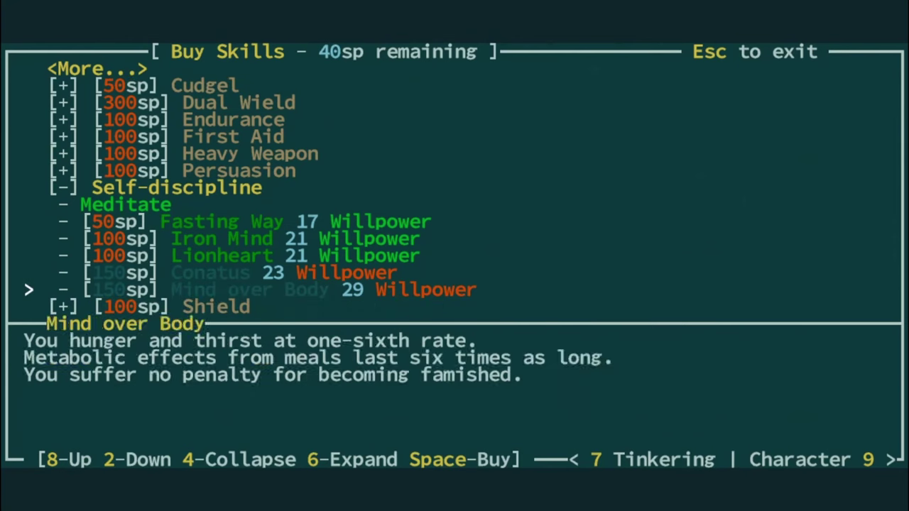
{"action": "key", "text": "Up"}
{"action": "key", "text": "Up"}
{"action": "key", "text": "Down"}
{"action": "key", "text": "Down"}
{"action": "key", "text": "Down"}
{"action": "key", "text": "Up"}
{"action": "key", "text": "Up"}
{"action": "key", "text": "Up"}
{"action": "key", "text": "Up"}
{"action": "key", "text": "Up"}
{"action": "key", "text": "Up"}
{"action": "key", "text": "Up"}
{"action": "key", "text": "Up"}
{"action": "key", "text": "Up"}
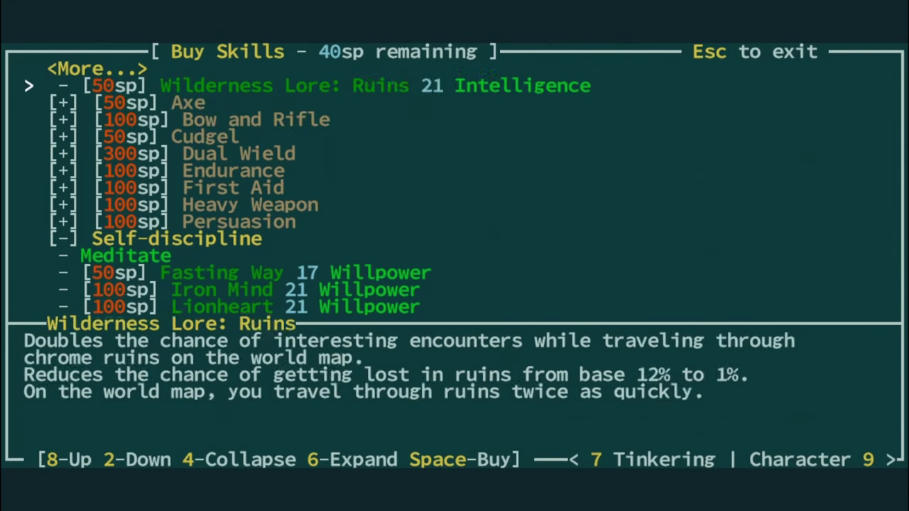
Browse the Endurance sub-skills, including Shake It Off, then return to the map
{"action": "key", "text": "Up"}
{"action": "key", "text": "Down"}
{"action": "key", "text": "Down"}
{"action": "key", "text": "Down"}
{"action": "key", "text": "Down"}
{"action": "key", "text": "Down"}
{"action": "key", "text": "Down"}
{"action": "key", "text": "Down"}
{"action": "key", "text": "Down"}
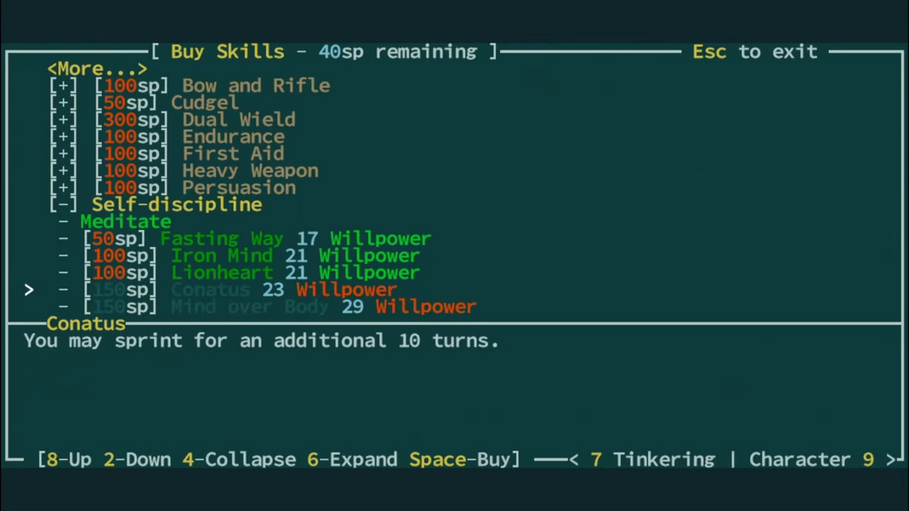
{"action": "key", "text": "Up"}
{"action": "key", "text": "Up"}
{"action": "key", "text": "Up"}
{"action": "key", "text": "Up"}
{"action": "key", "text": "Up"}
{"action": "key", "text": "Up"}
{"action": "key", "text": "Right"}
{"action": "key", "text": "Down"}
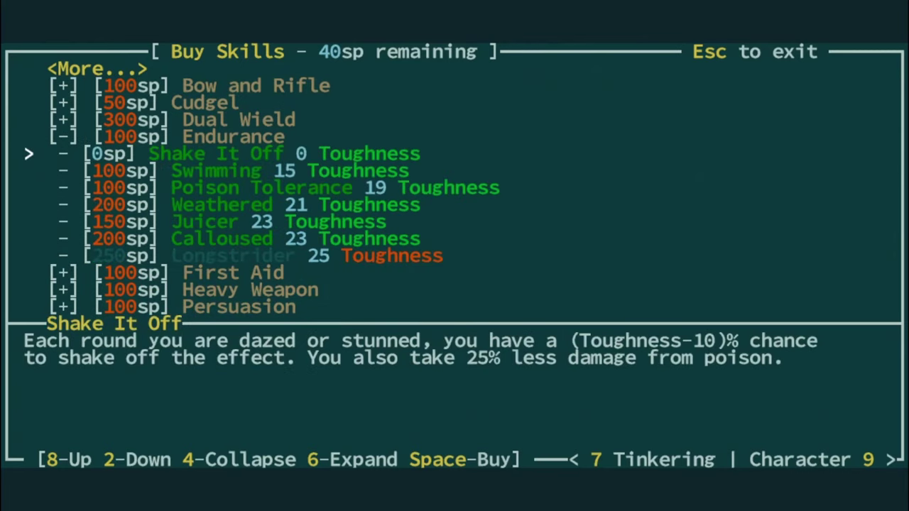
{"action": "key", "text": "Down"}
{"action": "key", "text": "Down"}
{"action": "key", "text": "Up"}
{"action": "key", "text": "Up"}
{"action": "key", "text": "Down"}
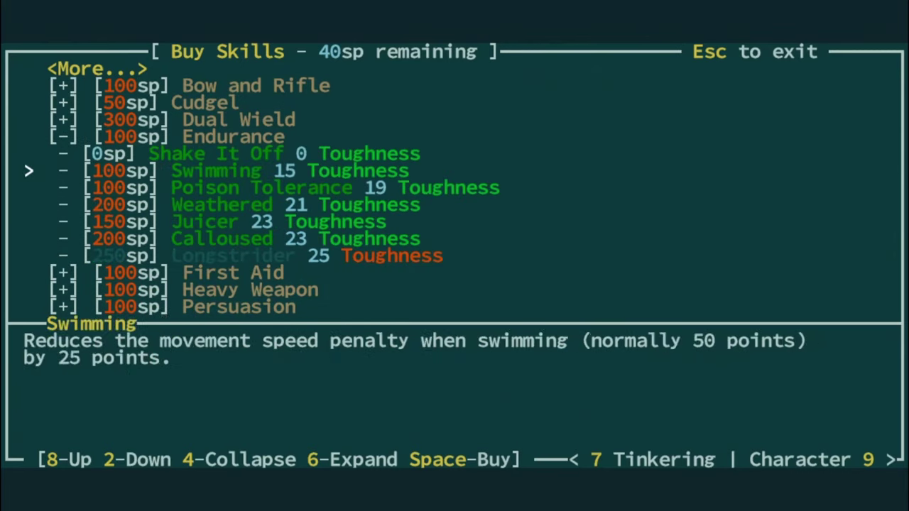
{"action": "key", "text": "Down"}
{"action": "key", "text": "Down"}
{"action": "key", "text": "Down"}
{"action": "key", "text": "Up"}
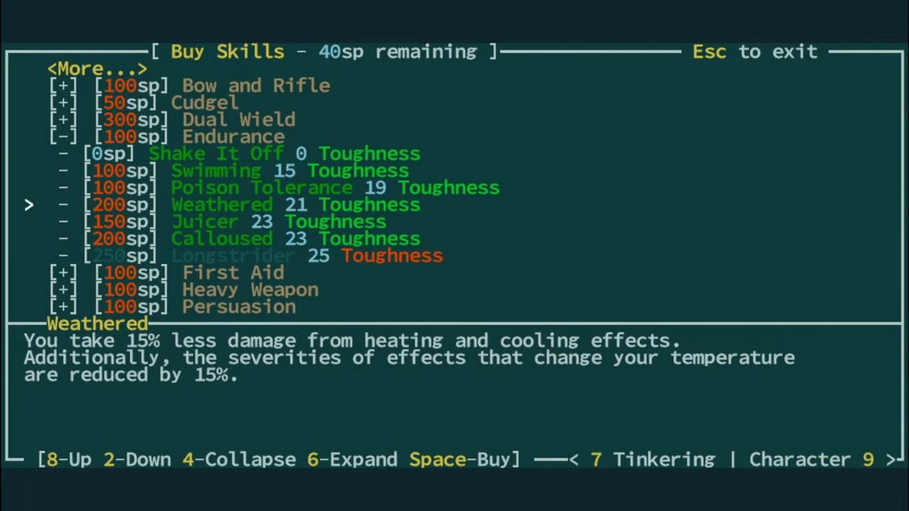
{"action": "key", "text": "Escape"}
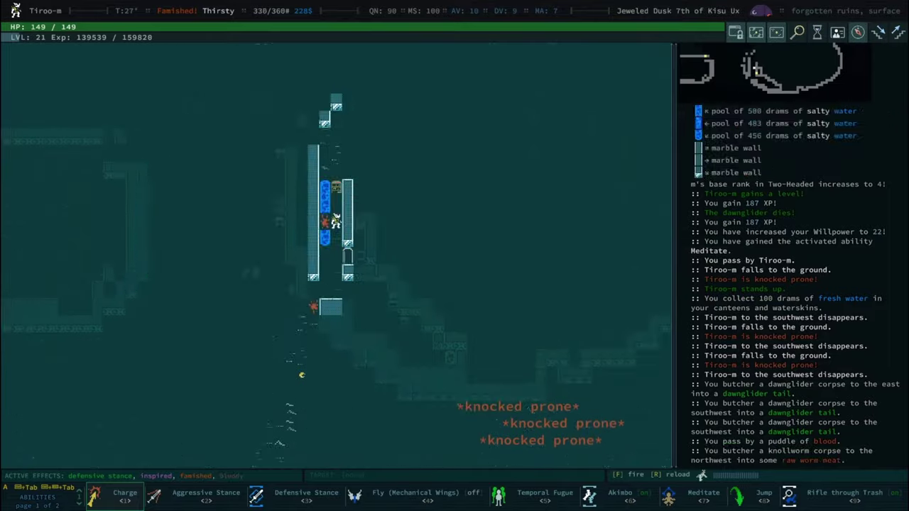
Travel to the ruins and take all books from the first bookshelves
{"action": "key", "text": "Tab"}
{"action": "key", "text": "Tab"}
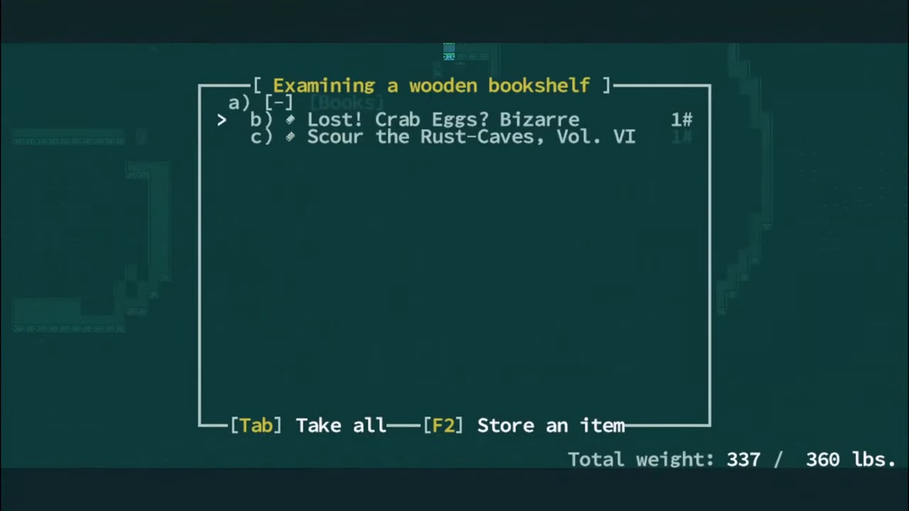
{"action": "key", "text": "Tab"}
{"action": "key", "text": "Tab"}
{"action": "key", "text": "Tab"}
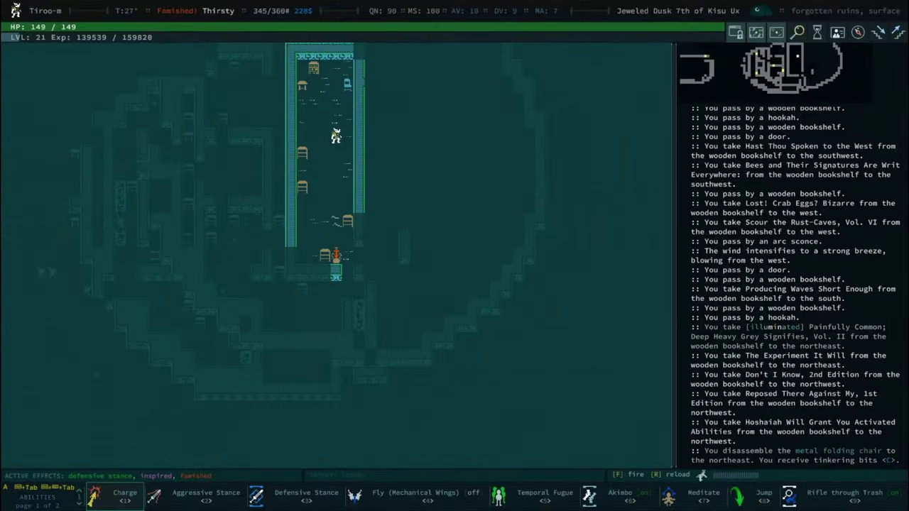
{"action": "key", "text": "Tab"}
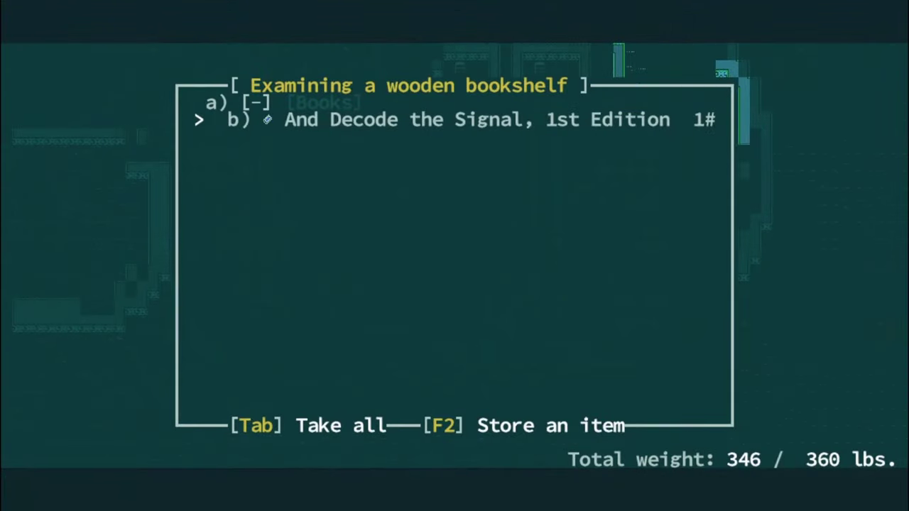
{"action": "key", "text": "Tab"}
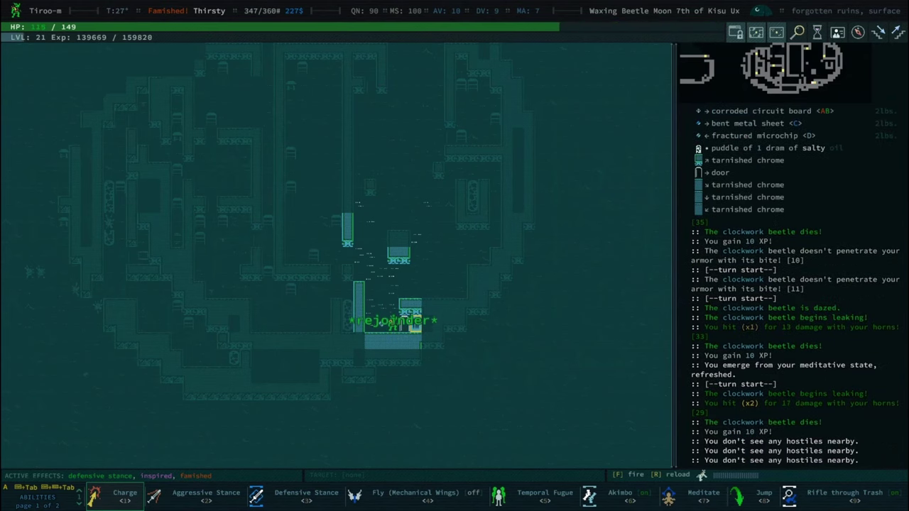
Check the activated abilities list and fight off the clockwork beetles
{"action": "key", "text": "a"}
{"action": "key", "text": "Down"}
{"action": "key", "text": "Down"}
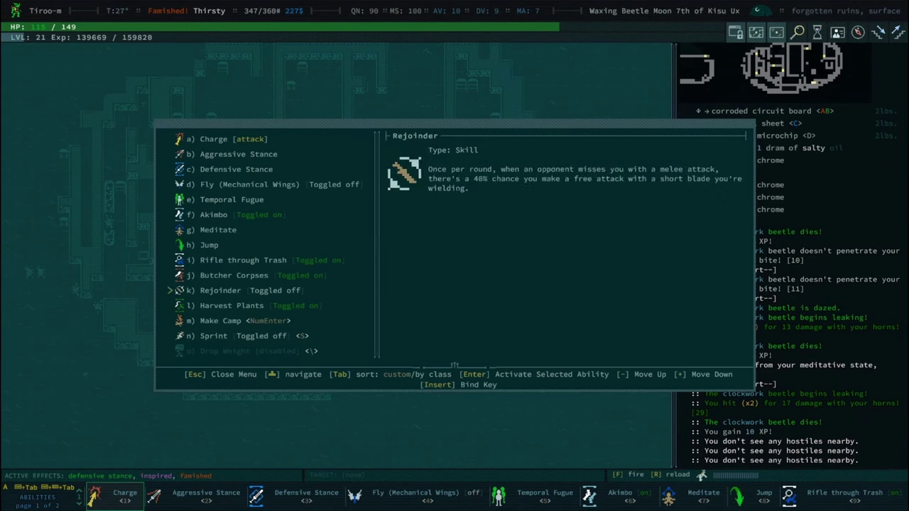
{"action": "key", "text": "Return"}
{"action": "key", "text": "Right"}
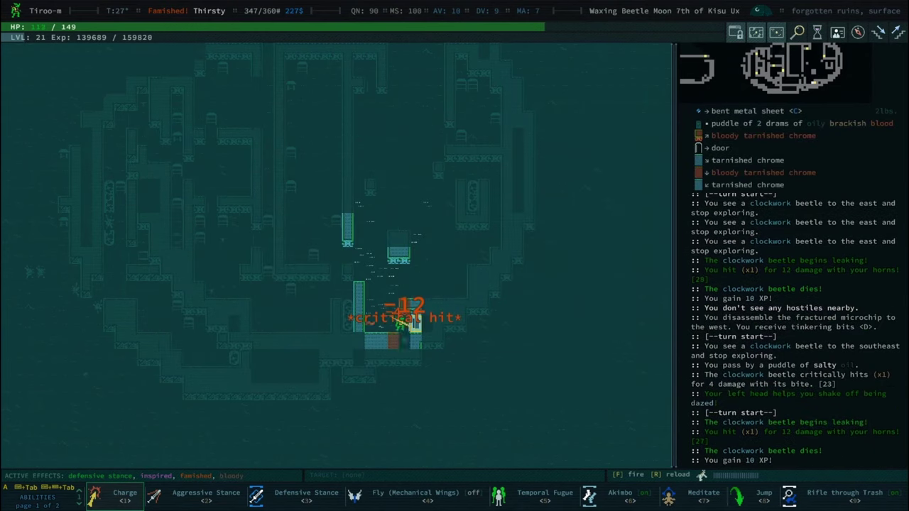
{"action": "key", "text": "Right"}
{"action": "key", "text": "Right"}
{"action": "key", "text": "Right"}
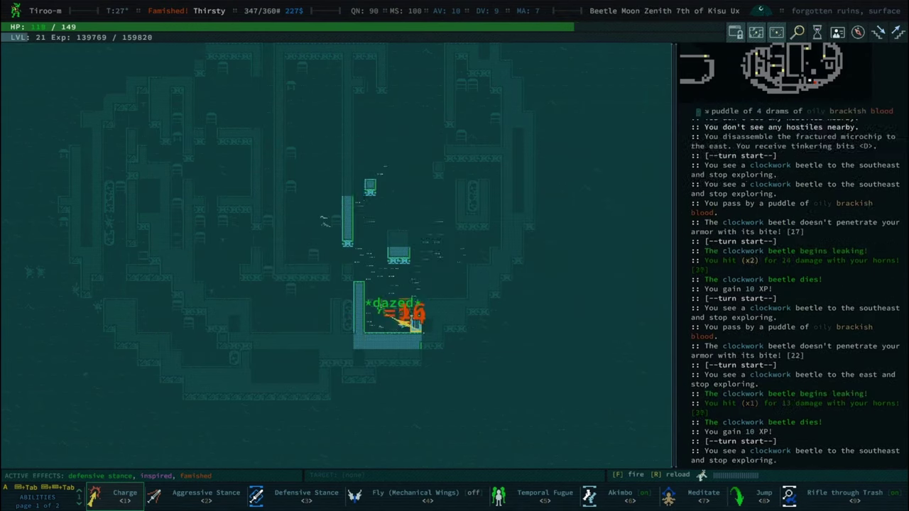
{"action": "key", "text": "Right"}
{"action": "key", "text": "Right"}
{"action": "key", "text": "Right"}
{"action": "key", "text": "Right"}
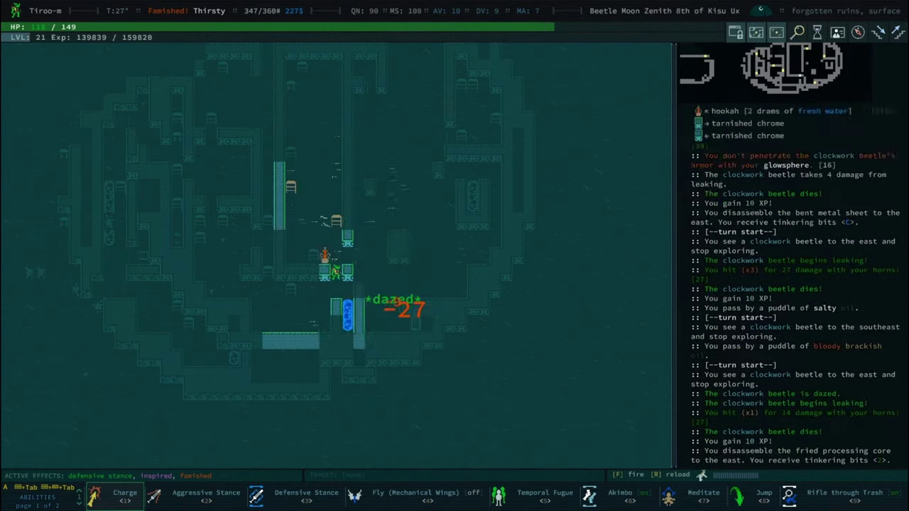
Take books from the remaining bookshelves until nothing is left to explore
{"action": "key", "text": "Tab"}
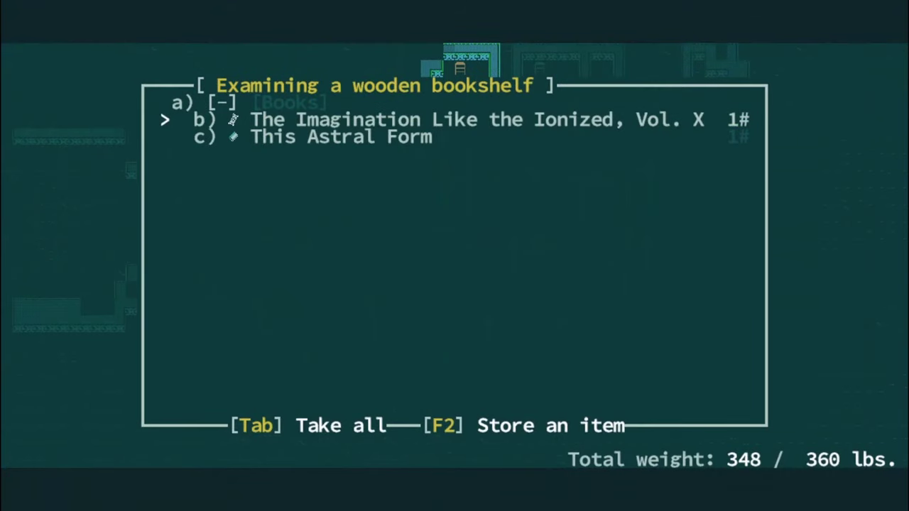
{"action": "key", "text": "Tab"}
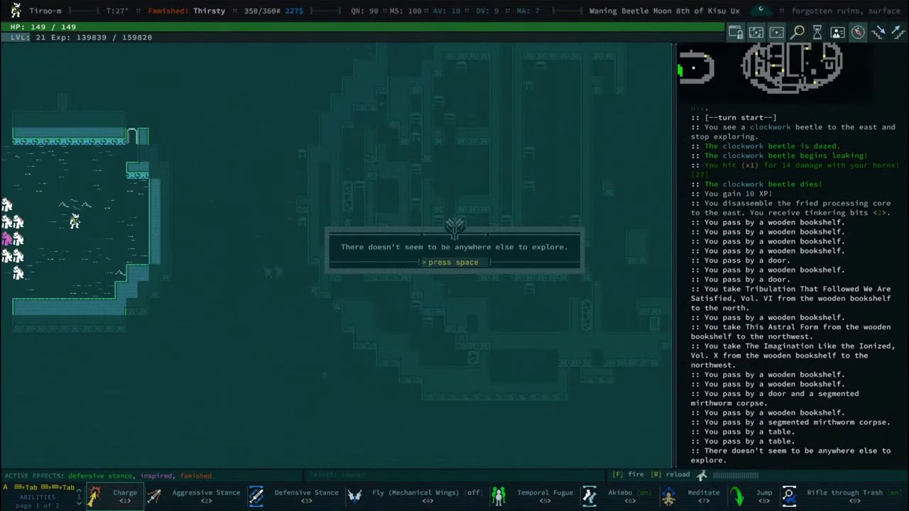
{"action": "key", "text": "space"}
Walk west and north across several salt desert zones
{"action": "key", "text": "Left"}
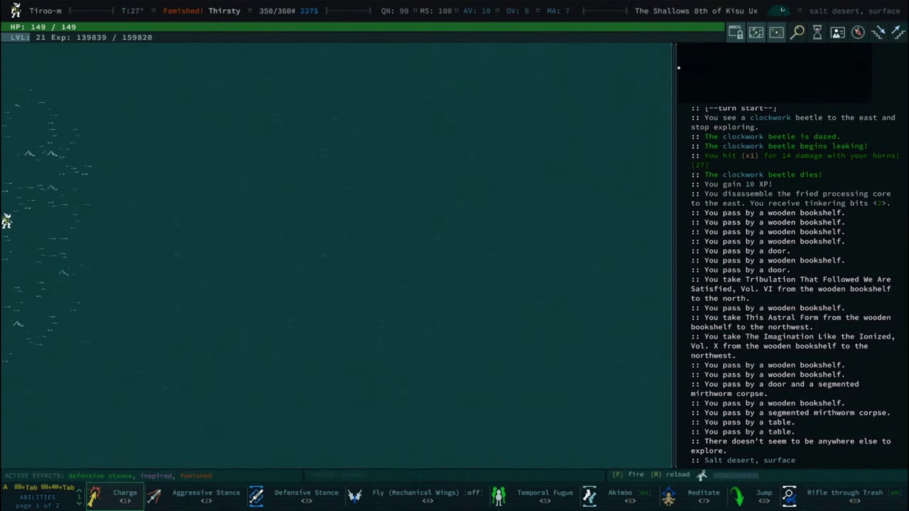
{"action": "key", "text": "Left"}
{"action": "key", "text": "x"}
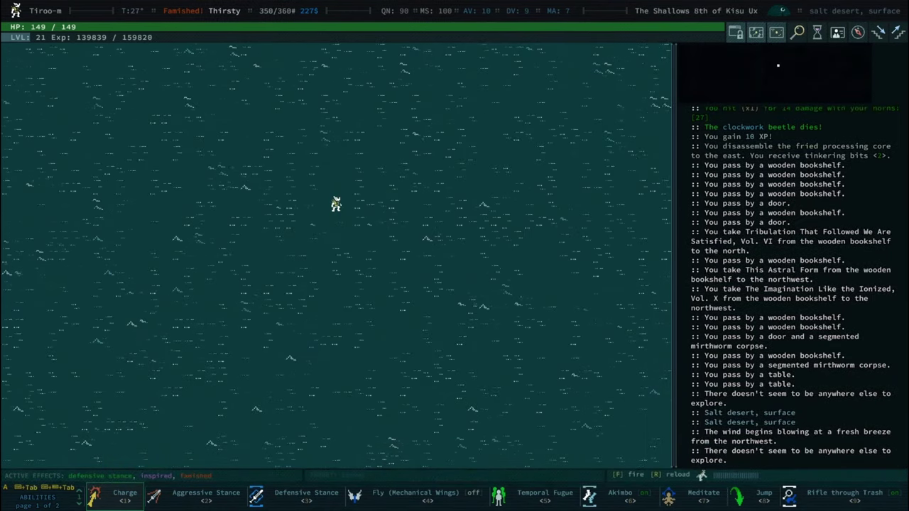
{"action": "key", "text": "Up"}
{"action": "key", "text": "Up"}
{"action": "key", "text": "Up"}
{"action": "key", "text": "Up"}
{"action": "key", "text": "Up"}
{"action": "key", "text": "Up"}
{"action": "key", "text": "Up"}
{"action": "key", "text": "Up"}
{"action": "key", "text": "Up"}
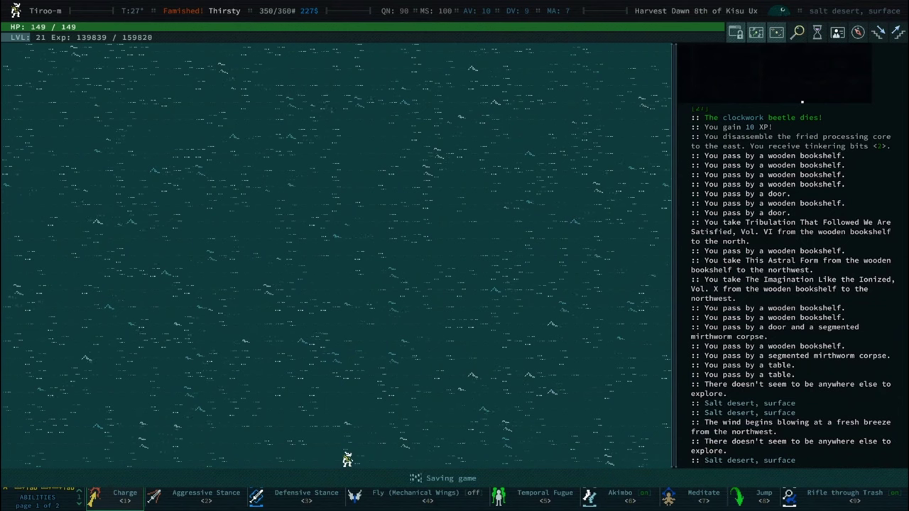
{"action": "key", "text": "Left"}
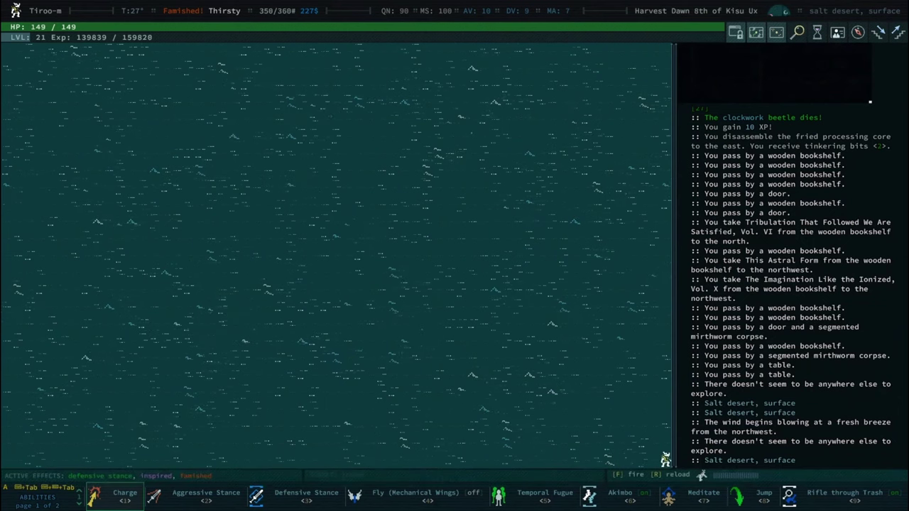
Make camp, then cook and eat a meal of canned Have-It-All
{"action": "key", "text": "Right"}
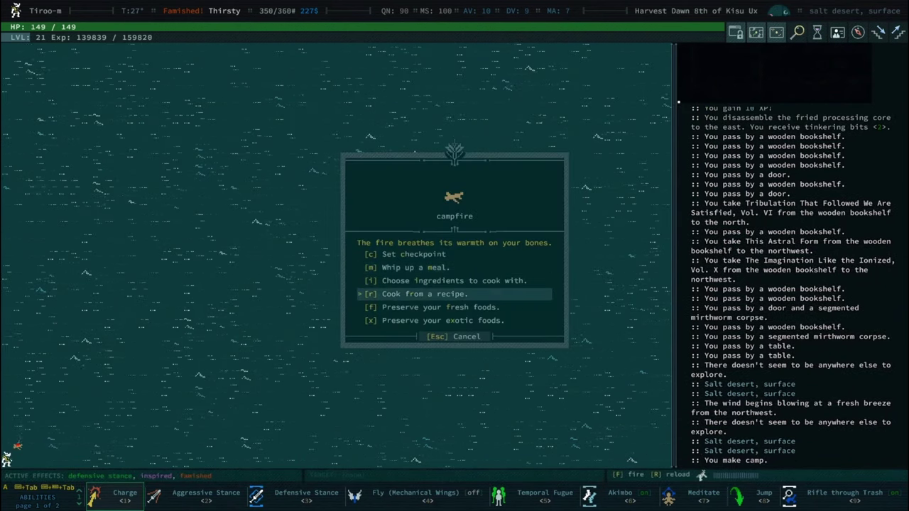
{"action": "key", "text": "Up"}
{"action": "key", "text": "Return"}
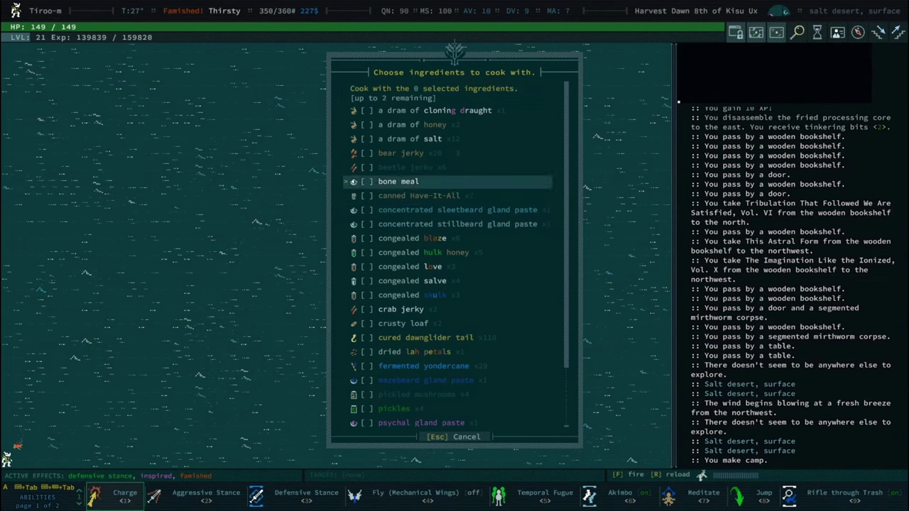
{"action": "key", "text": "Down"}
{"action": "key", "text": "Return"}
{"action": "key", "text": "Up"}
{"action": "key", "text": "Up"}
{"action": "key", "text": "Up"}
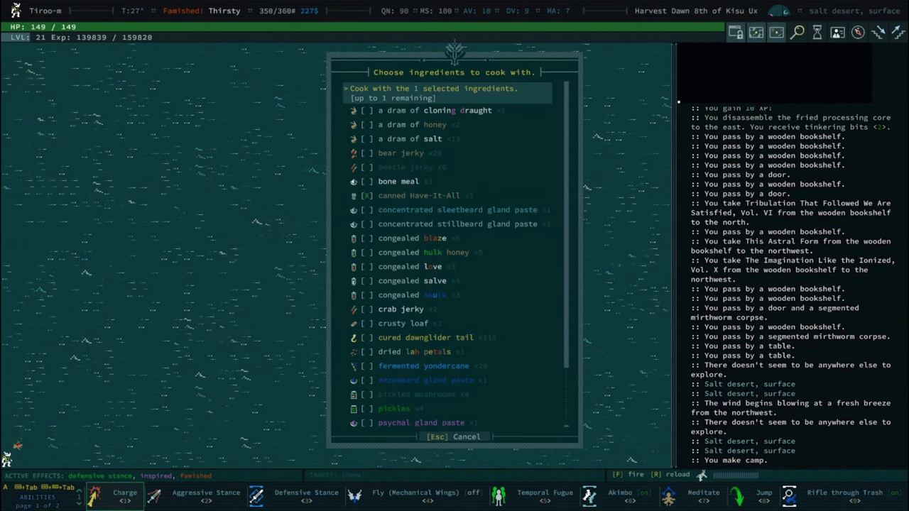
{"action": "key", "text": "Return"}
{"action": "key", "text": "space"}
{"action": "key", "text": "space"}
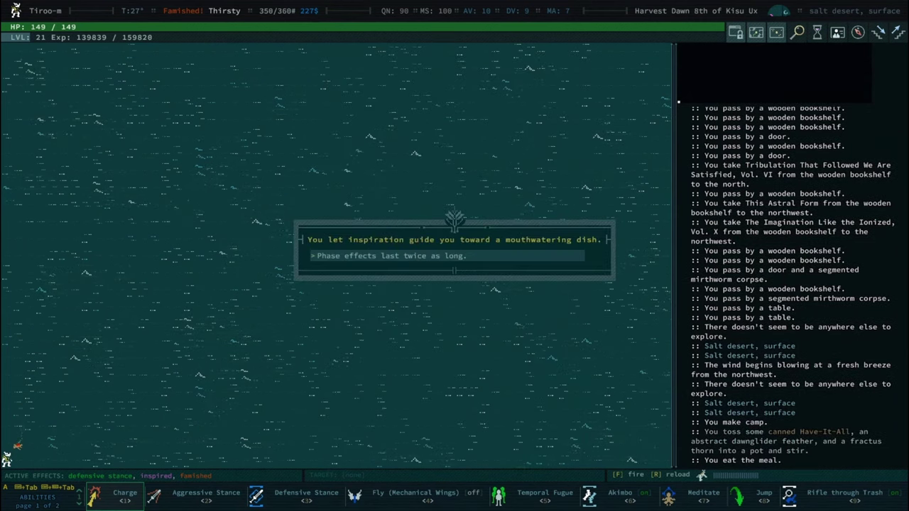
{"action": "key", "text": "space"}
{"action": "key", "text": "Down"}
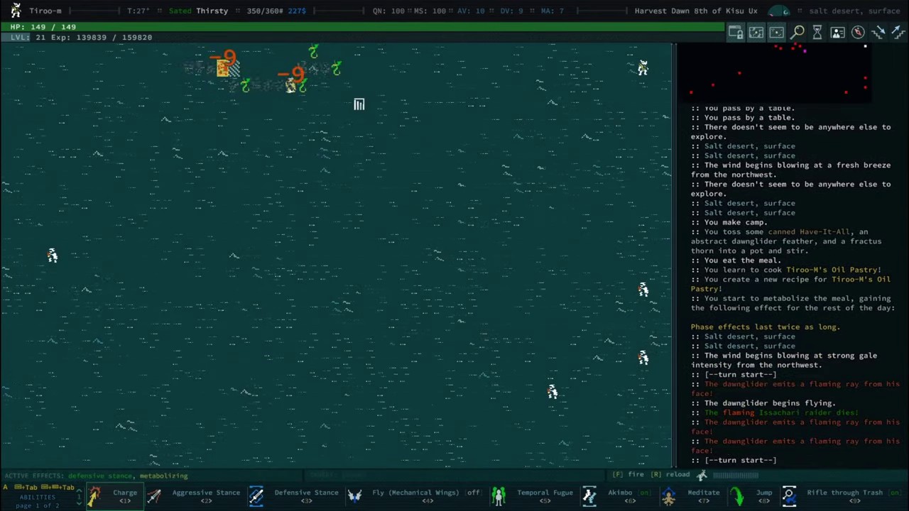
Reload the chain pistol and shoot the dawngliders
{"action": "key", "text": "5"}
{"action": "key", "text": "5"}
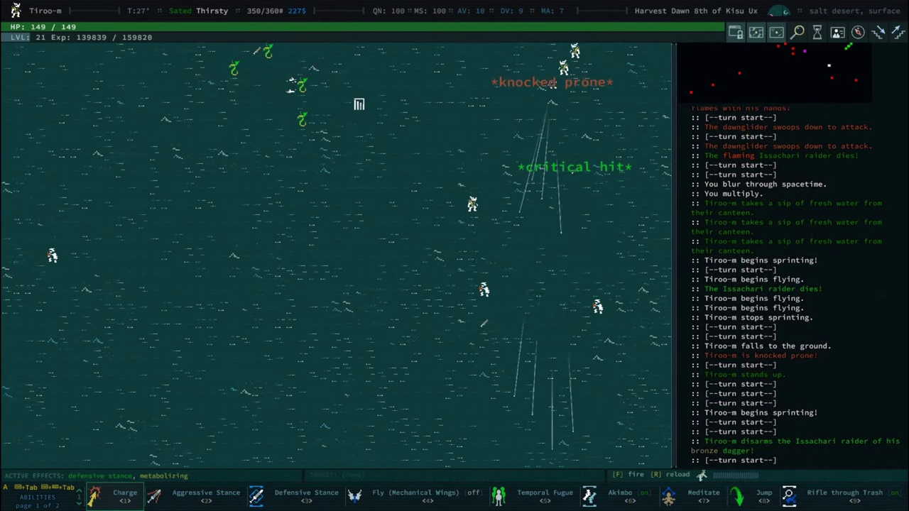
{"action": "key", "text": "r"}
{"action": "key", "text": "f"}
{"action": "key", "text": "f"}
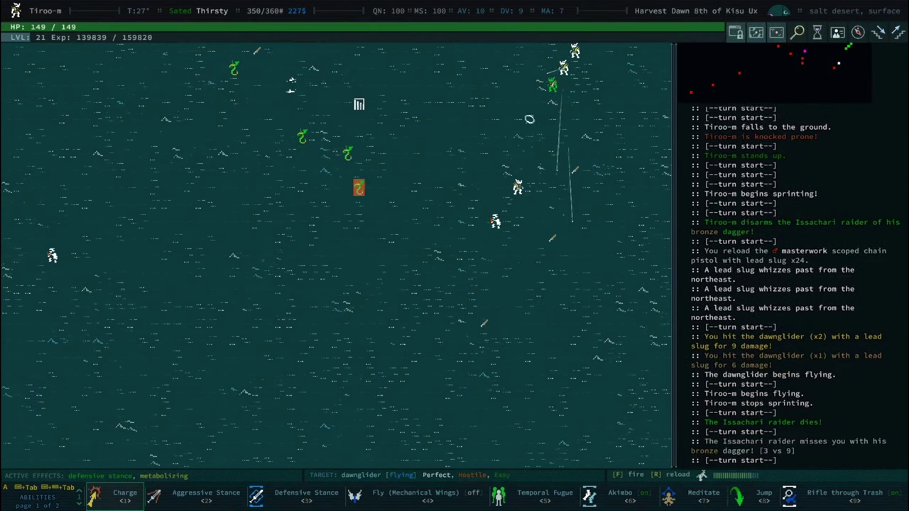
{"action": "key", "text": "f"}
{"action": "key", "text": "f"}
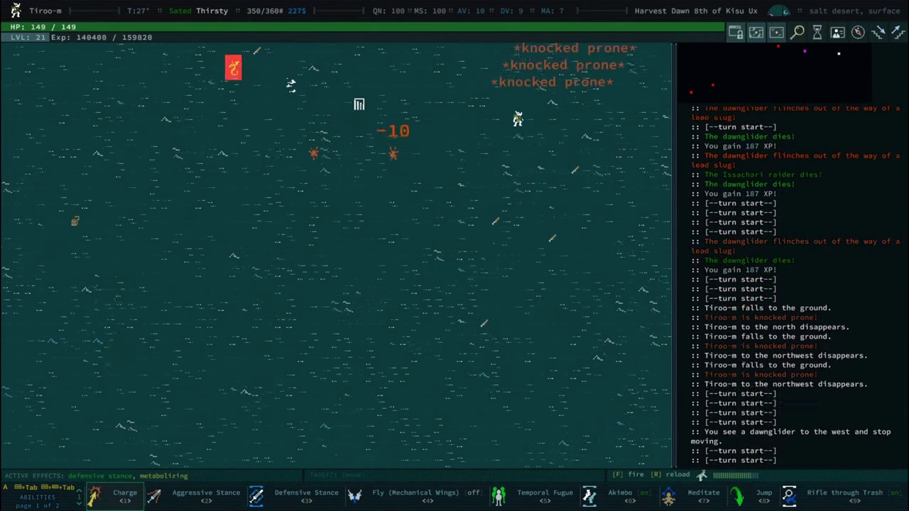
{"action": "key", "text": "f"}
{"action": "key", "text": "f"}
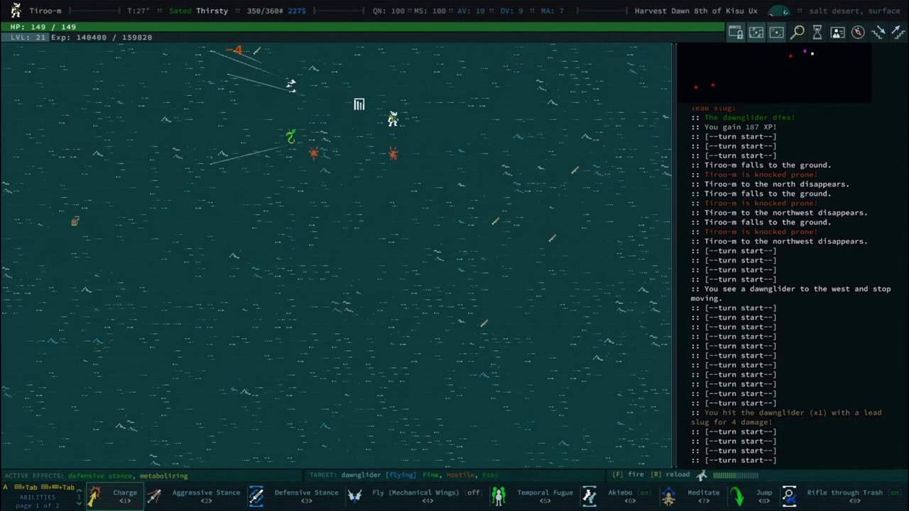
{"action": "key", "text": "f"}
{"action": "key", "text": "f"}
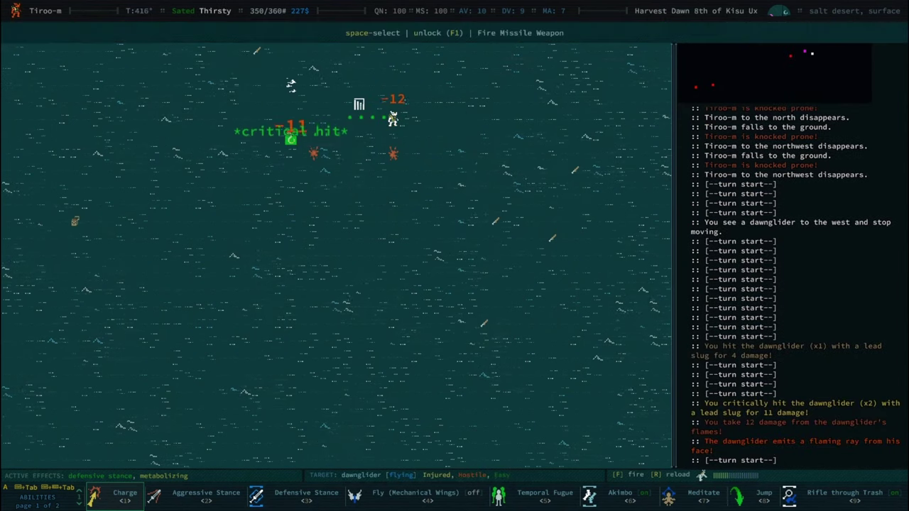
{"action": "key", "text": "f"}
{"action": "key", "text": "f"}
Walk southwest to the Issachari raiders and fight them
{"action": "key", "text": "r"}
{"action": "key", "text": "0"}
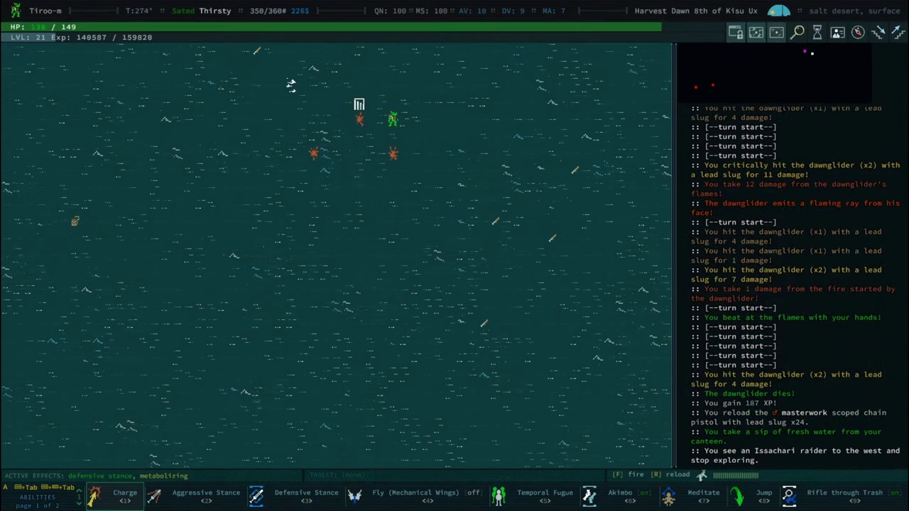
{"action": "key", "text": "0"}
{"action": "key", "text": "0"}
{"action": "key", "text": "KP_1"}
{"action": "key", "text": "KP_1"}
{"action": "key", "text": "KP_1"}
{"action": "key", "text": "KP_1"}
{"action": "key", "text": "KP_1"}
{"action": "key", "text": "KP_1"}
{"action": "key", "text": "KP_1"}
{"action": "key", "text": "KP_1"}
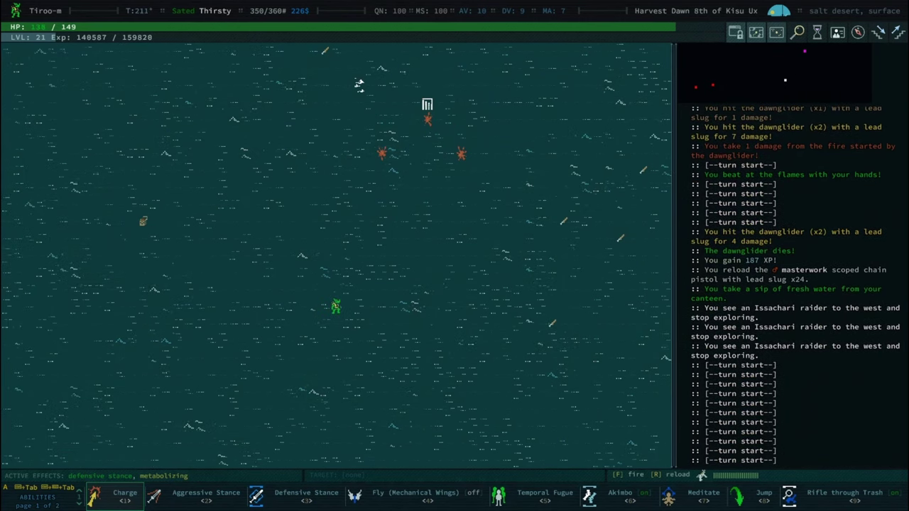
{"action": "key", "text": "KP_1"}
{"action": "key", "text": "KP_1"}
{"action": "key", "text": "KP_4"}
{"action": "key", "text": "KP_4"}
{"action": "key", "text": "KP_4"}
{"action": "key", "text": "KP_4"}
{"action": "key", "text": "KP_4"}
{"action": "key", "text": "KP_4"}
{"action": "key", "text": "KP_4"}
{"action": "key", "text": "KP_4"}
{"action": "key", "text": "KP_4"}
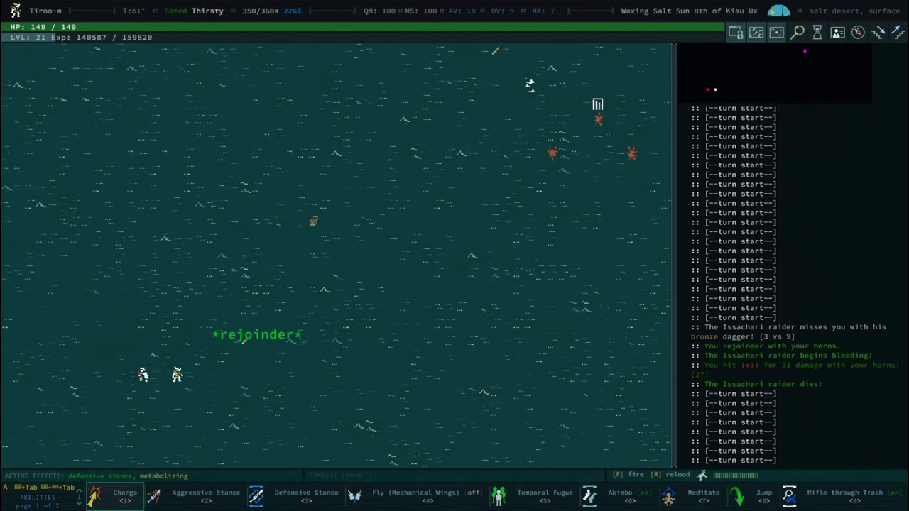
{"action": "key", "text": "KP_4"}
{"action": "key", "text": "KP_4"}
{"action": "key", "text": "0"}
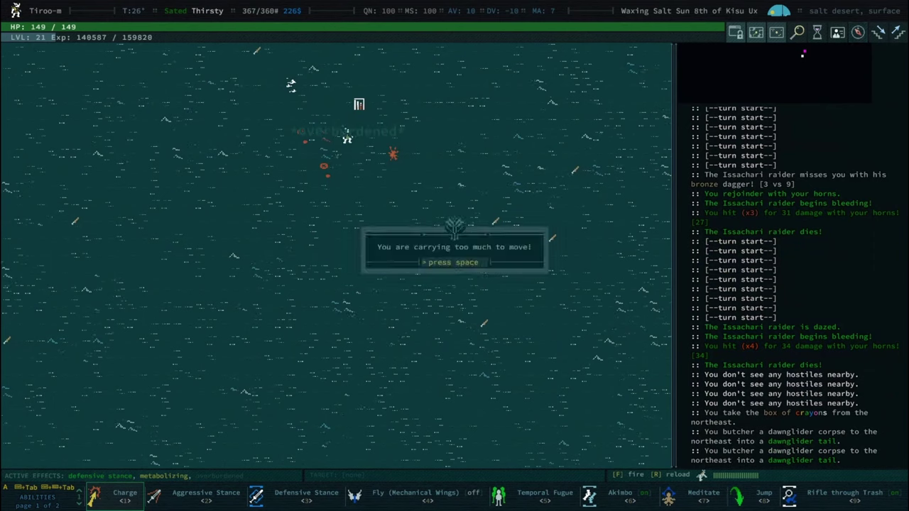
Dismiss the overloaded warning and make camp where Tiroo-m stands
{"action": "key", "text": "space"}
{"action": "key", "text": "0"}
{"action": "key", "text": "space"}
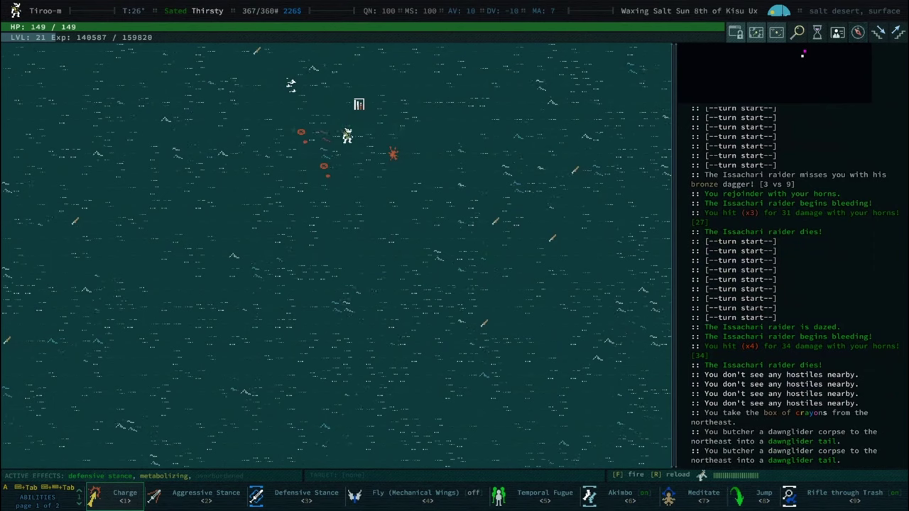
{"action": "key", "text": "0"}
{"action": "key", "text": "0"}
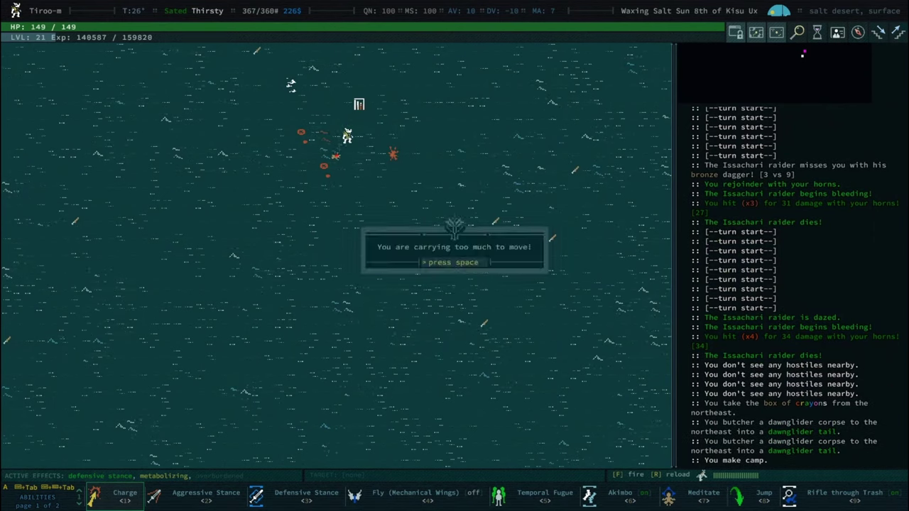
{"action": "key", "text": "space"}
Preserve the dawnglider tails and worm meat at the campfire
{"action": "key", "text": "f"}
{"action": "key", "text": "space"}
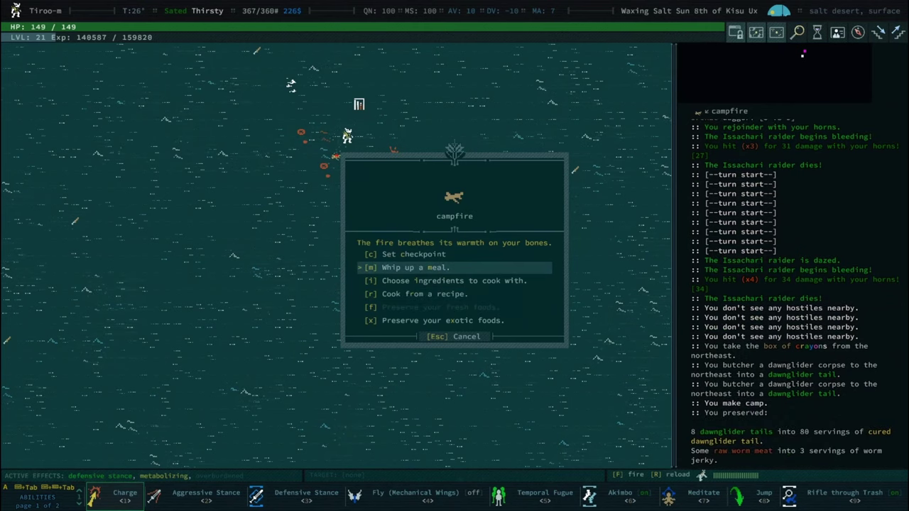
{"action": "key", "text": "Escape"}
{"action": "key", "text": "1"}
{"action": "key", "text": "1"}
Draw a green picture with the box of crayons
{"action": "key", "text": "i"}
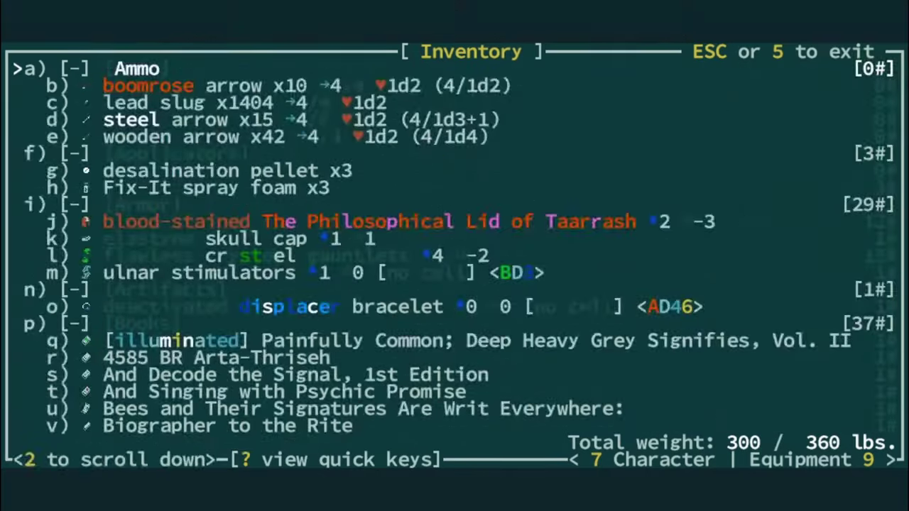
{"action": "key", "text": "w"}
{"action": "type", "text": "The Kesil F"}
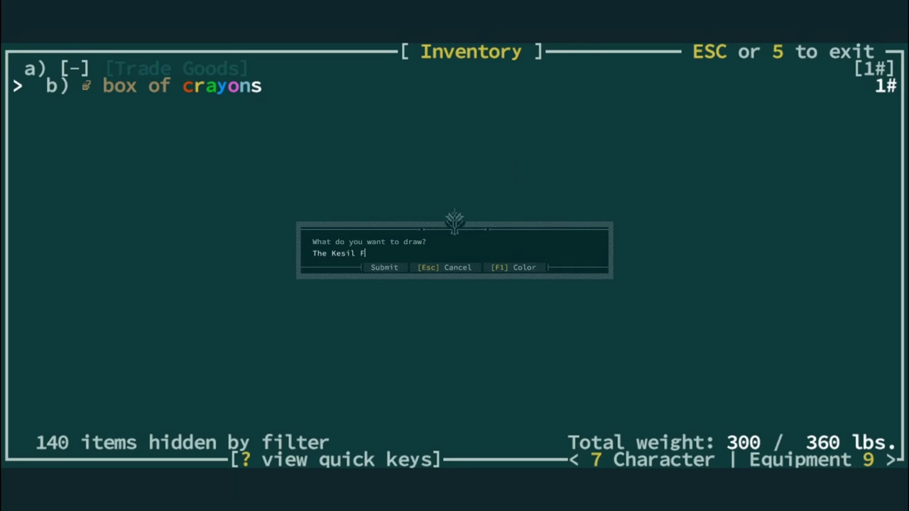
{"action": "key", "text": "Return"}
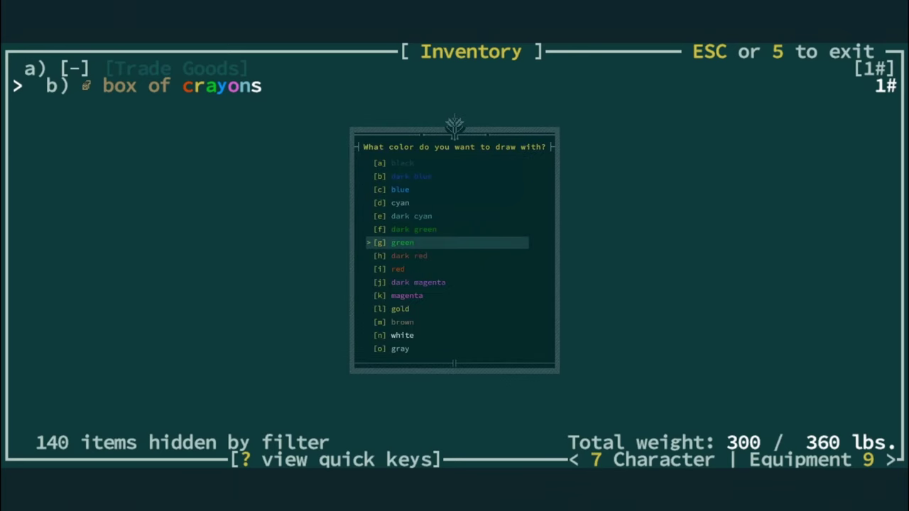
{"action": "key", "text": "Return"}
Walk south, then east into the next salt desert zone
{"action": "key", "text": "Down"}
{"action": "key", "text": "Down"}
{"action": "key", "text": "Down"}
{"action": "key", "text": "Down"}
{"action": "key", "text": "Down"}
{"action": "key", "text": "Down"}
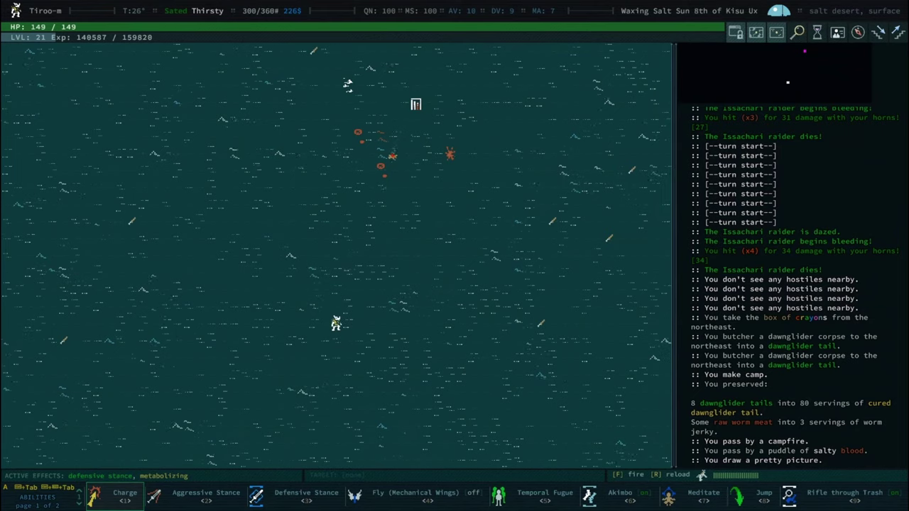
{"action": "key", "text": "0"}
{"action": "key", "text": "Right"}
{"action": "key", "text": "Right"}
{"action": "key", "text": "Right"}
{"action": "key", "text": "Right"}
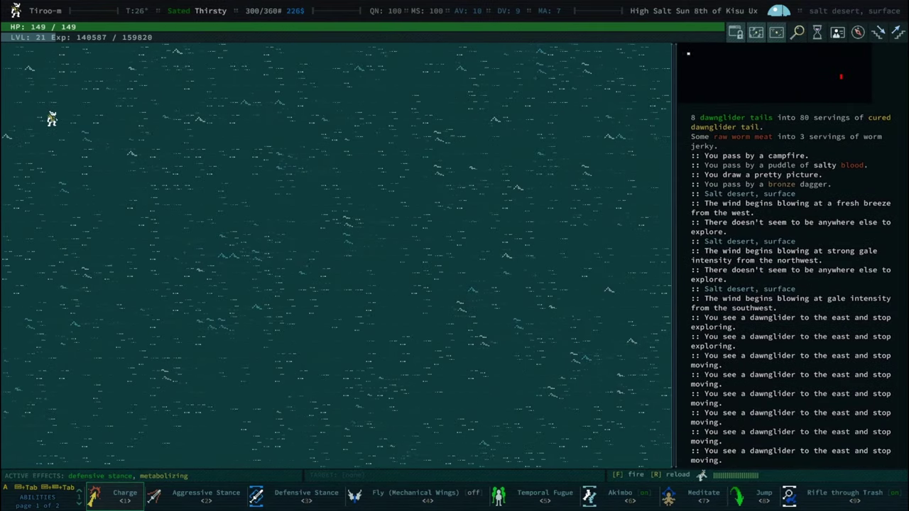
Move east and shoot the dawnglider dead
{"action": "key", "text": "Right"}
{"action": "key", "text": "Right"}
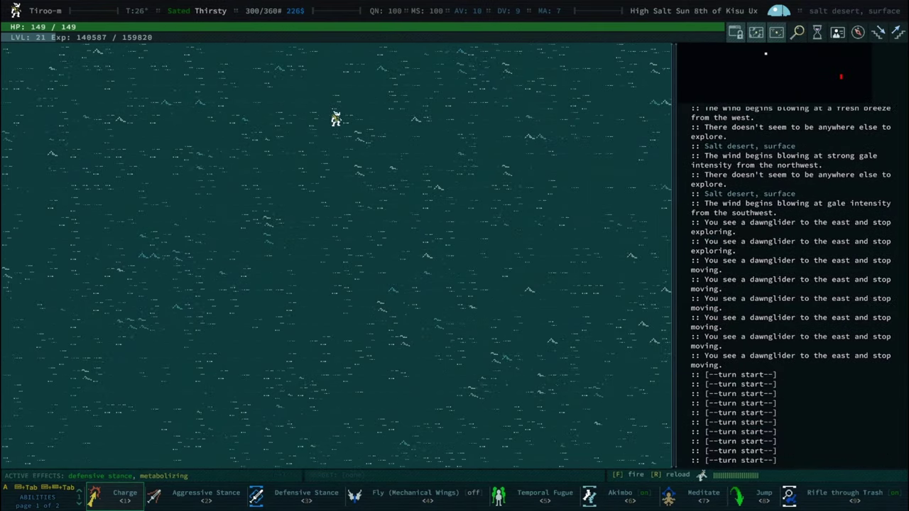
{"action": "key", "text": "Right"}
{"action": "key", "text": "Right"}
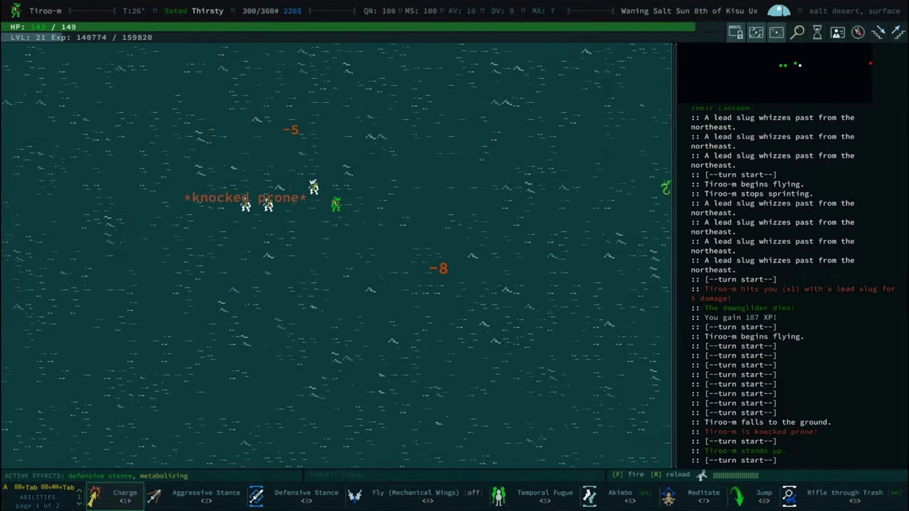
{"action": "key", "text": "Right"}
{"action": "key", "text": "Right"}
{"action": "key", "text": "Right"}
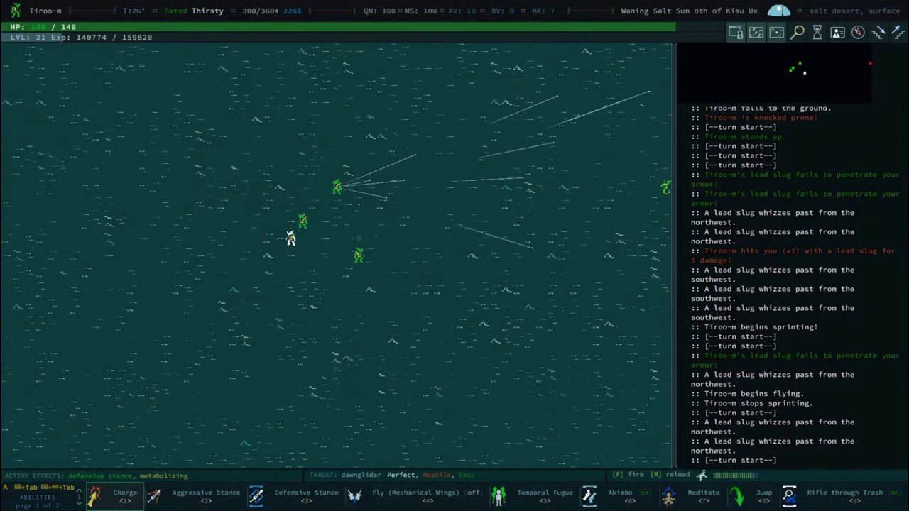
{"action": "key", "text": "Right"}
{"action": "key", "text": "Right"}
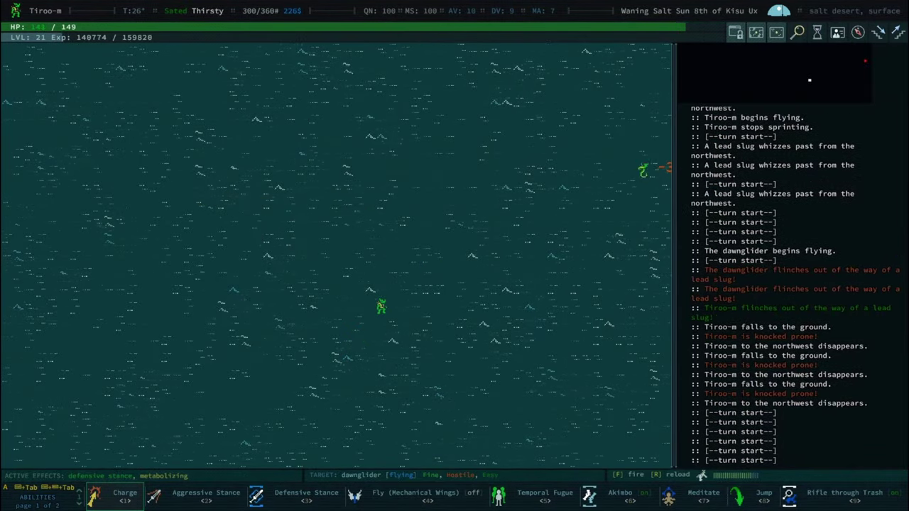
{"action": "key", "text": "f"}
{"action": "key", "text": "f"}
{"action": "key", "text": "f"}
{"action": "key", "text": "space"}
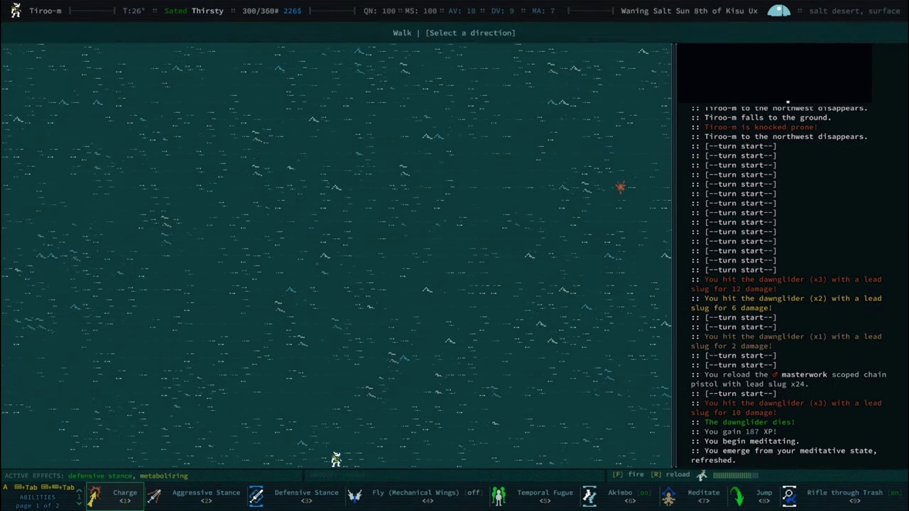
{"action": "key", "text": "Escape"}
Meditate to recover, then travel on through the salt desert zones
{"action": "key", "text": "0"}
{"action": "key", "text": "space"}
{"action": "key", "text": "Right"}
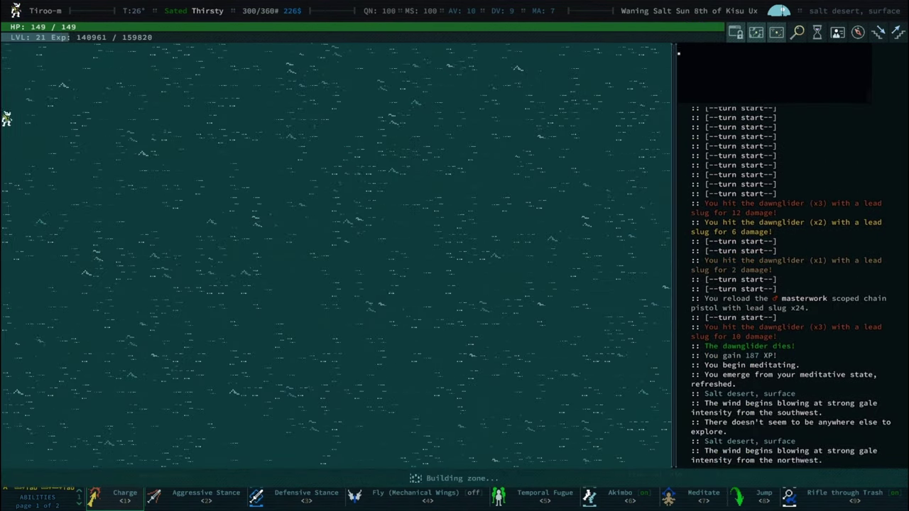
{"action": "key", "text": "space"}
{"action": "key", "text": "Down"}
{"action": "key", "text": "space"}
{"action": "key", "text": "Left"}
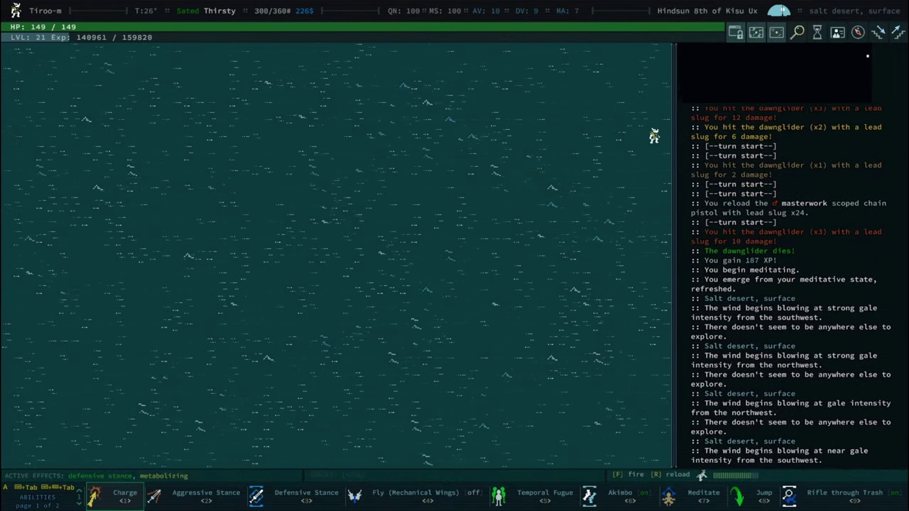
Cross the slime-drenched desert to the forgotten ruins and make camp
{"action": "key", "text": "Down"}
{"action": "key", "text": "space"}
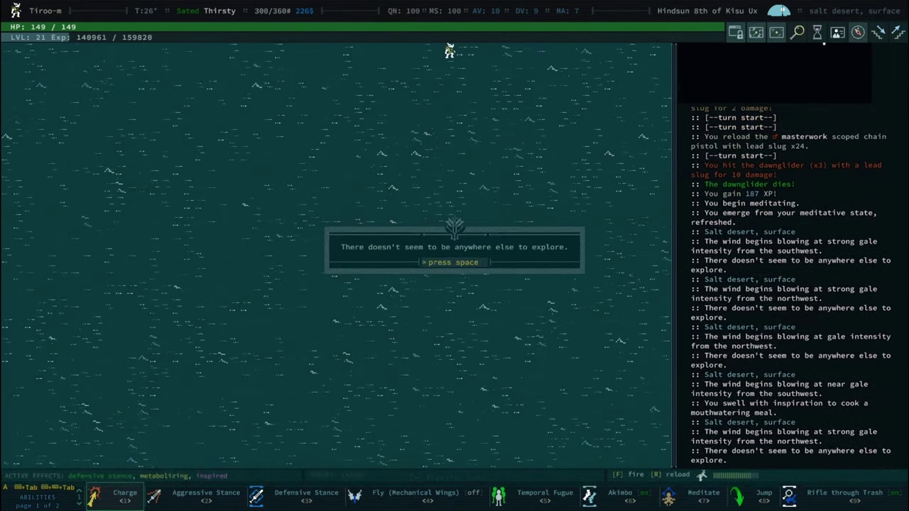
{"action": "key", "text": "Escape"}
{"action": "key", "text": "Right"}
{"action": "key", "text": "Right"}
{"action": "key", "text": "Right"}
{"action": "key", "text": "Right"}
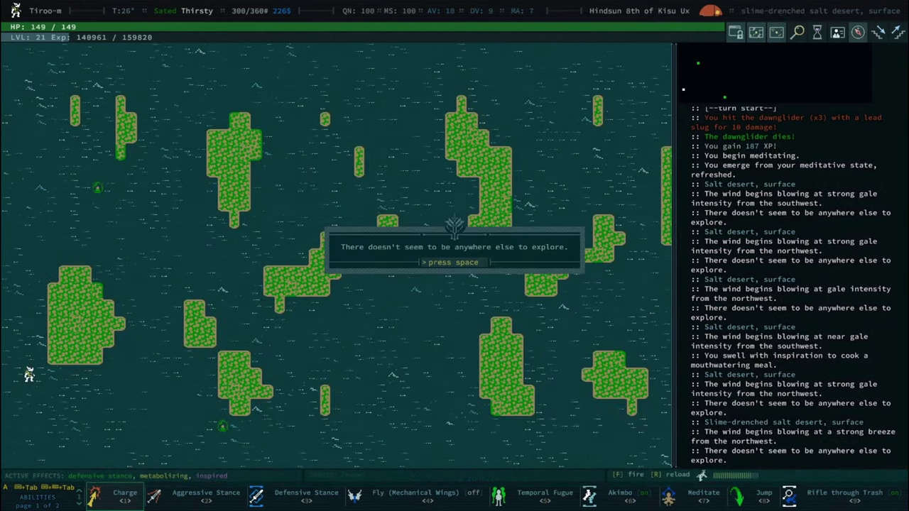
{"action": "key", "text": "space"}
{"action": "key", "text": "Down"}
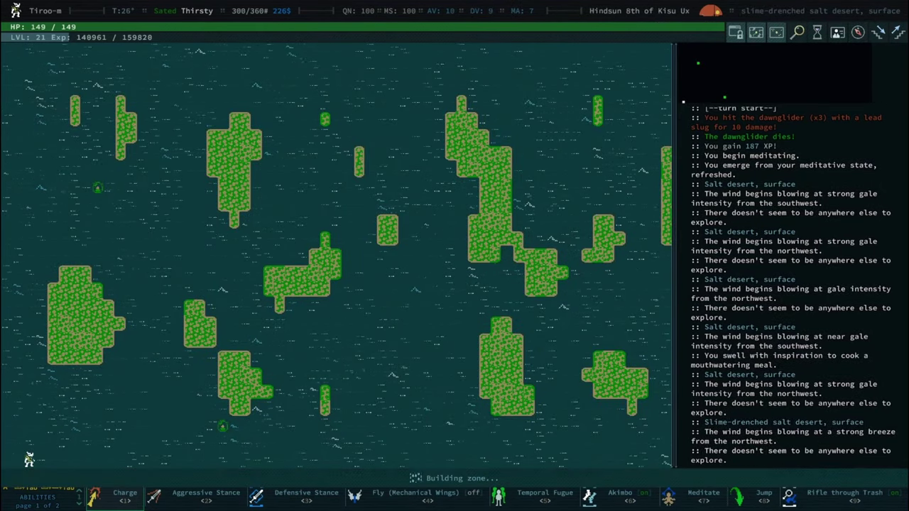
{"action": "key", "text": "space"}
{"action": "key", "text": "space"}
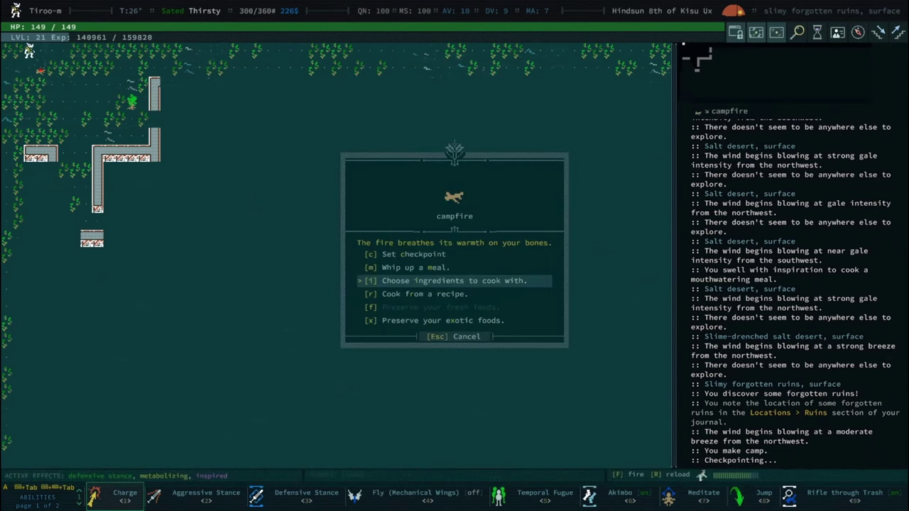
Choose two cooking ingredients, including the cured dawnglider tail
{"action": "key", "text": "i"}
{"action": "key", "text": "Down"}
{"action": "key", "text": "Down"}
{"action": "key", "text": "Down"}
{"action": "key", "text": "Up"}
{"action": "key", "text": "Up"}
{"action": "key", "text": "Up"}
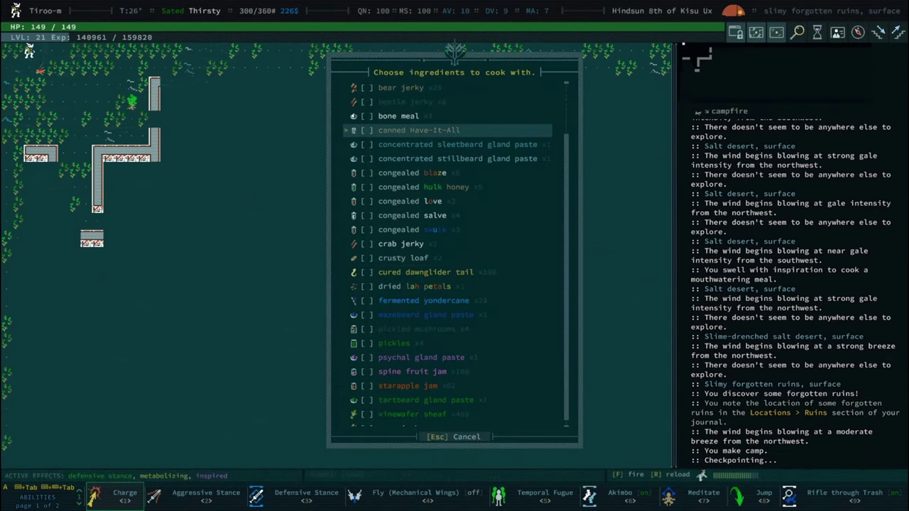
{"action": "key", "text": "Down"}
{"action": "key", "text": "Down"}
{"action": "key", "text": "Down"}
{"action": "key", "text": "Down"}
{"action": "key", "text": "Down"}
{"action": "key", "text": "Down"}
{"action": "key", "text": "Down"}
{"action": "key", "text": "space"}
{"action": "key", "text": "Up"}
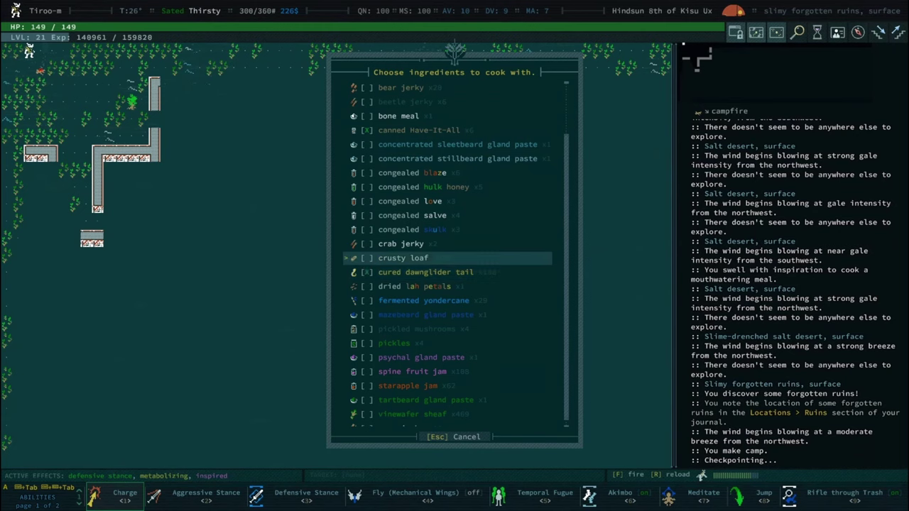
{"action": "key", "text": "Up"}
{"action": "key", "text": "Up"}
{"action": "key", "text": "Up"}
{"action": "key", "text": "Up"}
{"action": "key", "text": "Up"}
{"action": "key", "text": "Up"}
{"action": "key", "text": "Up"}
{"action": "key", "text": "Up"}
{"action": "key", "text": "Up"}
{"action": "key", "text": "Up"}
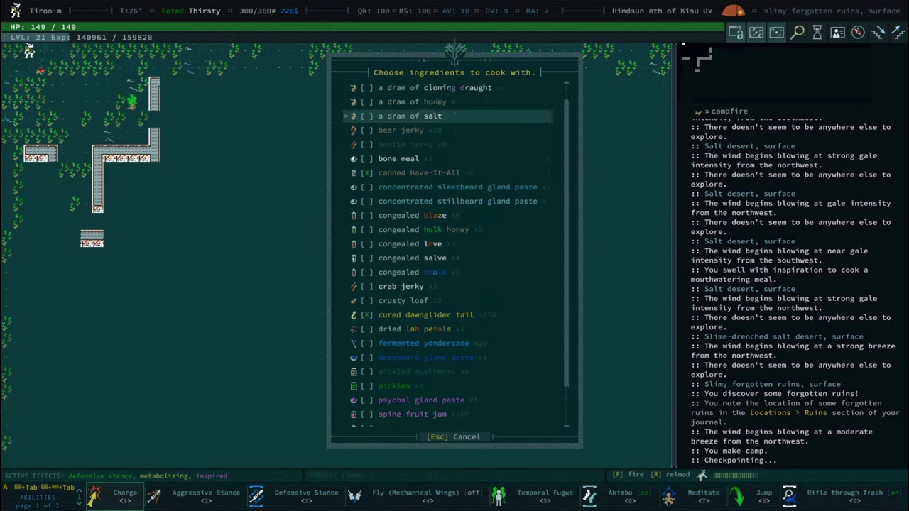
{"action": "key", "text": "Down"}
{"action": "key", "text": "Down"}
{"action": "key", "text": "Down"}
{"action": "key", "text": "Up"}
{"action": "key", "text": "Up"}
{"action": "key", "text": "Up"}
{"action": "key", "text": "Up"}
{"action": "key", "text": "Up"}
{"action": "key", "text": "Up"}
{"action": "key", "text": "Down"}
{"action": "key", "text": "Down"}
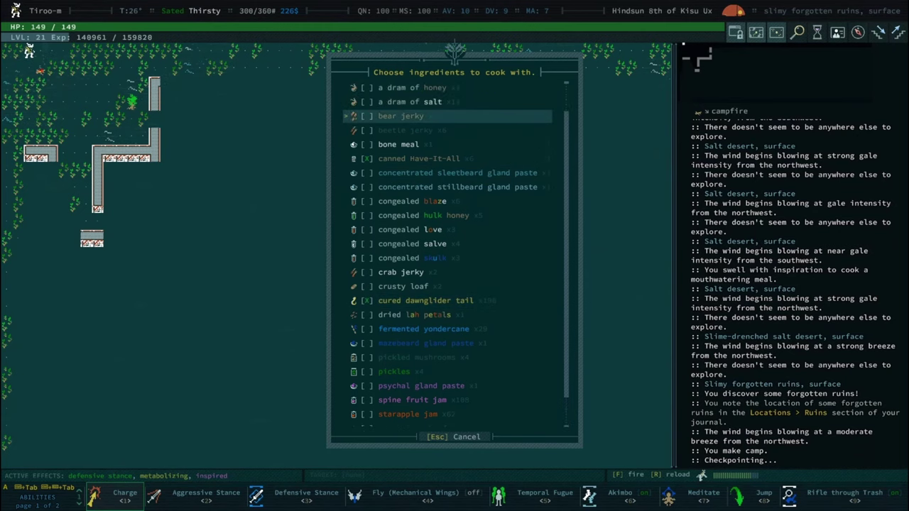
{"action": "key", "text": "Up"}
Cook and eat the meal, gaining Breathe Sleep Gas and Flaming Ray
{"action": "key", "text": "space"}
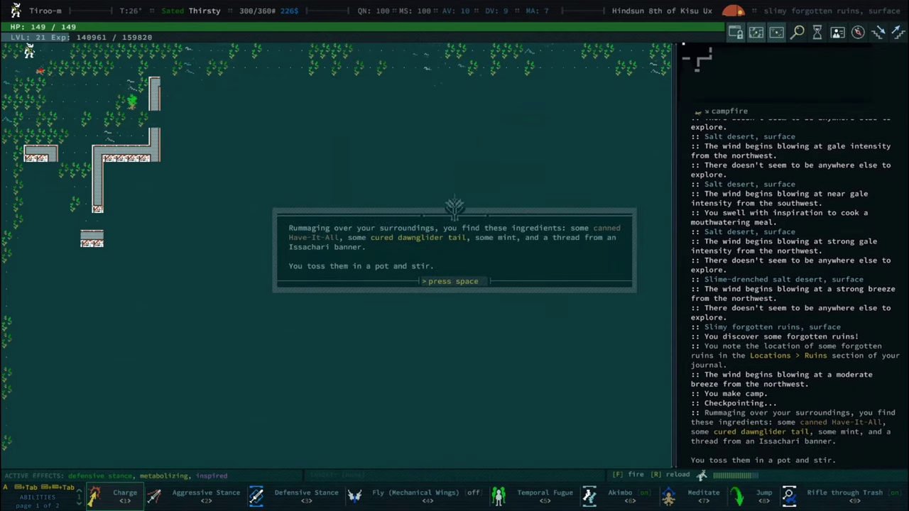
{"action": "key", "text": "space"}
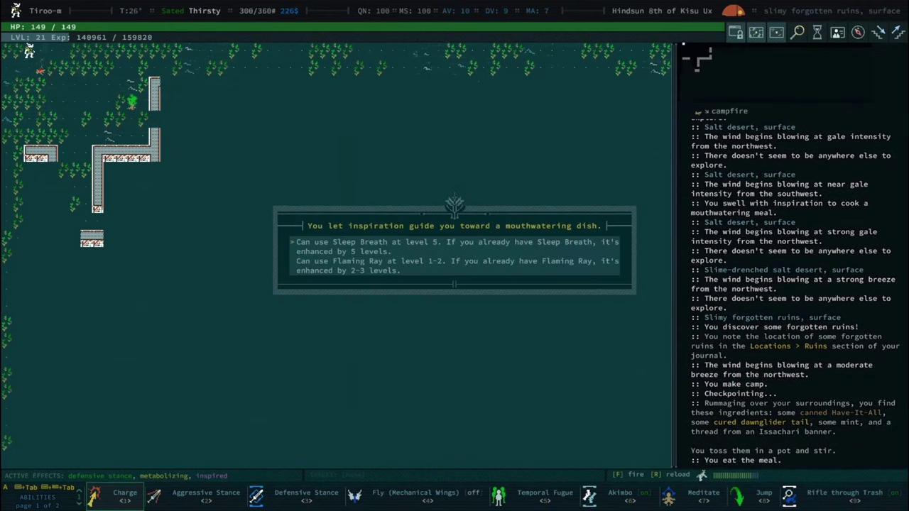
{"action": "key", "text": "space"}
{"action": "key", "text": "space"}
{"action": "key", "text": "space"}
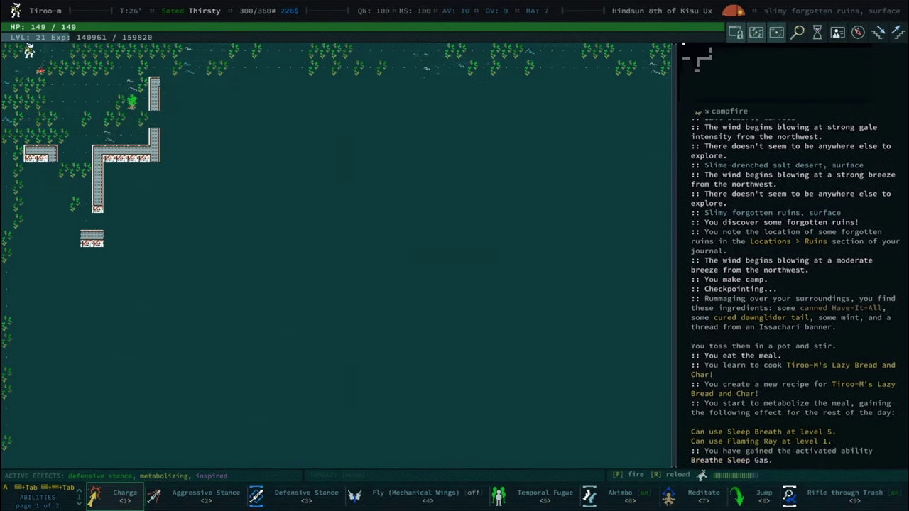
{"action": "key", "text": "Up"}
{"action": "key", "text": "x"}
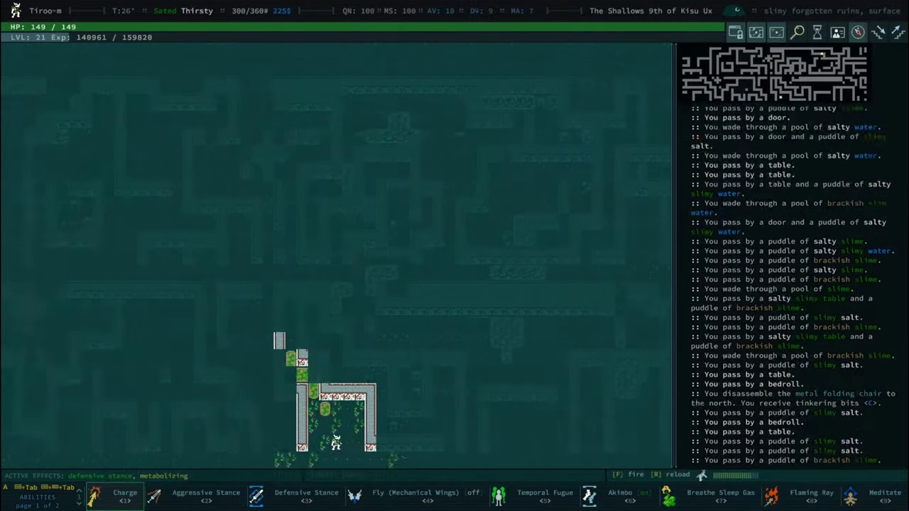
Auto-explore the slimy ruins and salt desert, then walk west into the tarry salt desert
{"action": "key", "text": "space"}
{"action": "key", "text": "less"}
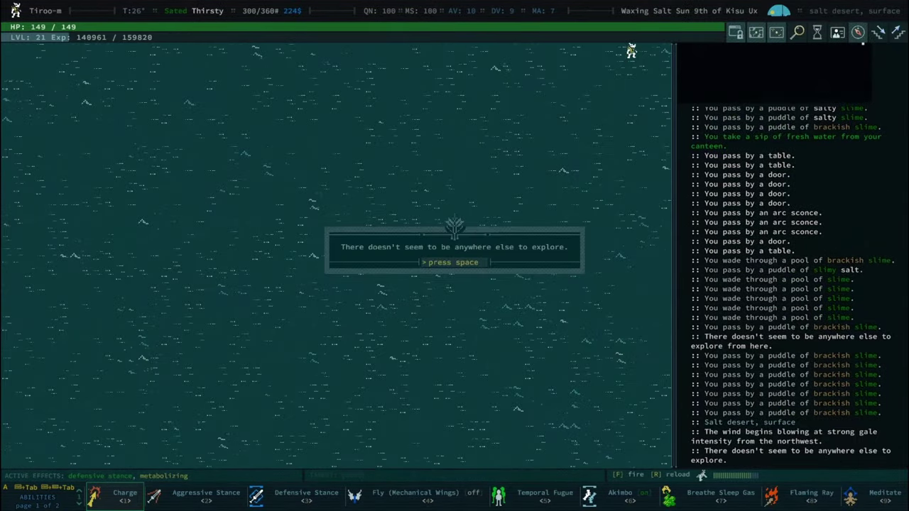
{"action": "key", "text": "space"}
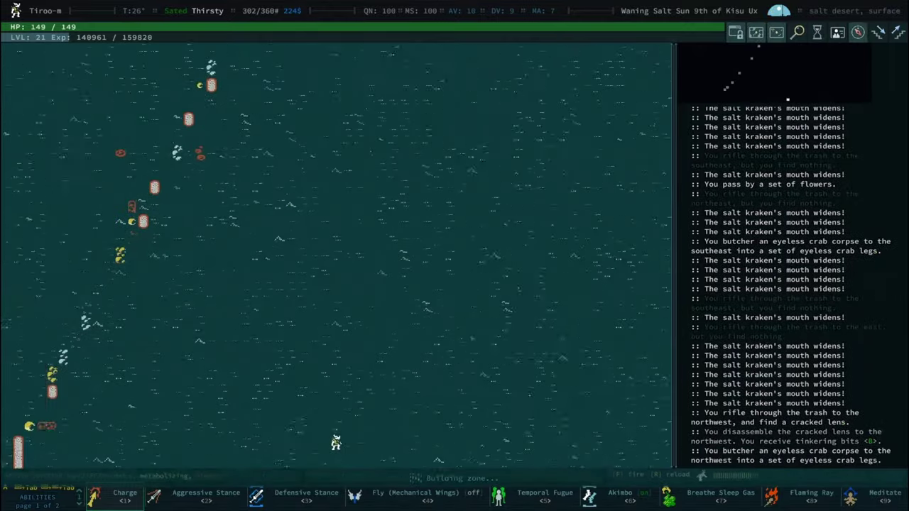
{"action": "key", "text": "space"}
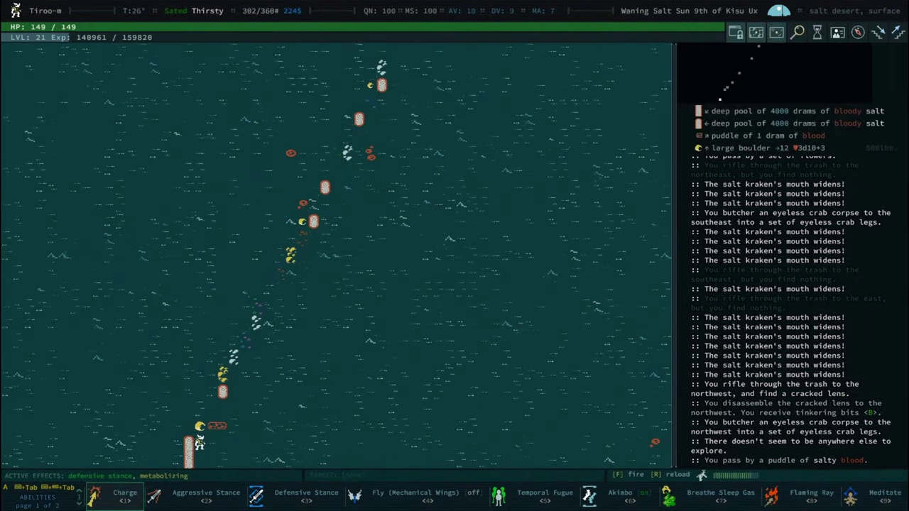
{"action": "key", "text": "w"}
{"action": "key", "text": "Left"}
{"action": "key", "text": "space"}
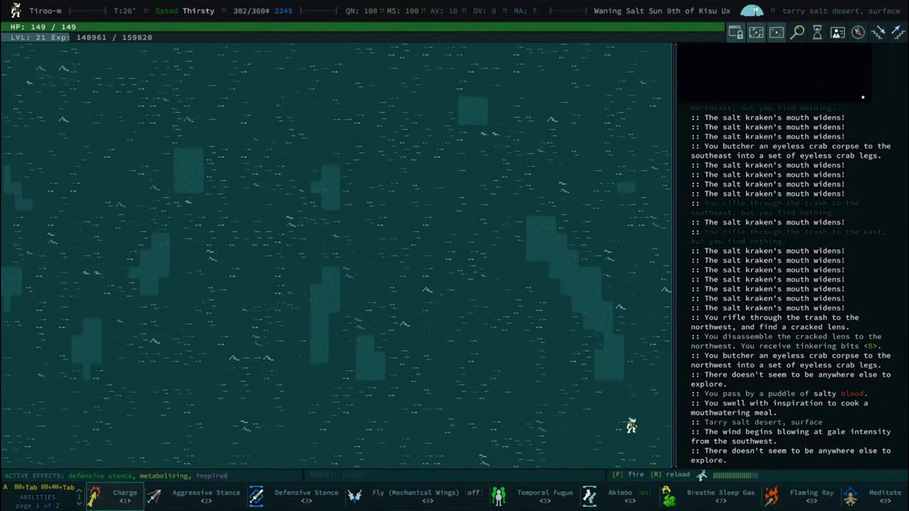
Camp and cook a dram of salt, learning Salt-Leaf Fillet and gaining Burgeoning
{"action": "key", "text": "Return"}
{"action": "key", "text": "Down"}
{"action": "key", "text": "Down"}
{"action": "key", "text": "space"}
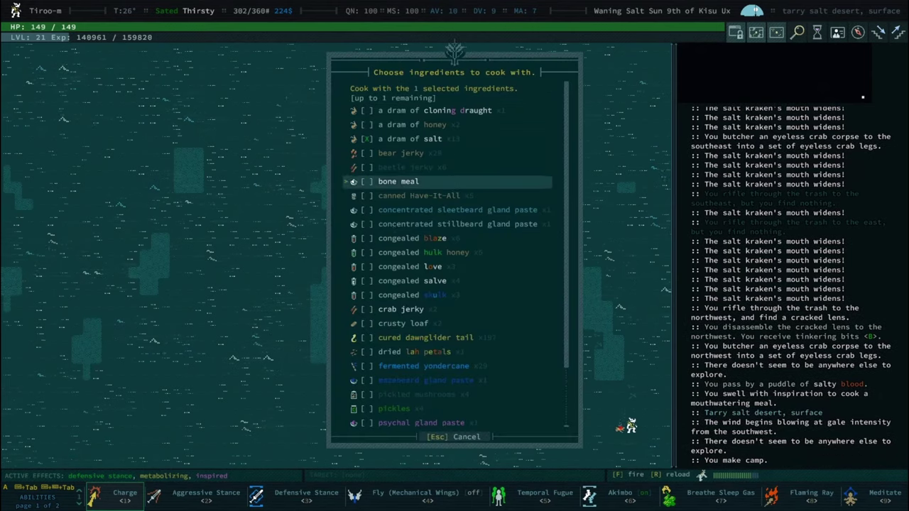
{"action": "key", "text": "space"}
{"action": "key", "text": "Up"}
{"action": "key", "text": "Up"}
{"action": "key", "text": "Up"}
{"action": "key", "text": "Return"}
{"action": "key", "text": "Return"}
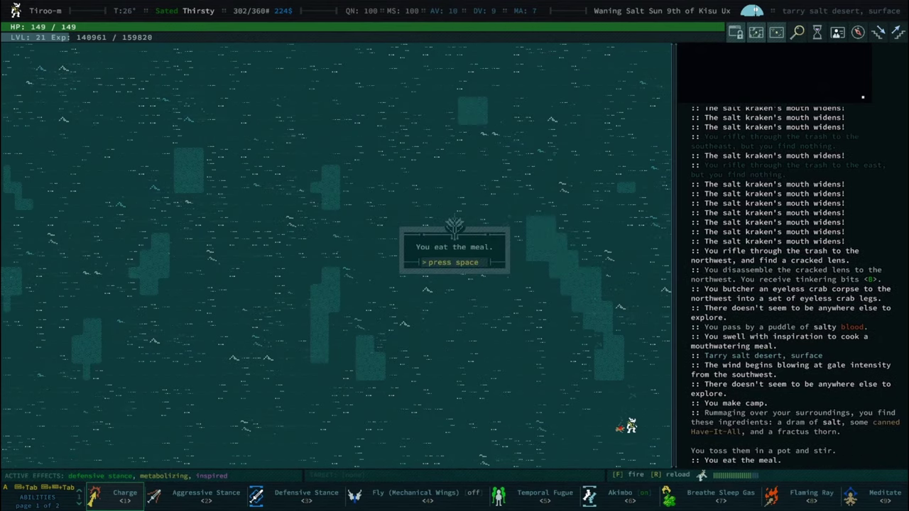
{"action": "key", "text": "Return"}
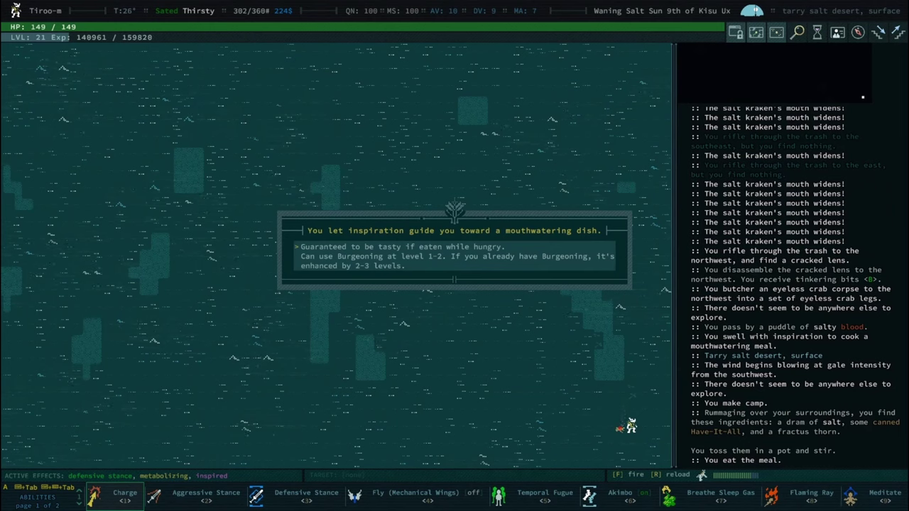
{"action": "key", "text": "Return"}
{"action": "key", "text": "Return"}
{"action": "key", "text": "Return"}
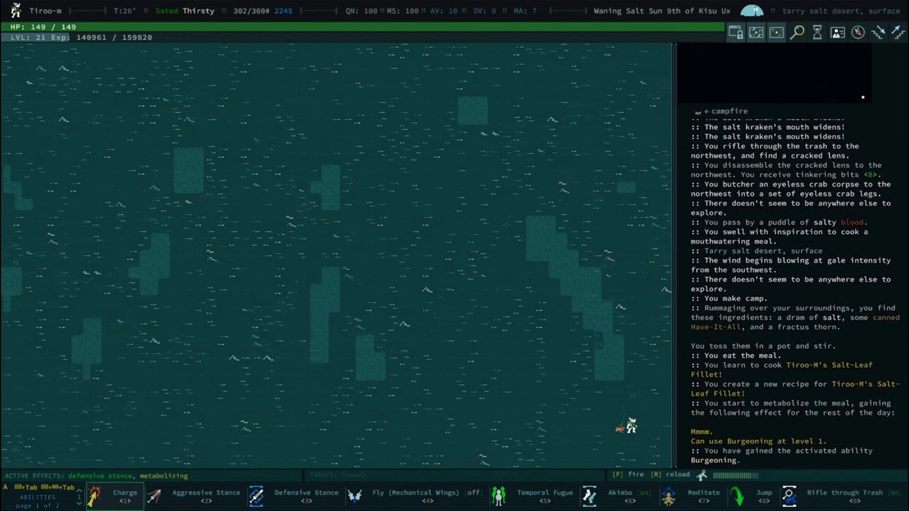
{"action": "key", "text": "Down"}
{"action": "key", "text": "Return"}
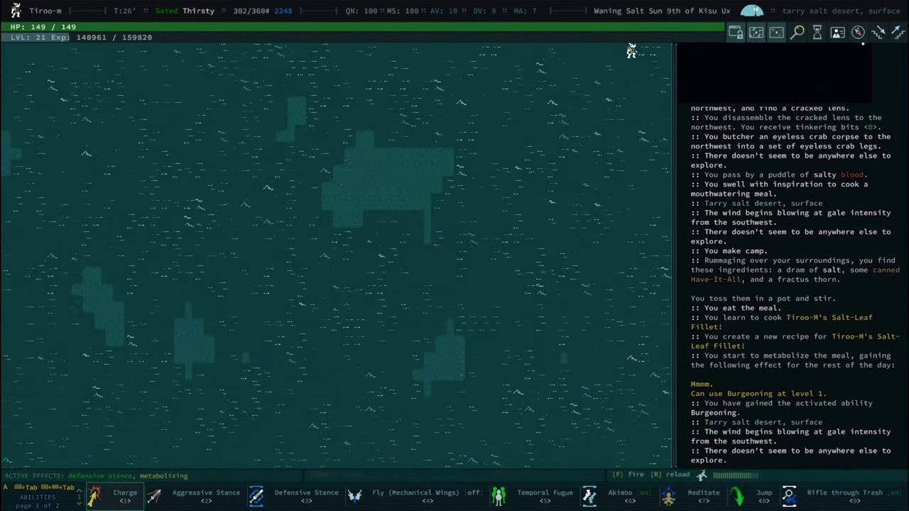
Enter the next zone, auto-explore it, and head south into open salt desert
{"action": "key", "text": "Up"}
{"action": "key", "text": "Tab"}
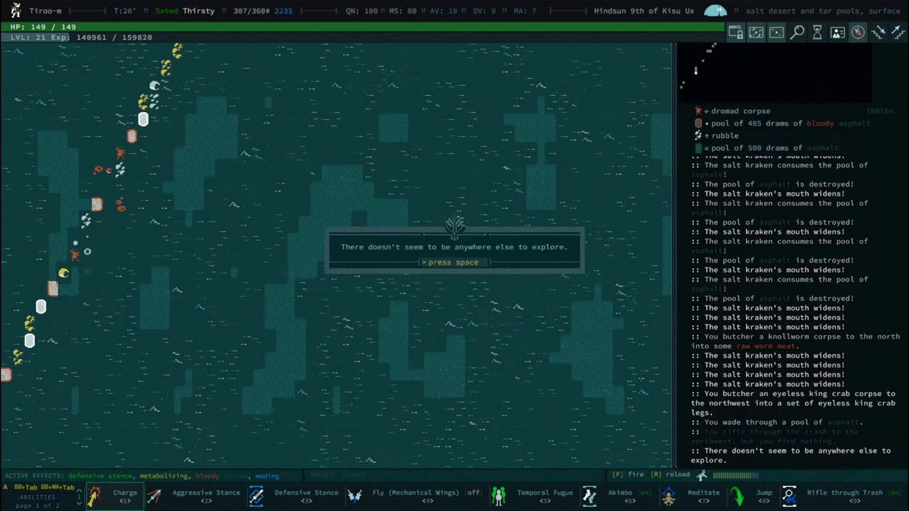
{"action": "key", "text": "space"}
{"action": "key", "text": "Down"}
{"action": "key", "text": "Tab"}
{"action": "key", "text": "Down"}
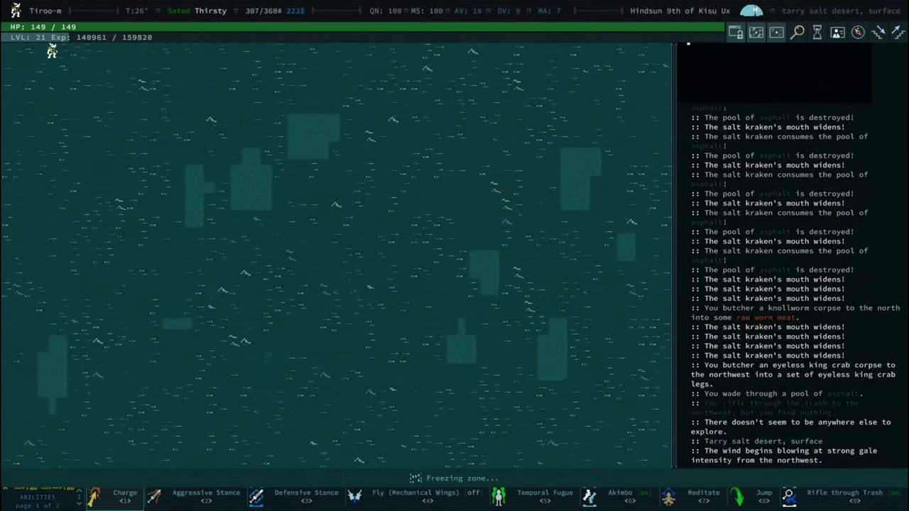
{"action": "key", "text": "5"}
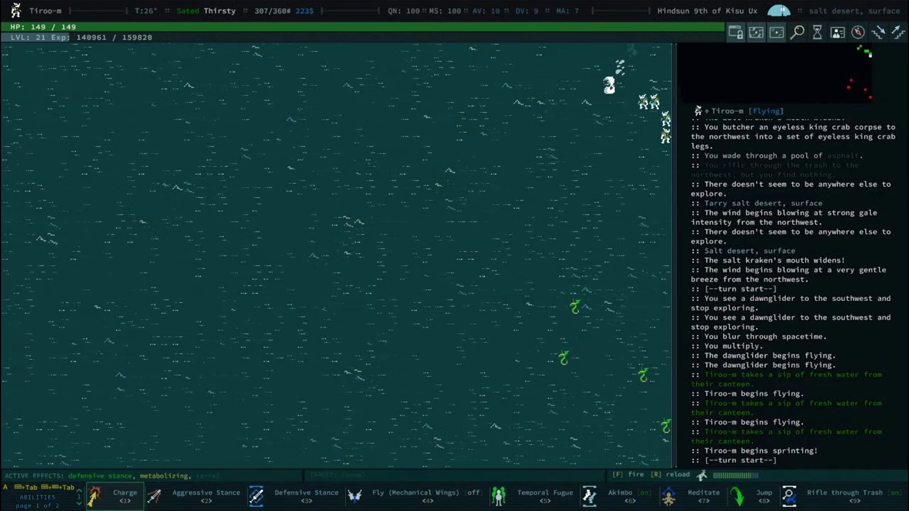
Use Burgeoning against the dawngliders, meditating to recover mid-fight, then take flight again
{"action": "key", "text": "a"}
{"action": "key", "text": "Up"}
{"action": "key", "text": "Return"}
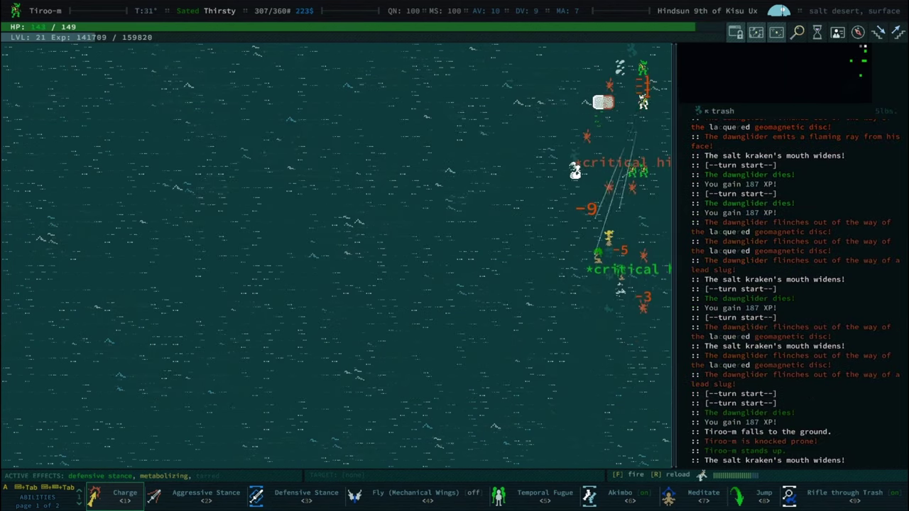
{"action": "key", "text": "7"}
{"action": "key", "text": "4"}
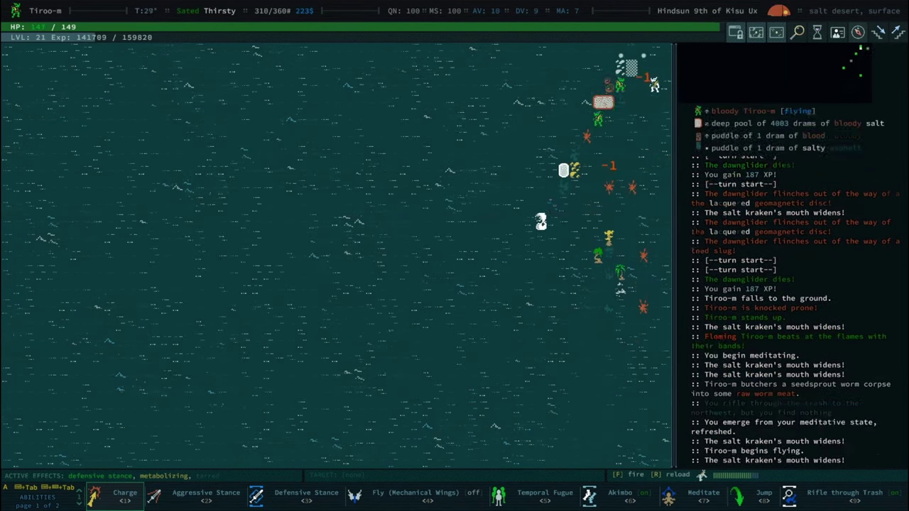
{"action": "key", "text": "0"}
Auto-explore southwest through the tarry salt desert into the salt-desert camp zone
{"action": "key", "text": "space"}
{"action": "key", "text": "0"}
{"action": "key", "text": "space"}
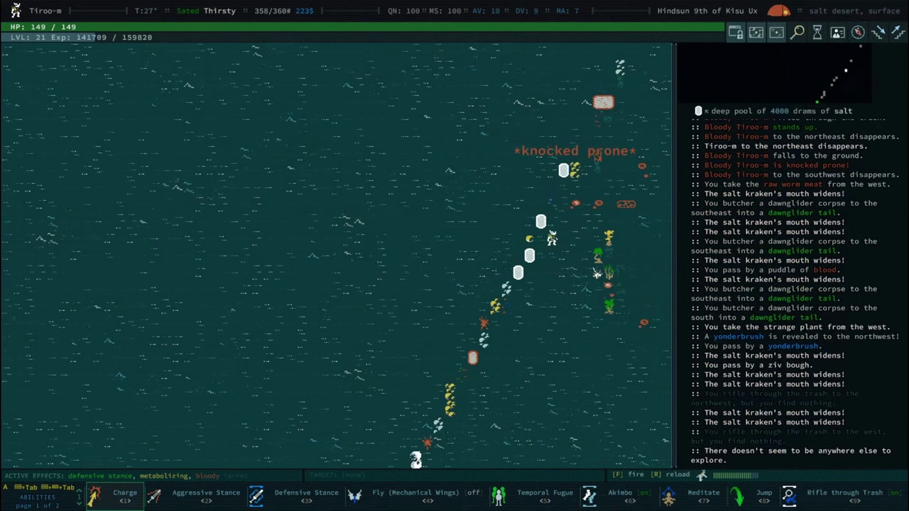
{"action": "key", "text": "0"}
{"action": "key", "text": "space"}
{"action": "key", "text": "w"}
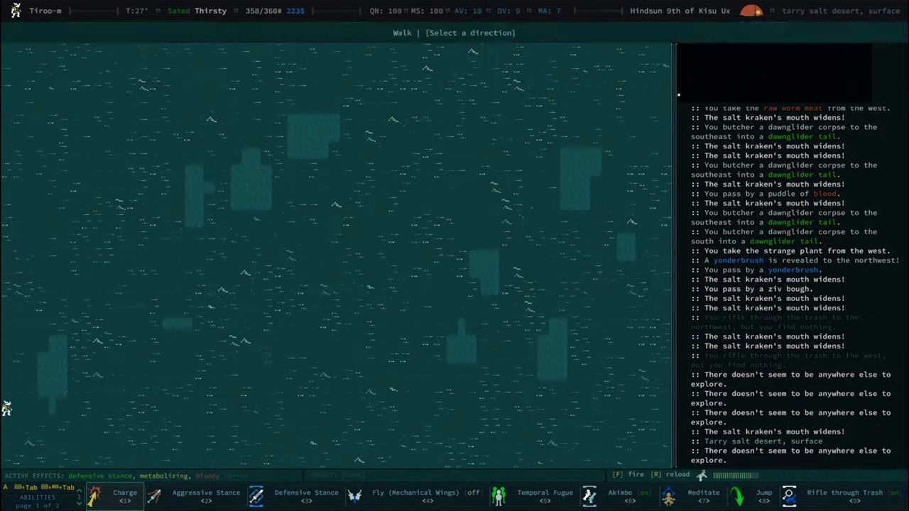
{"action": "key", "text": "Left"}
Drop the raw goat meat and move on, steering away from the salt kraken
{"action": "key", "text": "space"}
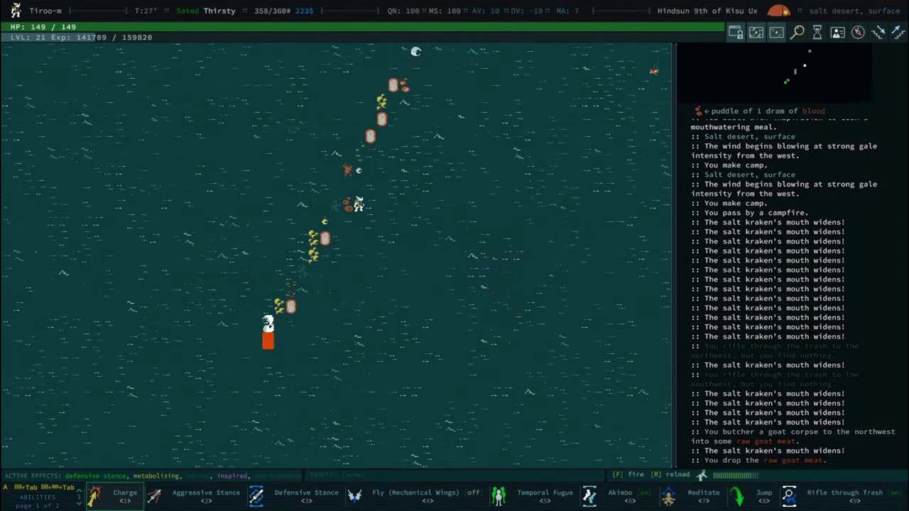
{"action": "key", "text": "0"}
{"action": "key", "text": "space"}
{"action": "key", "text": "Left"}
{"action": "key", "text": "Left"}
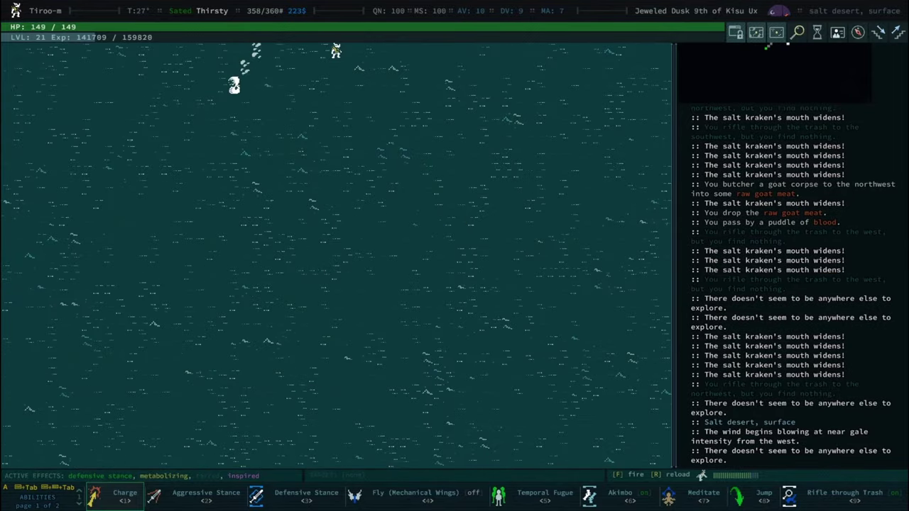
{"action": "key", "text": "Right"}
{"action": "key", "text": "Right"}
{"action": "key", "text": "Right"}
{"action": "key", "text": "Right"}
{"action": "key", "text": "Right"}
{"action": "key", "text": "Right"}
{"action": "key", "text": "Right"}
{"action": "key", "text": "Right"}
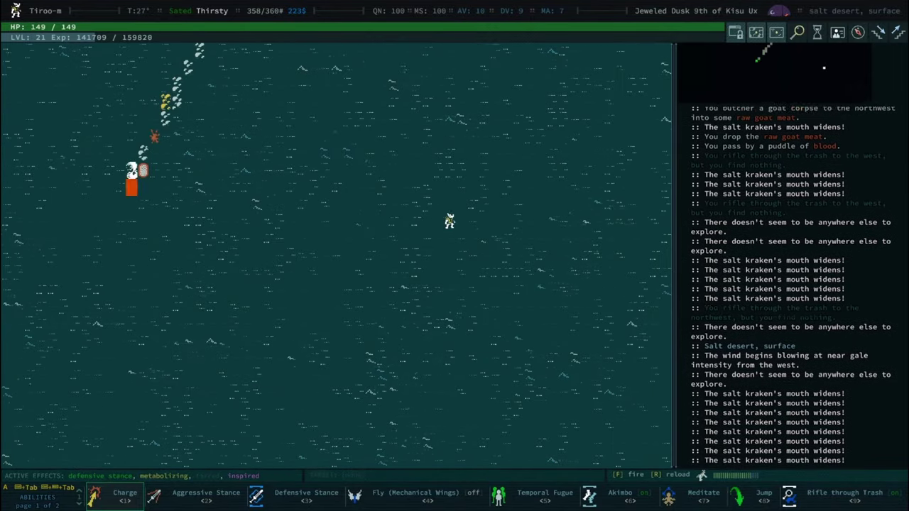
{"action": "key", "text": "Right"}
{"action": "key", "text": "Right"}
{"action": "key", "text": "Right"}
{"action": "key", "text": "Right"}
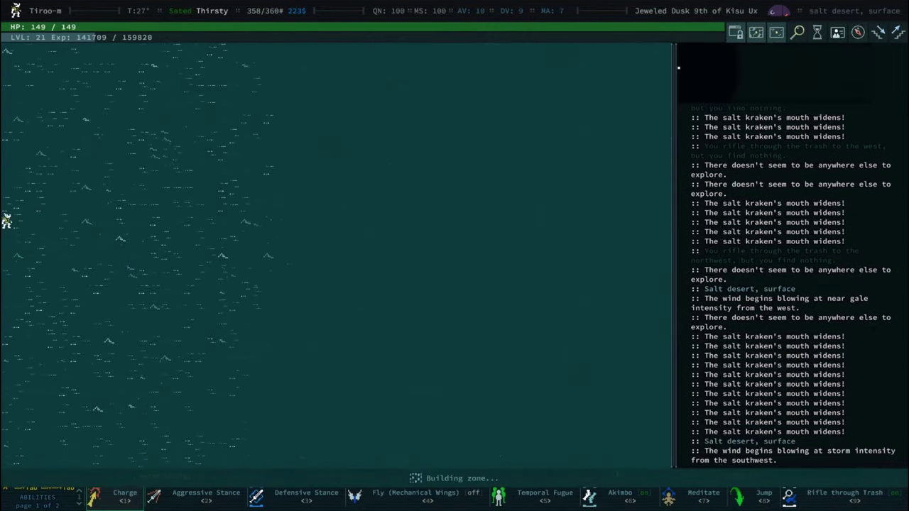
Continue through further salt-desert zones toward a new zone
{"action": "key", "text": "space"}
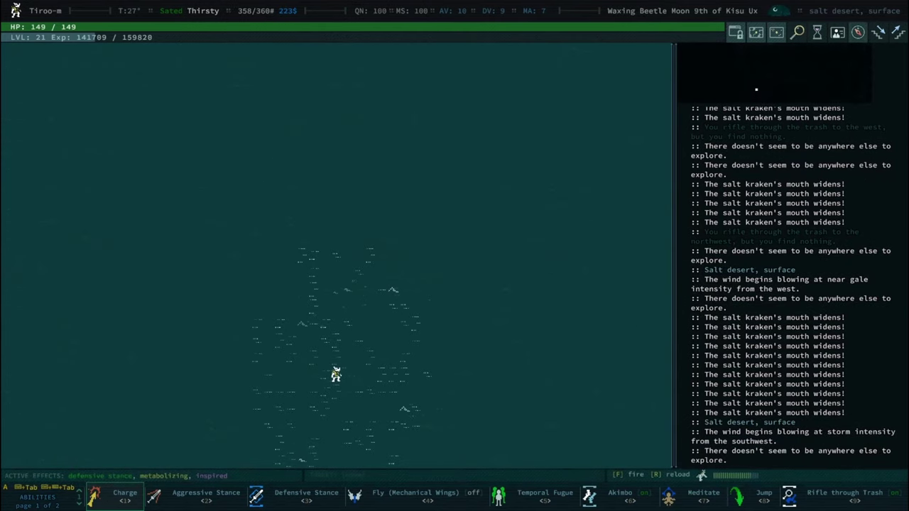
{"action": "key", "text": "Right"}
{"action": "key", "text": "Right"}
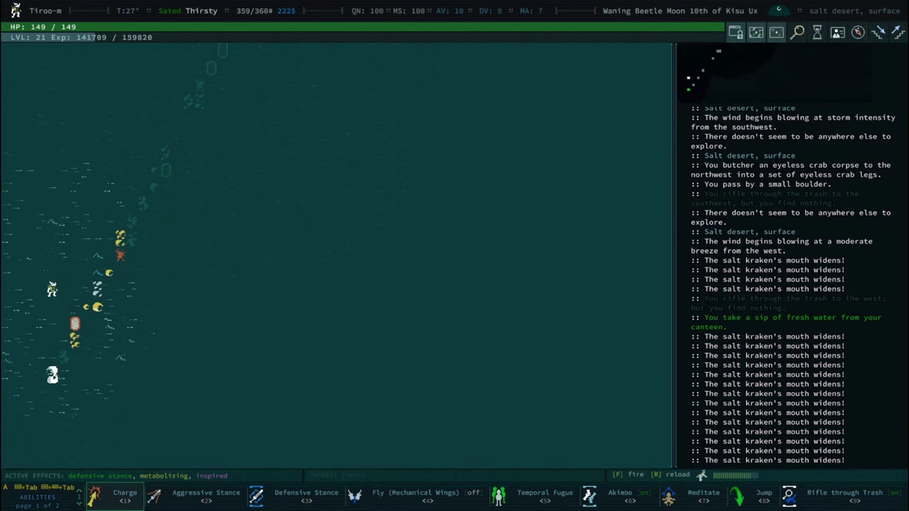
{"action": "key", "text": "Left"}
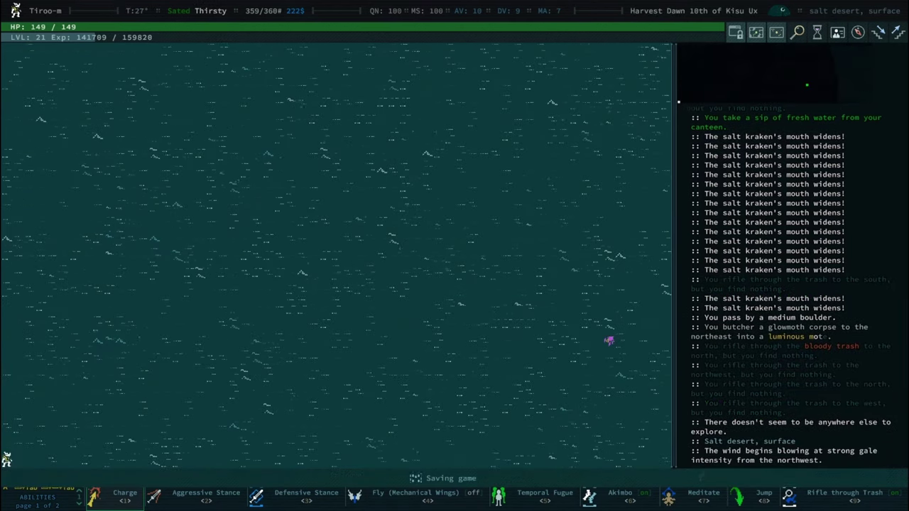
Auto-explore and cross more salt-desert zones, fighting off attacking dawngliders
{"action": "key", "text": "Left"}
{"action": "key", "text": "space"}
{"action": "key", "text": "Left"}
{"action": "key", "text": "Left"}
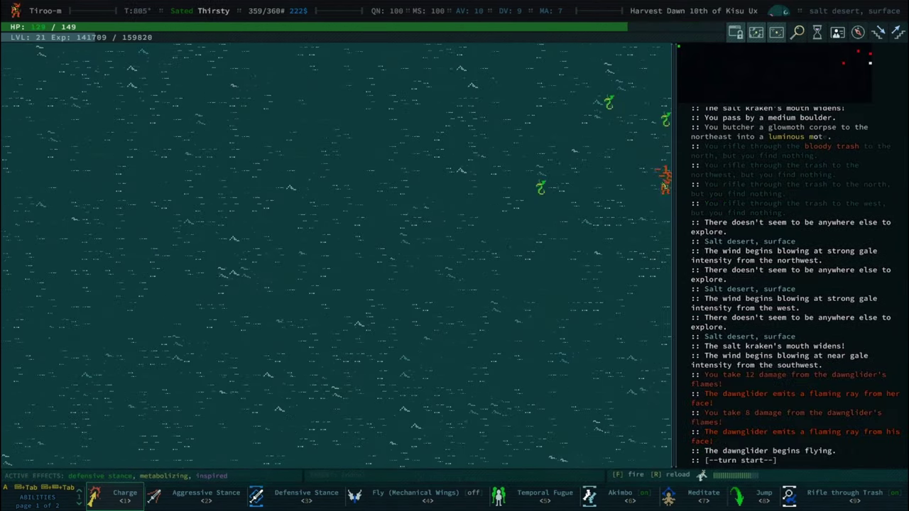
{"action": "key", "text": "Left"}
{"action": "key", "text": "Left"}
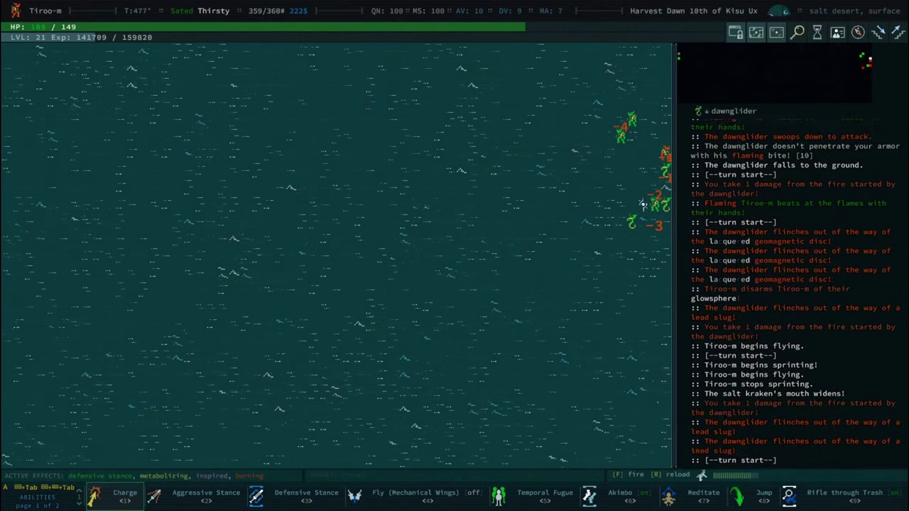
{"action": "key", "text": "space"}
Make camp and preserve the fresh foods into jerky
{"action": "key", "text": "Left"}
{"action": "key", "text": "space"}
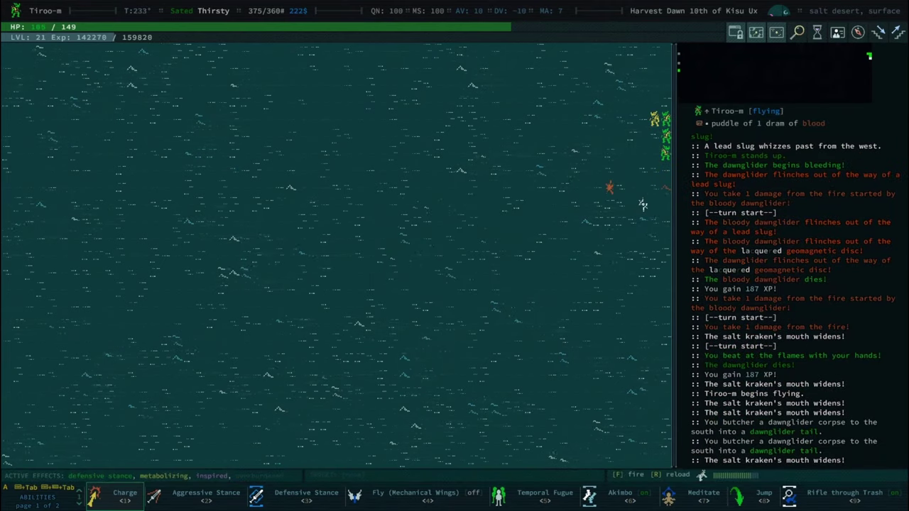
{"action": "key", "text": "Left"}
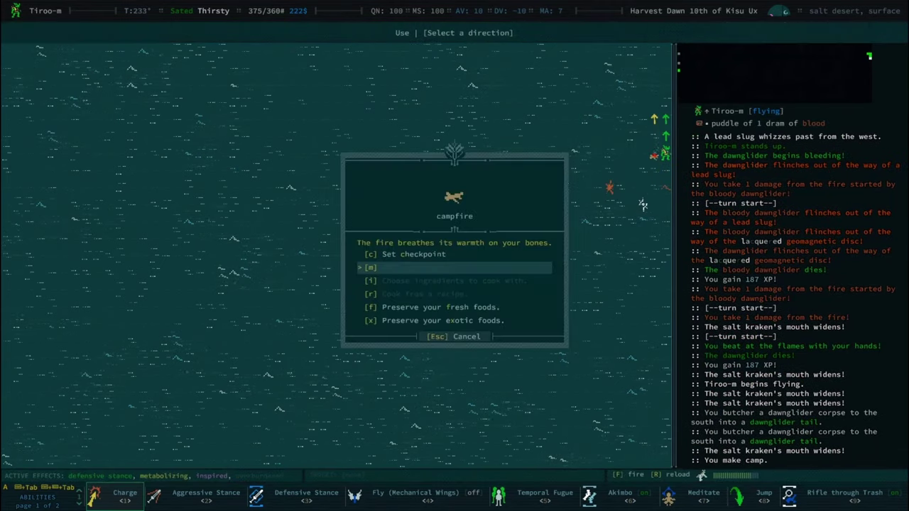
{"action": "key", "text": "f"}
{"action": "key", "text": "space"}
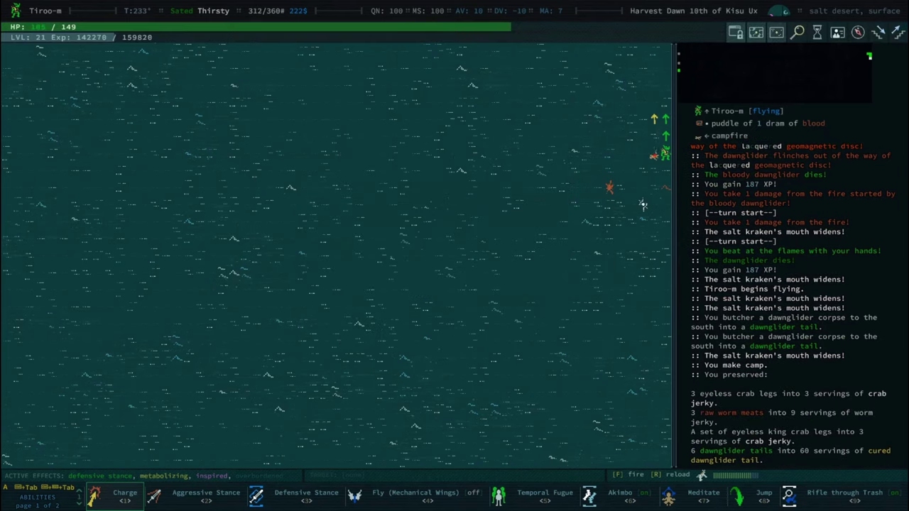
Travel on into Contralateral Alalil and auto-explore it
{"action": "key", "text": "0"}
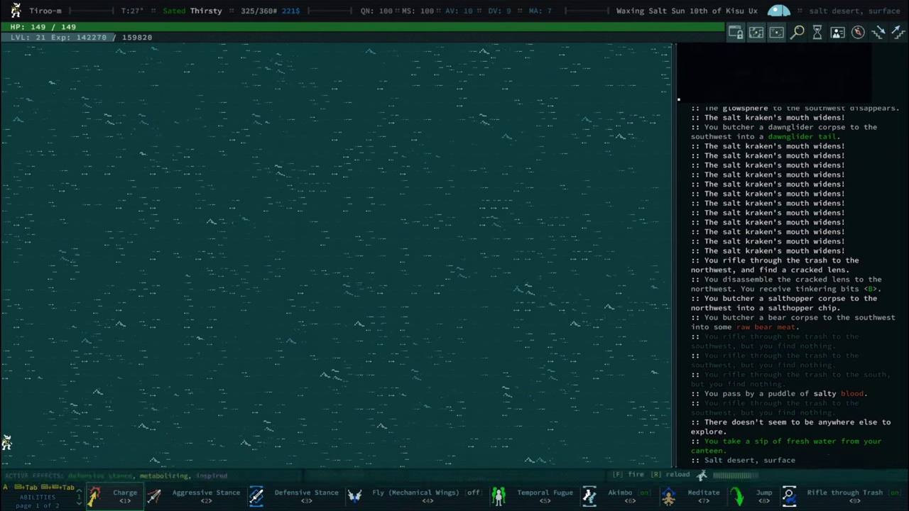
{"action": "key", "text": "0"}
{"action": "key", "text": "Left"}
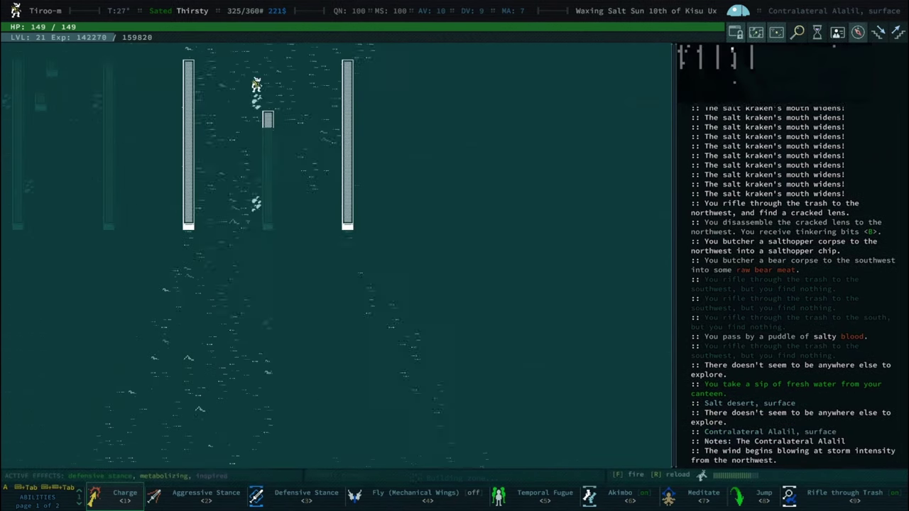
{"action": "key", "text": "0"}
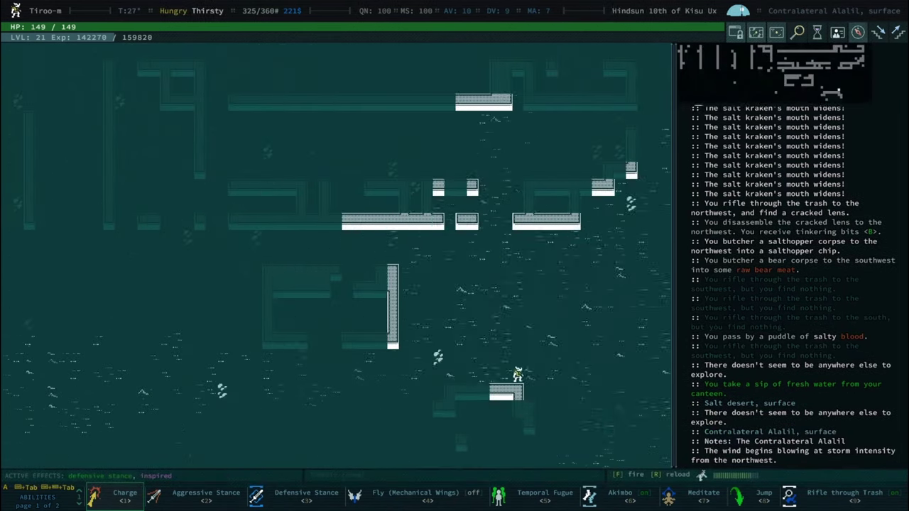
Take apart the chest's Issachar rifle for tinkering bits, then walk onward
{"action": "key", "text": "0"}
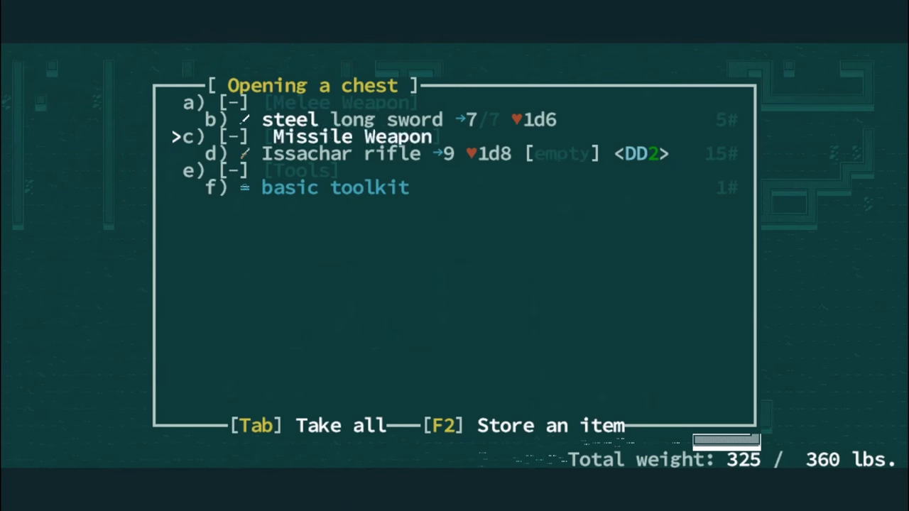
{"action": "key", "text": "Return"}
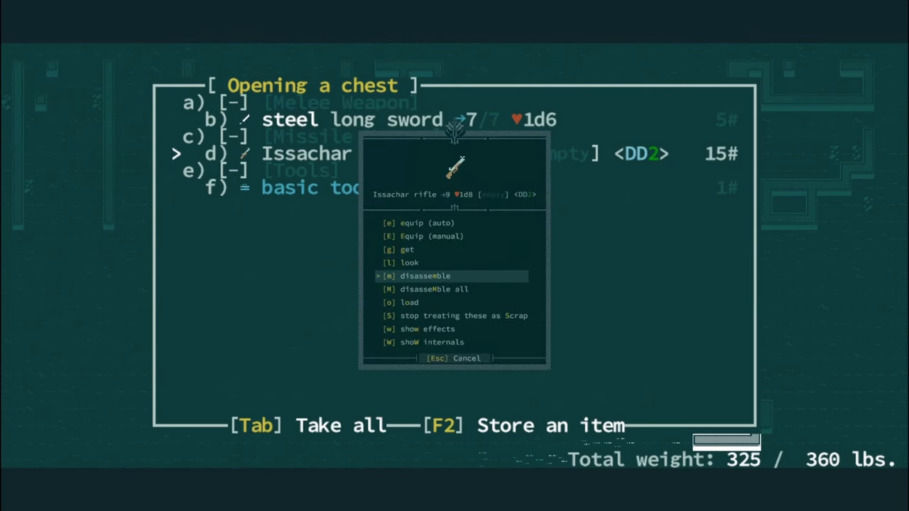
{"action": "key", "text": "Return"}
{"action": "key", "text": "space"}
{"action": "key", "text": "Escape"}
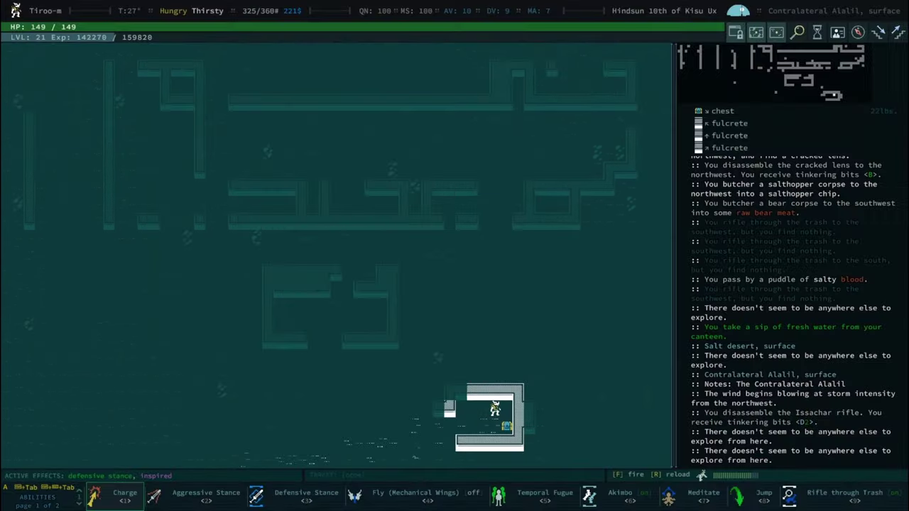
{"action": "key", "text": "w"}
{"action": "key", "text": "Up"}
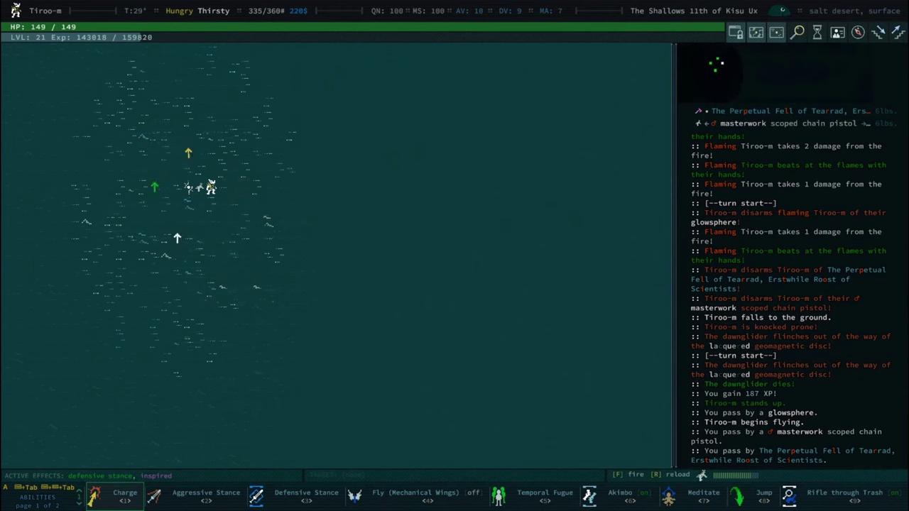
Pick up The Perpetual Fell of Tearrad and glance at the inventory
{"action": "key", "text": "g"}
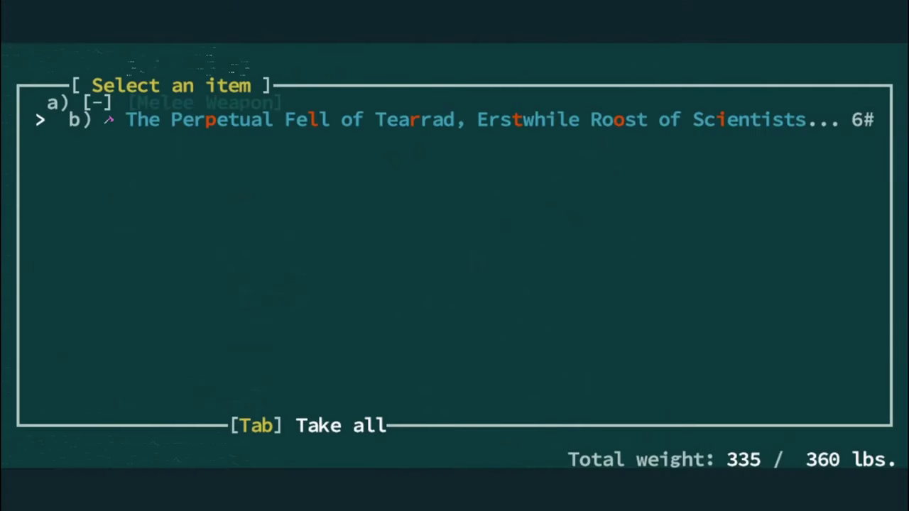
{"action": "key", "text": "Return"}
{"action": "key", "text": "Return"}
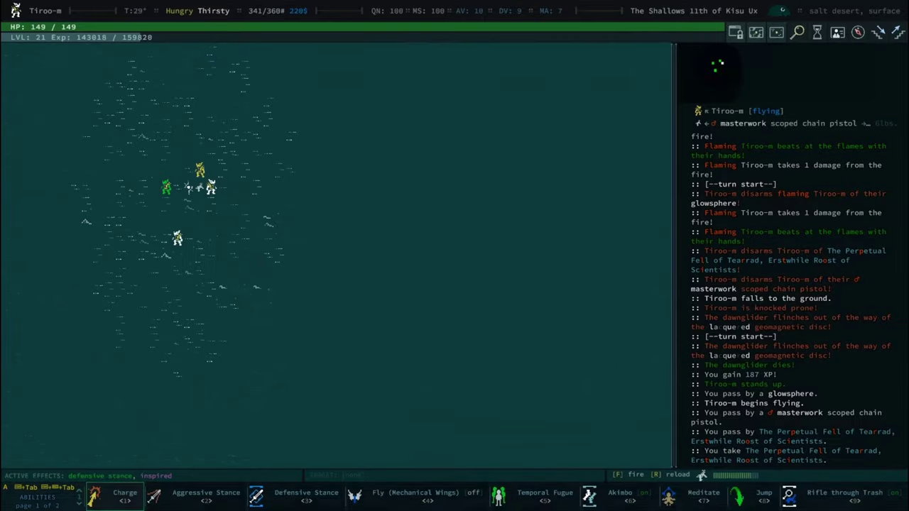
{"action": "key", "text": "i"}
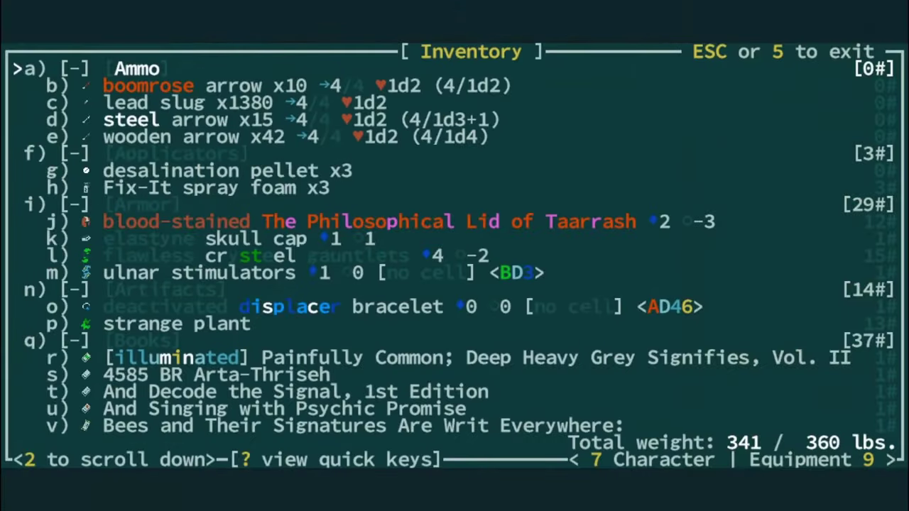
{"action": "key", "text": "Down"}
{"action": "key", "text": "Down"}
{"action": "key", "text": "Down"}
{"action": "key", "text": "Escape"}
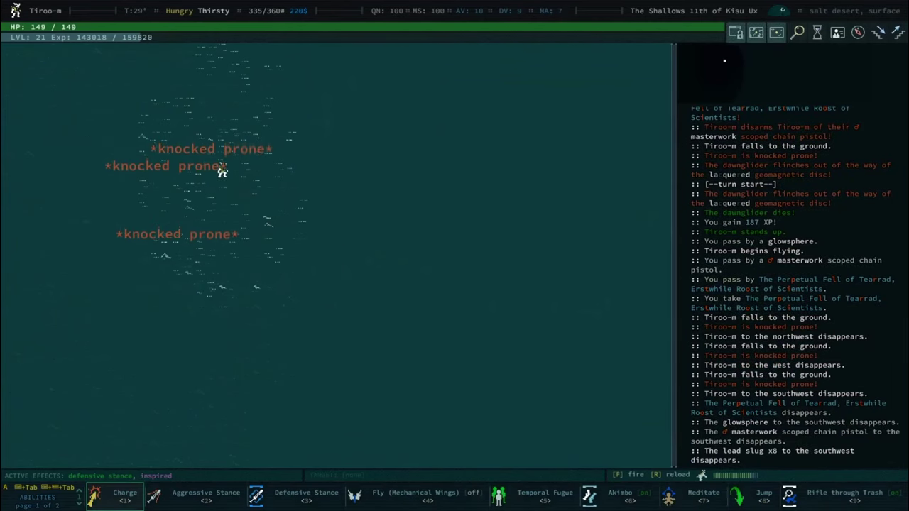
Page down and back up through the full inventory list
{"action": "key", "text": "i"}
{"action": "key", "text": "Page_Down"}
{"action": "key", "text": "Page_Down"}
{"action": "key", "text": "Page_Down"}
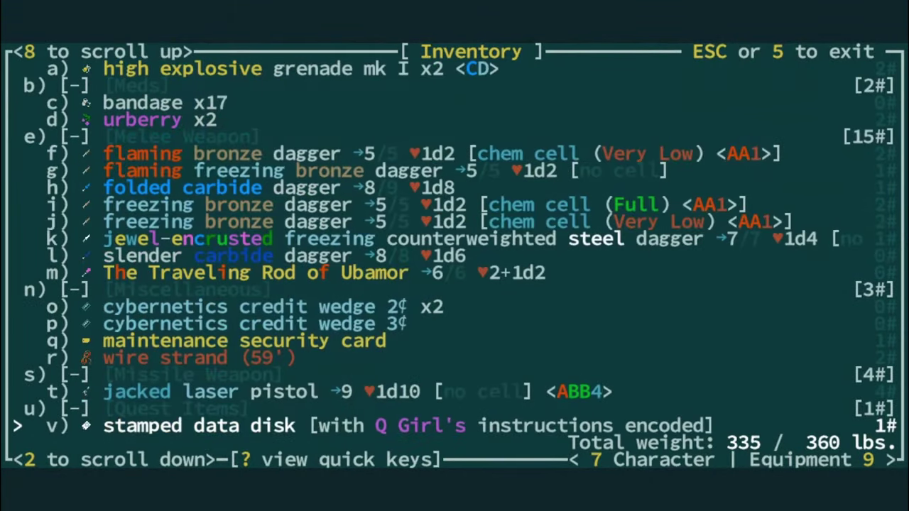
{"action": "key", "text": "Page_Down"}
{"action": "key", "text": "Page_Up"}
{"action": "key", "text": "Page_Up"}
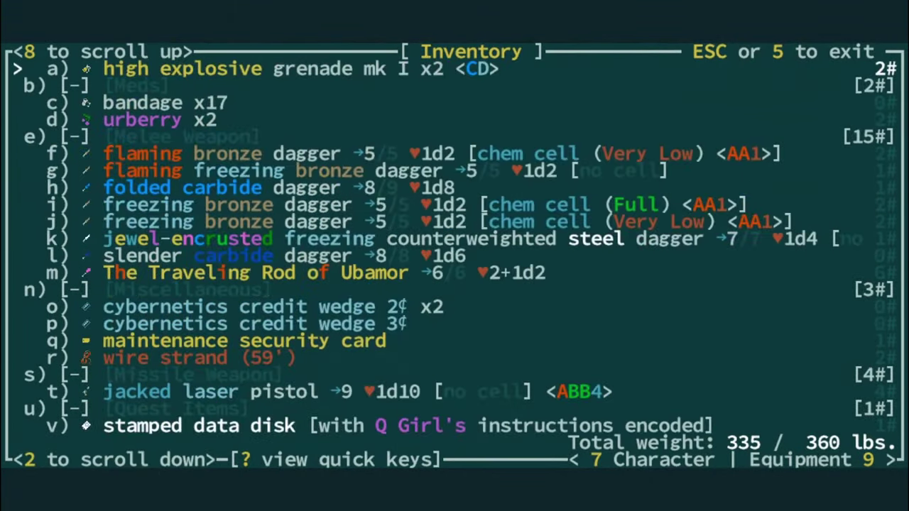
{"action": "key", "text": "Escape"}
Check the worn equipment, then walk south into the next salt desert zone
{"action": "key", "text": "i"}
{"action": "key", "text": "9"}
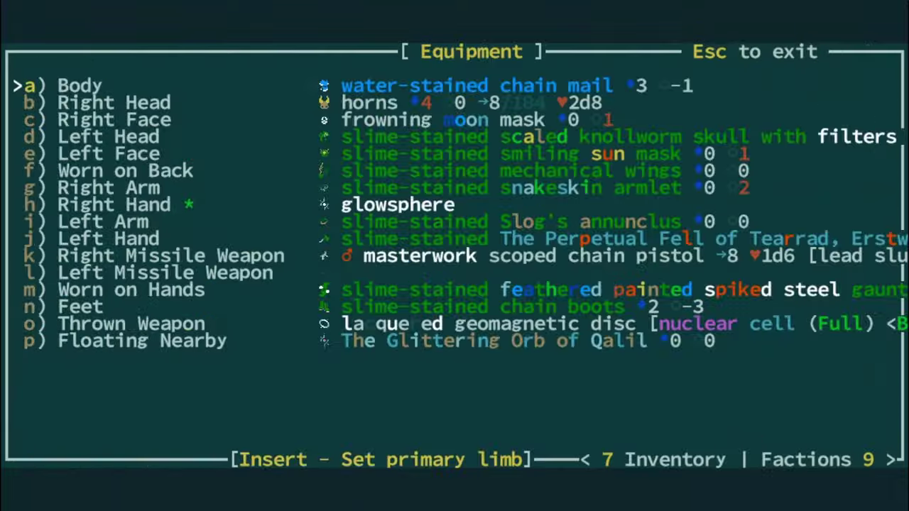
{"action": "key", "text": "Escape"}
{"action": "key", "text": "Down"}
{"action": "key", "text": "Down"}
{"action": "key", "text": "Down"}
{"action": "key", "text": "Down"}
{"action": "key", "text": "Down"}
{"action": "key", "text": "Down"}
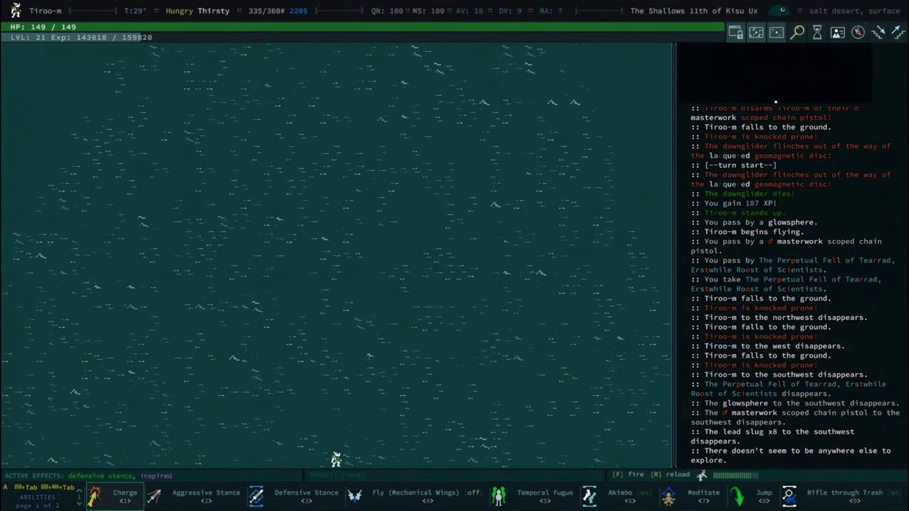
{"action": "key", "text": "Down"}
{"action": "key", "text": "Down"}
{"action": "key", "text": "Down"}
Travel east, south and then west through already-explored salt-desert zones
{"action": "key", "text": "Right"}
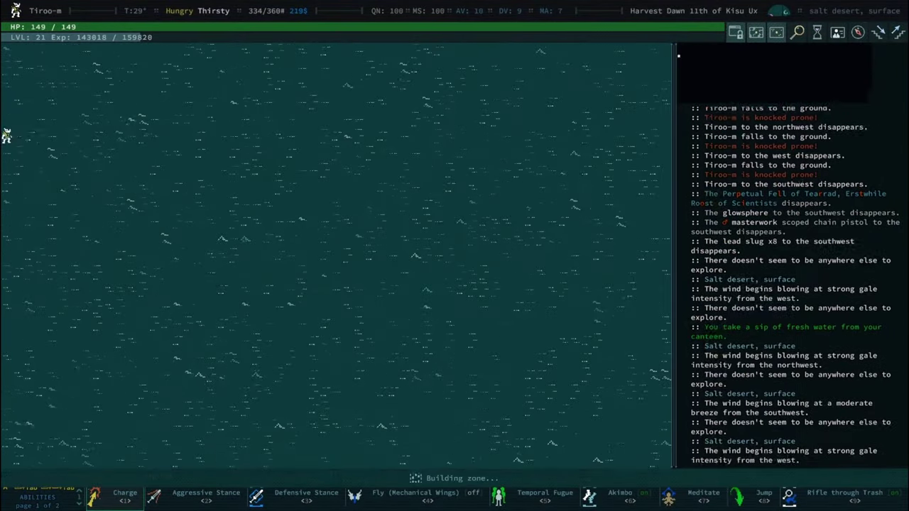
{"action": "key", "text": "0"}
{"action": "key", "text": "space"}
{"action": "key", "text": "Down"}
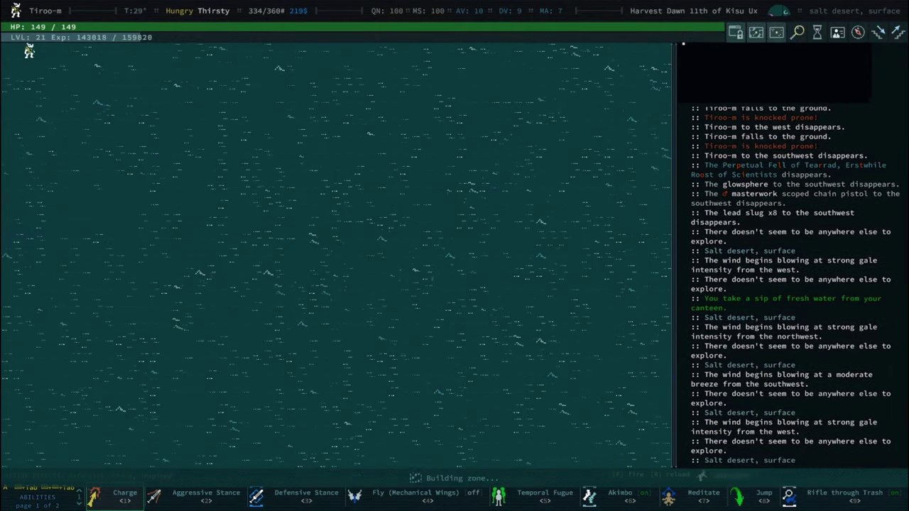
{"action": "key", "text": "0"}
{"action": "key", "text": "space"}
{"action": "key", "text": "Left"}
{"action": "key", "text": "0"}
{"action": "key", "text": "space"}
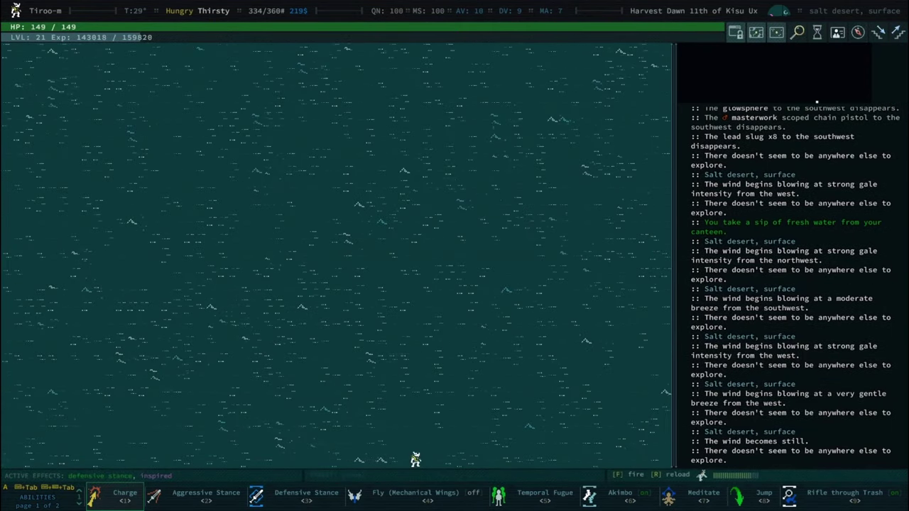
Make camp with the campfire pitched to the west and bring up ingredients
{"action": "key", "text": "a"}
{"action": "key", "text": "Left"}
{"action": "key", "text": "Down"}
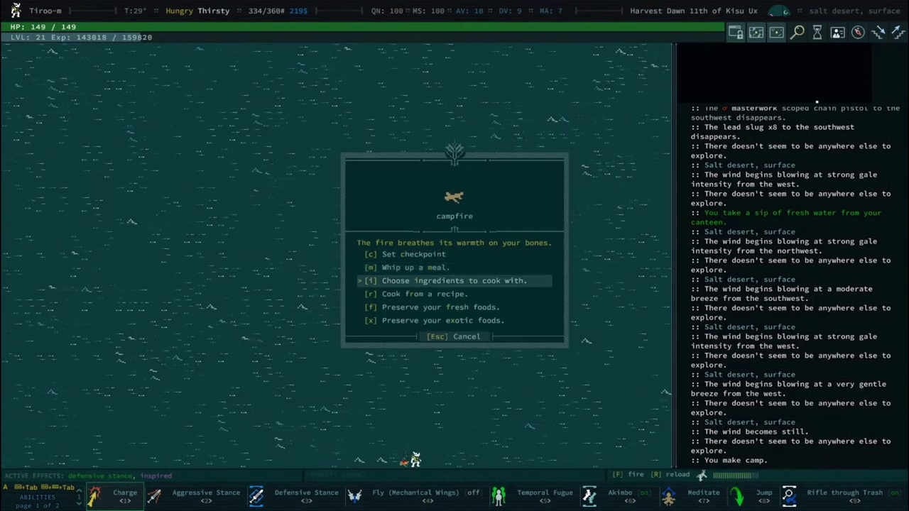
{"action": "key", "text": "space"}
{"action": "key", "text": "space"}
Cook salt with canned Have-It-All, learning the Flaky Everything and Salt recipe
{"action": "key", "text": "Down"}
{"action": "key", "text": "Down"}
{"action": "key", "text": "Down"}
{"action": "key", "text": "Down"}
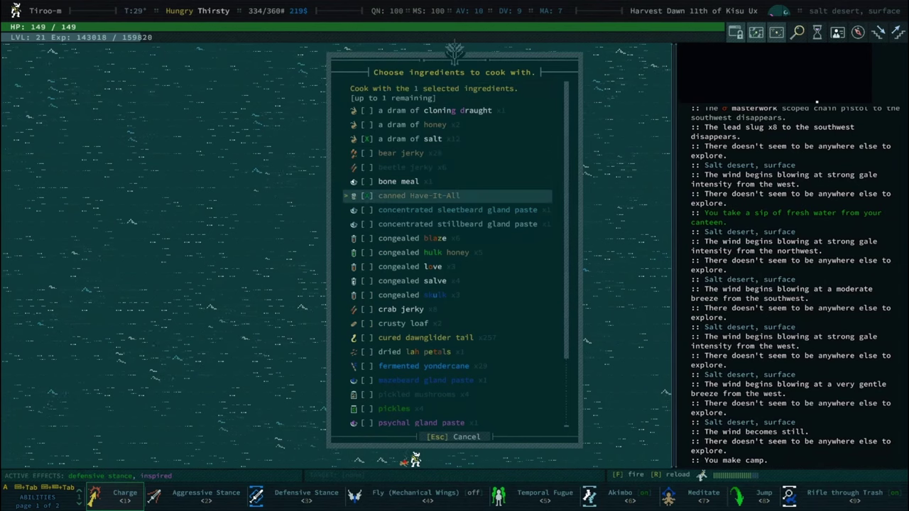
{"action": "key", "text": "space"}
{"action": "key", "text": "Up"}
{"action": "key", "text": "Up"}
{"action": "key", "text": "Up"}
{"action": "key", "text": "Up"}
{"action": "key", "text": "Up"}
{"action": "key", "text": "Up"}
{"action": "key", "text": "space"}
{"action": "key", "text": "space"}
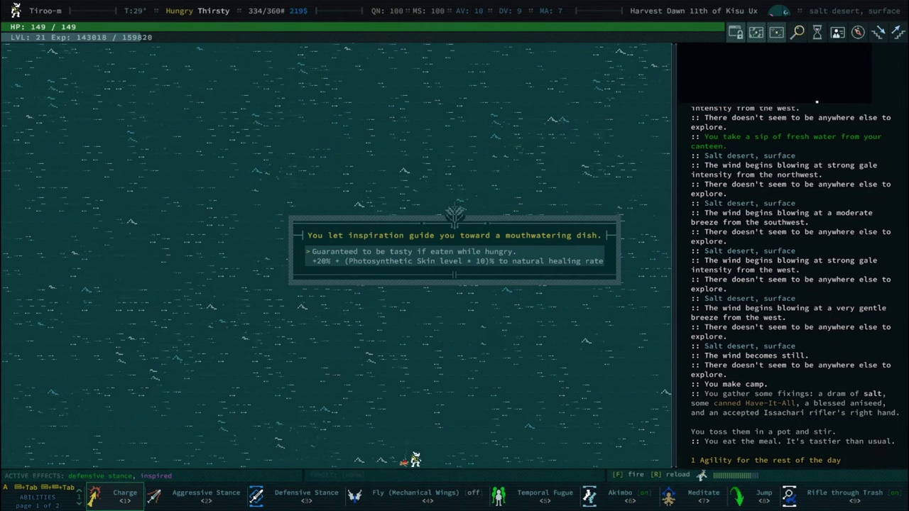
{"action": "key", "text": "space"}
{"action": "key", "text": "space"}
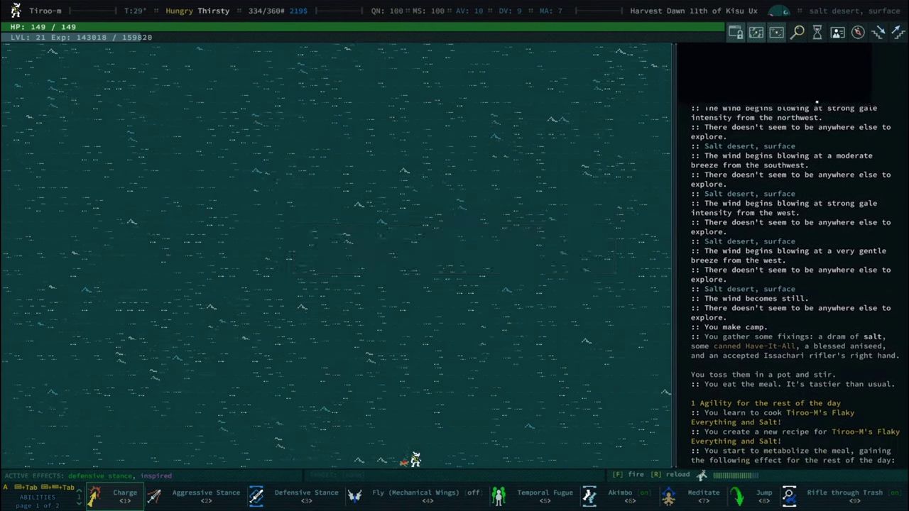
{"action": "key", "text": "space"}
{"action": "key", "text": "space"}
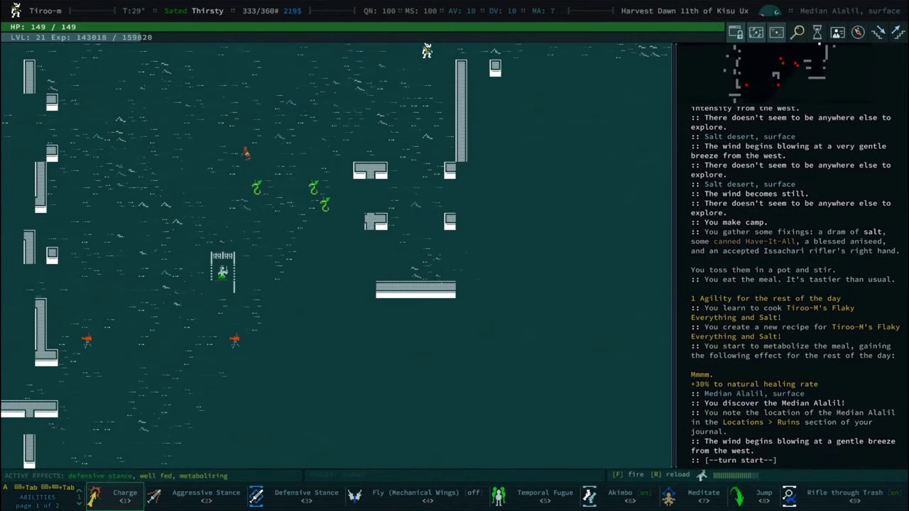
Use Temporal Fugue to summon clones and wait out several combat turns
{"action": "key", "text": "5"}
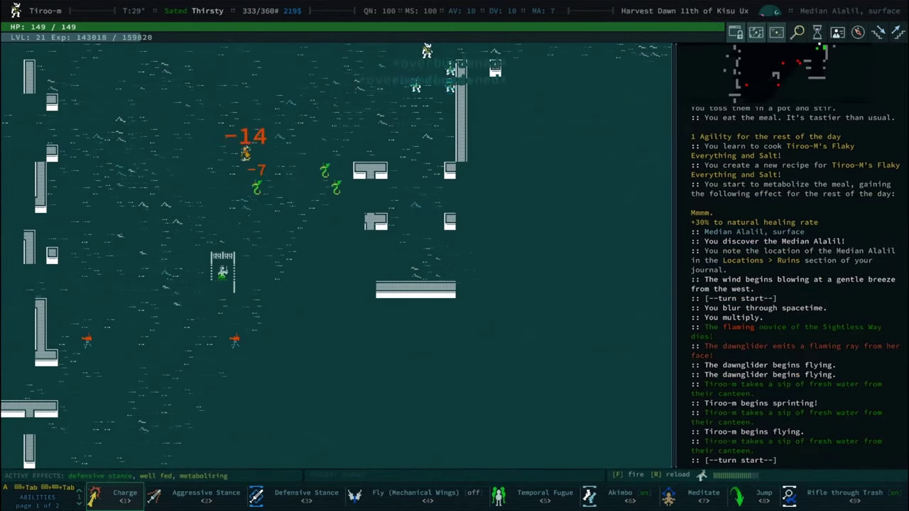
{"action": "key", "text": "period"}
{"action": "key", "text": "period"}
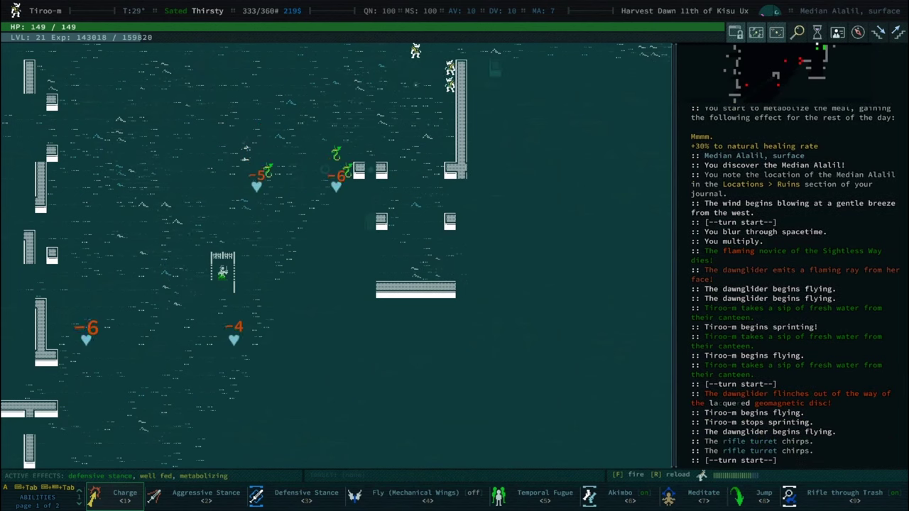
{"action": "key", "text": "period"}
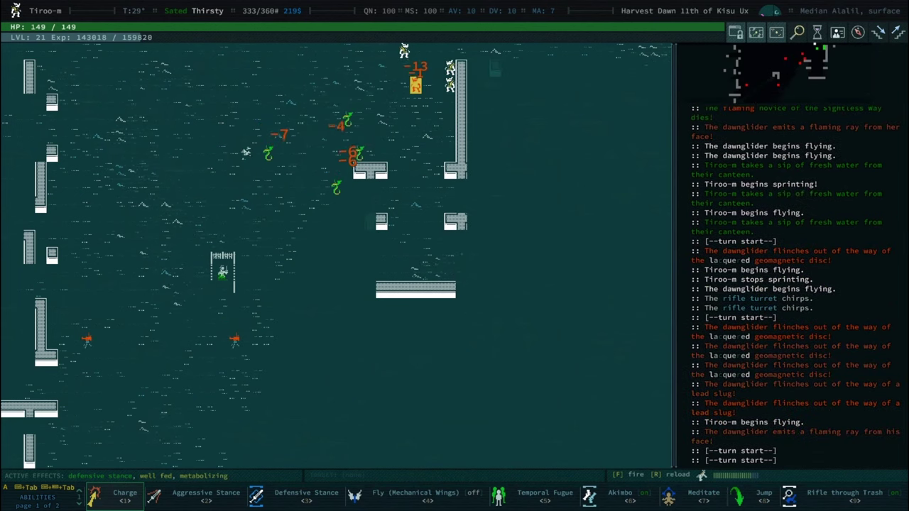
{"action": "key", "text": "period"}
{"action": "key", "text": "period"}
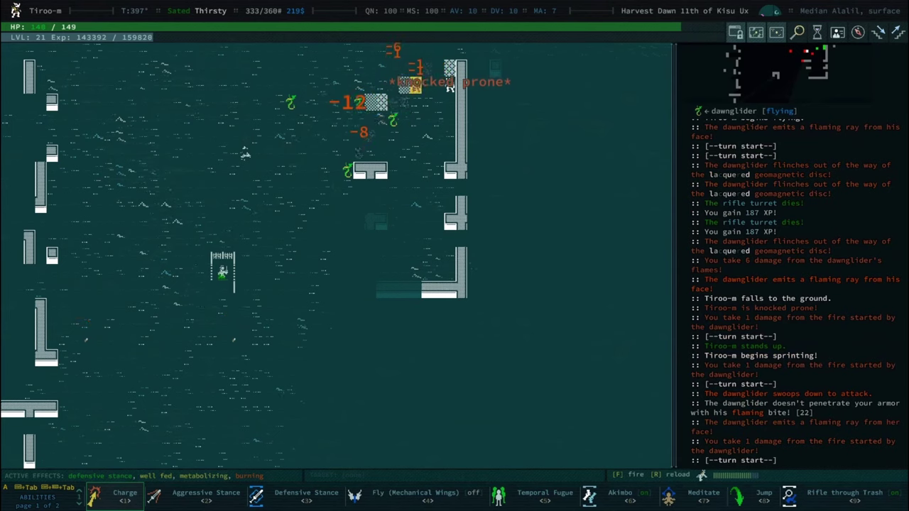
{"action": "key", "text": "period"}
Shoot the dawngliders with the missile weapon and butcher their corpses into tails
{"action": "key", "text": "Left"}
{"action": "key", "text": "Left"}
{"action": "key", "text": "Left"}
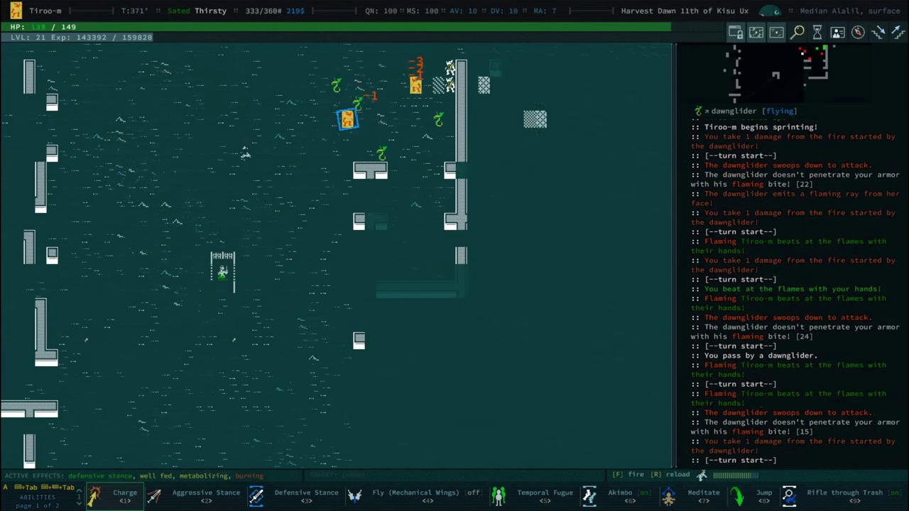
{"action": "key", "text": "4"}
{"action": "key", "text": "f"}
{"action": "key", "text": "f"}
{"action": "key", "text": "f"}
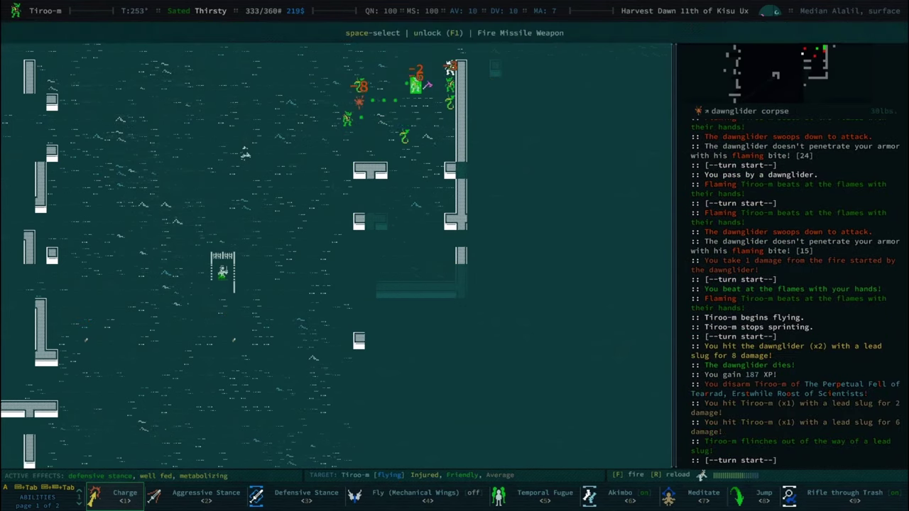
{"action": "key", "text": "KP_1"}
{"action": "key", "text": "KP_1"}
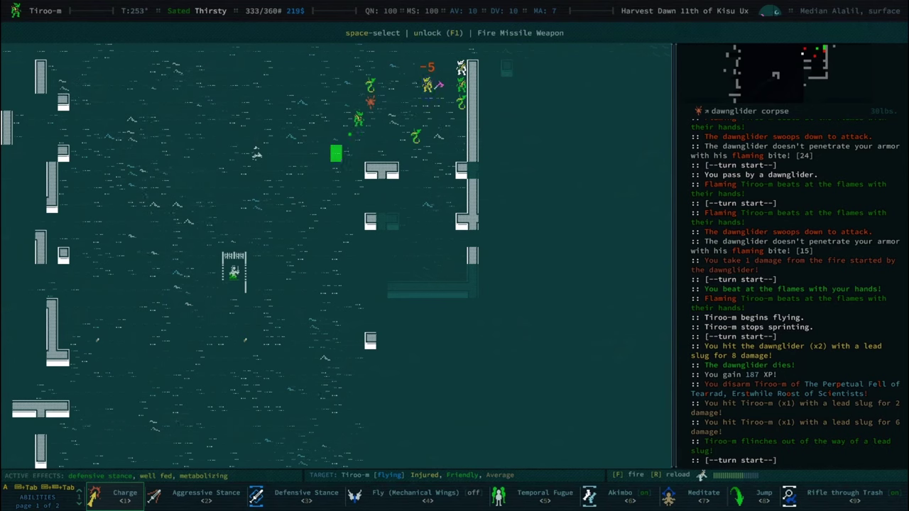
{"action": "key", "text": "space"}
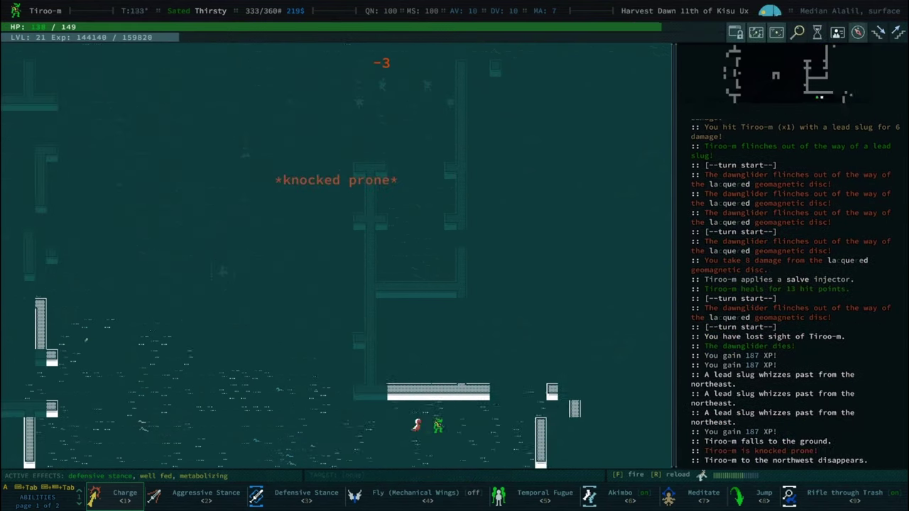
{"action": "key", "text": "Escape"}
Clear the overburdened warnings and make camp at the current spot
{"action": "key", "text": "Up"}
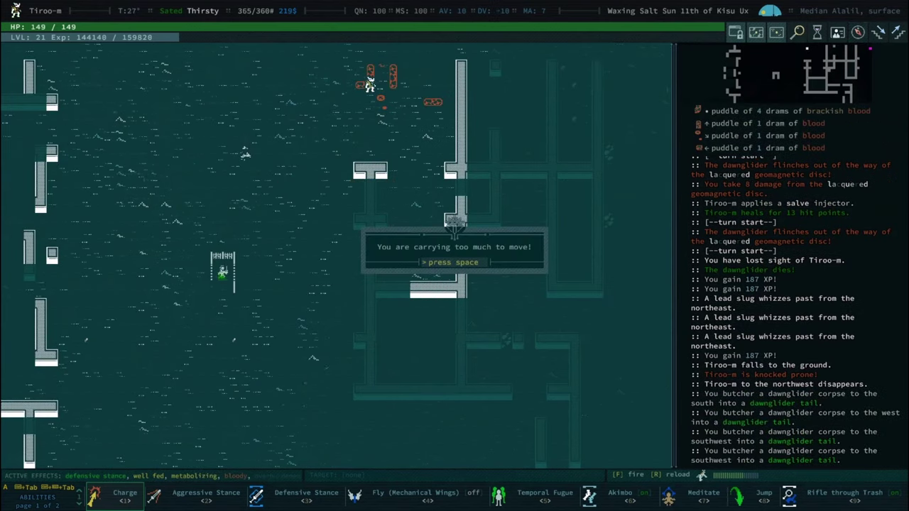
{"action": "key", "text": "Escape"}
{"action": "key", "text": "Up"}
{"action": "key", "text": "Escape"}
{"action": "key", "text": "a"}
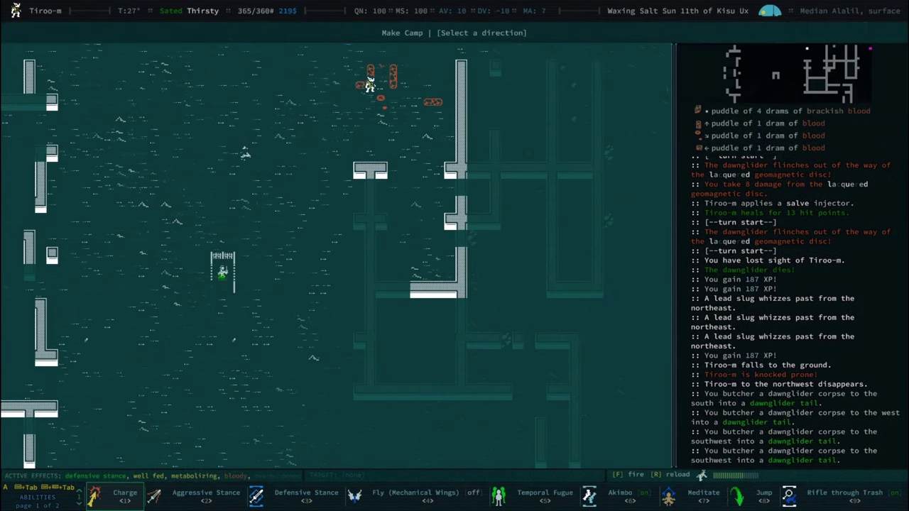
{"action": "key", "text": "Escape"}
{"action": "key", "text": "a"}
{"action": "key", "text": "Home"}
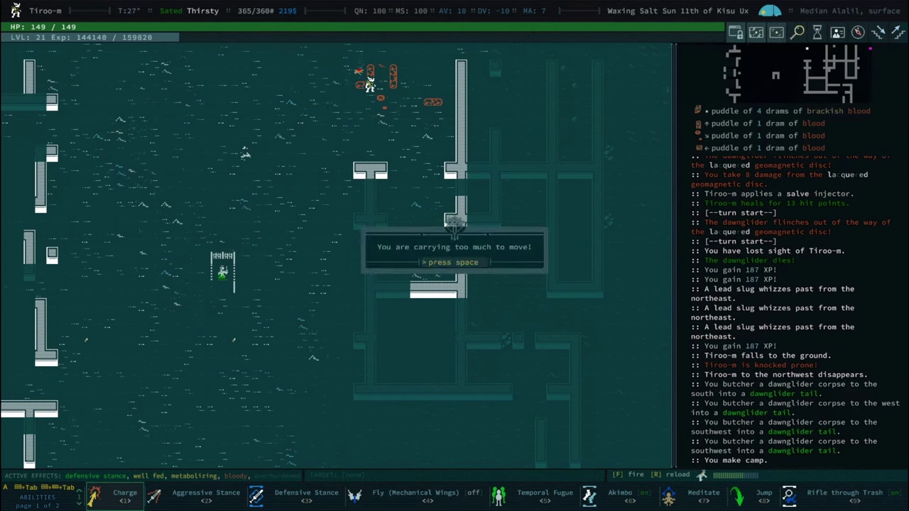
{"action": "key", "text": "Escape"}
Preserve the fresh foods at the campfire
{"action": "key", "text": "Home"}
{"action": "key", "text": "Down"}
{"action": "key", "text": "Down"}
{"action": "key", "text": "Down"}
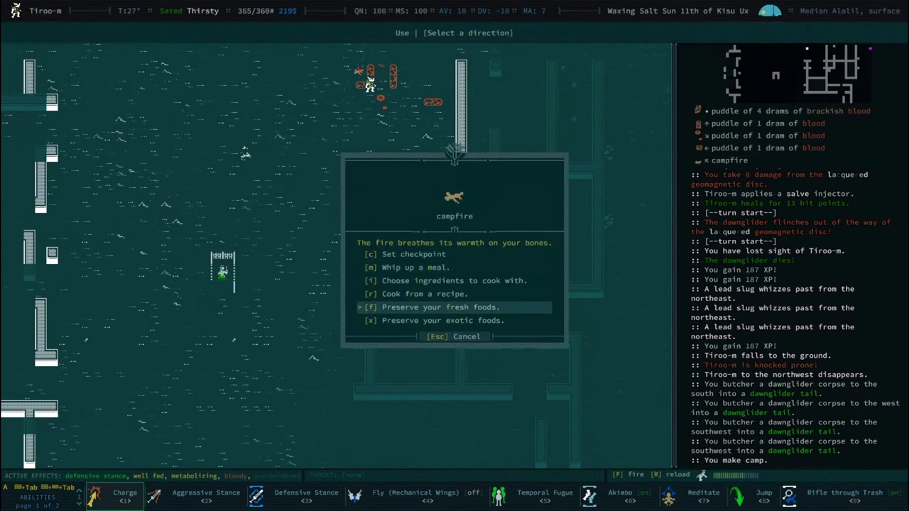
{"action": "key", "text": "Return"}
{"action": "key", "text": "Escape"}
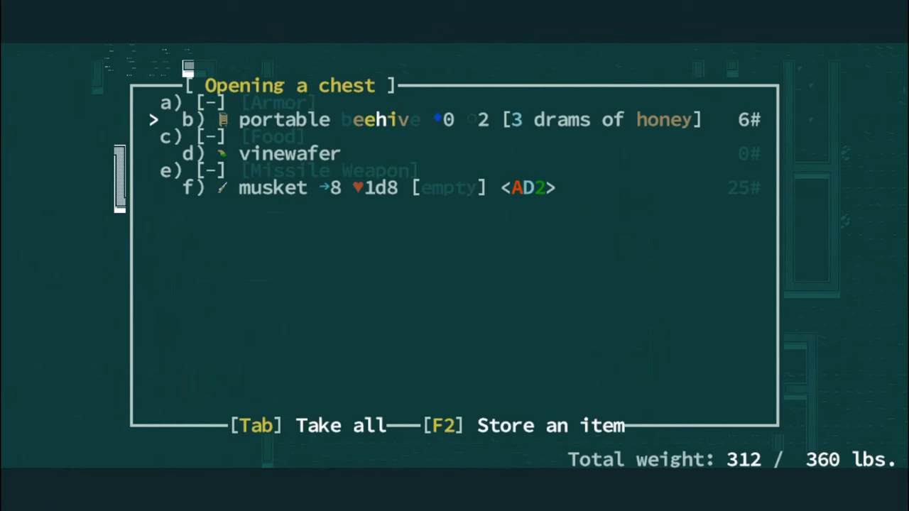
Take apart the chest's musket for tinkering bits and auto-explore out of the ruins
{"action": "key", "text": "Down"}
{"action": "key", "text": "Down"}
{"action": "key", "text": "Down"}
{"action": "key", "text": "Return"}
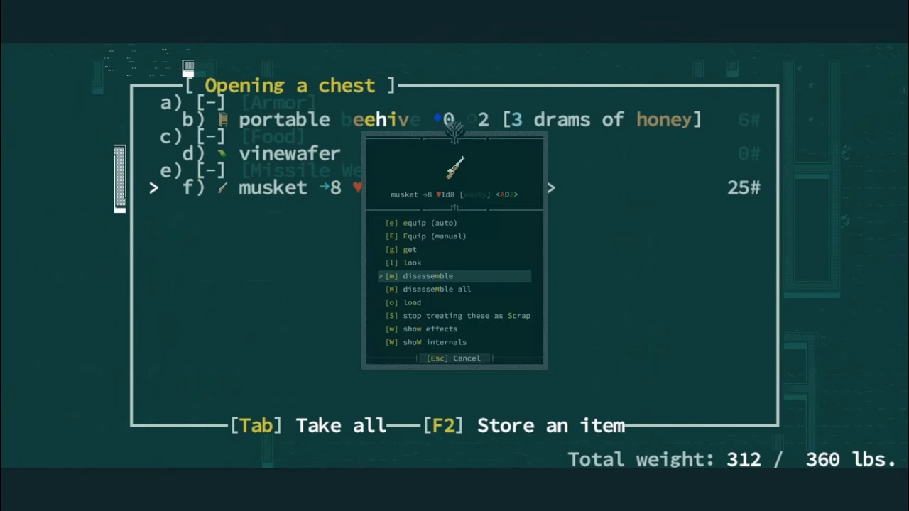
{"action": "key", "text": "Return"}
{"action": "key", "text": "space"}
{"action": "key", "text": "Escape"}
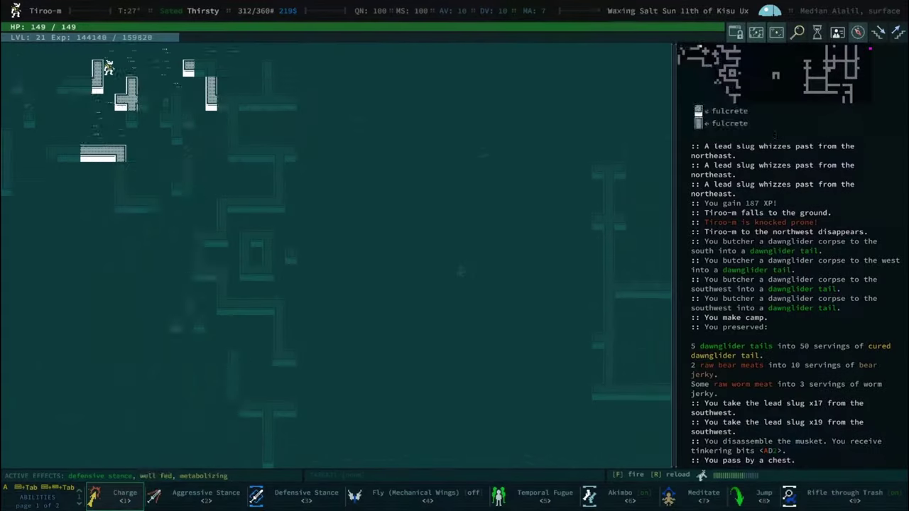
{"action": "key", "text": "0"}
Travel on to Alarvashur and inspect the hydraulic turbine
{"action": "key", "text": "0"}
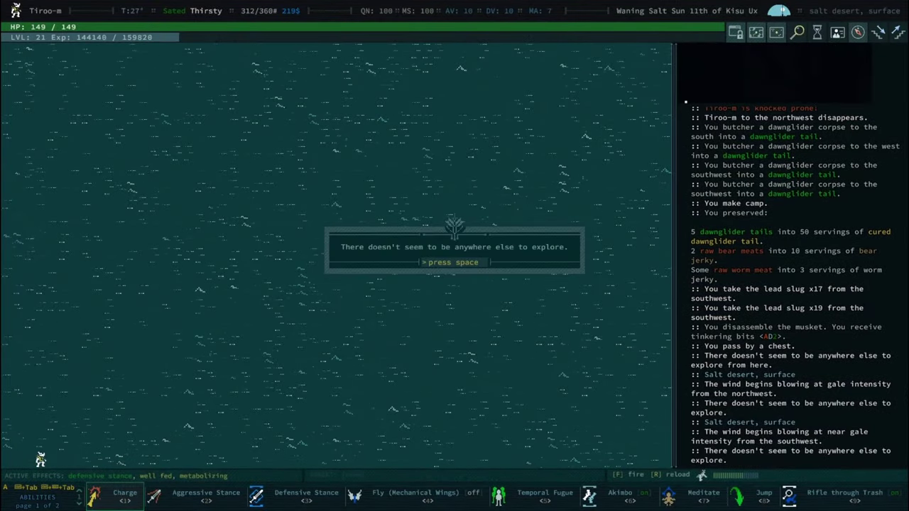
{"action": "key", "text": "space"}
{"action": "key", "text": "0"}
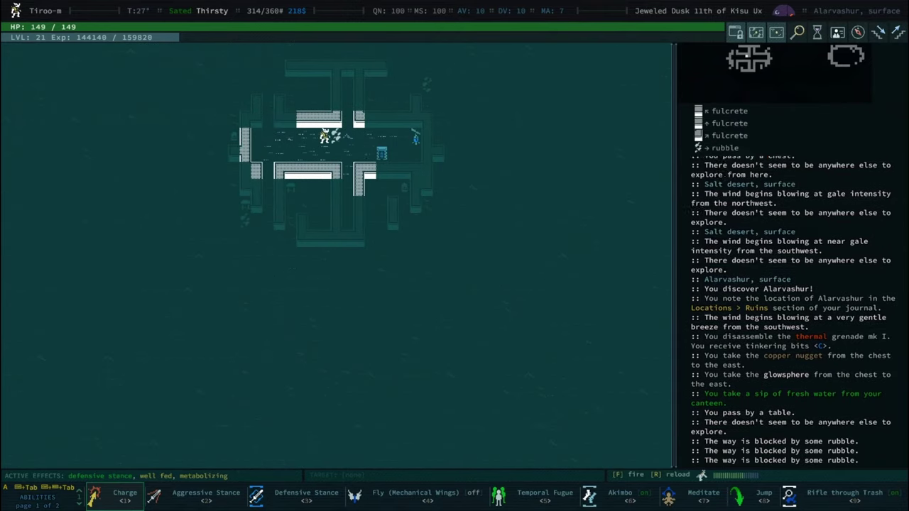
{"action": "key", "text": "l"}
{"action": "key", "text": "space"}
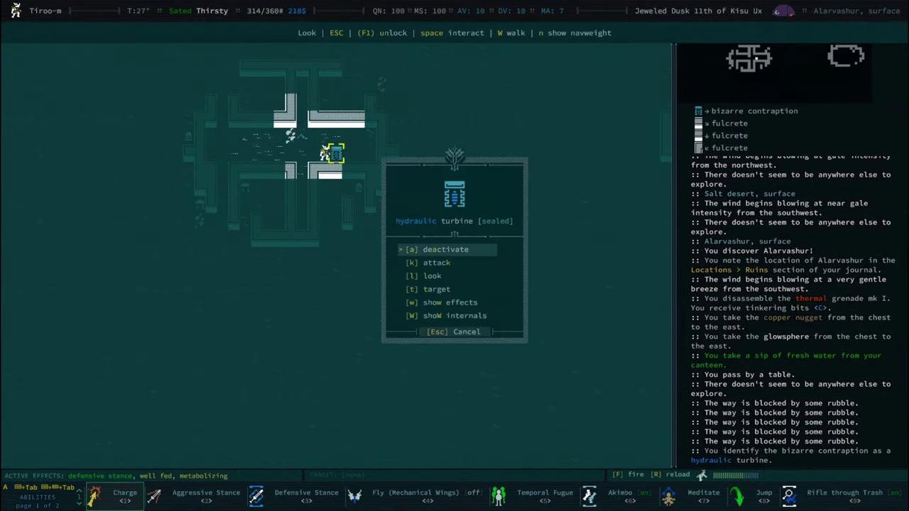
{"action": "key", "text": "Escape"}
{"action": "key", "text": "Escape"}
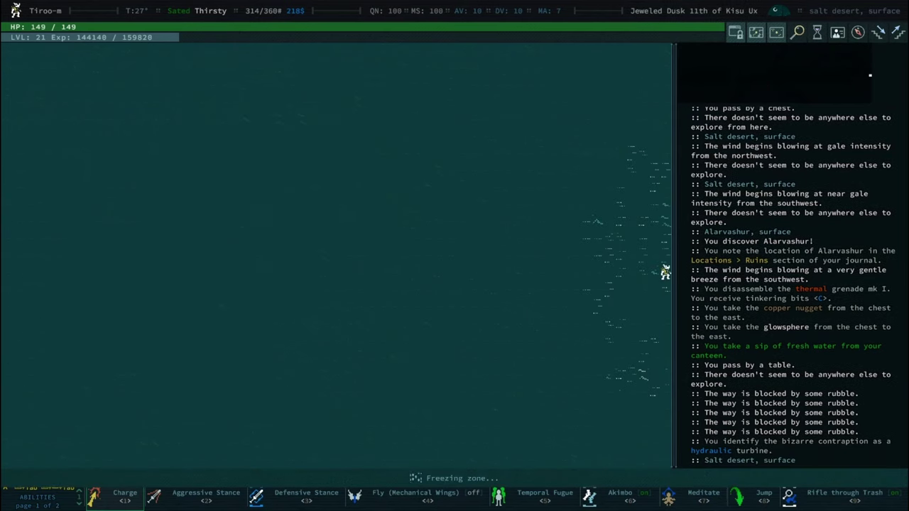
Auto-explore the next zone and take both books from the bookshelf
{"action": "key", "text": "space"}
{"action": "key", "text": "space"}
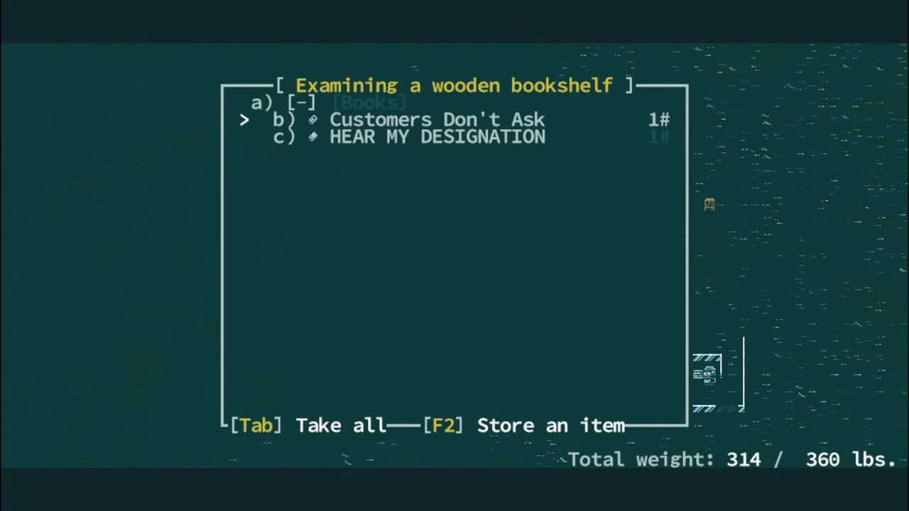
{"action": "key", "text": "Tab"}
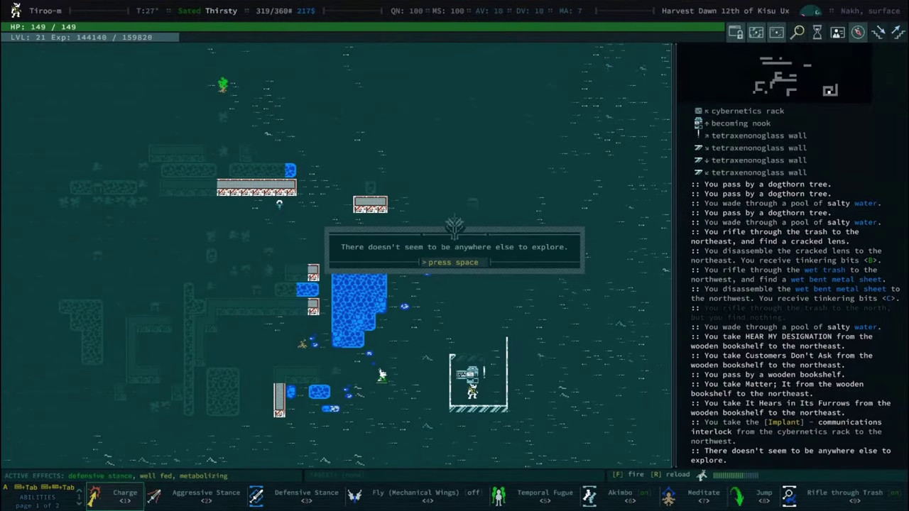
{"action": "key", "text": "space"}
Camp and cook, learning Fillet on Top of Issachari Bananas and gaining Psychometry
{"action": "key", "text": "Left"}
{"action": "key", "text": "Left"}
{"action": "key", "text": "Left"}
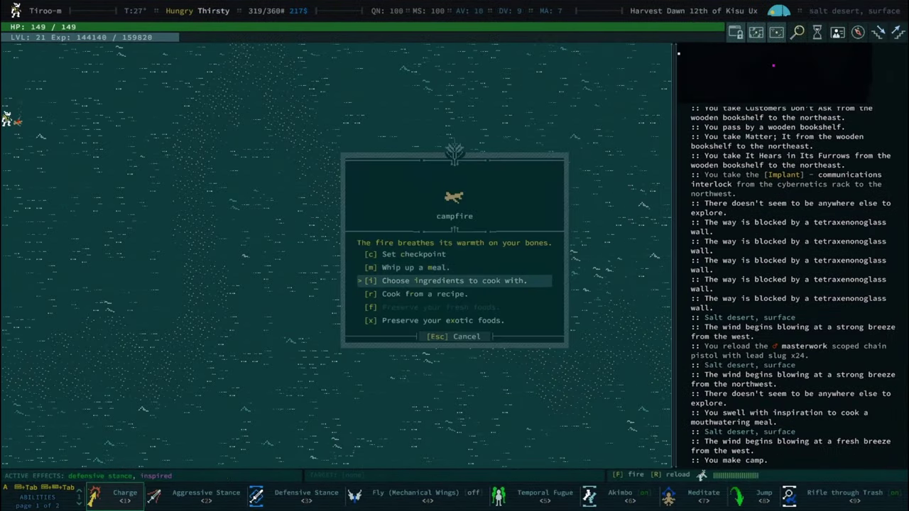
{"action": "key", "text": "space"}
{"action": "key", "text": "Down"}
{"action": "key", "text": "Down"}
{"action": "key", "text": "Down"}
{"action": "key", "text": "Down"}
{"action": "key", "text": "Up"}
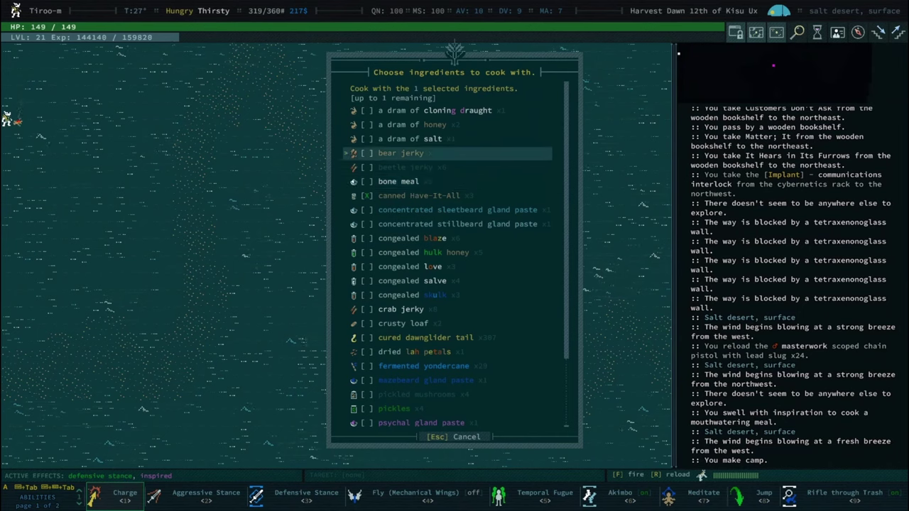
{"action": "key", "text": "Up"}
{"action": "key", "text": "Up"}
{"action": "key", "text": "Up"}
{"action": "key", "text": "Up"}
{"action": "key", "text": "space"}
{"action": "key", "text": "space"}
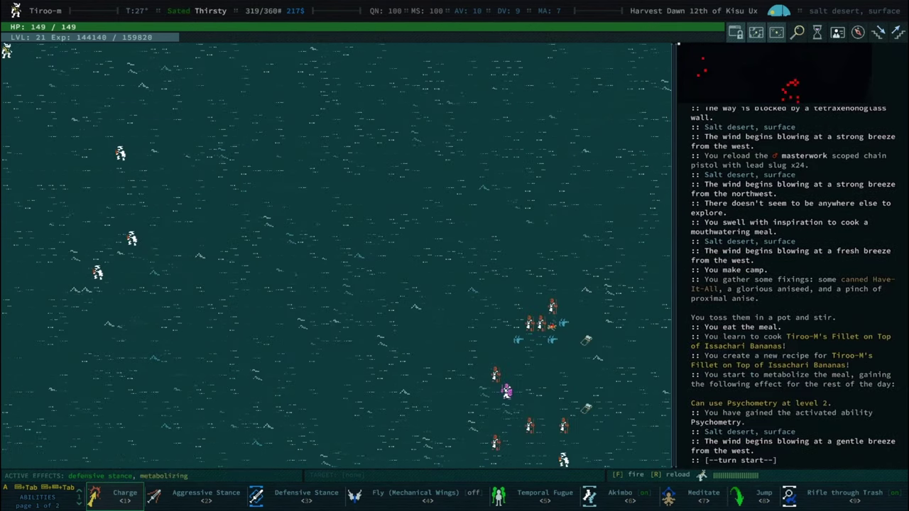
{"action": "key", "text": "l"}
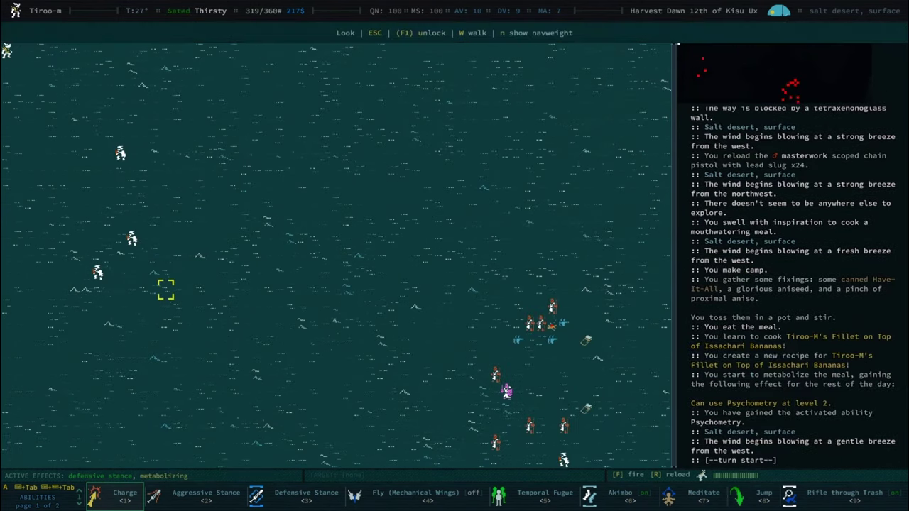
Examine Templar warmonger Jucqueracae Guyphne and the nearby infiltrator
{"action": "key", "text": "plus"}
{"action": "key", "text": "plus"}
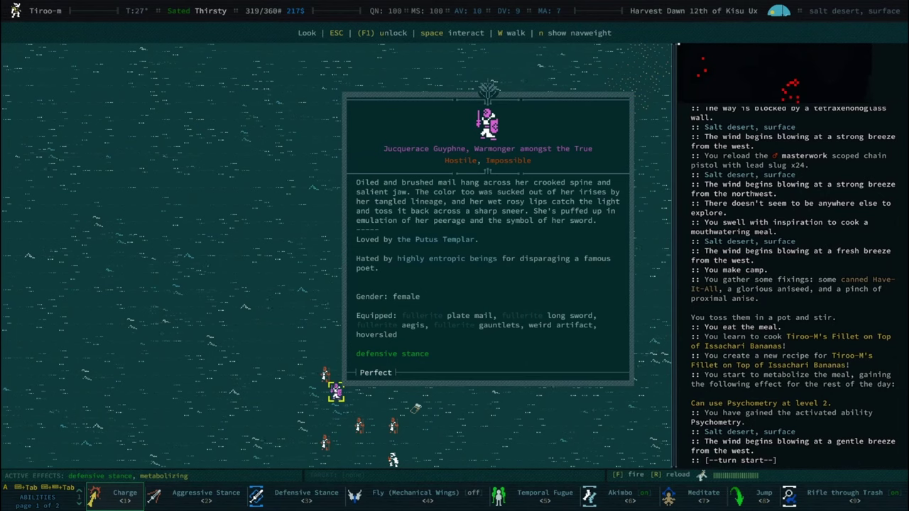
{"action": "key", "text": "plus"}
{"action": "key", "text": "plus"}
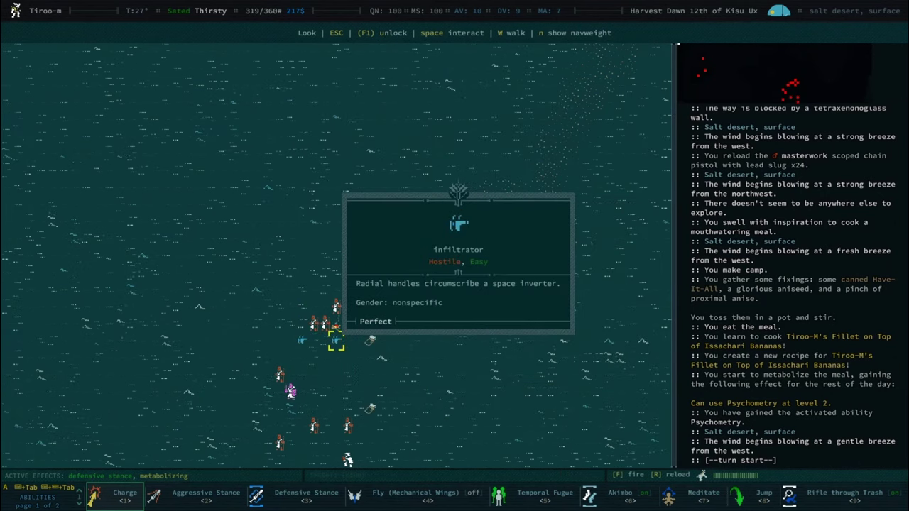
{"action": "key", "text": "Escape"}
Wait several turns in place while the Issachari raiders approach
{"action": "key", "text": "period"}
{"action": "key", "text": "period"}
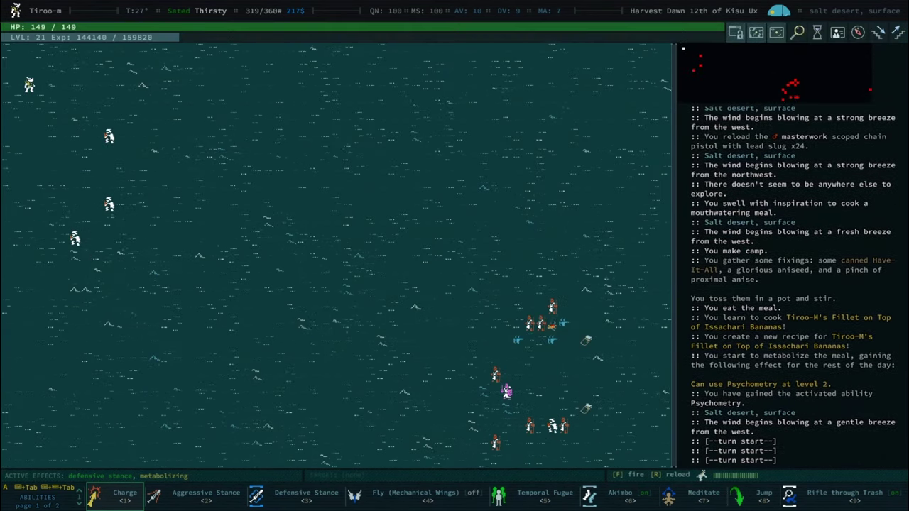
{"action": "key", "text": "period"}
{"action": "key", "text": "period"}
{"action": "key", "text": "period"}
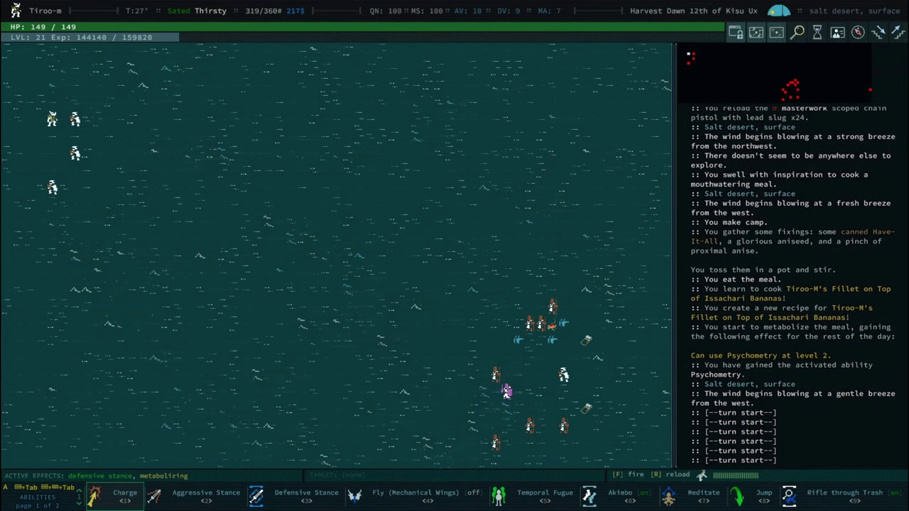
{"action": "key", "text": "period"}
{"action": "key", "text": "period"}
{"action": "key", "text": "period"}
{"action": "key", "text": "period"}
{"action": "key", "text": "period"}
{"action": "key", "text": "period"}
{"action": "key", "text": "period"}
{"action": "key", "text": "period"}
{"action": "key", "text": "period"}
{"action": "key", "text": "period"}
{"action": "key", "text": "period"}
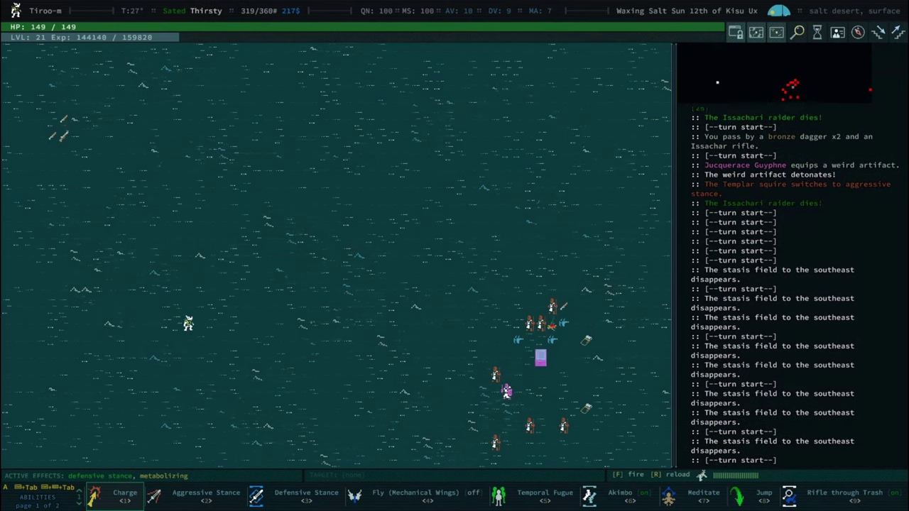
Wait out the fight in place, then attack the Templar squire
{"action": "key", "text": "period"}
{"action": "key", "text": "period"}
{"action": "key", "text": "period"}
{"action": "key", "text": "period"}
{"action": "key", "text": "period"}
{"action": "key", "text": "period"}
{"action": "key", "text": "period"}
{"action": "key", "text": "period"}
{"action": "key", "text": "period"}
{"action": "key", "text": "period"}
{"action": "key", "text": "period"}
{"action": "key", "text": "period"}
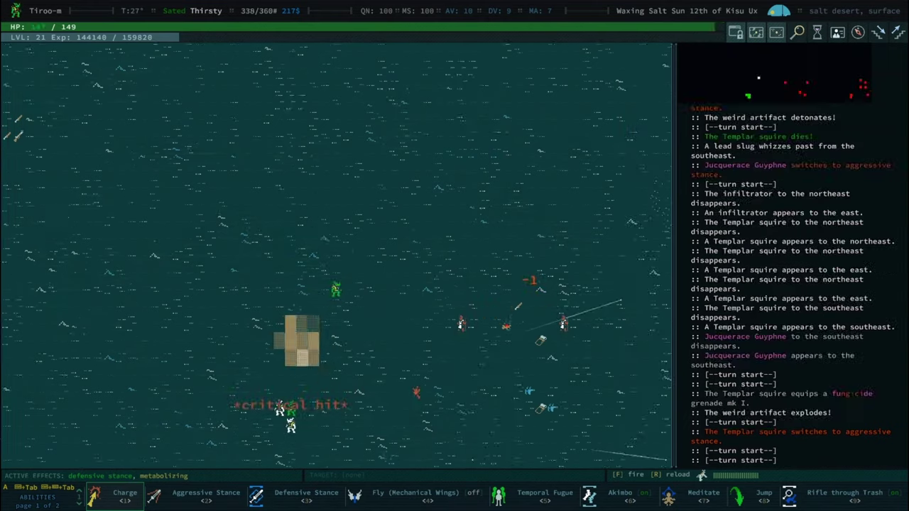
{"action": "key", "text": "period"}
{"action": "key", "text": "period"}
{"action": "key", "text": "period"}
{"action": "key", "text": "period"}
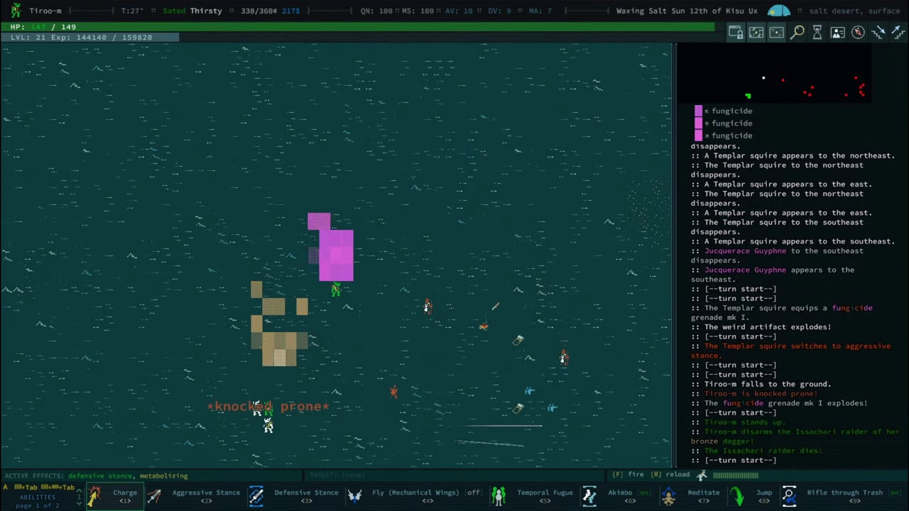
{"action": "key", "text": "period"}
{"action": "key", "text": "space"}
{"action": "key", "text": "Right"}
{"action": "key", "text": "Right"}
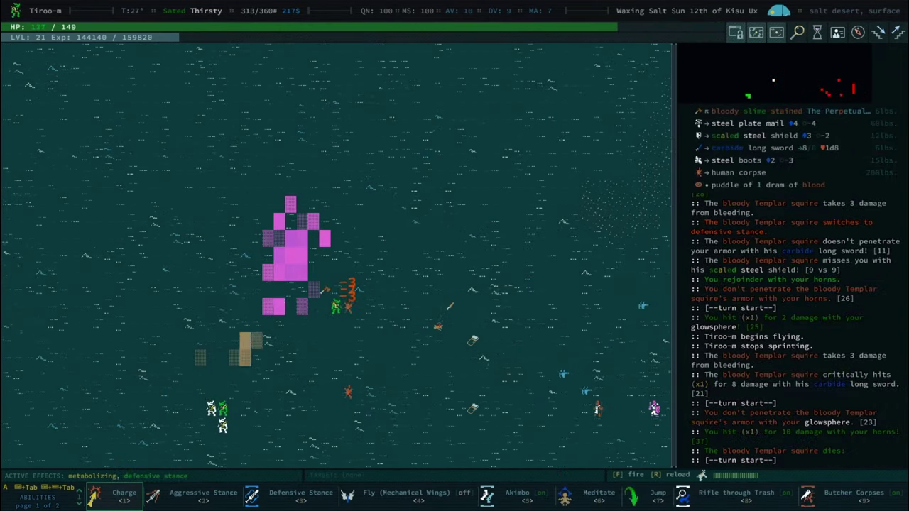
{"action": "key", "text": "Right"}
{"action": "key", "text": "Right"}
Pick up the dropped sword and equip it in the left hand
{"action": "key", "text": "g"}
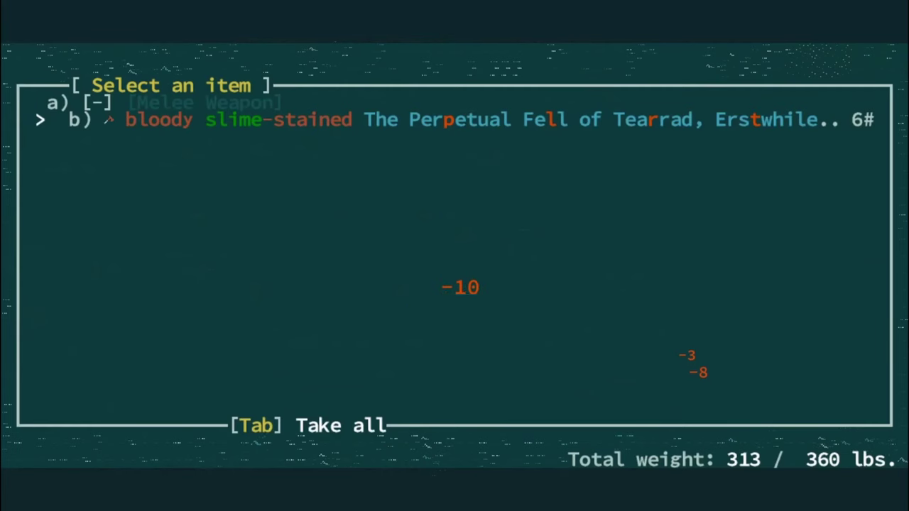
{"action": "key", "text": "b"}
{"action": "key", "text": "shift+e"}
{"action": "key", "text": "Down"}
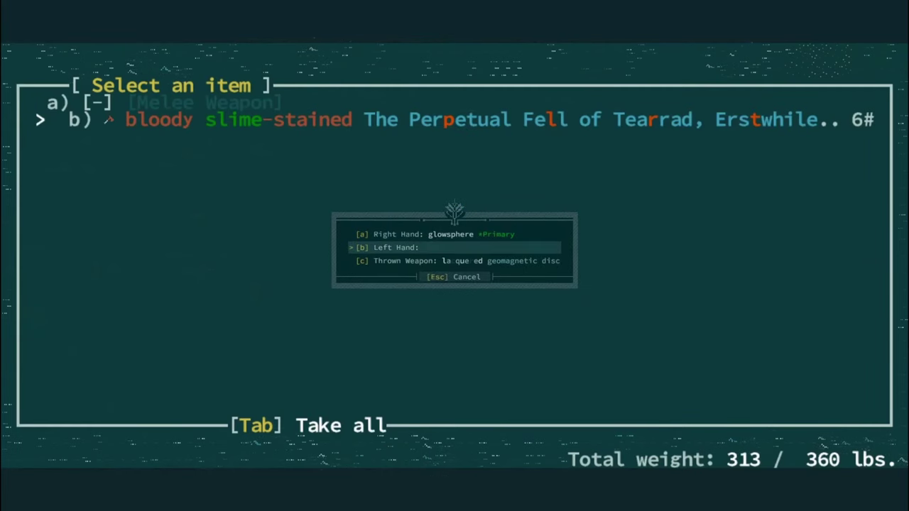
{"action": "key", "text": "Return"}
{"action": "key", "text": "space"}
{"action": "key", "text": "Escape"}
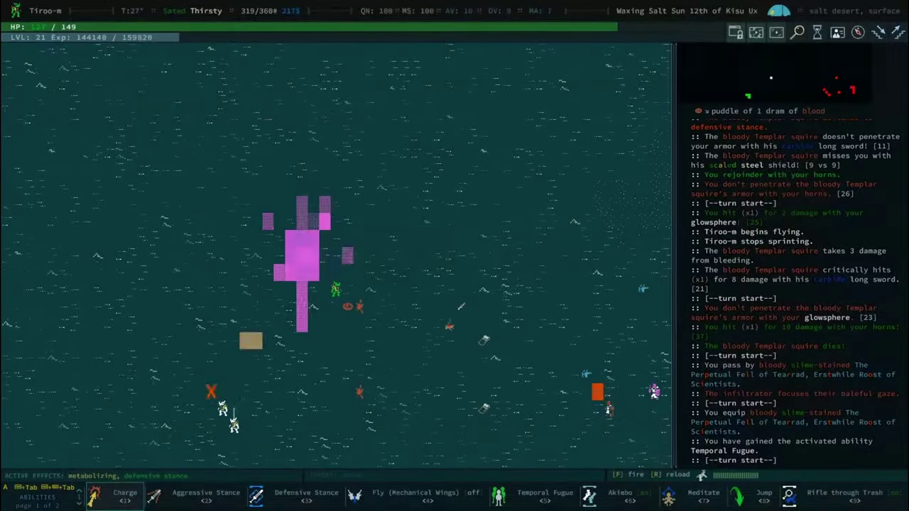
Activate Temporal Fugue and fight the remaining Templar to the east
{"action": "key", "text": "5"}
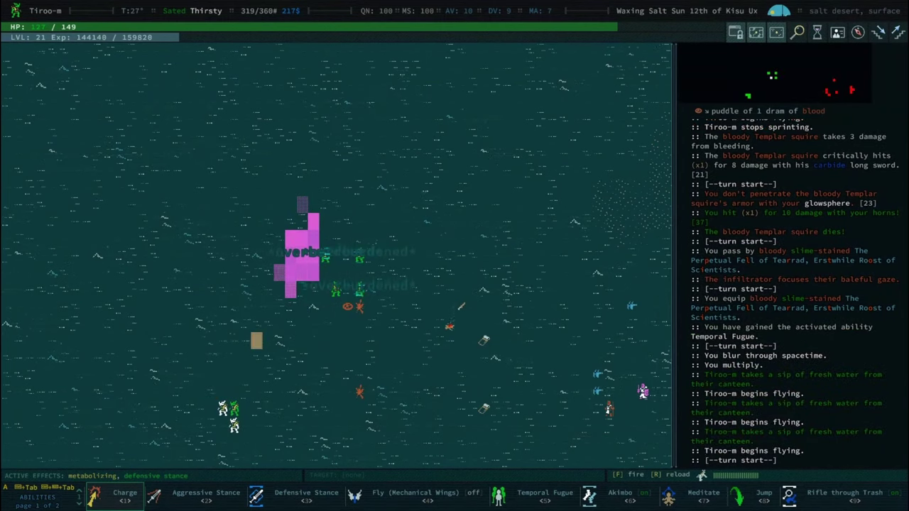
{"action": "key", "text": "Right"}
{"action": "key", "text": "Right"}
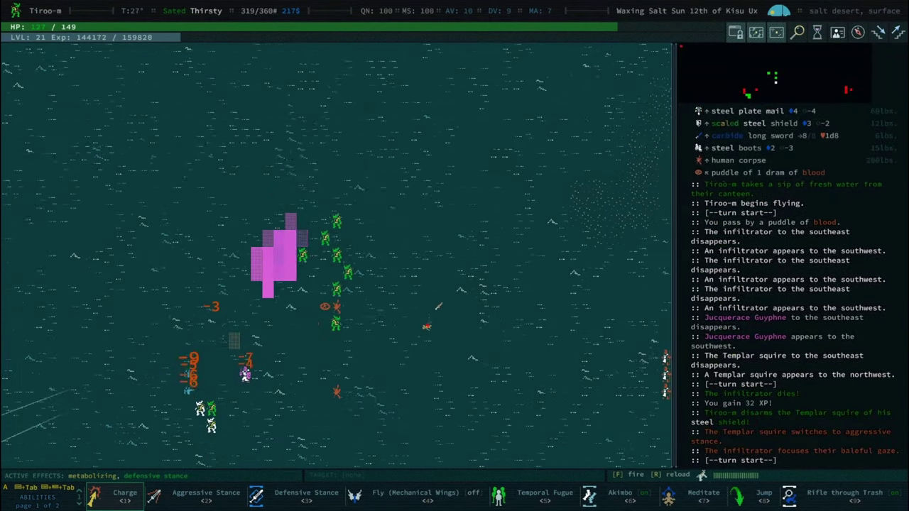
{"action": "key", "text": "Right"}
{"action": "key", "text": "Right"}
{"action": "key", "text": "Right"}
{"action": "key", "text": "Right"}
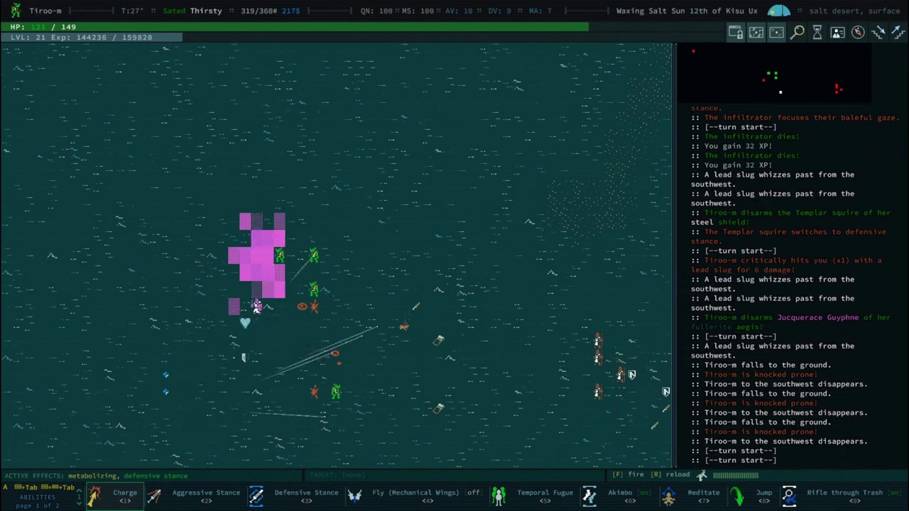
{"action": "key", "text": "Up"}
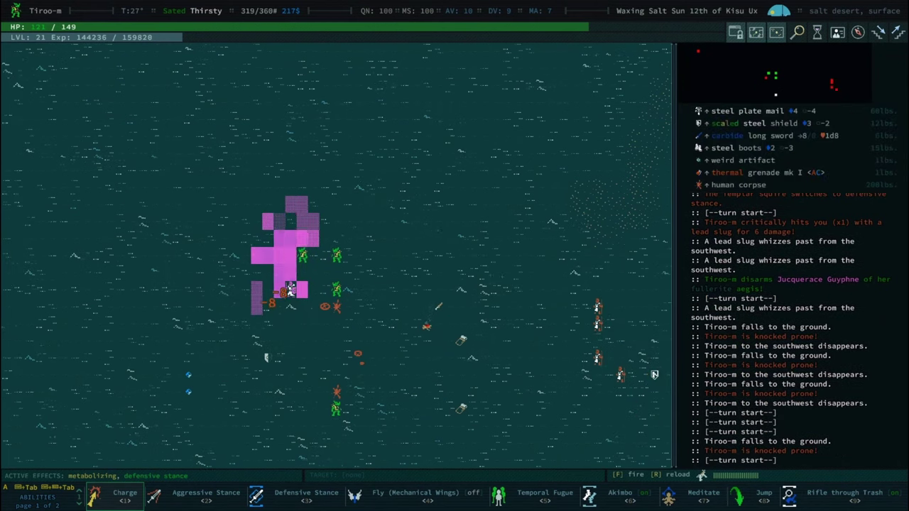
{"action": "key", "text": "Left"}
{"action": "key", "text": "Left"}
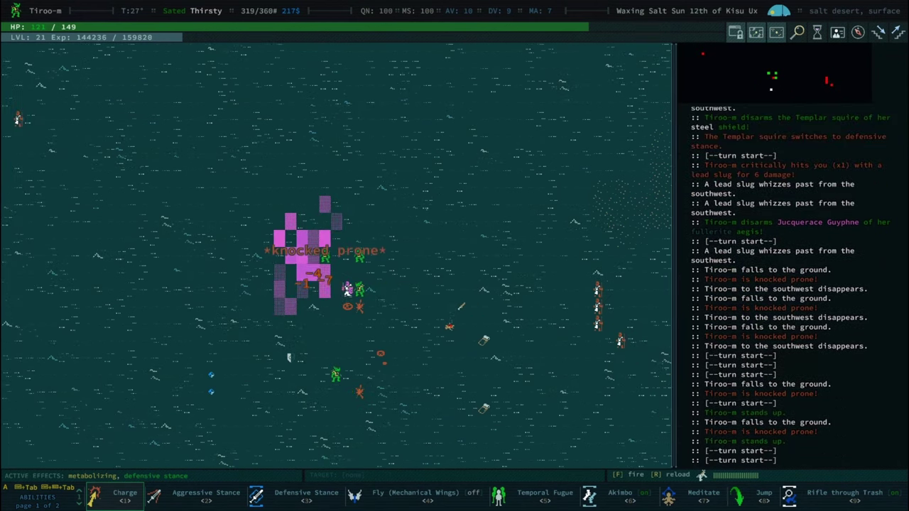
{"action": "key", "text": "Left"}
Equip the Perpetual Fell in the left hand from the equipment screen
{"action": "key", "text": "i"}
{"action": "key", "text": "9"}
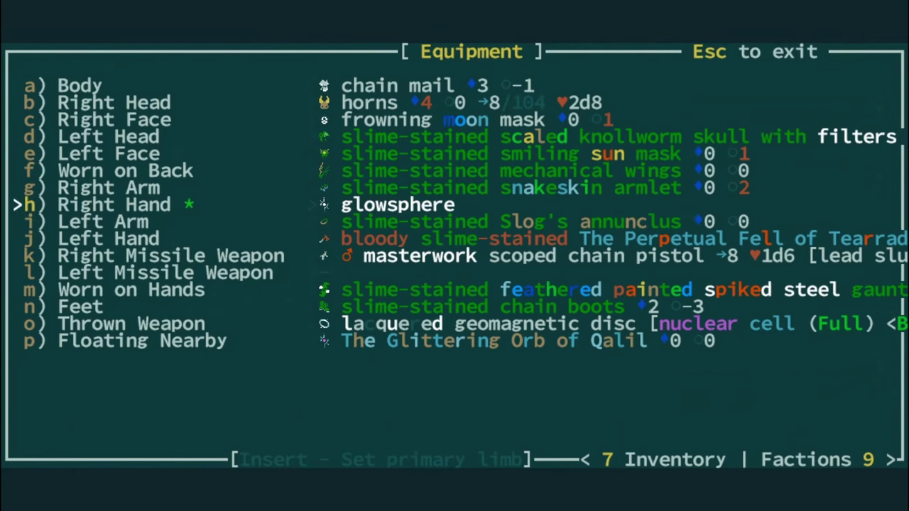
{"action": "key", "text": "Return"}
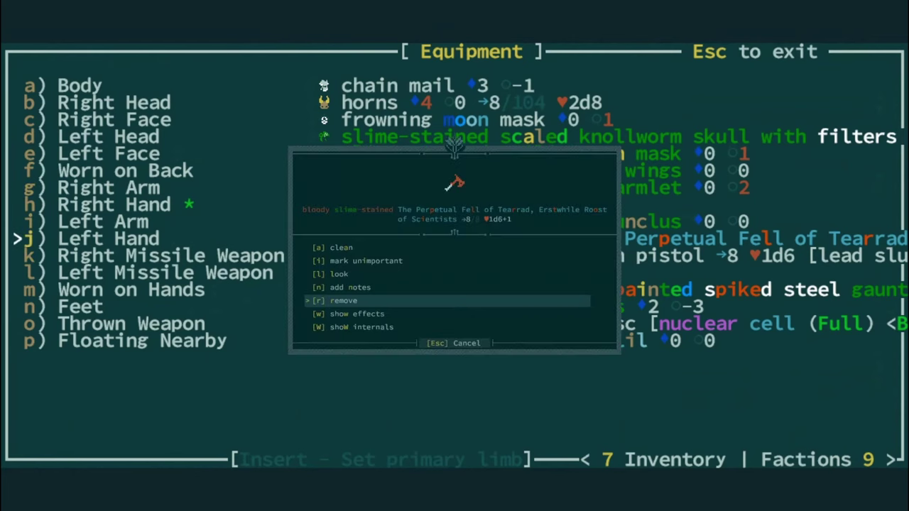
{"action": "key", "text": "Return"}
{"action": "key", "text": "Return"}
{"action": "key", "text": "q"}
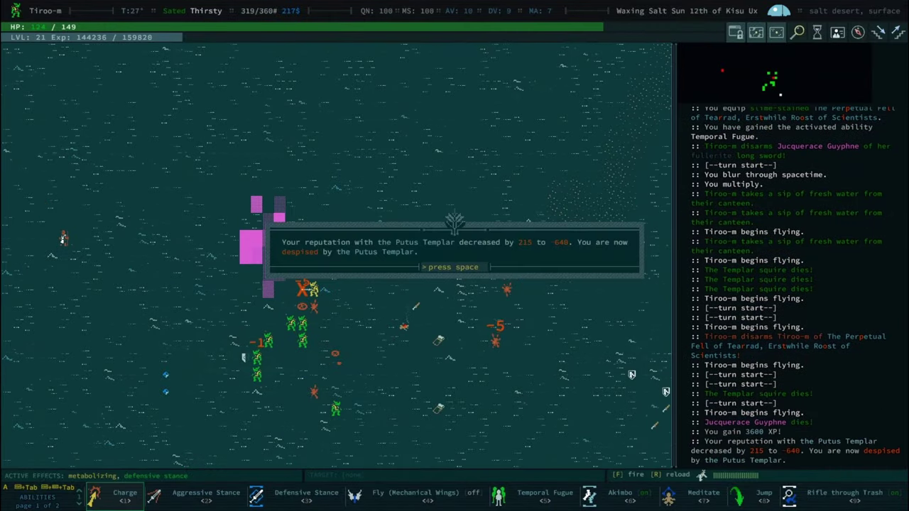
Dismiss the reputation notices and check the dropped armor pile across the battlefield
{"action": "key", "text": "space"}
{"action": "key", "text": "space"}
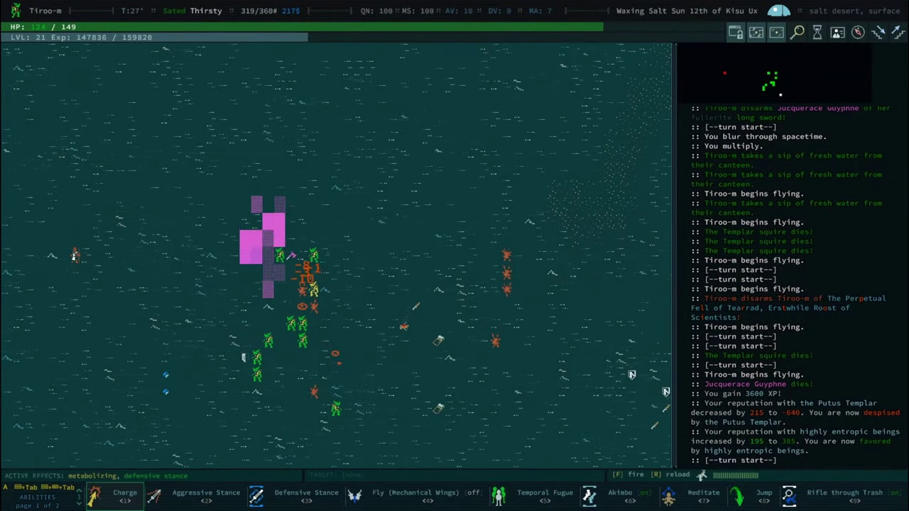
{"action": "key", "text": "Left"}
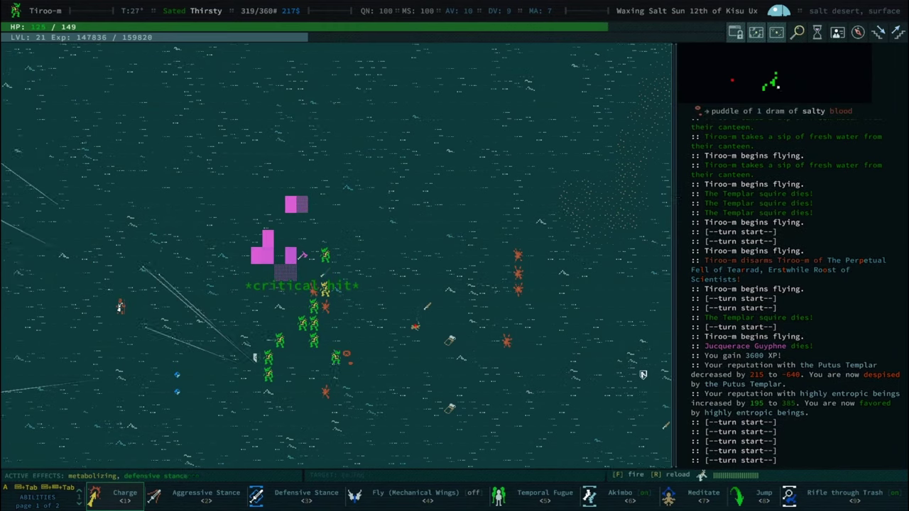
{"action": "key", "text": "Left"}
{"action": "key", "text": "Left"}
{"action": "key", "text": "Left"}
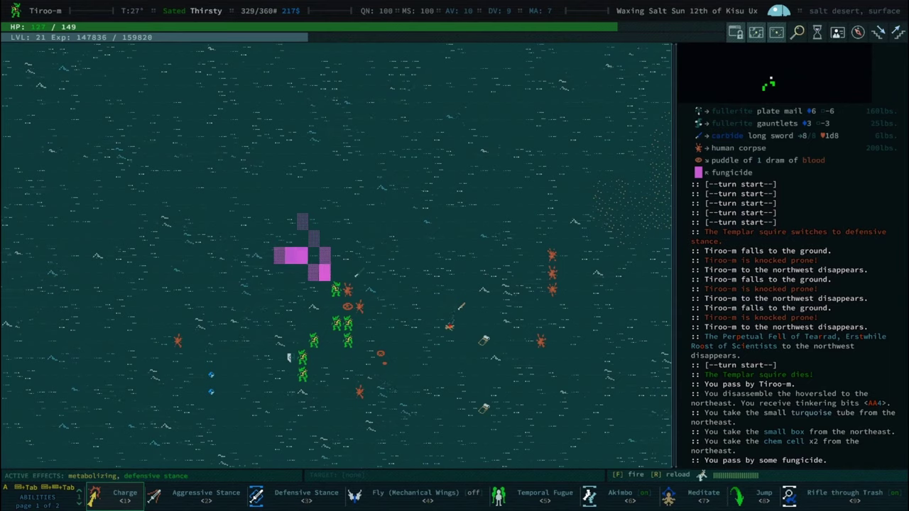
{"action": "key", "text": "Right"}
{"action": "key", "text": "g"}
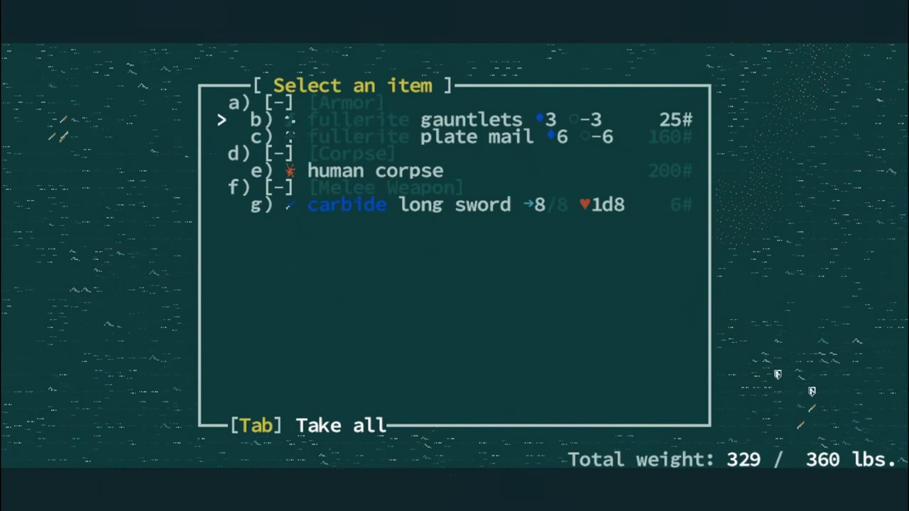
{"action": "key", "text": "Down"}
{"action": "key", "text": "Escape"}
{"action": "key", "text": "Escape"}
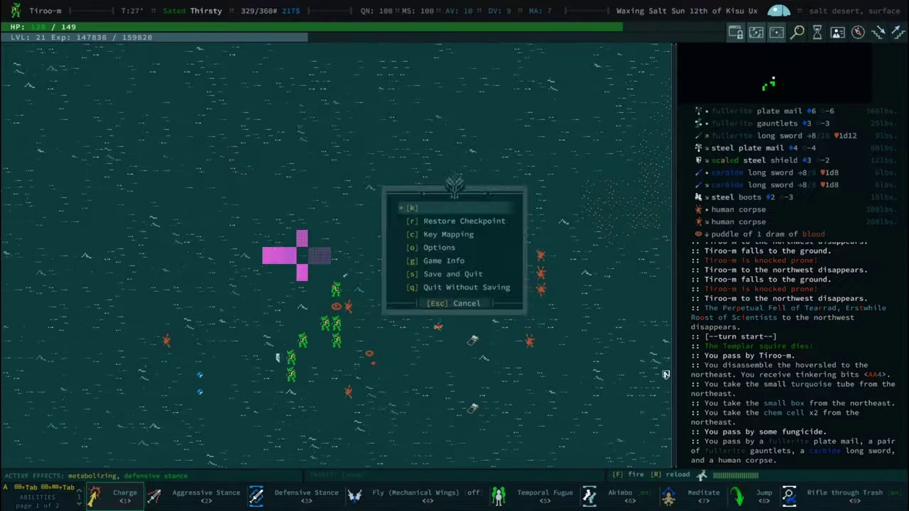
{"action": "key", "text": "Escape"}
Auto-explore to collect the grenades, then walk west into the next zone
{"action": "key", "text": "0"}
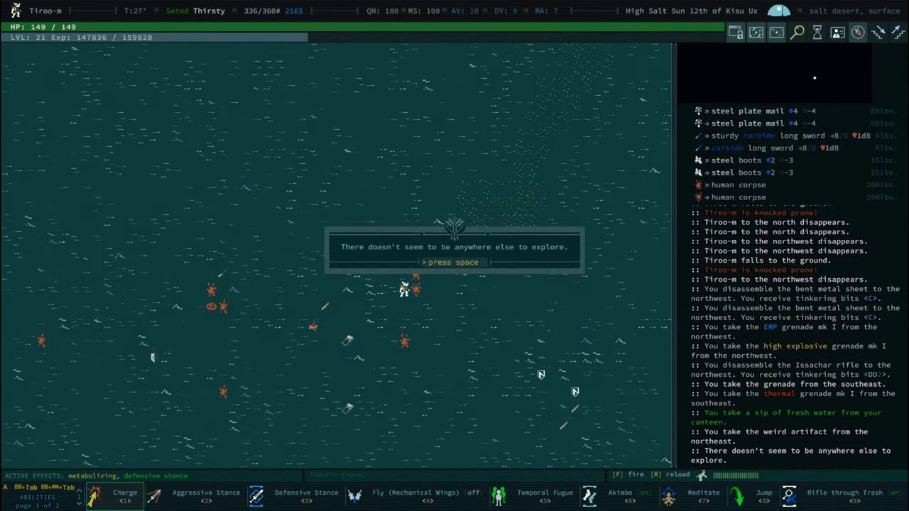
{"action": "key", "text": "space"}
{"action": "key", "text": "w"}
{"action": "key", "text": "Left"}
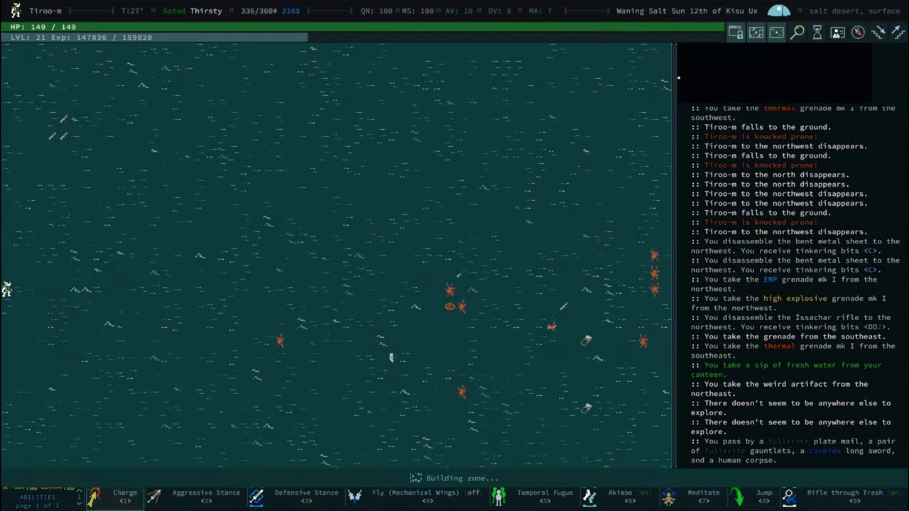
Examine the voider and Phthisuth-Oth in Look mode, then head northwest
{"action": "key", "text": "l"}
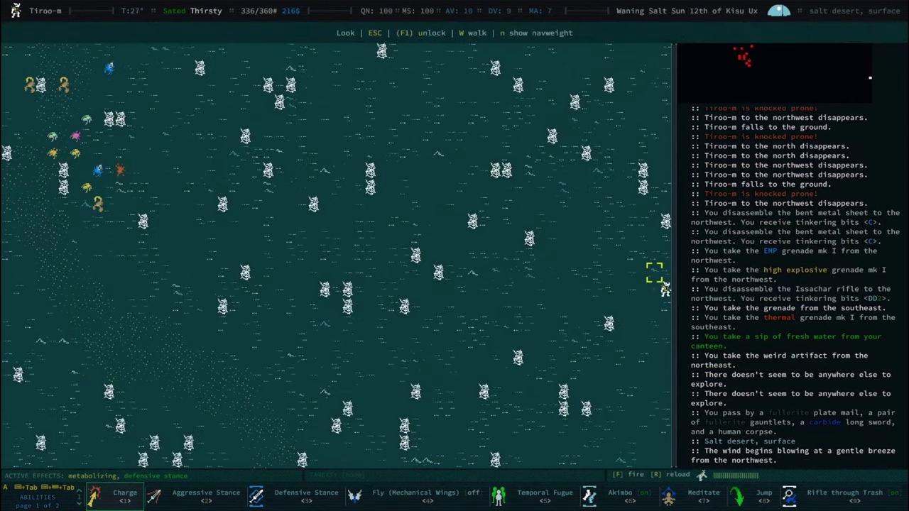
{"action": "key", "text": "Tab"}
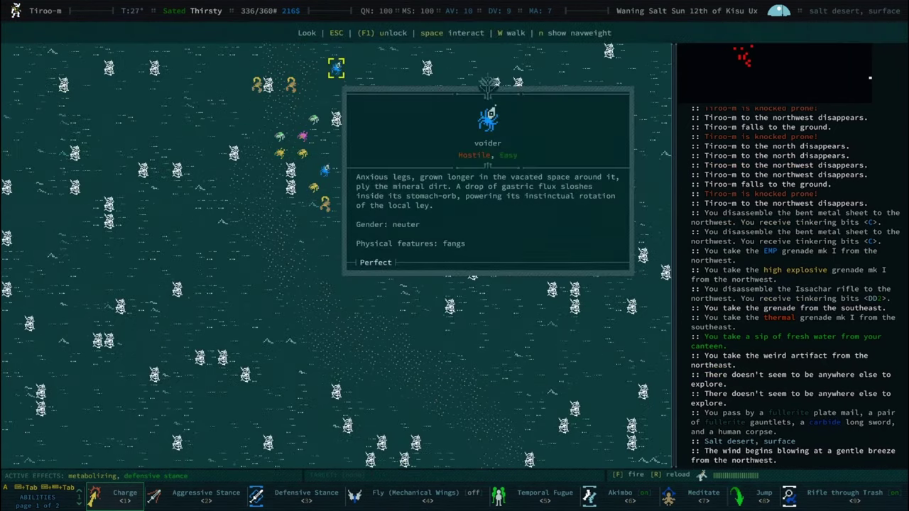
{"action": "key", "text": "Tab"}
{"action": "key", "text": "Tab"}
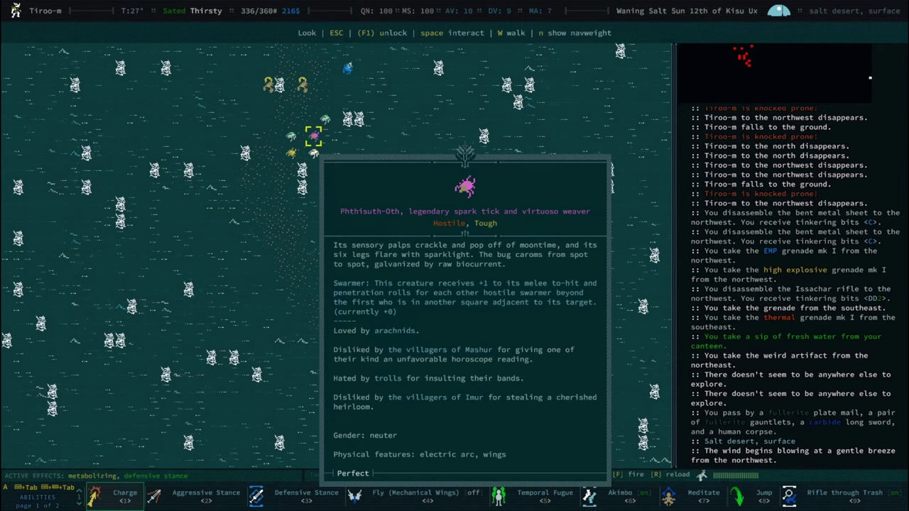
{"action": "key", "text": "Escape"}
{"action": "key", "text": "Left"}
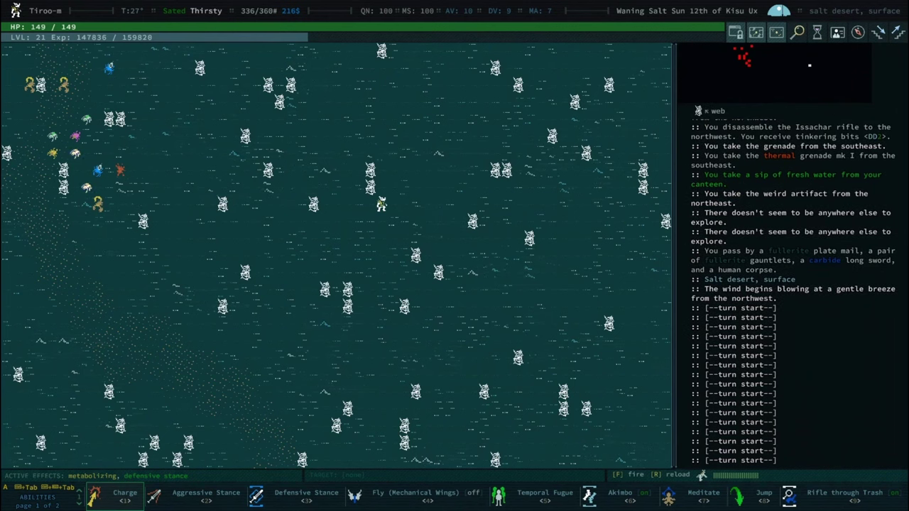
Advance west through the webs and kill Phthisuth-Oth with Temporal Fugue clones
{"action": "key", "text": "Left"}
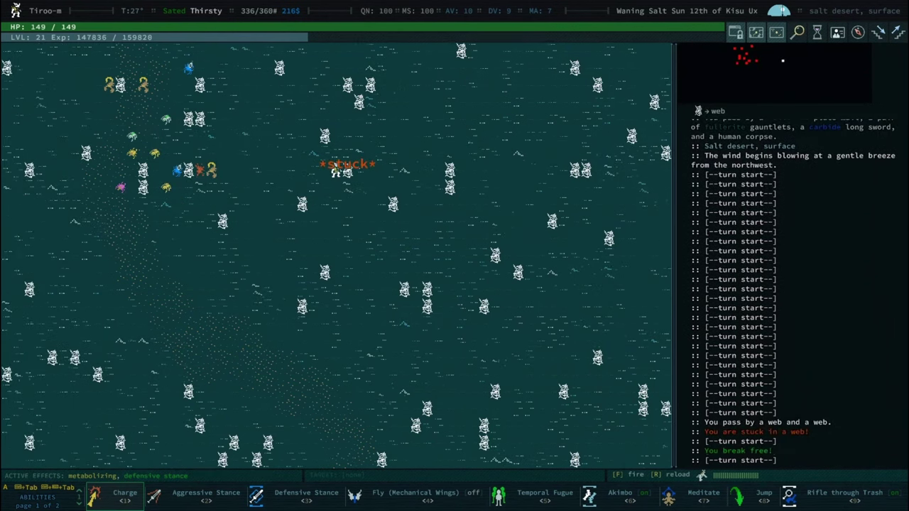
{"action": "key", "text": "Left"}
{"action": "key", "text": "Left"}
{"action": "key", "text": "5"}
{"action": "key", "text": "KP_3"}
{"action": "key", "text": "KP_3"}
{"action": "key", "text": "KP_3"}
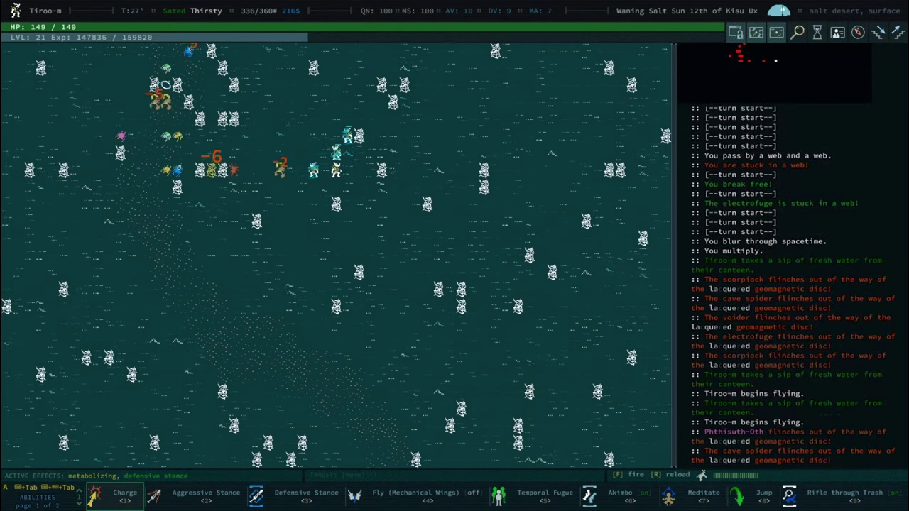
{"action": "key", "text": "5"}
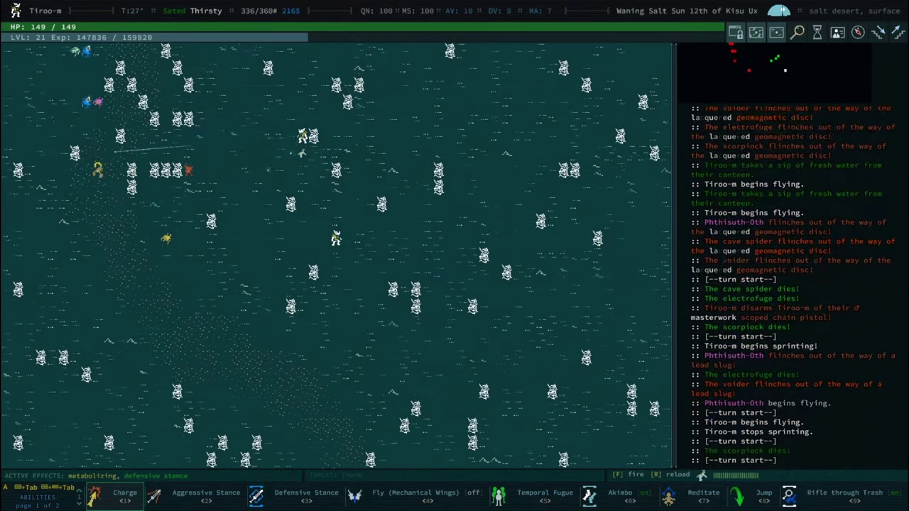
{"action": "key", "text": "5"}
{"action": "key", "text": "5"}
{"action": "key", "text": "5"}
{"action": "key", "text": "5"}
{"action": "key", "text": "5"}
Dismiss the arachnid and Imur reputation notices and walk west across the zone
{"action": "key", "text": "space"}
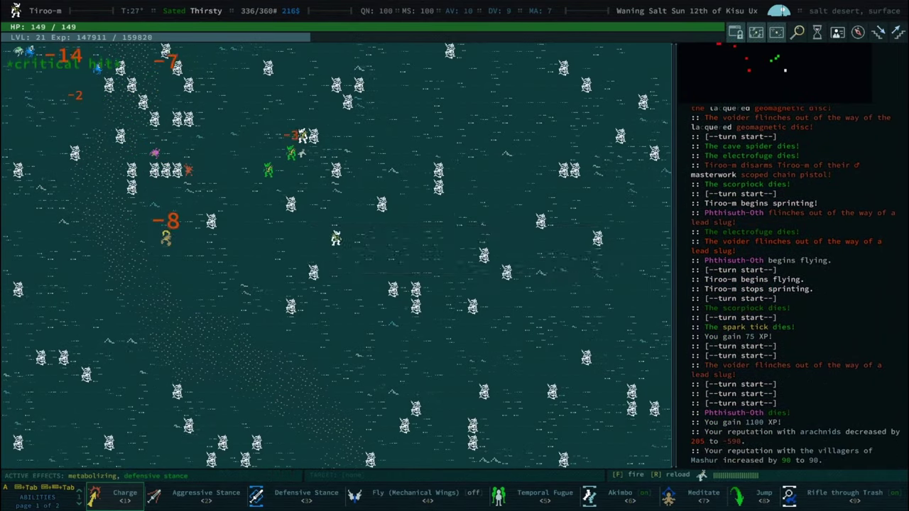
{"action": "key", "text": "space"}
{"action": "key", "text": "space"}
{"action": "key", "text": "space"}
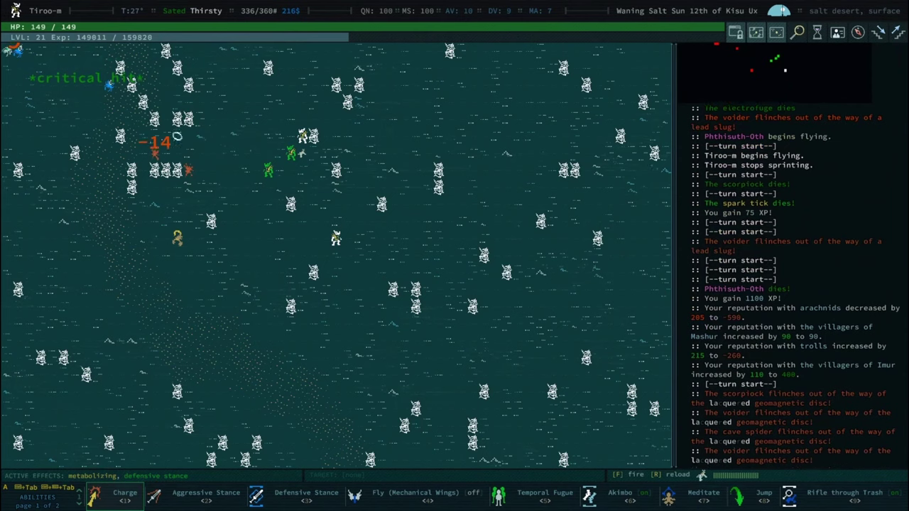
{"action": "key", "text": "7"}
{"action": "key", "text": "4"}
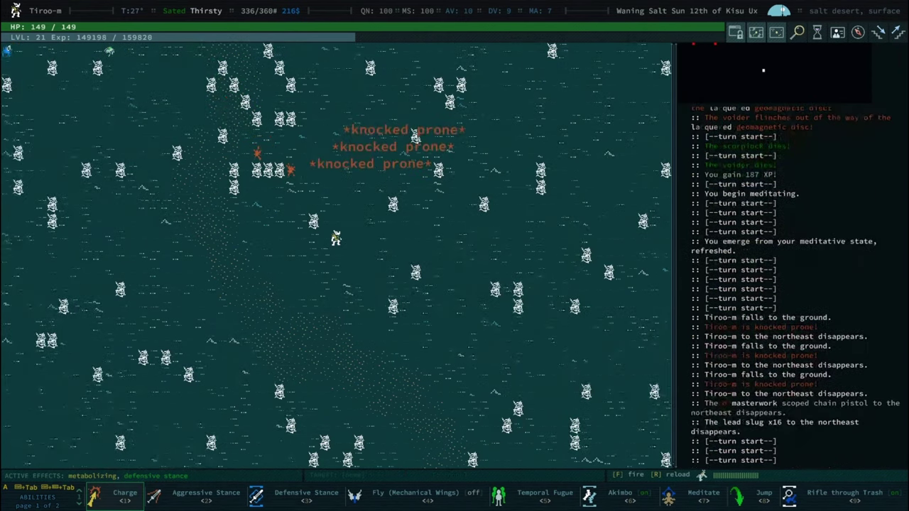
{"action": "key", "text": "4"}
{"action": "key", "text": "4"}
{"action": "key", "text": "4"}
{"action": "key", "text": "4"}
{"action": "key", "text": "4"}
{"action": "key", "text": "4"}
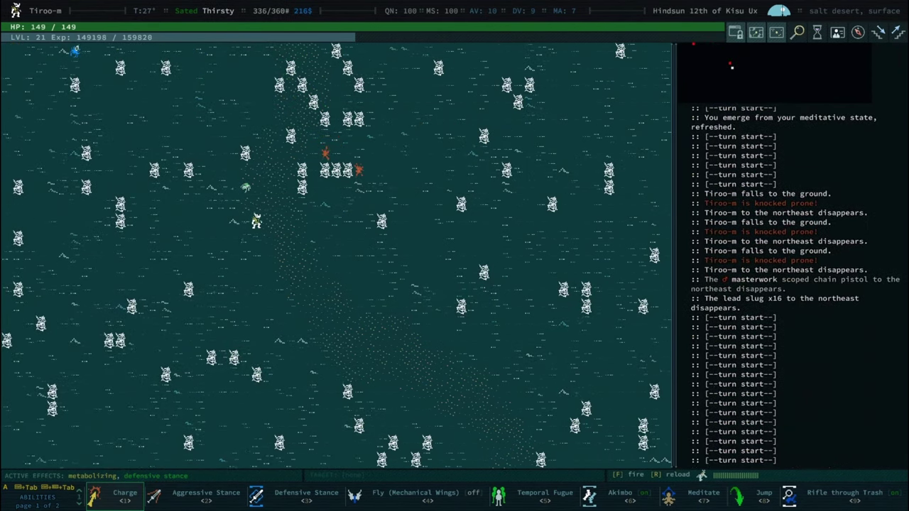
{"action": "key", "text": "space"}
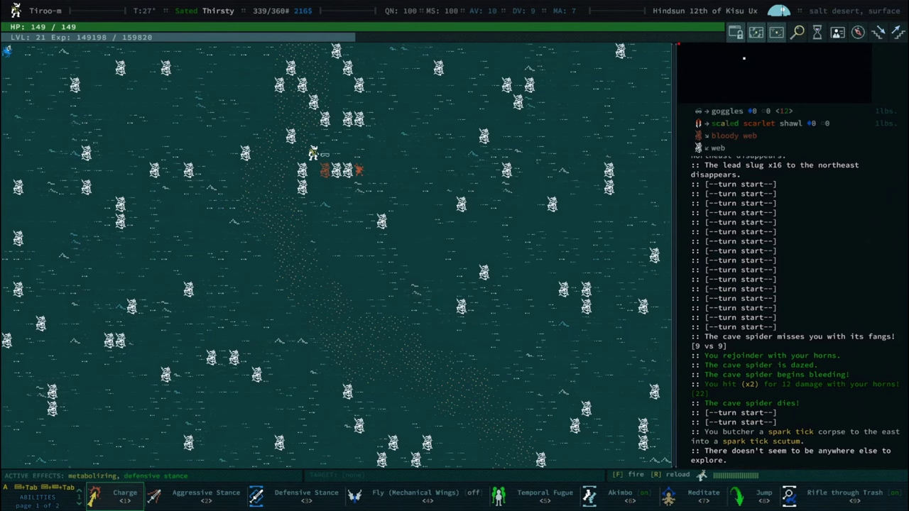
Wear the scaled scarlet shawl from the ground on the back slot
{"action": "key", "text": "g"}
{"action": "key", "text": "Down"}
{"action": "key", "text": "Down"}
{"action": "key", "text": "space"}
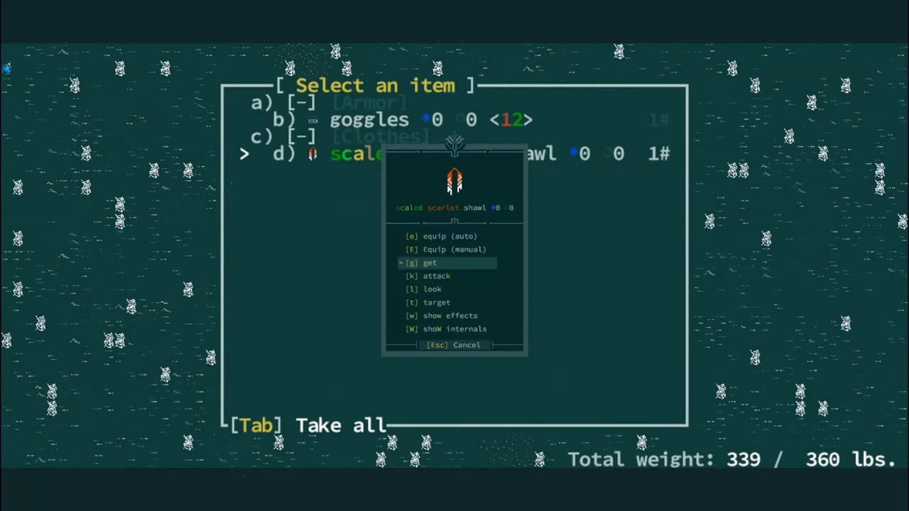
{"action": "key", "text": "shift+e"}
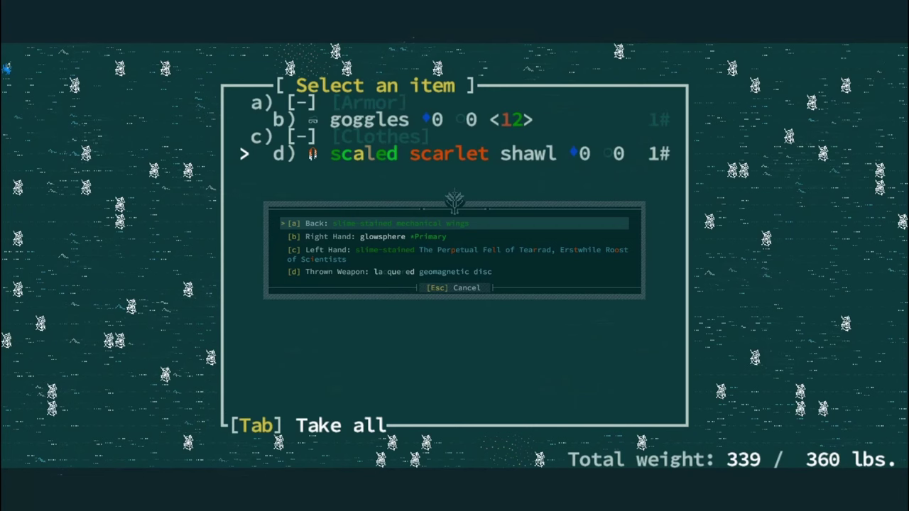
{"action": "key", "text": "space"}
Disassemble the goggles into tinkering bits, then walk northwest onto a web
{"action": "key", "text": "space"}
{"action": "key", "text": "Down"}
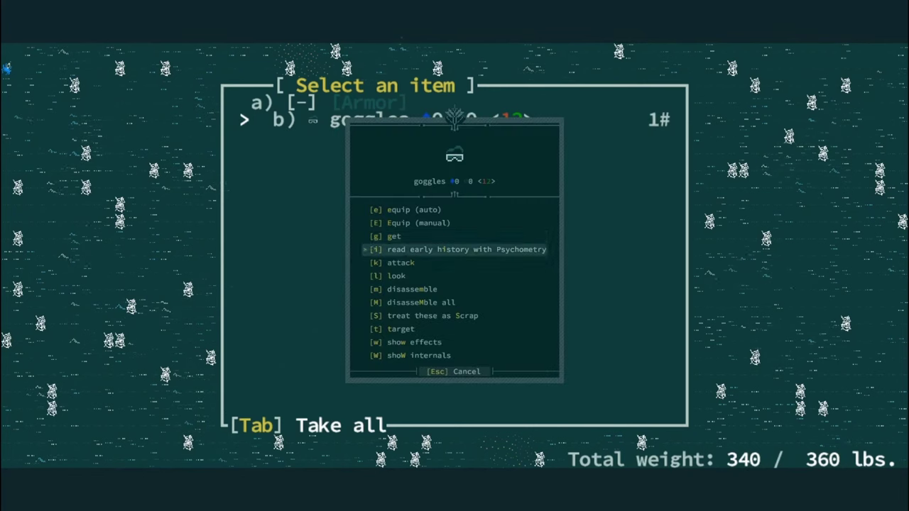
{"action": "key", "text": "Down"}
{"action": "key", "text": "Down"}
{"action": "key", "text": "Down"}
{"action": "key", "text": "space"}
{"action": "key", "text": "space"}
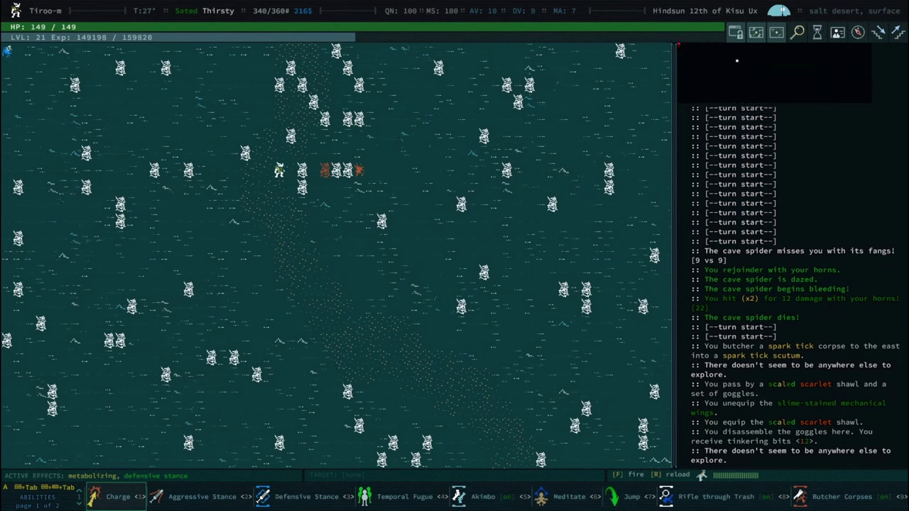
{"action": "key", "text": "Left"}
{"action": "key", "text": "Left"}
{"action": "key", "text": "Up"}
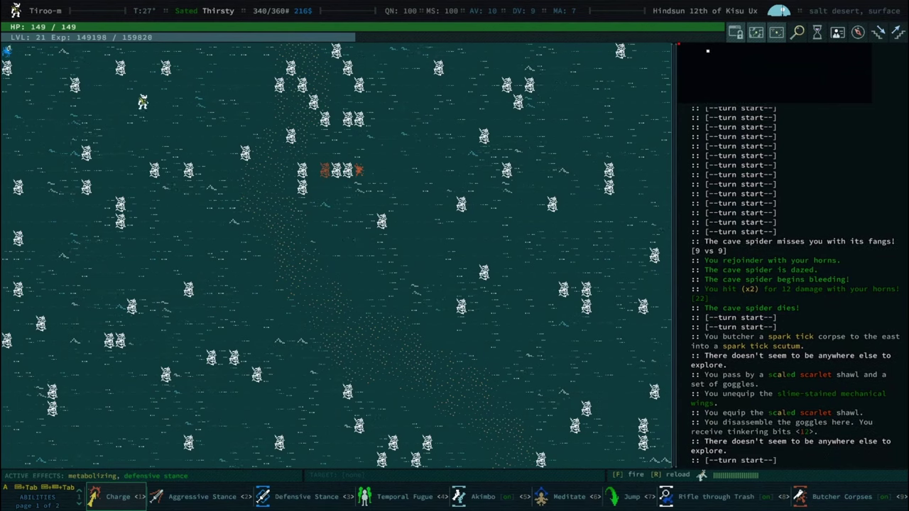
{"action": "key", "text": "KP_7"}
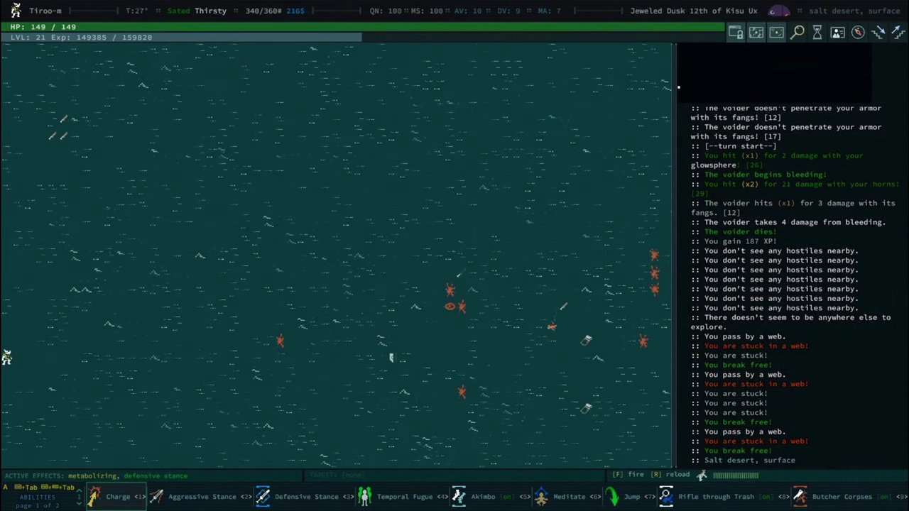
Cross west into another salt desert and shoot the dawnglider with Temporal Fugue
{"action": "key", "text": "Left"}
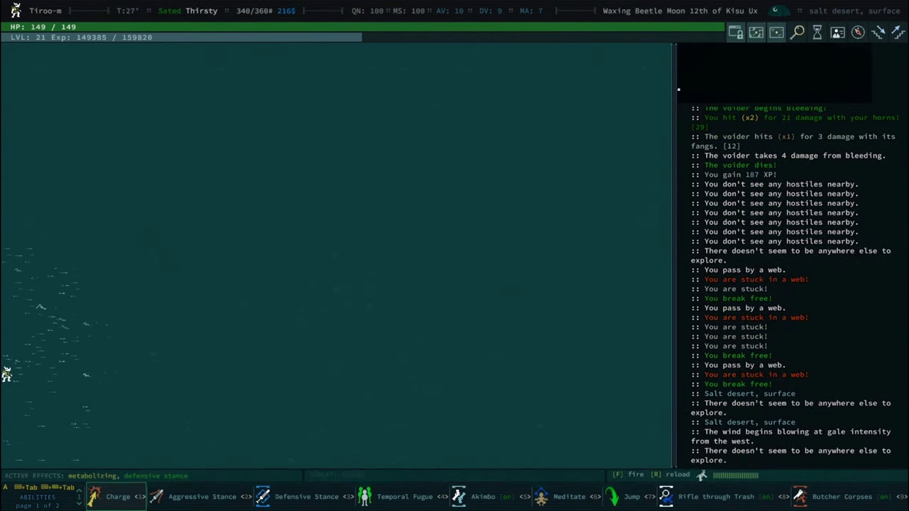
{"action": "key", "text": "Left"}
{"action": "key", "text": "0"}
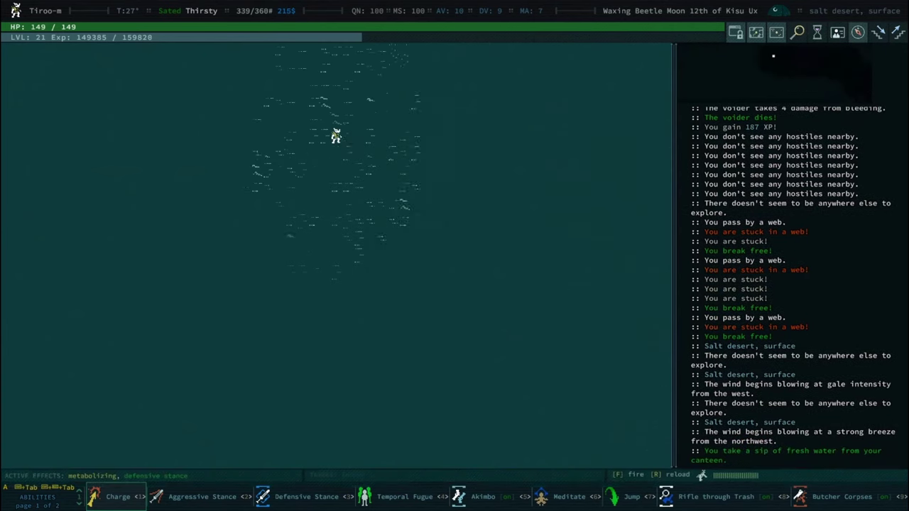
{"action": "key", "text": "5"}
{"action": "key", "text": "5"}
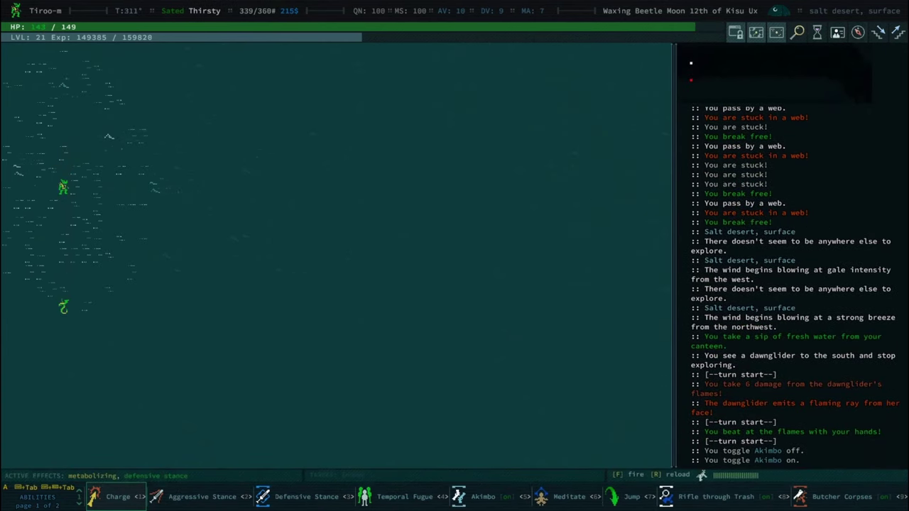
{"action": "key", "text": "4"}
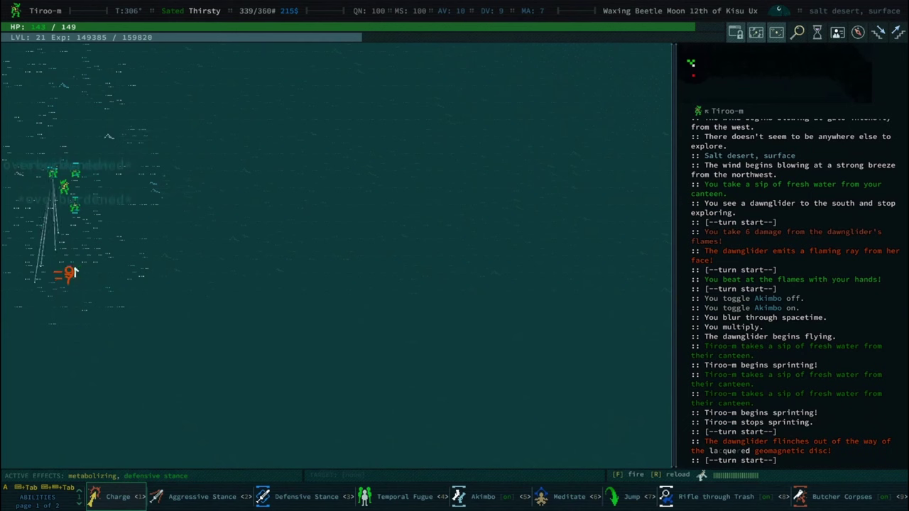
{"action": "key", "text": "f"}
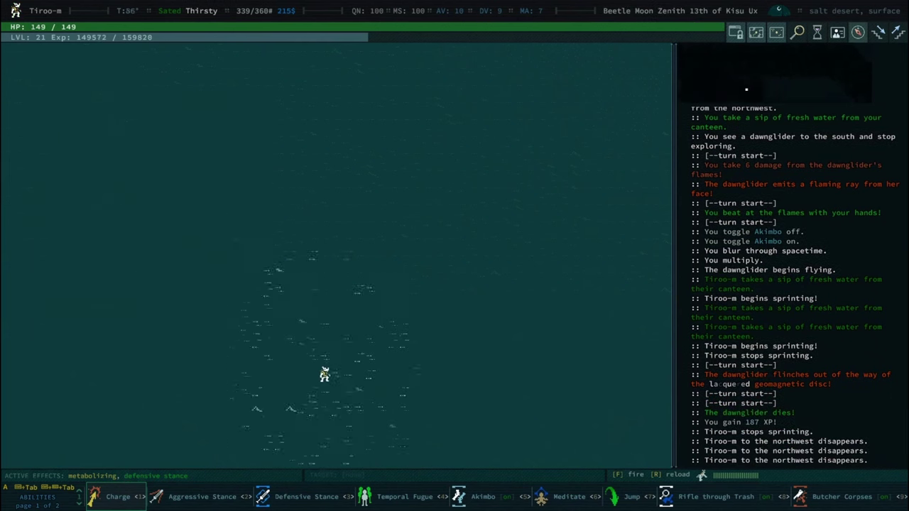
{"action": "key", "text": "0"}
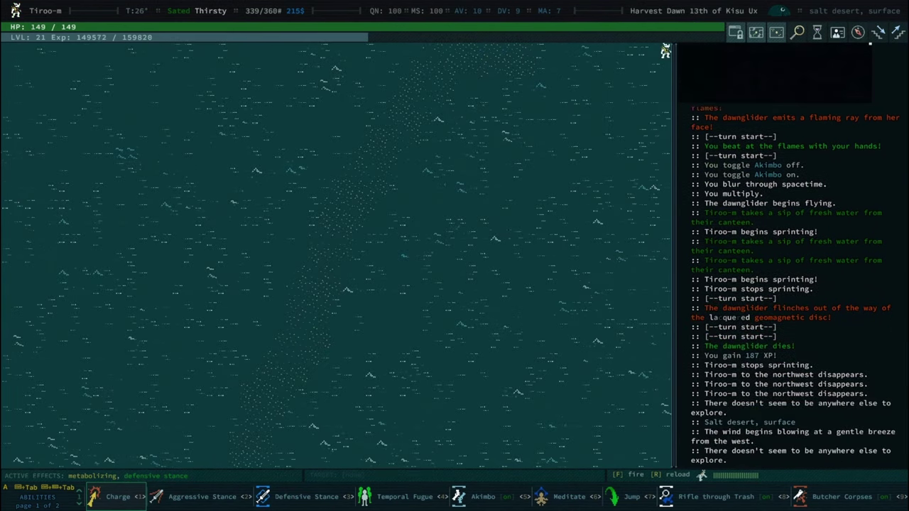
{"action": "key", "text": "0"}
Travel east into the next zone and kill the attacking Issachari raiders
{"action": "key", "text": "space"}
{"action": "key", "text": "Right"}
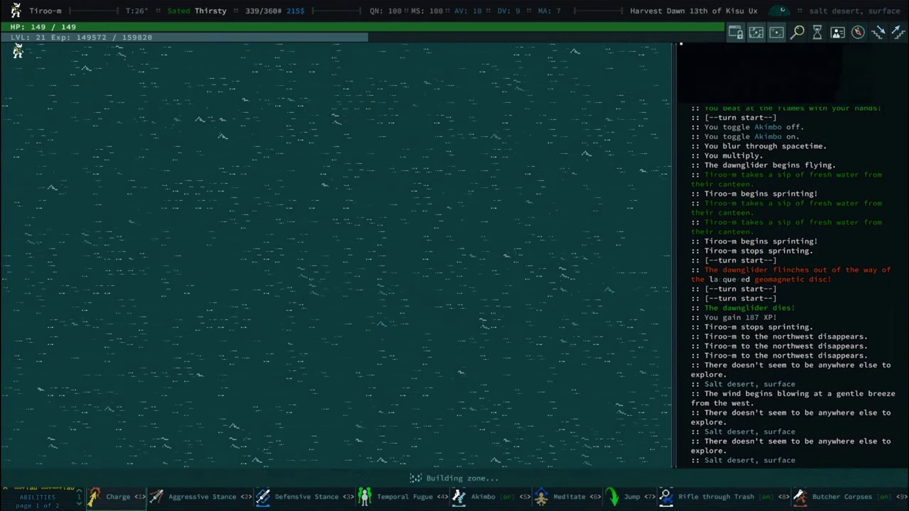
{"action": "key", "text": "0"}
{"action": "key", "text": "Right"}
{"action": "key", "text": "Right"}
{"action": "key", "text": "Right"}
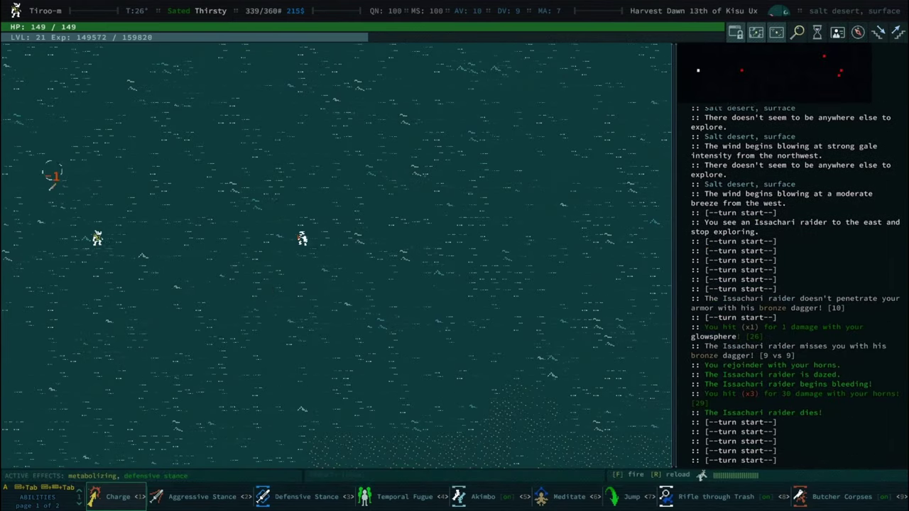
{"action": "key", "text": "0"}
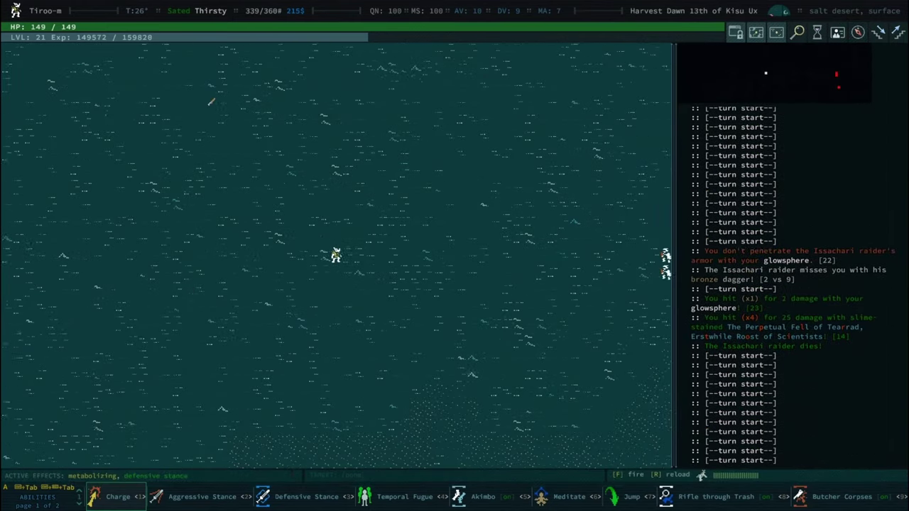
{"action": "key", "text": "Right"}
{"action": "key", "text": "Right"}
{"action": "key", "text": "Right"}
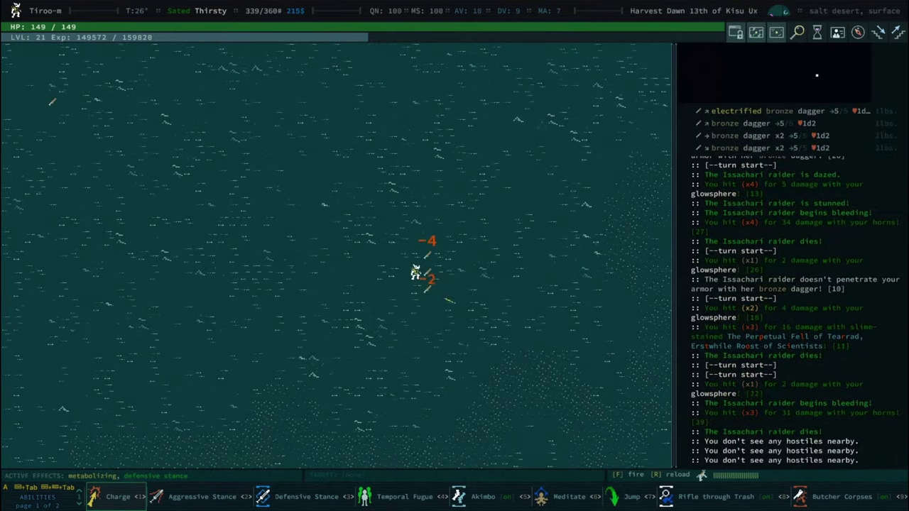
{"action": "key", "text": "x"}
Check the inventory and equipment lists, then walk far west across the desert
{"action": "key", "text": "9"}
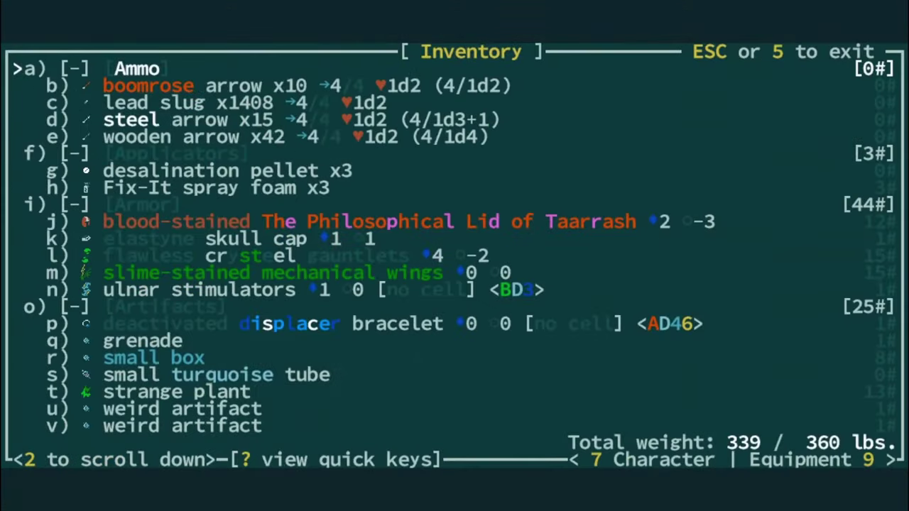
{"action": "key", "text": "9"}
{"action": "key", "text": "Escape"}
{"action": "key", "text": "0"}
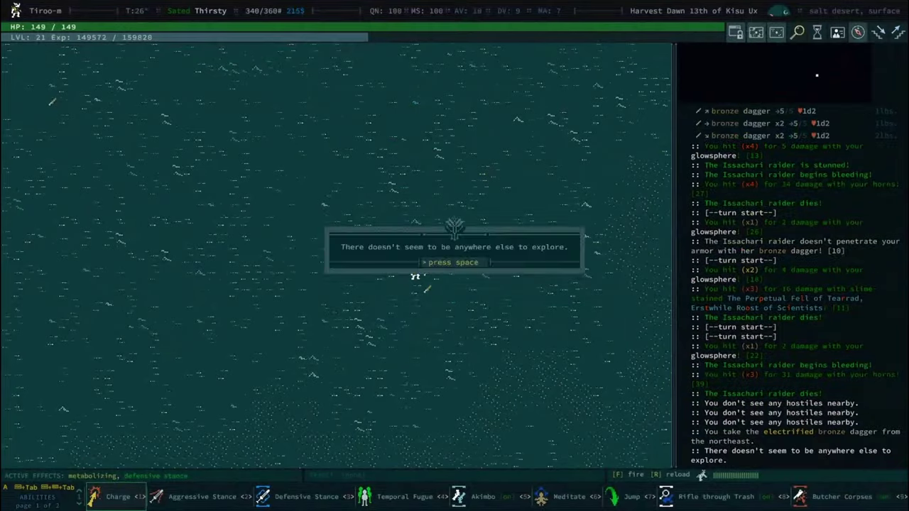
{"action": "key", "text": "Escape"}
{"action": "key", "text": "w"}
{"action": "key", "text": "Left"}
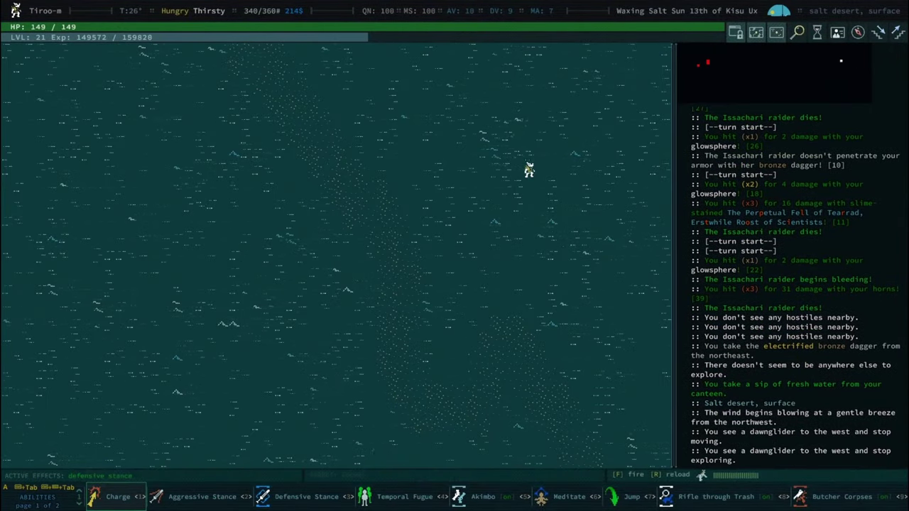
{"action": "key", "text": "Left"}
{"action": "key", "text": "Left"}
{"action": "key", "text": "Left"}
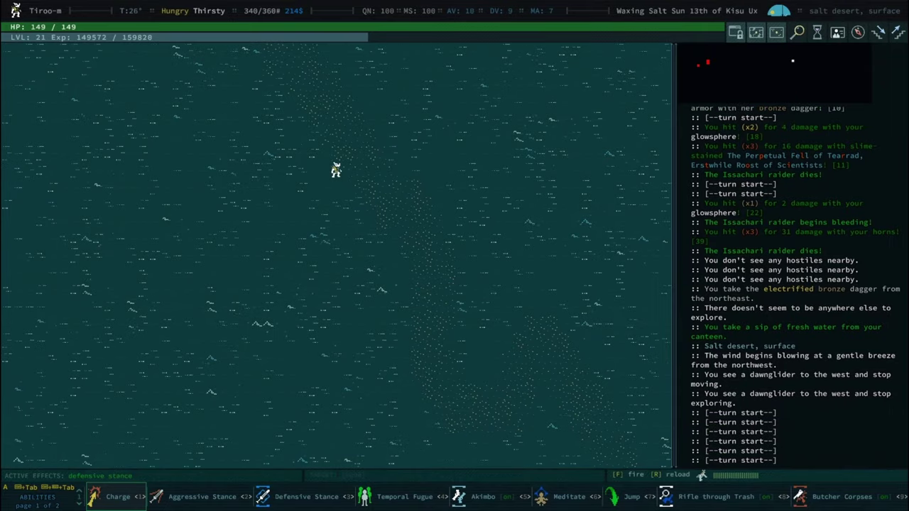
Shoot and butcher the approaching dawngliders, then walk southwest into a new zone
{"action": "key", "text": "5"}
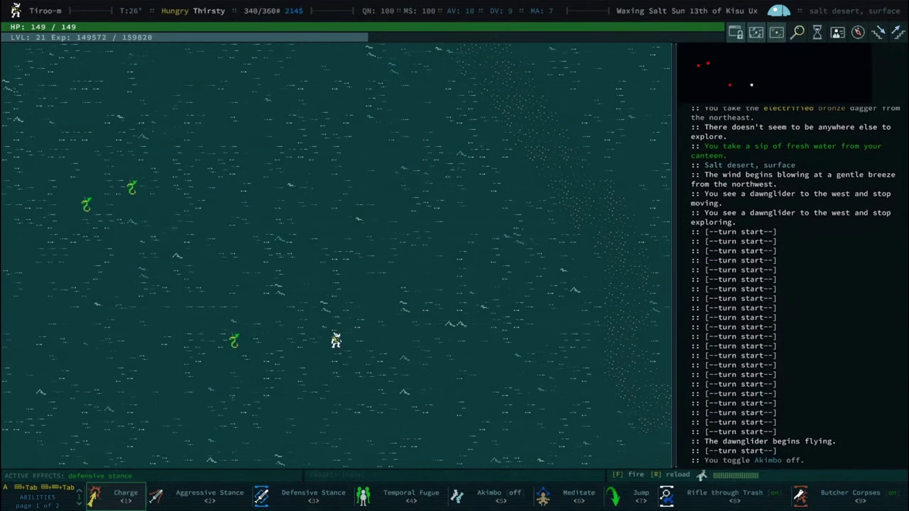
{"action": "key", "text": "f"}
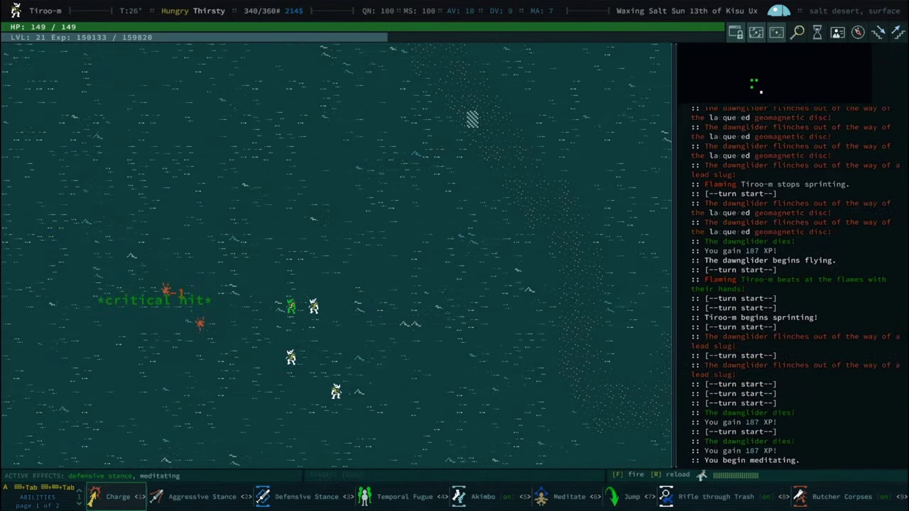
{"action": "key", "text": "0"}
{"action": "key", "text": "space"}
{"action": "key", "text": "w"}
{"action": "key", "text": "KP_1"}
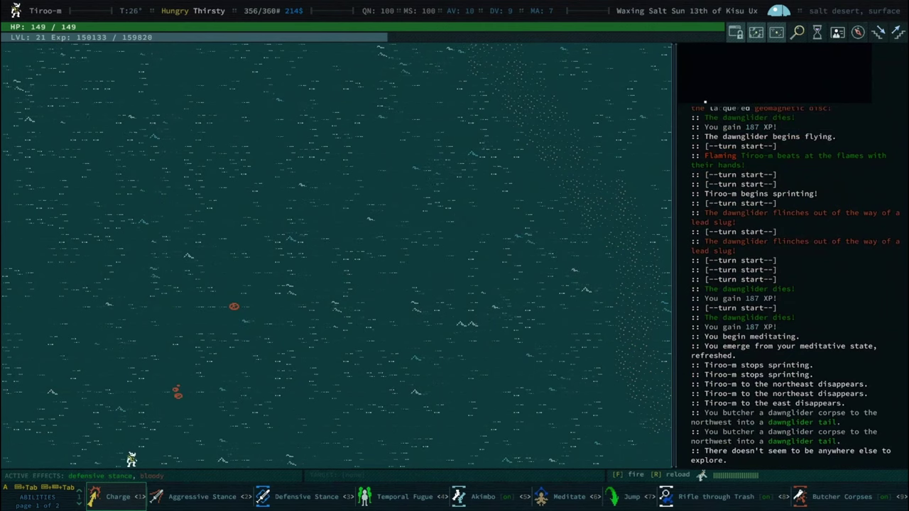
{"action": "key", "text": "space"}
{"action": "key", "text": "space"}
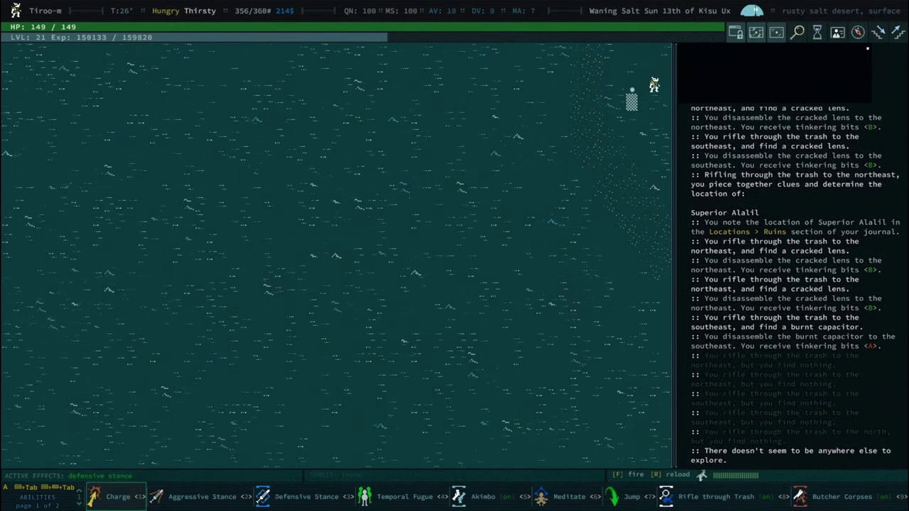
Travel east through the salt desert zones toward a sighted dawnglider
{"action": "key", "text": "KP_6"}
{"action": "key", "text": "space"}
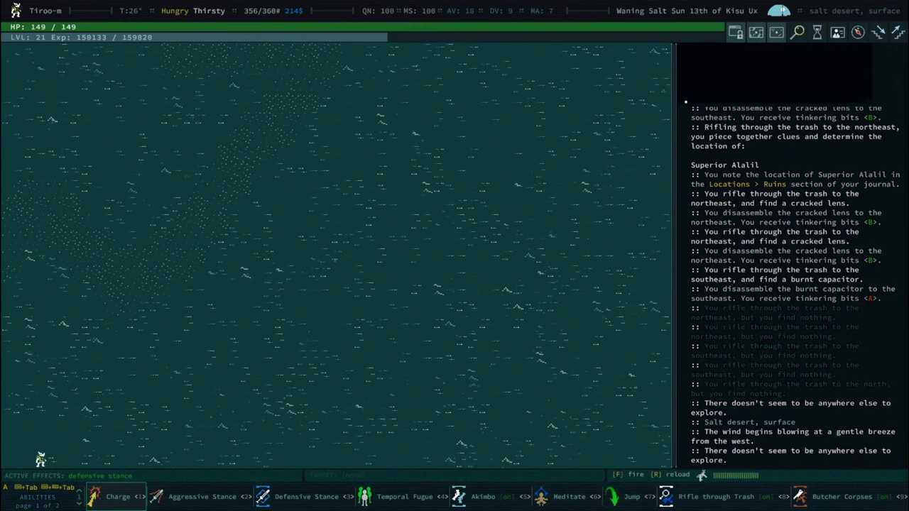
{"action": "key", "text": "KP_6"}
{"action": "key", "text": "space"}
{"action": "key", "text": "KP_6"}
{"action": "key", "text": "KP_6"}
{"action": "key", "text": "KP_6"}
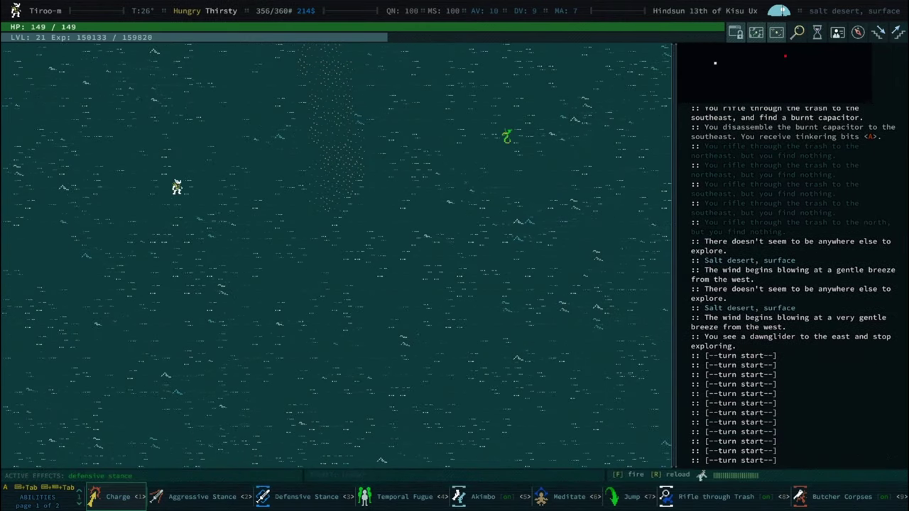
{"action": "key", "text": "KP_6"}
{"action": "key", "text": "KP_6"}
{"action": "key", "text": "KP_6"}
{"action": "key", "text": "KP_6"}
{"action": "key", "text": "KP_6"}
{"action": "key", "text": "KP_6"}
{"action": "key", "text": "KP_6"}
Kill the dawnglider with time clones, butcher it, and examine the small box
{"action": "key", "text": "5"}
{"action": "key", "text": "4"}
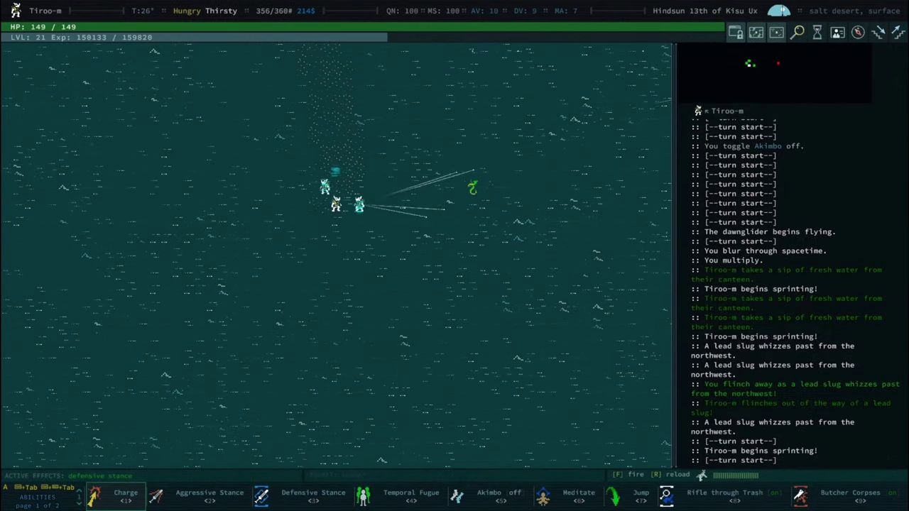
{"action": "key", "text": "KP_4"}
{"action": "key", "text": "KP_4"}
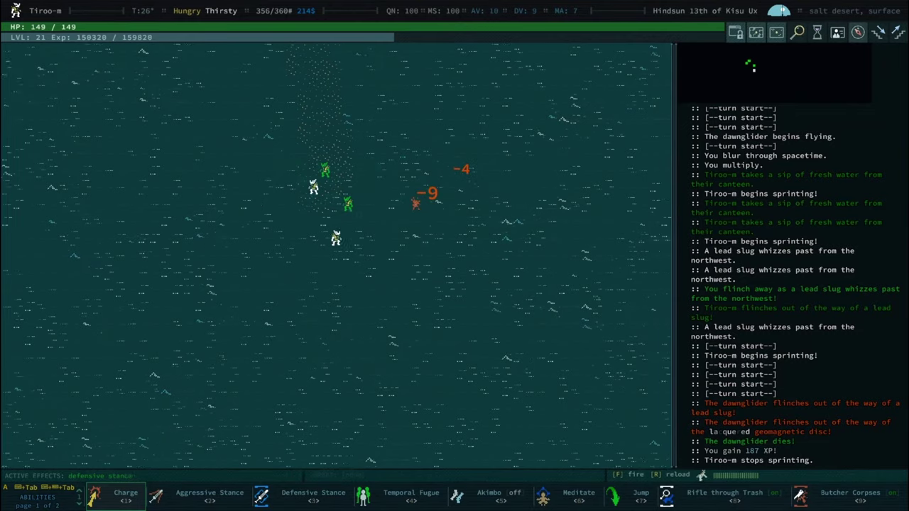
{"action": "key", "text": "x"}
{"action": "key", "text": "space"}
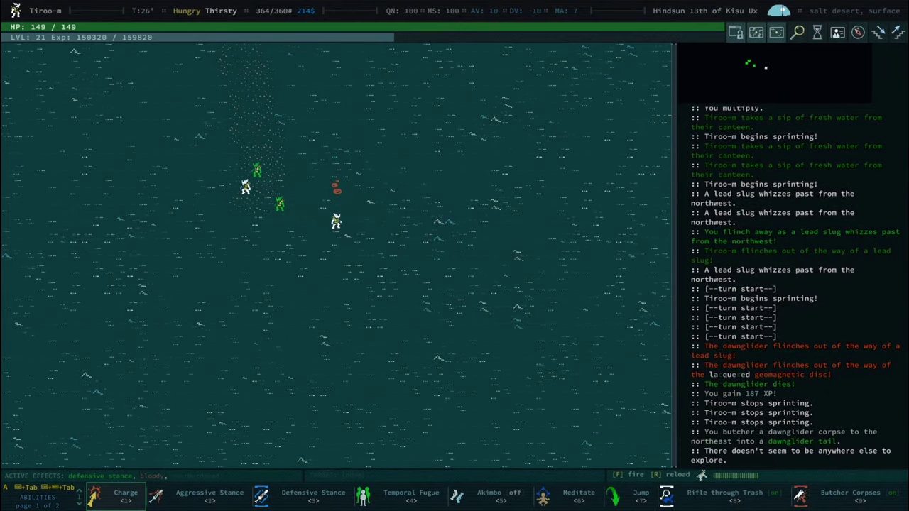
{"action": "key", "text": "Return"}
{"action": "key", "text": "Return"}
Disassemble the portable wall into tinkering bits
{"action": "key", "text": "Up"}
{"action": "key", "text": "Return"}
{"action": "key", "text": "space"}
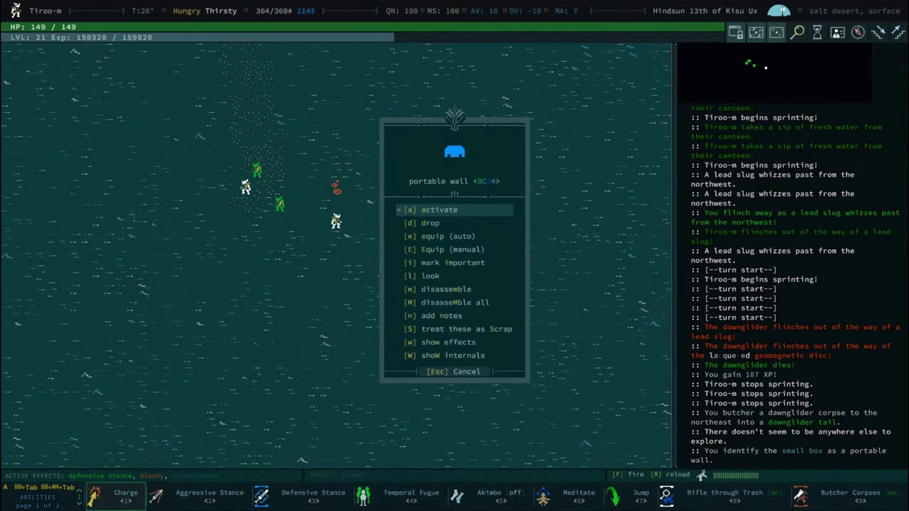
{"action": "key", "text": "Down"}
{"action": "key", "text": "Down"}
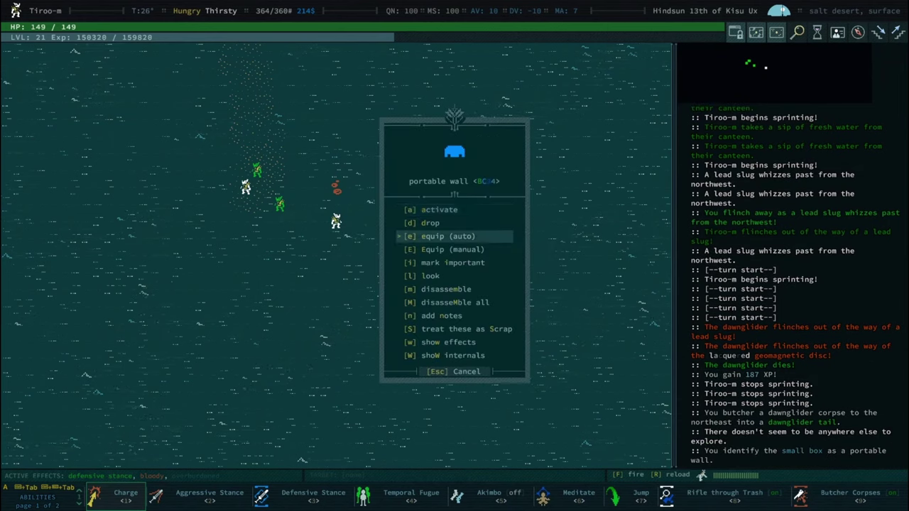
{"action": "key", "text": "Down"}
{"action": "key", "text": "Down"}
{"action": "key", "text": "Down"}
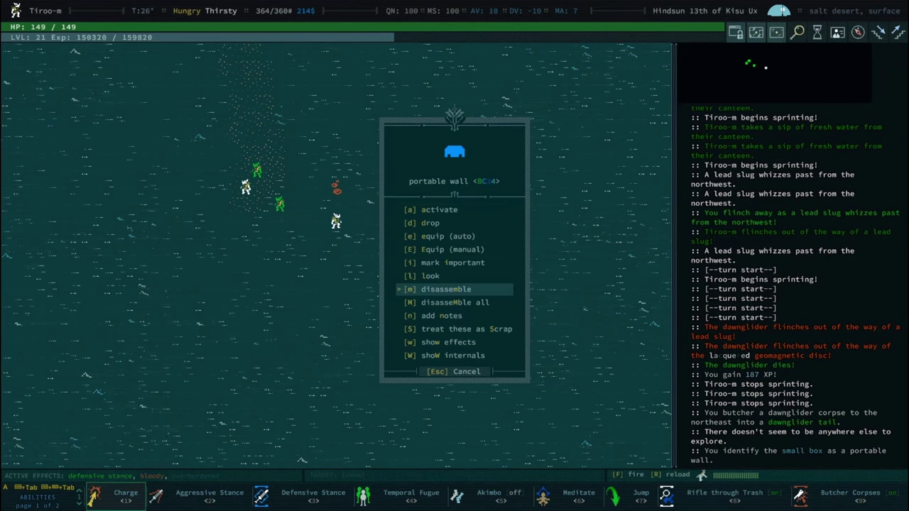
{"action": "key", "text": "Return"}
{"action": "key", "text": "space"}
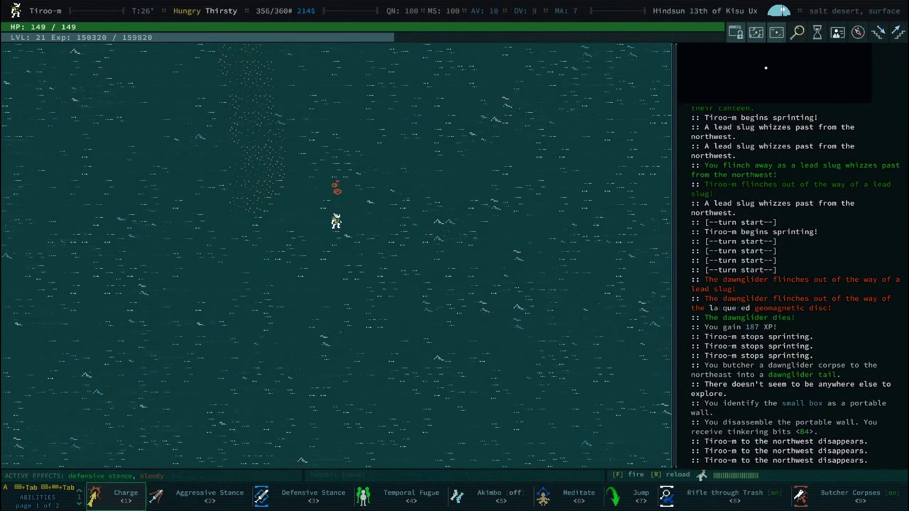
Walk west to the map edge and discover Apad
{"action": "key", "text": "0"}
{"action": "key", "text": "space"}
{"action": "key", "text": "w"}
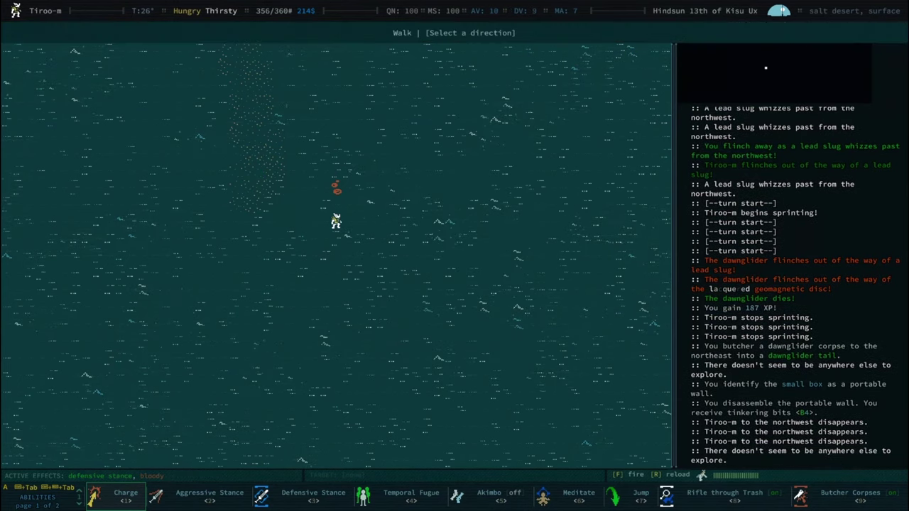
{"action": "key", "text": "Left"}
{"action": "key", "text": "space"}
{"action": "key", "text": "space"}
{"action": "key", "text": "Left"}
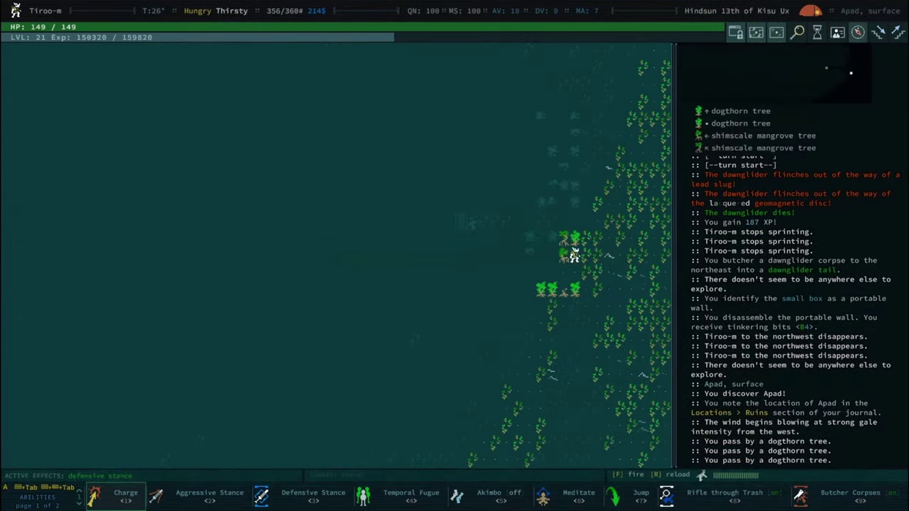
Take the books from Apad's three wooden bookshelves
{"action": "key", "text": "Left"}
{"action": "key", "text": "Tab"}
{"action": "key", "text": "0"}
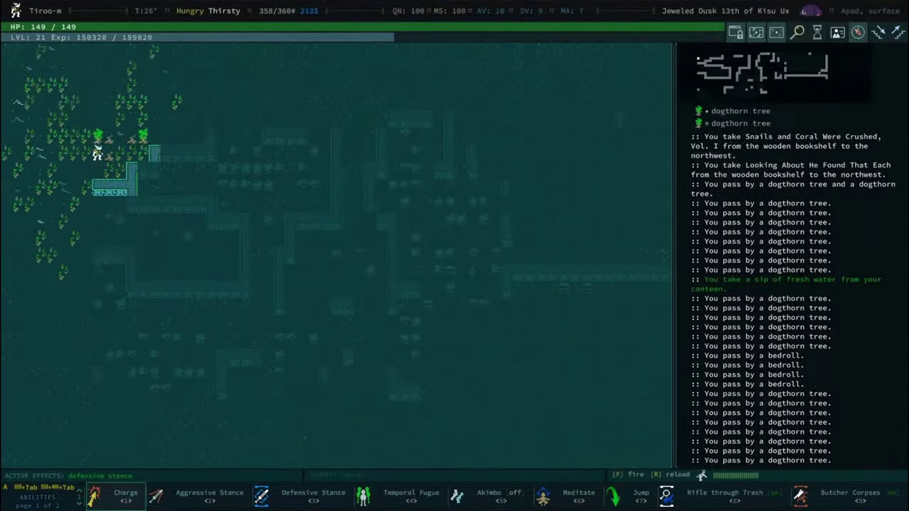
{"action": "key", "text": "Down"}
{"action": "key", "text": "Tab"}
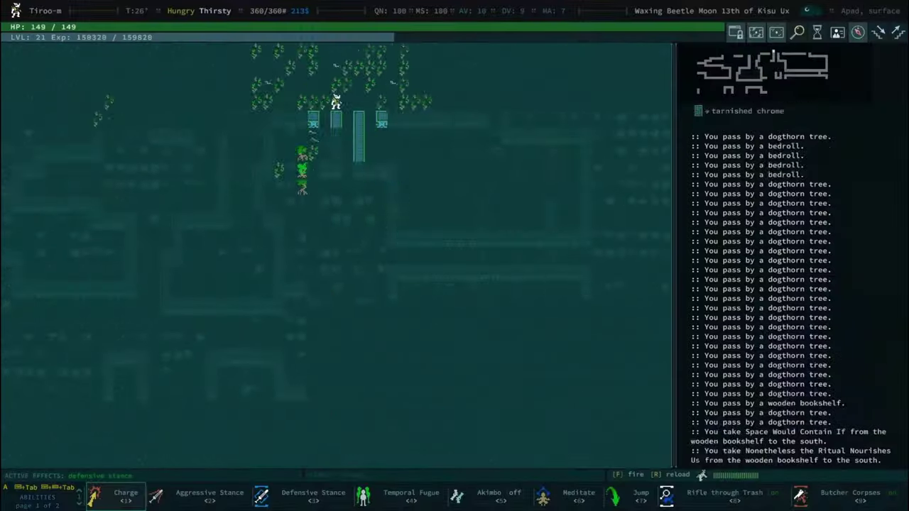
{"action": "key", "text": "Left"}
{"action": "key", "text": "Tab"}
{"action": "key", "text": "0"}
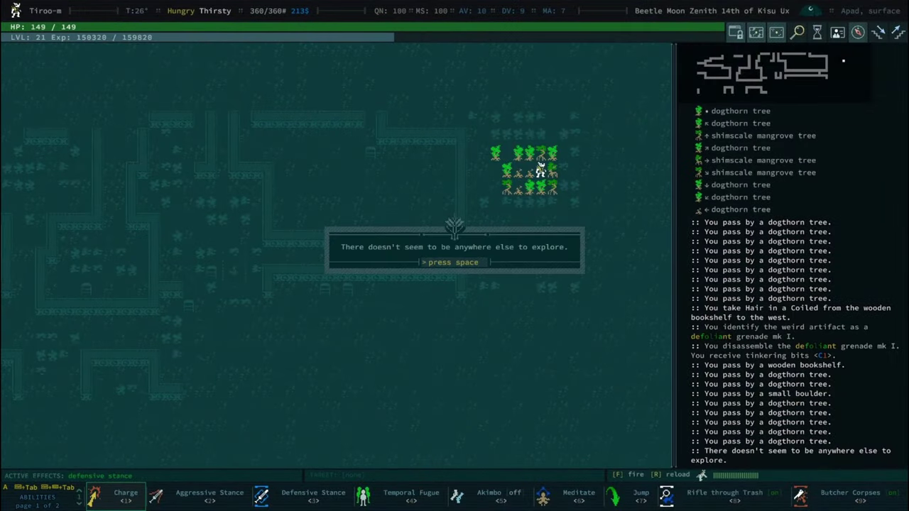
Walk south out of Apad and auto-explore the forgotten ruins
{"action": "key", "text": "space"}
{"action": "key", "text": "w"}
{"action": "key", "text": "Down"}
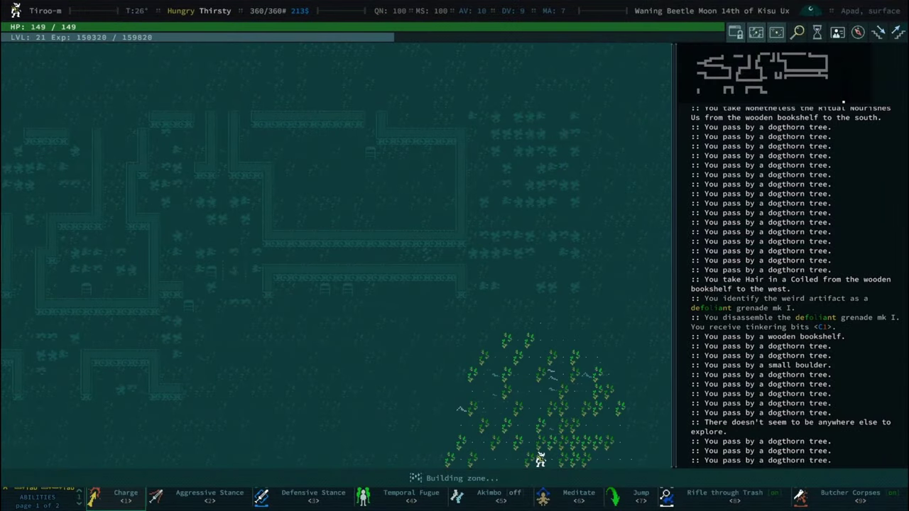
{"action": "key", "text": "space"}
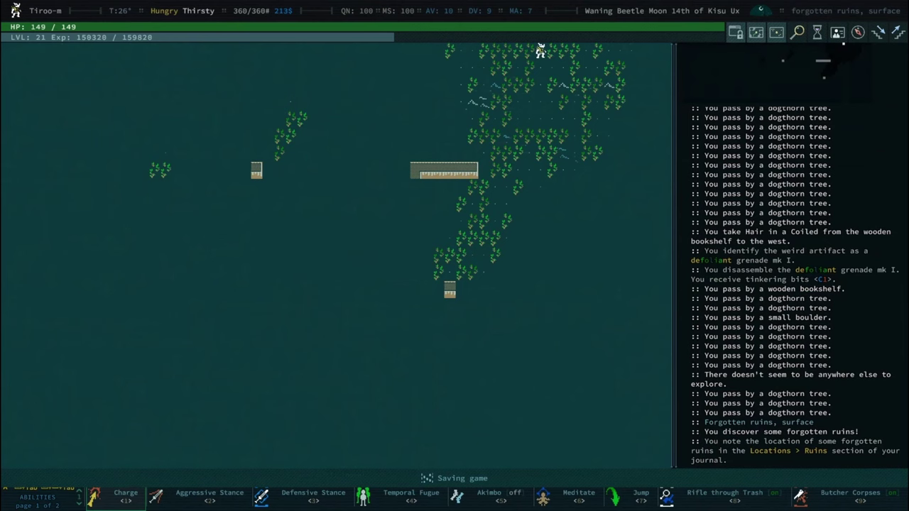
{"action": "key", "text": "0"}
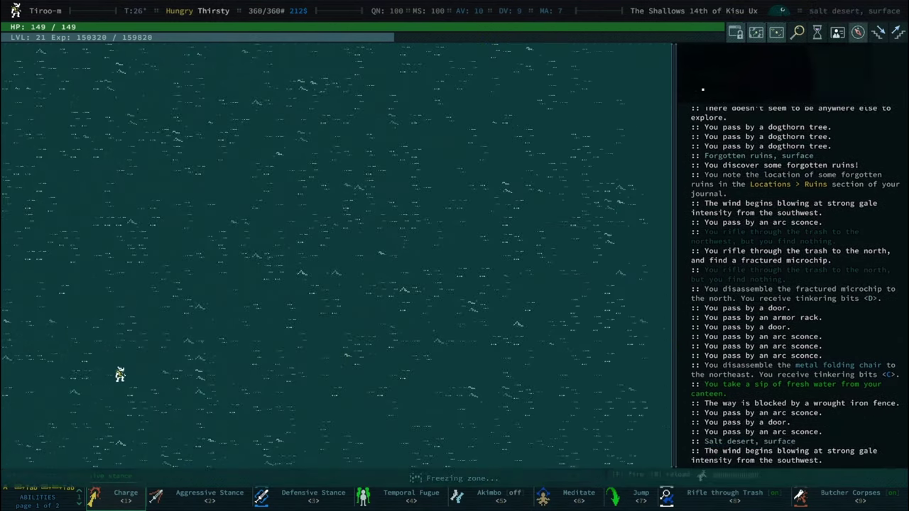
Enter the raider zone, summon Temporal Fugue clones and kill the raiders with horns
{"action": "key", "text": "space"}
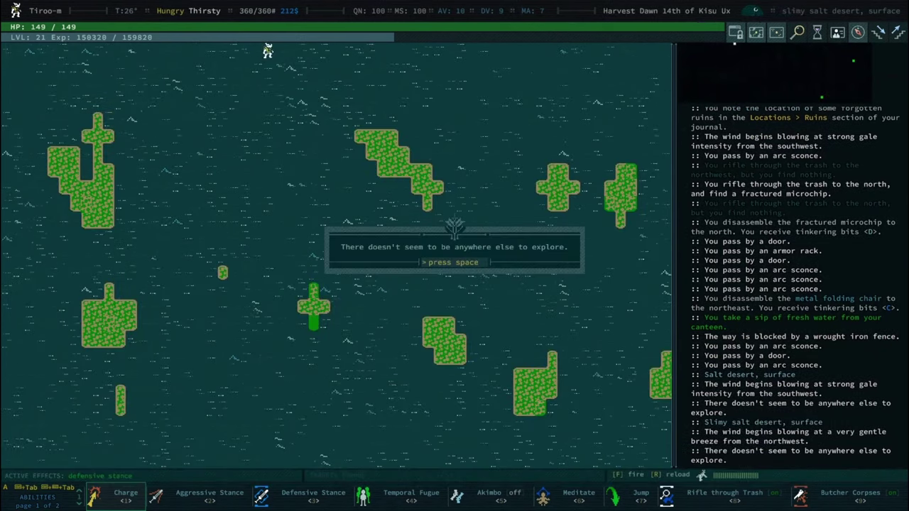
{"action": "key", "text": "space"}
{"action": "key", "text": "5"}
{"action": "key", "text": "4"}
{"action": "key", "text": "5"}
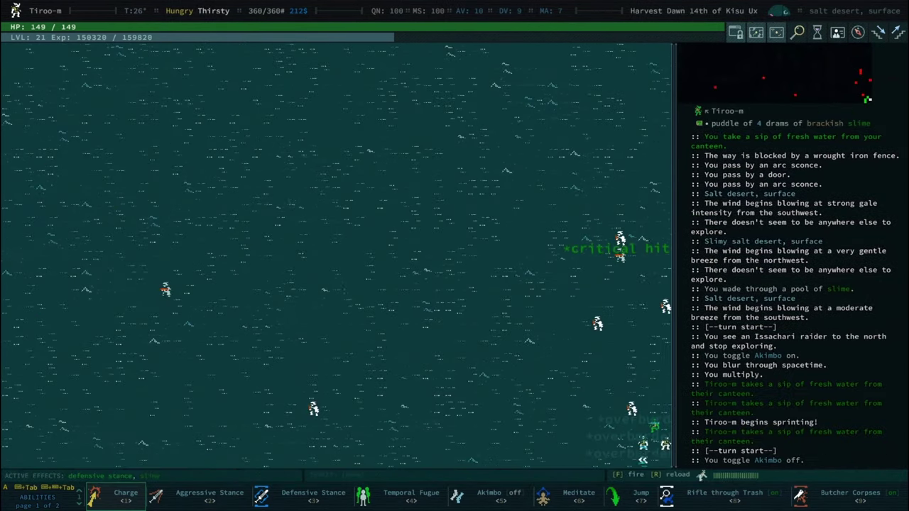
{"action": "key", "text": "period"}
{"action": "key", "text": "period"}
{"action": "key", "text": "period"}
{"action": "key", "text": "period"}
{"action": "key", "text": "period"}
{"action": "key", "text": "period"}
{"action": "key", "text": "period"}
{"action": "key", "text": "period"}
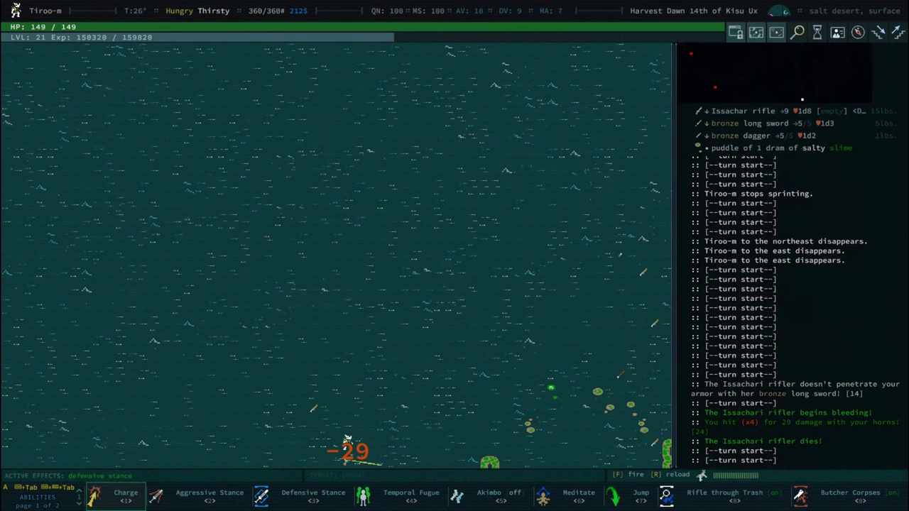
{"action": "key", "text": "0"}
{"action": "key", "text": "0"}
{"action": "key", "text": "0"}
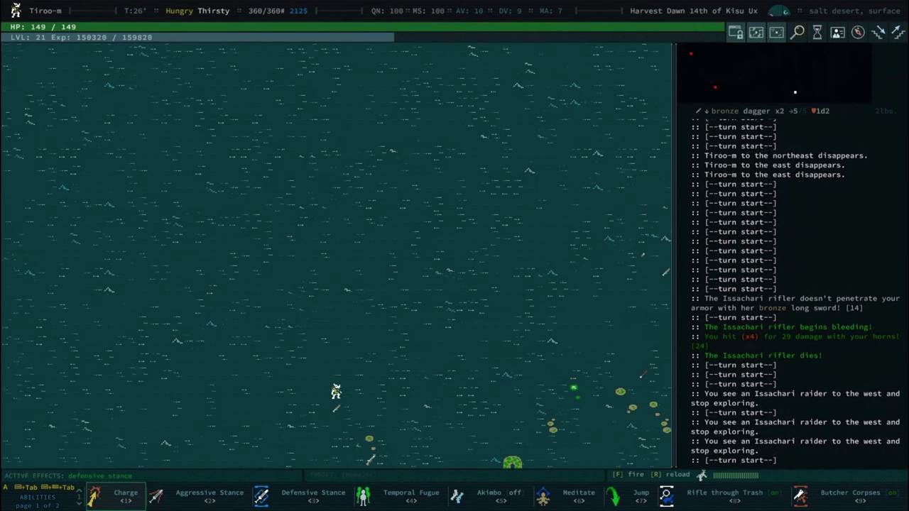
{"action": "key", "text": "Left"}
{"action": "key", "text": "Left"}
{"action": "key", "text": "Left"}
{"action": "key", "text": "Left"}
{"action": "key", "text": "Left"}
{"action": "key", "text": "Left"}
{"action": "key", "text": "Left"}
{"action": "key", "text": "Left"}
{"action": "key", "text": "Left"}
{"action": "key", "text": "Left"}
{"action": "key", "text": "Left"}
{"action": "key", "text": "Left"}
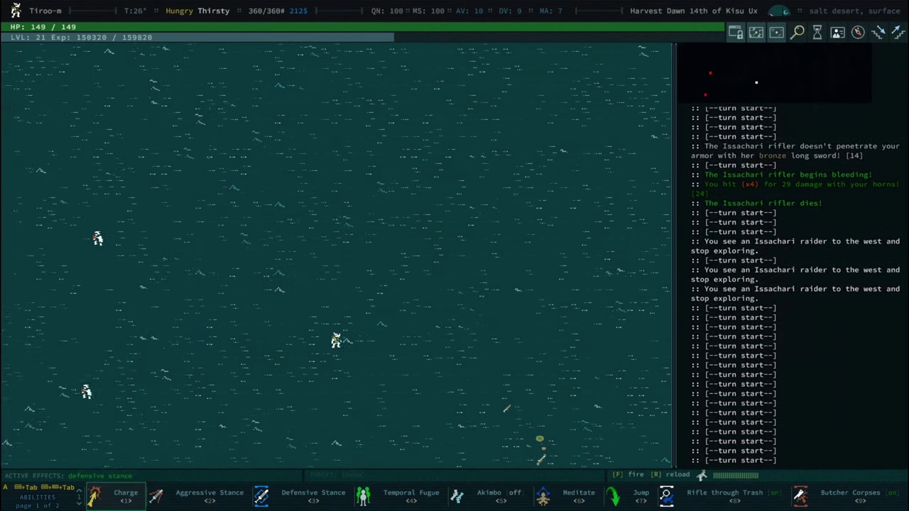
{"action": "key", "text": "Left"}
{"action": "key", "text": "Left"}
Collect the raiders' dropped items and discover the slime bog
{"action": "key", "text": "Escape"}
{"action": "key", "text": "0"}
{"action": "key", "text": "0"}
{"action": "key", "text": "0"}
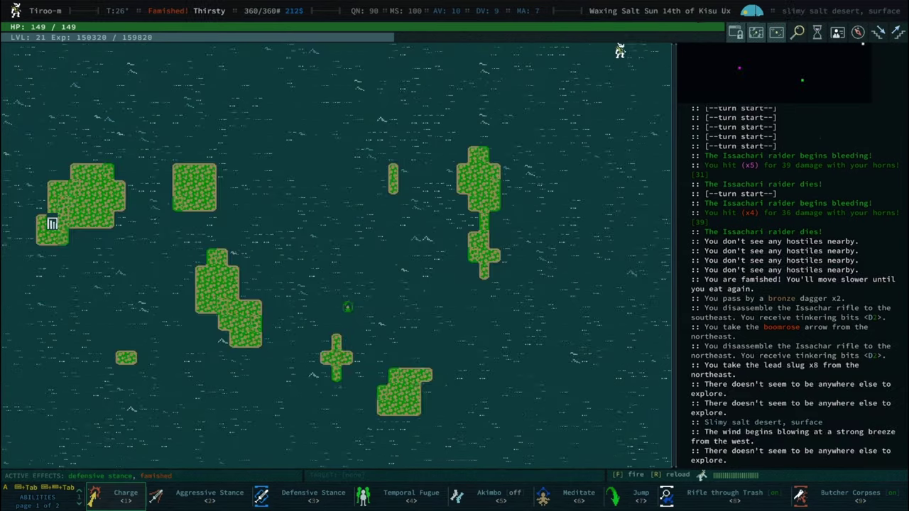
{"action": "key", "text": "Left"}
{"action": "key", "text": "space"}
{"action": "key", "text": "space"}
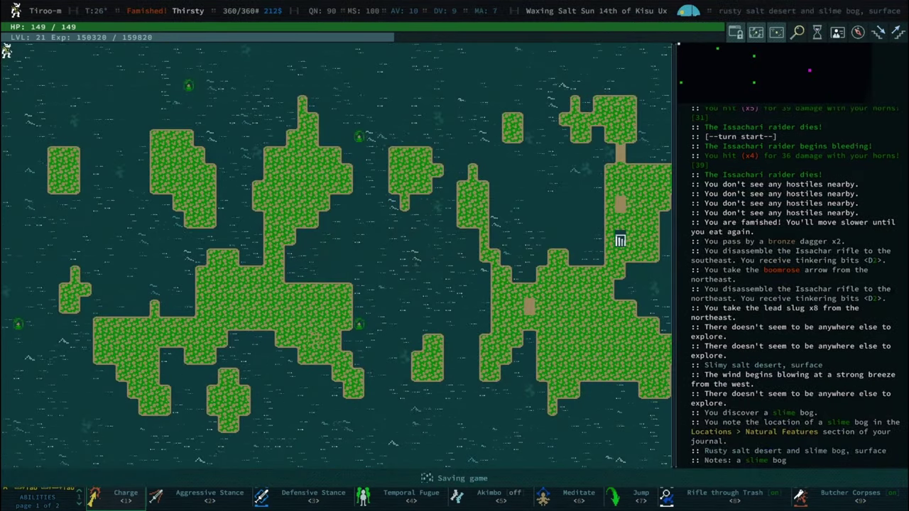
{"action": "key", "text": "0"}
{"action": "key", "text": "0"}
{"action": "key", "text": "0"}
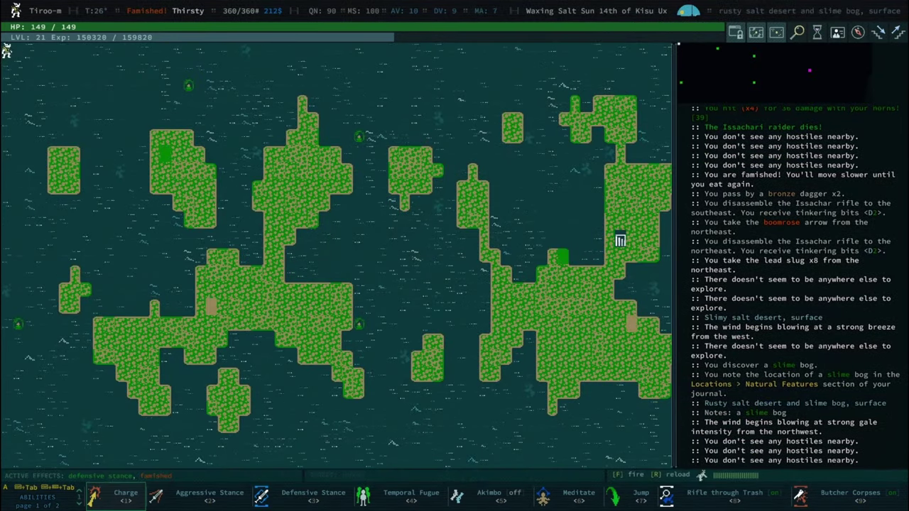
Make camp and cook a meal from gathered fixings, halving thirst
{"action": "key", "text": "Return"}
{"action": "key", "text": "Down"}
{"action": "key", "text": "Down"}
{"action": "key", "text": "Down"}
{"action": "key", "text": "Down"}
{"action": "key", "text": "Down"}
{"action": "key", "text": "Up"}
{"action": "key", "text": "Up"}
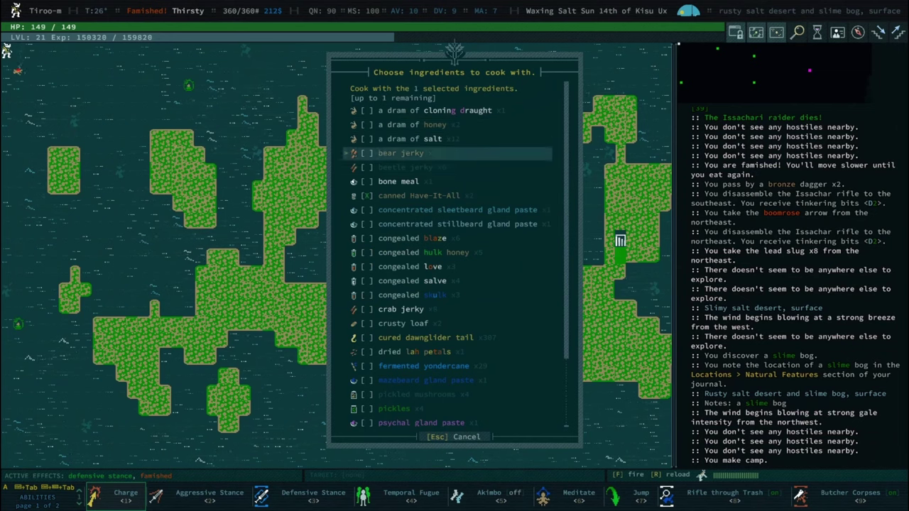
{"action": "key", "text": "Up"}
{"action": "key", "text": "Up"}
{"action": "key", "text": "Up"}
{"action": "key", "text": "Up"}
{"action": "key", "text": "Return"}
{"action": "key", "text": "space"}
{"action": "key", "text": "space"}
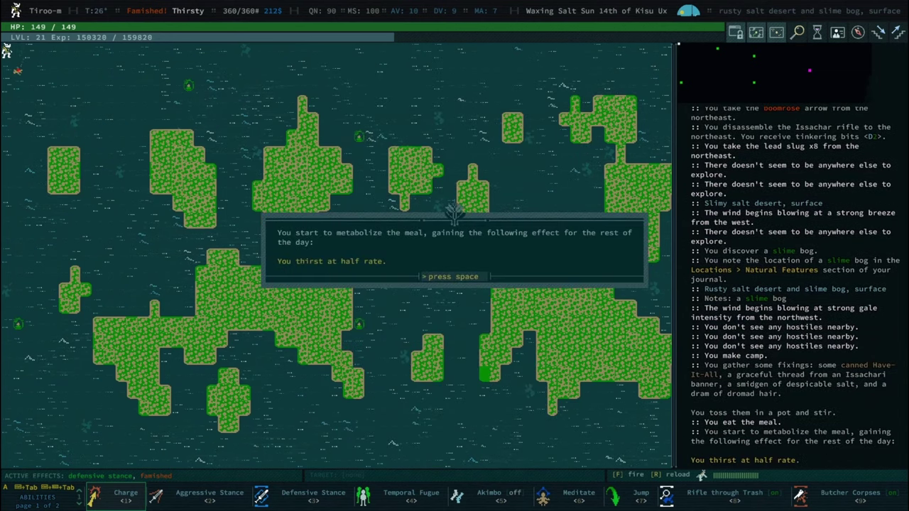
{"action": "key", "text": "space"}
Auto-explore the bog, noting Shushan and Proximal Berth Alalil in the journal
{"action": "key", "text": "0"}
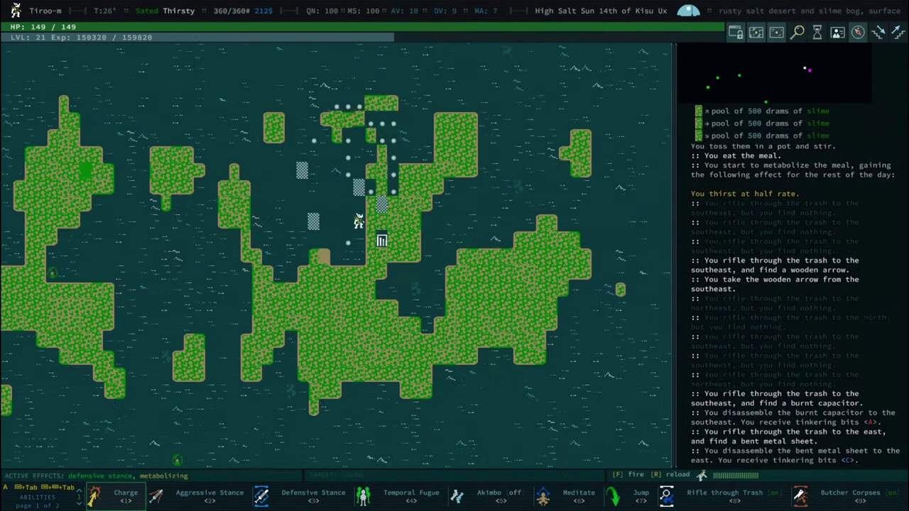
{"action": "key", "text": "space"}
{"action": "key", "text": "space"}
{"action": "key", "text": "0"}
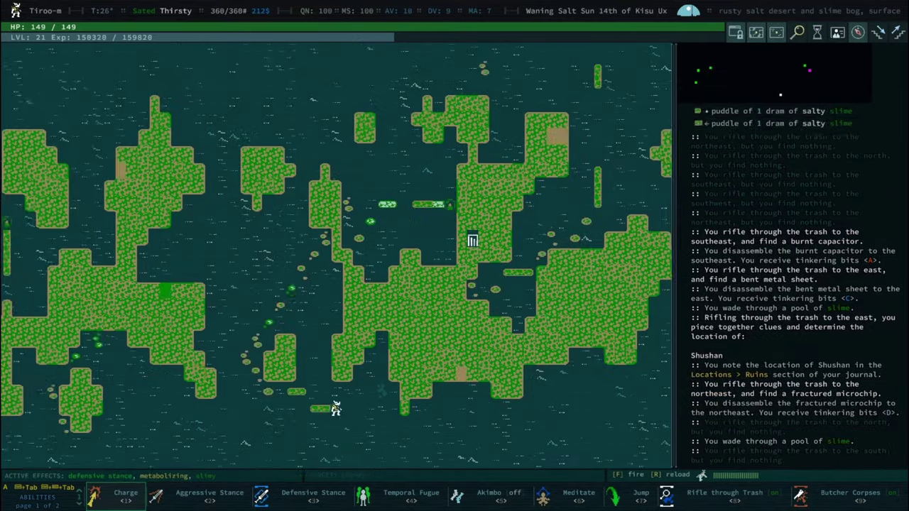
{"action": "key", "text": "space"}
{"action": "key", "text": "space"}
{"action": "key", "text": "0"}
{"action": "key", "text": "space"}
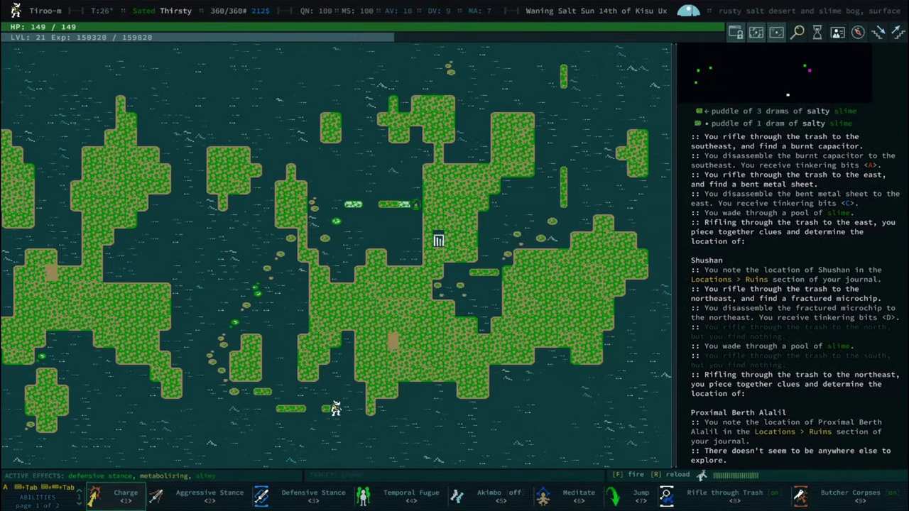
Travel west into the next zone
{"action": "key", "text": "shift+Left"}
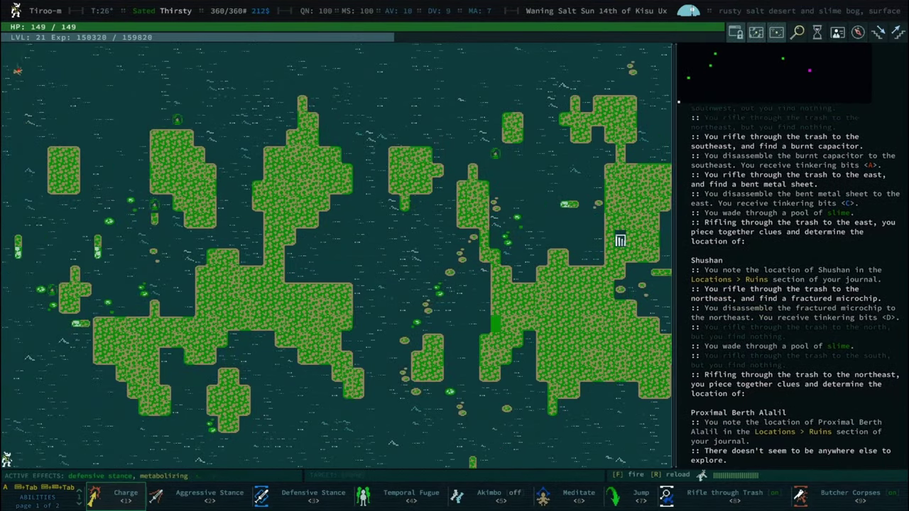
{"action": "key", "text": "0"}
{"action": "key", "text": "space"}
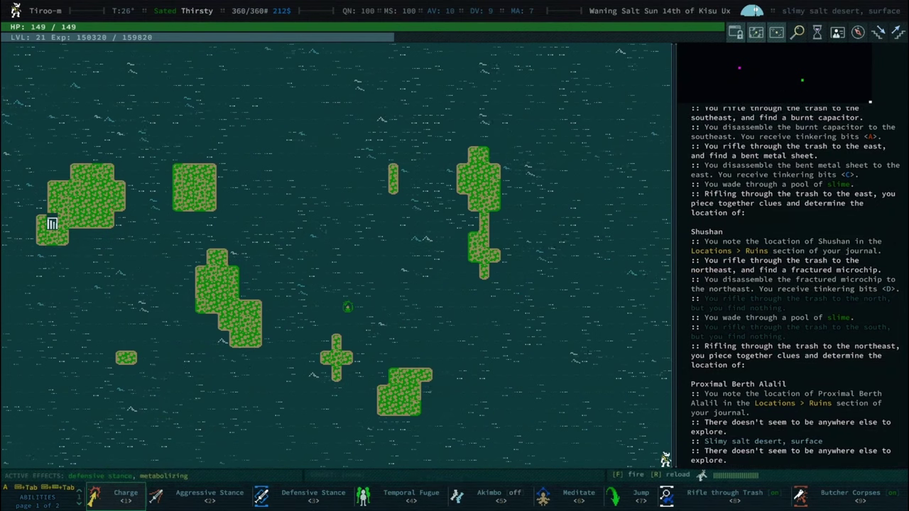
Travel south, examine the warmonger Phideface Jumaphine, and approach her Templar group
{"action": "key", "text": "Down"}
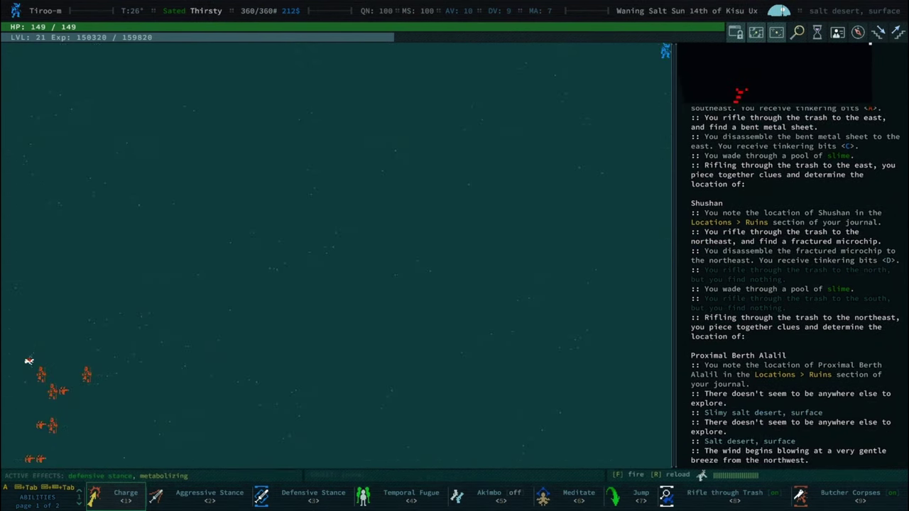
{"action": "key", "text": "l"}
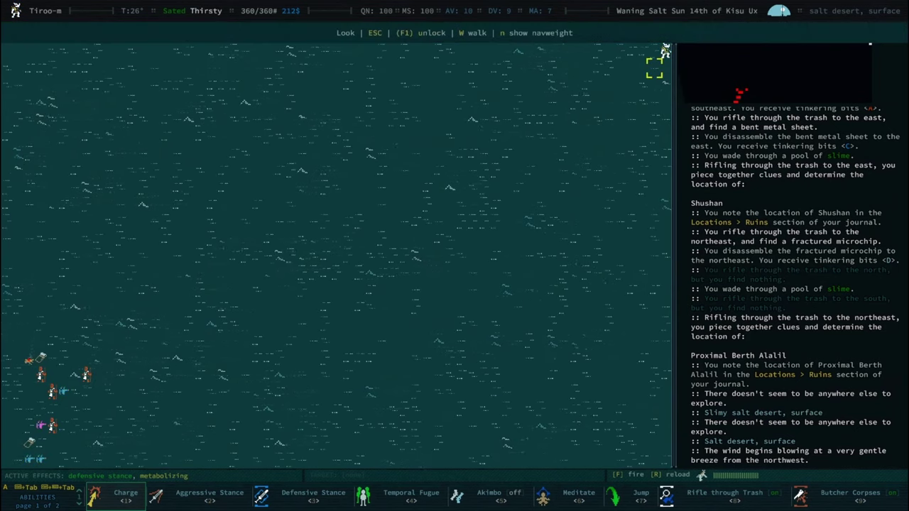
{"action": "key", "text": "plus"}
{"action": "key", "text": "plus"}
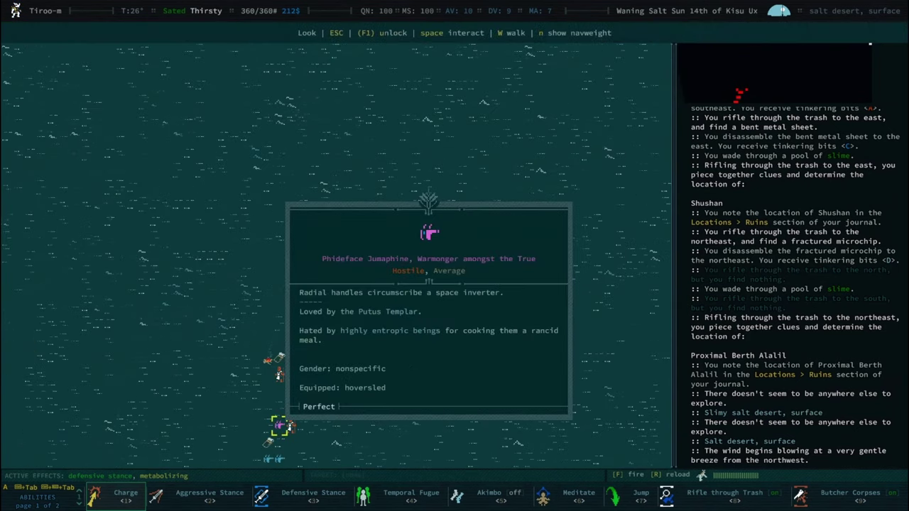
{"action": "key", "text": "Escape"}
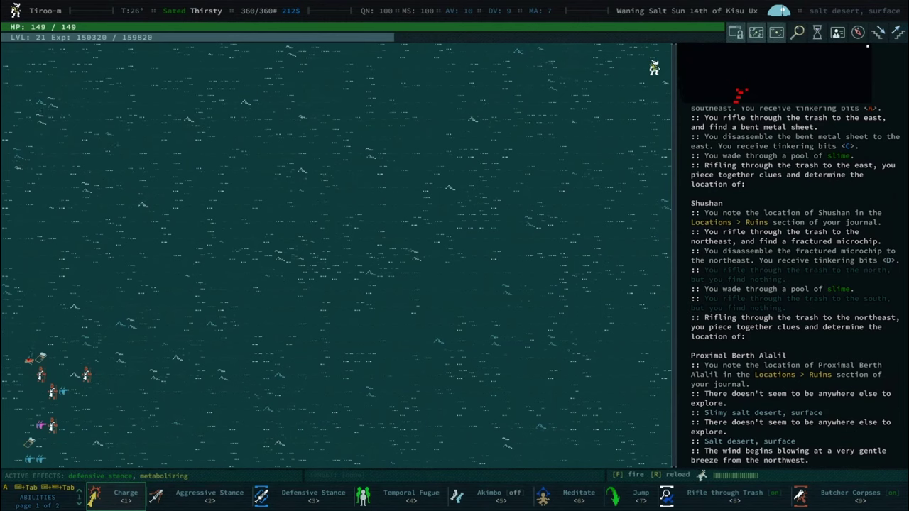
{"action": "key", "text": "0"}
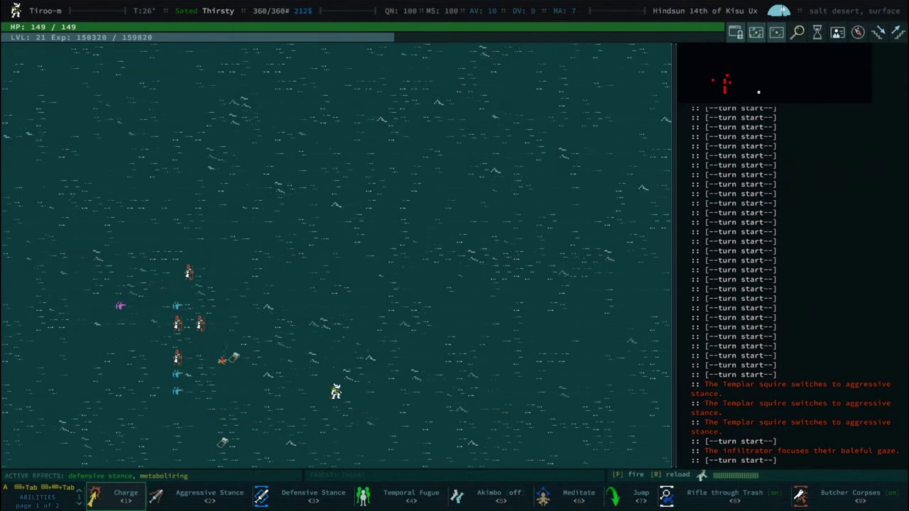
Kill Phideface Jumaphine, her squires and infiltrators using Temporal Fugue and horns, then gather loot
{"action": "key", "text": "4"}
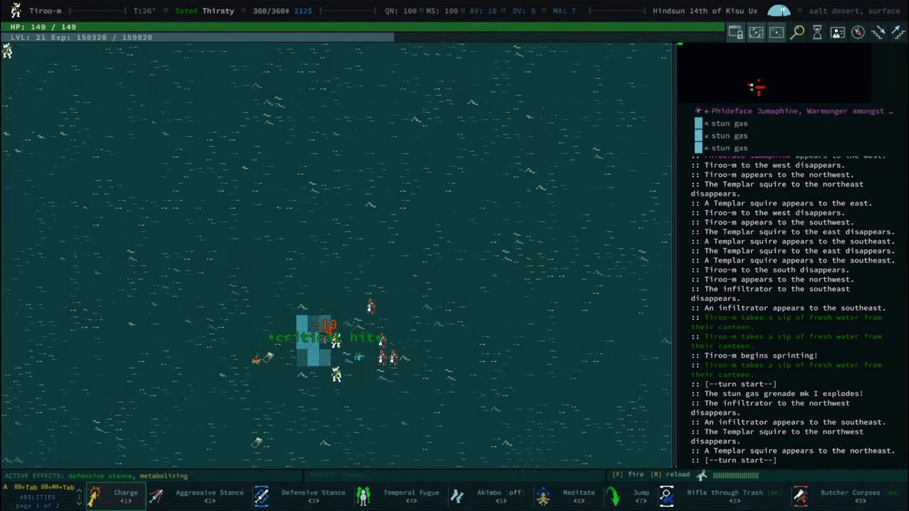
{"action": "key", "text": "Left"}
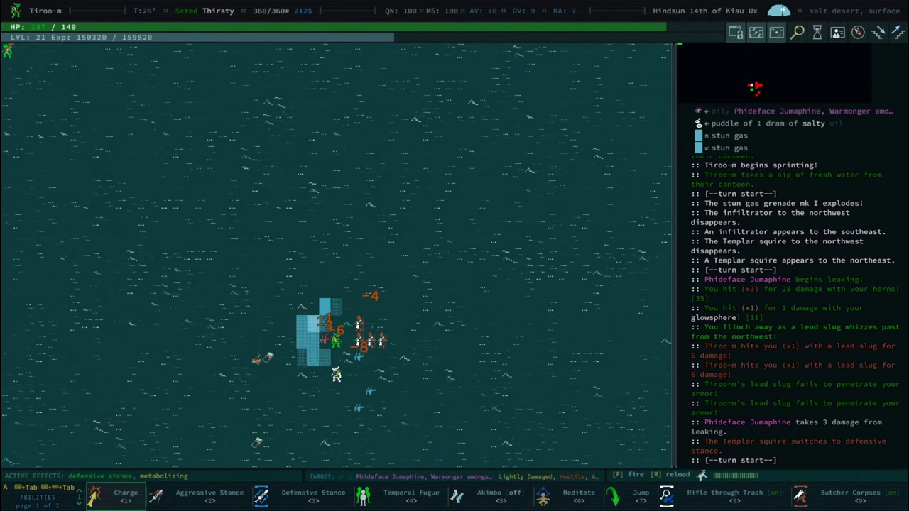
{"action": "key", "text": "Right"}
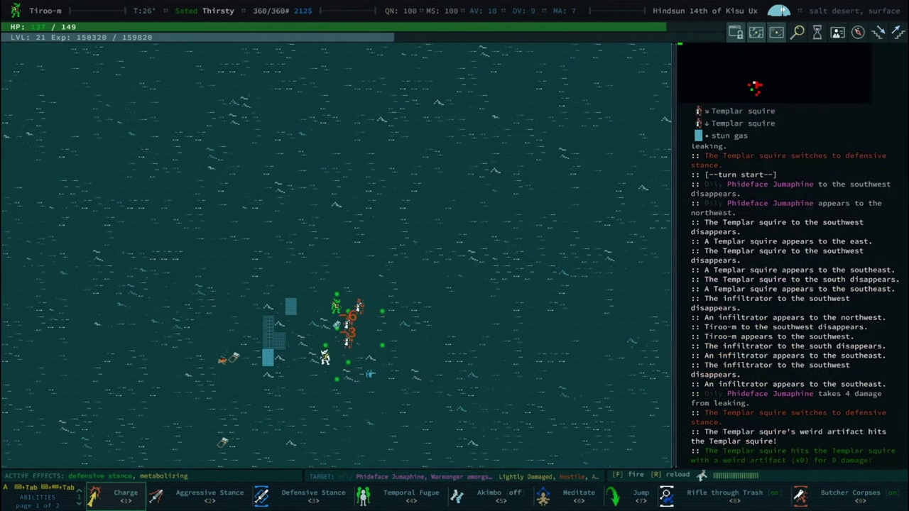
{"action": "key", "text": "space"}
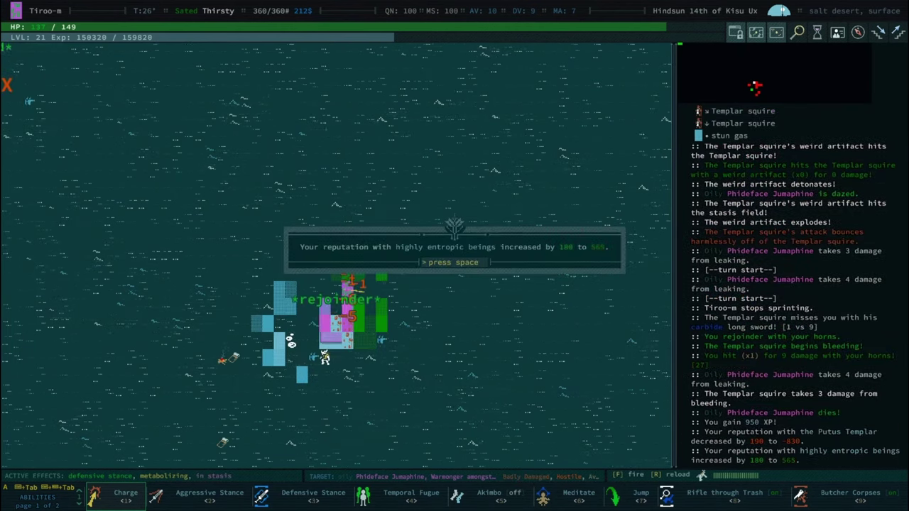
{"action": "key", "text": "space"}
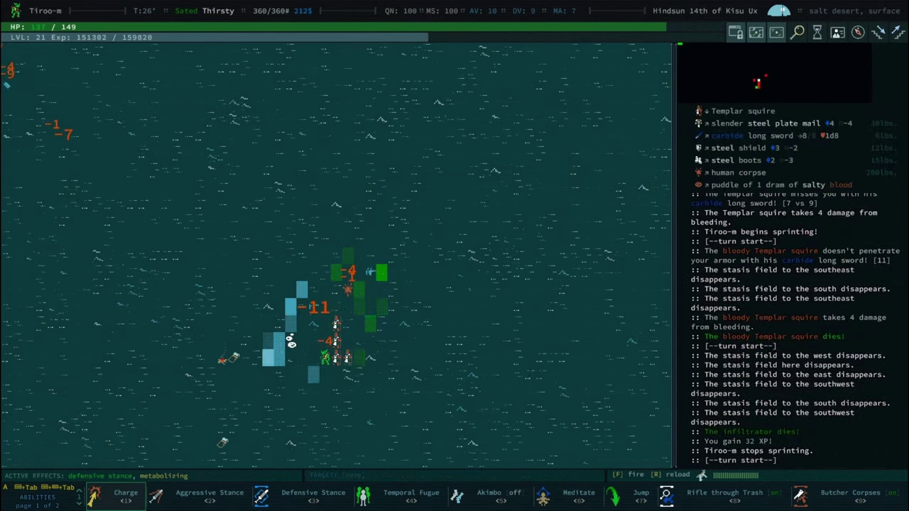
{"action": "key", "text": "Left"}
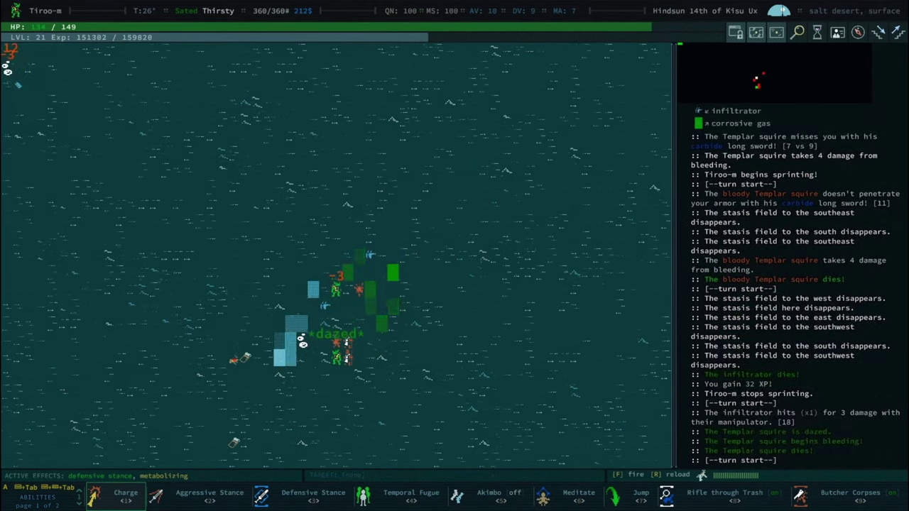
{"action": "key", "text": "Up"}
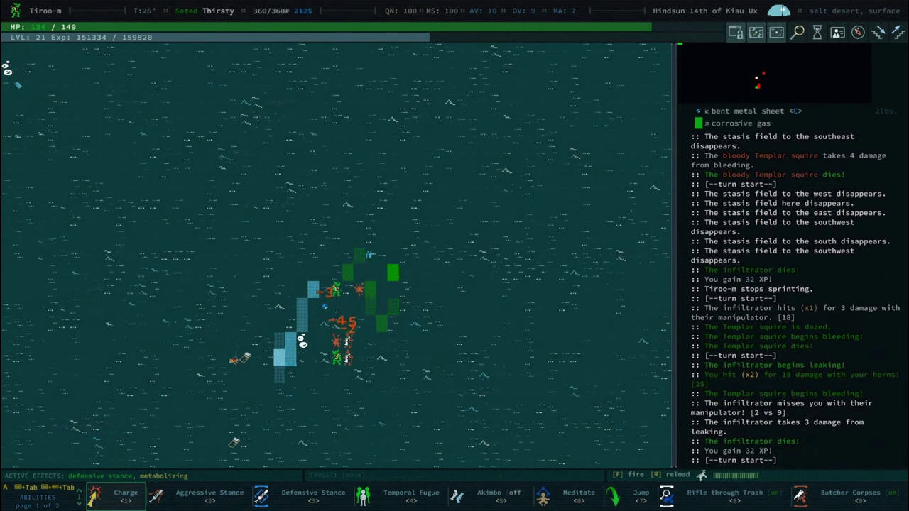
{"action": "key", "text": "Left"}
{"action": "key", "text": "Left"}
{"action": "key", "text": "Left"}
{"action": "key", "text": "Left"}
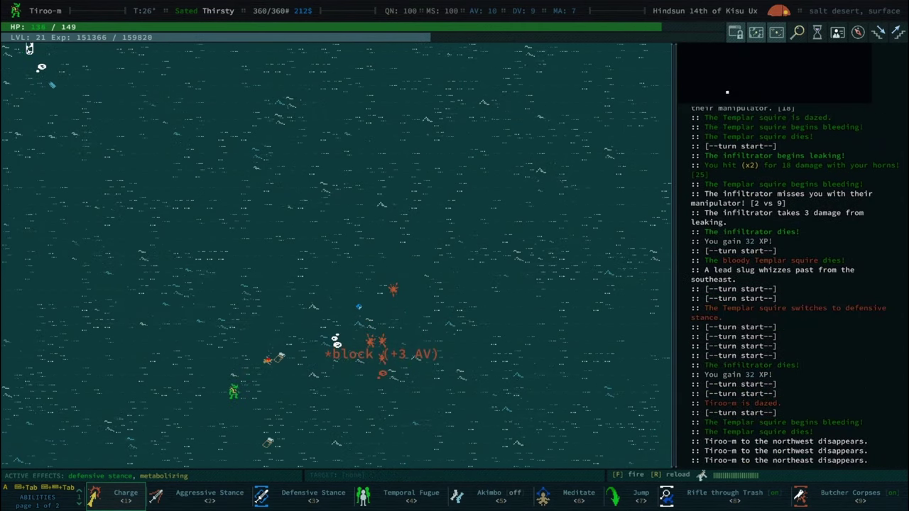
{"action": "key", "text": "x"}
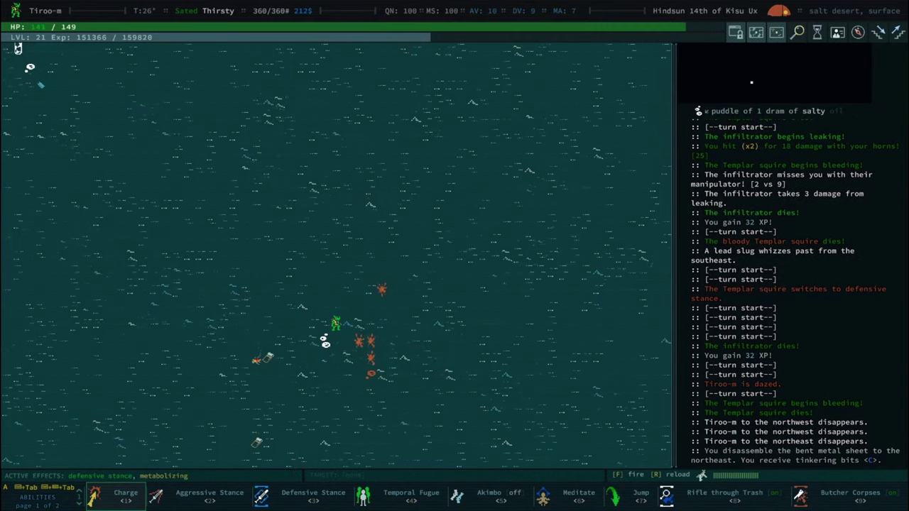
{"action": "key", "text": "space"}
Dismiss the overburdened warnings and identify the weird artifact
{"action": "key", "text": "x"}
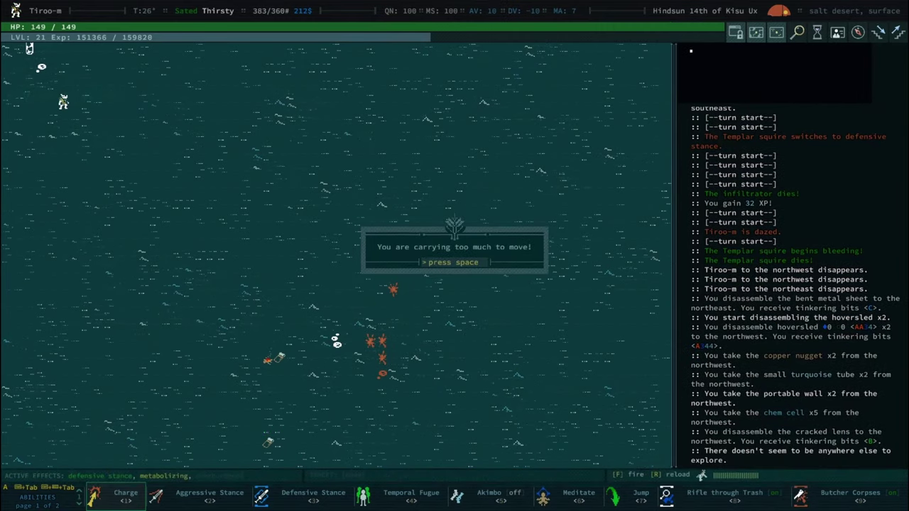
{"action": "key", "text": "space"}
{"action": "key", "text": "x"}
{"action": "key", "text": "space"}
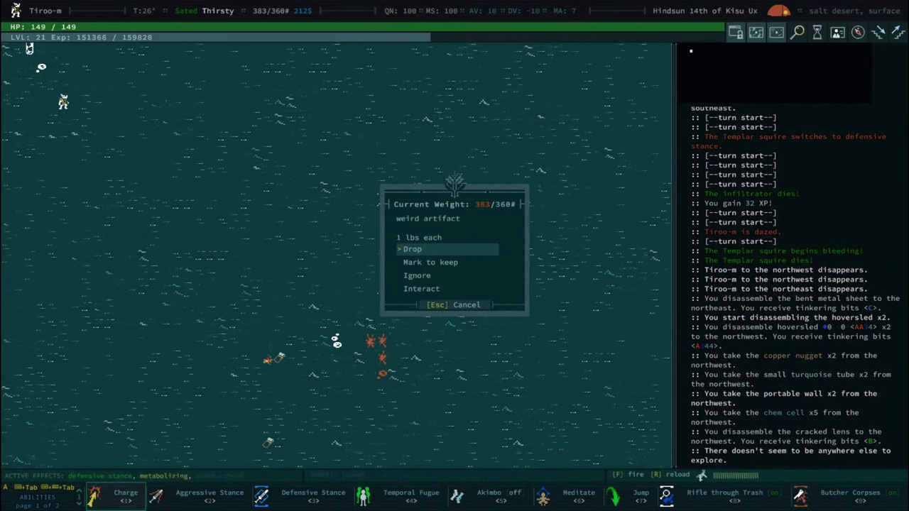
{"action": "key", "text": "Return"}
Disassemble the sleep gas grenade into tinkering bits
{"action": "key", "text": "space"}
{"action": "key", "text": "Down"}
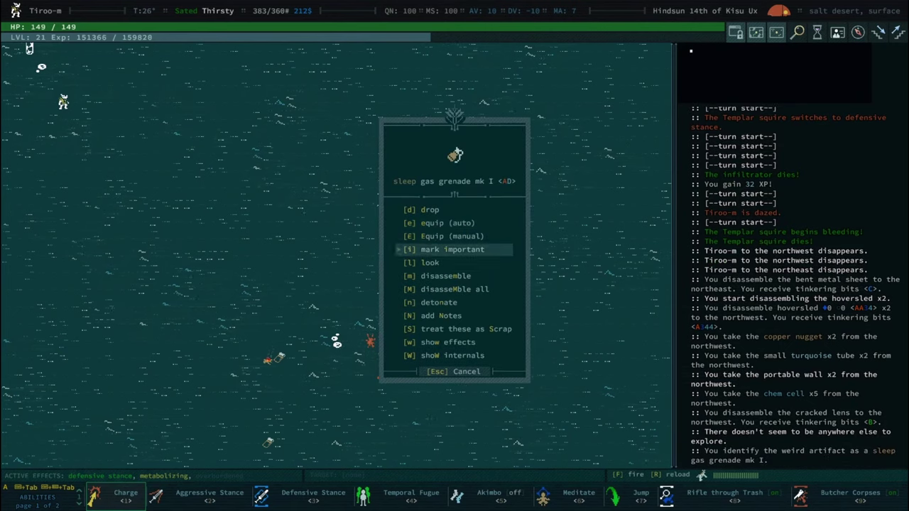
{"action": "key", "text": "Down"}
{"action": "key", "text": "Down"}
{"action": "key", "text": "Return"}
{"action": "key", "text": "space"}
Identify the strange plant and drop the thistle pitcher
{"action": "key", "text": "Down"}
{"action": "key", "text": "Down"}
{"action": "key", "text": "Down"}
{"action": "key", "text": "Return"}
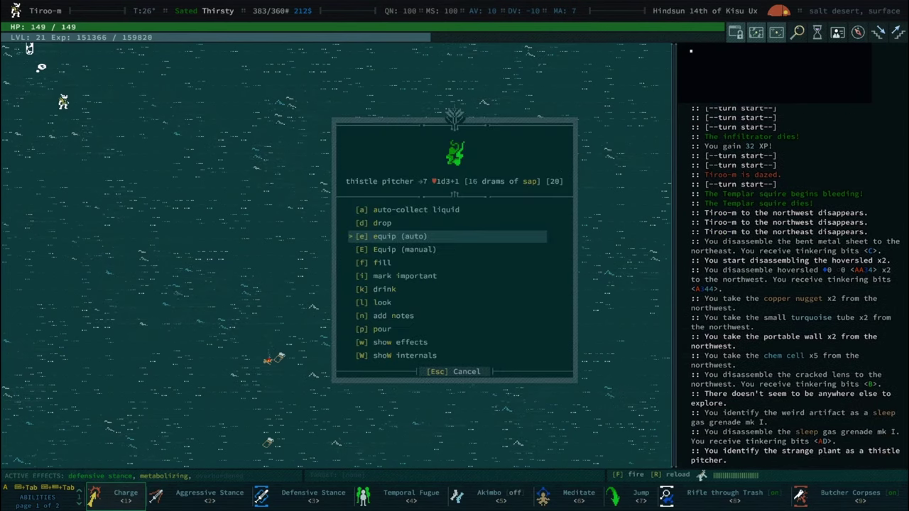
{"action": "key", "text": "Up"}
{"action": "key", "text": "Return"}
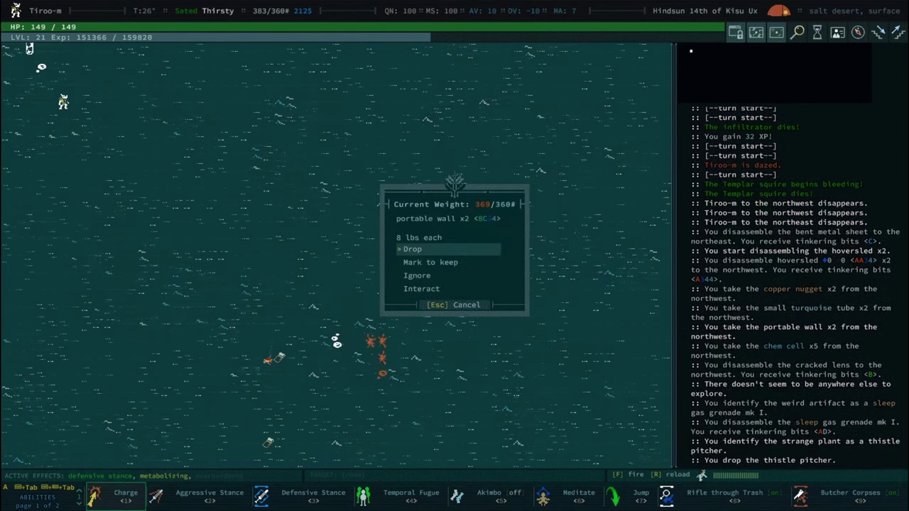
Disassemble the portable walls for tinkering bits
{"action": "key", "text": "Down"}
{"action": "key", "text": "Down"}
{"action": "key", "text": "Down"}
{"action": "key", "text": "Return"}
{"action": "key", "text": "Down"}
{"action": "key", "text": "Down"}
{"action": "key", "text": "Down"}
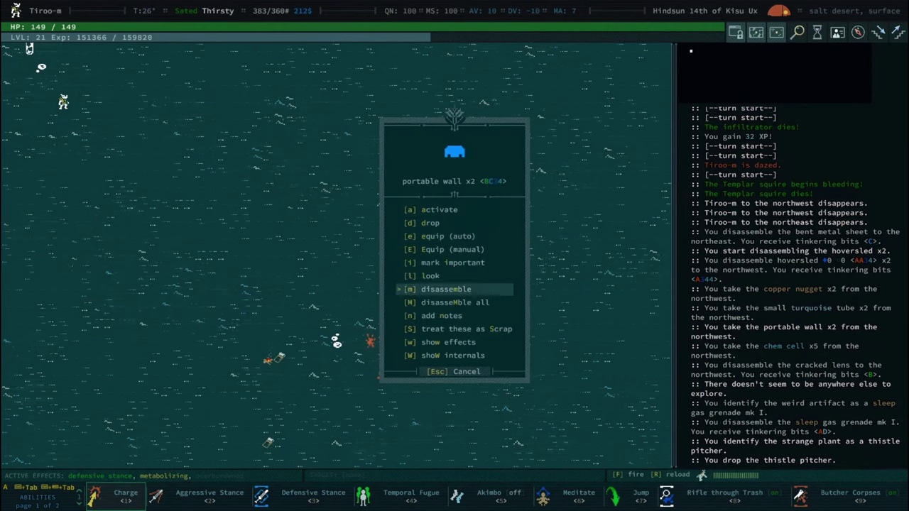
{"action": "key", "text": "Down"}
{"action": "key", "text": "Return"}
{"action": "key", "text": "space"}
Travel onward across the salt desert into the neighbouring zone
{"action": "key", "text": "0"}
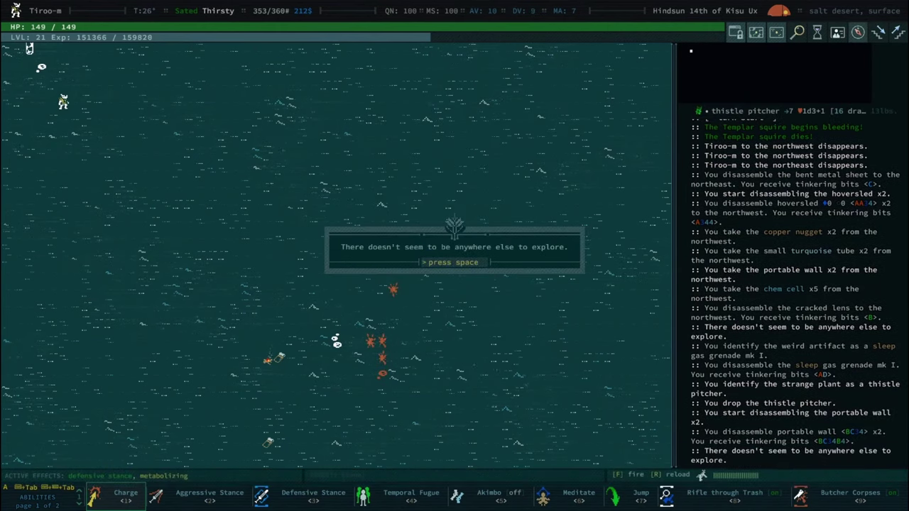
{"action": "key", "text": "space"}
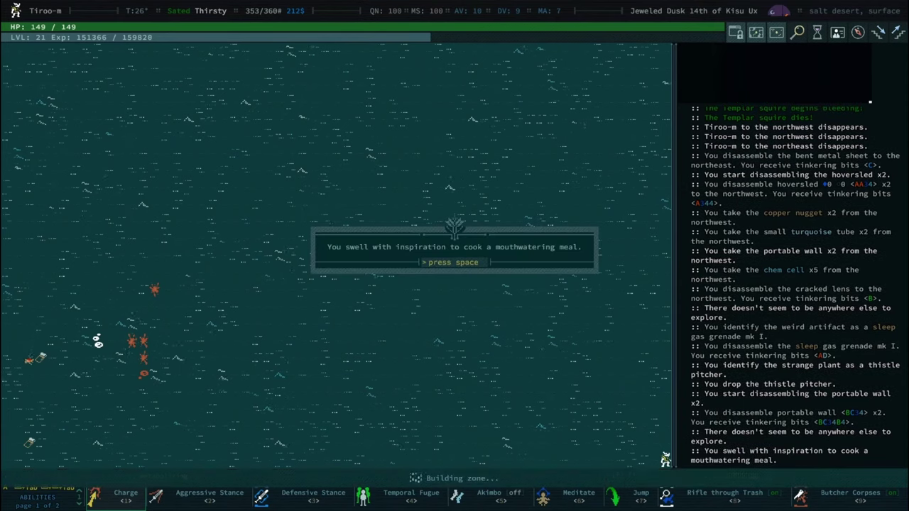
{"action": "key", "text": "space"}
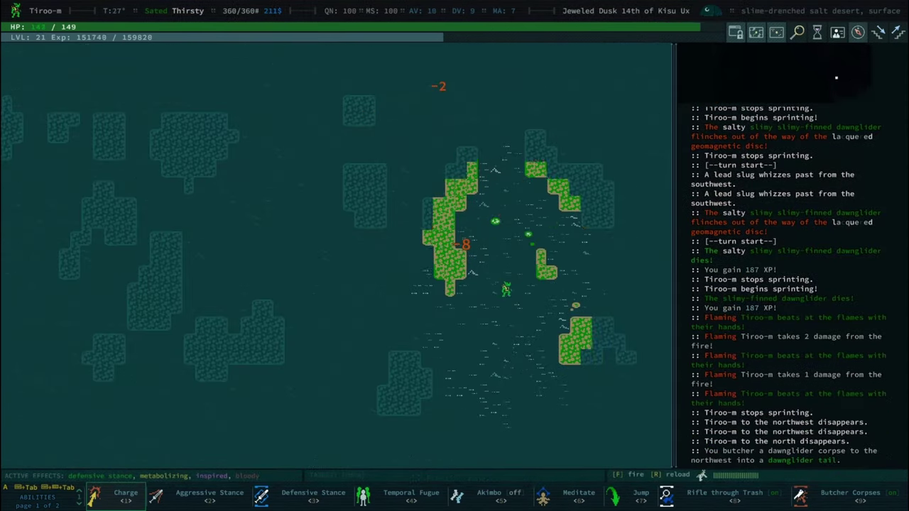
Explore the slime-drenched zone, dismissing the overburdened warning
{"action": "key", "text": "0"}
{"action": "key", "text": "space"}
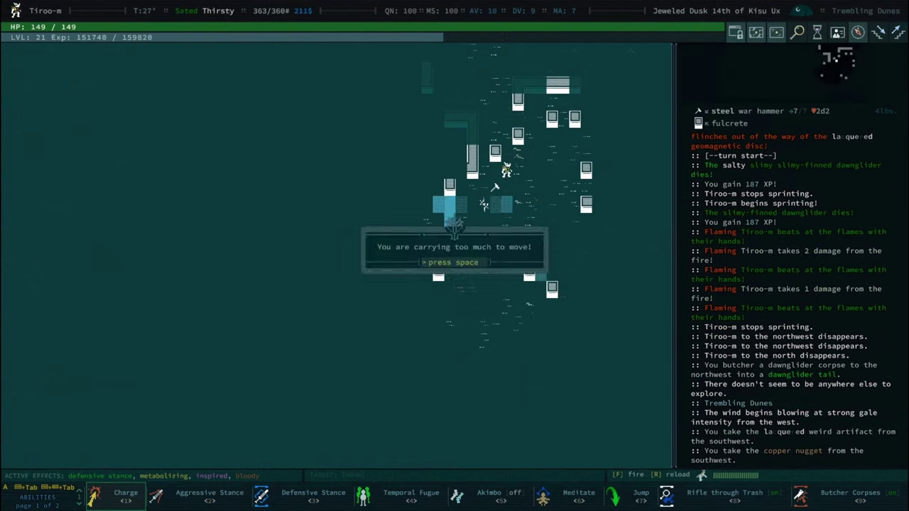
{"action": "key", "text": "space"}
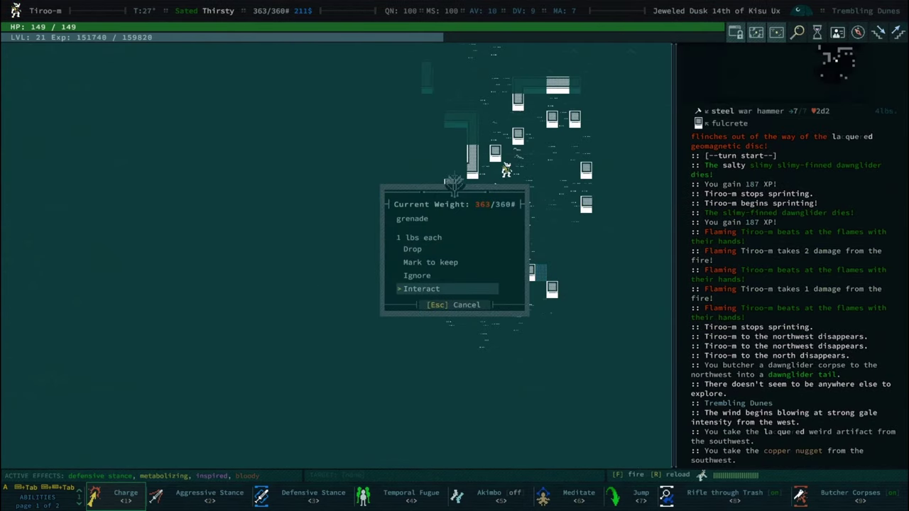
Identify the unknown grenade as an airfoil fungicide grenade and disassemble it
{"action": "key", "text": "Return"}
{"action": "key", "text": "Up"}
{"action": "key", "text": "Return"}
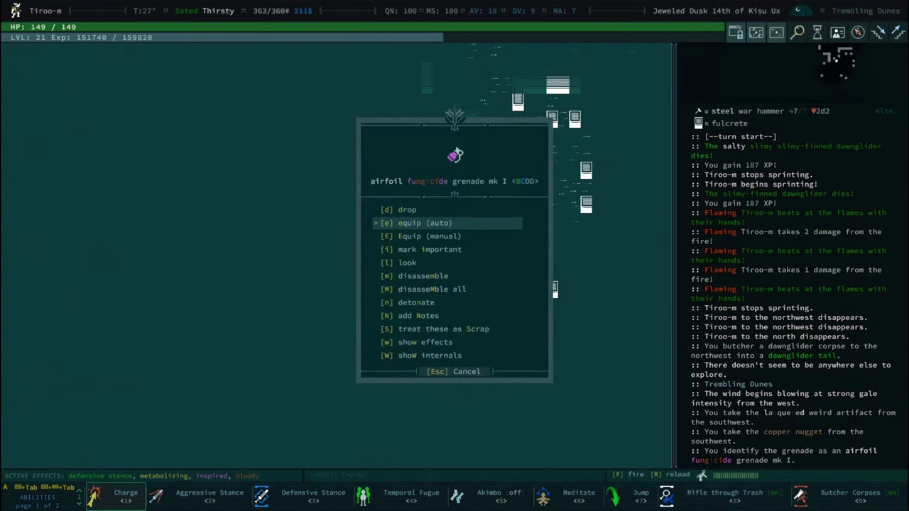
{"action": "key", "text": "Down"}
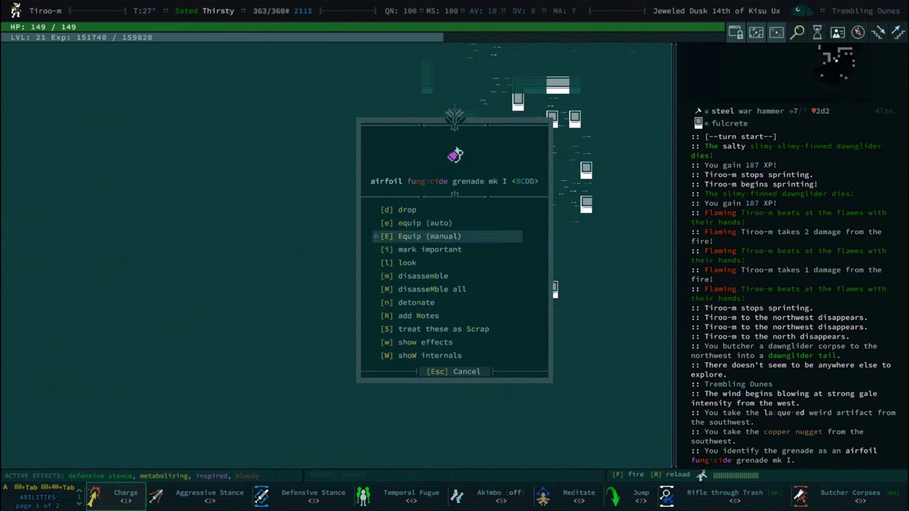
{"action": "key", "text": "Down"}
{"action": "key", "text": "Down"}
{"action": "key", "text": "Down"}
{"action": "key", "text": "Return"}
{"action": "key", "text": "space"}
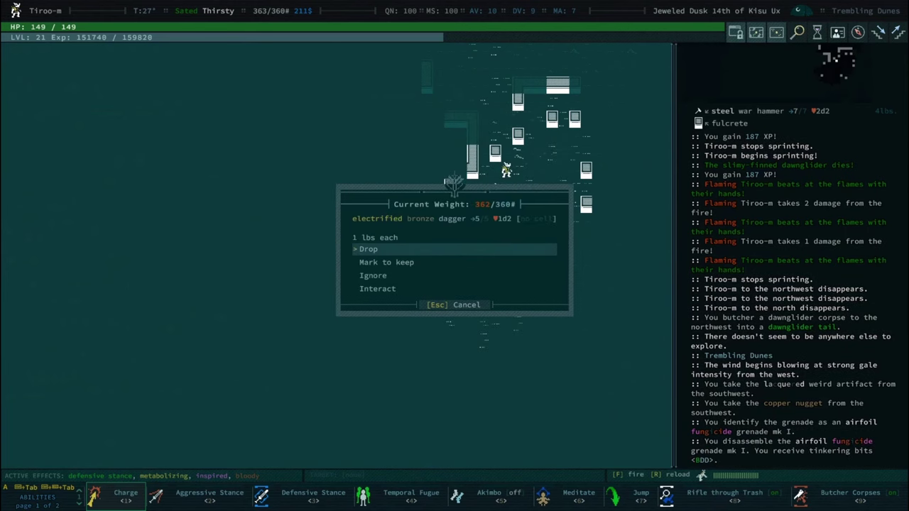
Drop the electrified bronze dagger and camp to preserve the dawnglider tails
{"action": "key", "text": "Return"}
{"action": "key", "text": "Escape"}
{"action": "key", "text": "Return"}
{"action": "key", "text": "0"}
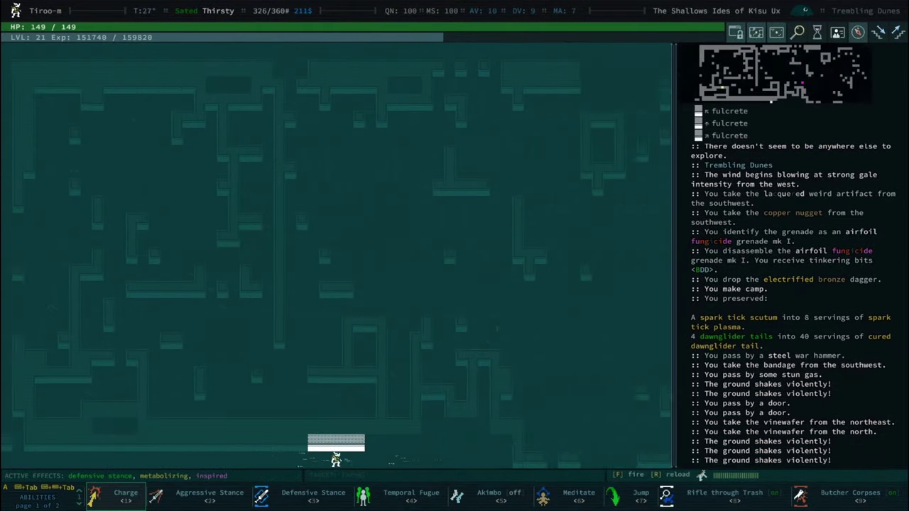
Reach the surface lair of Flays-on-the-Feathered-Serpent and attack the western Issachari raider
{"action": "key", "text": "space"}
{"action": "key", "text": "less"}
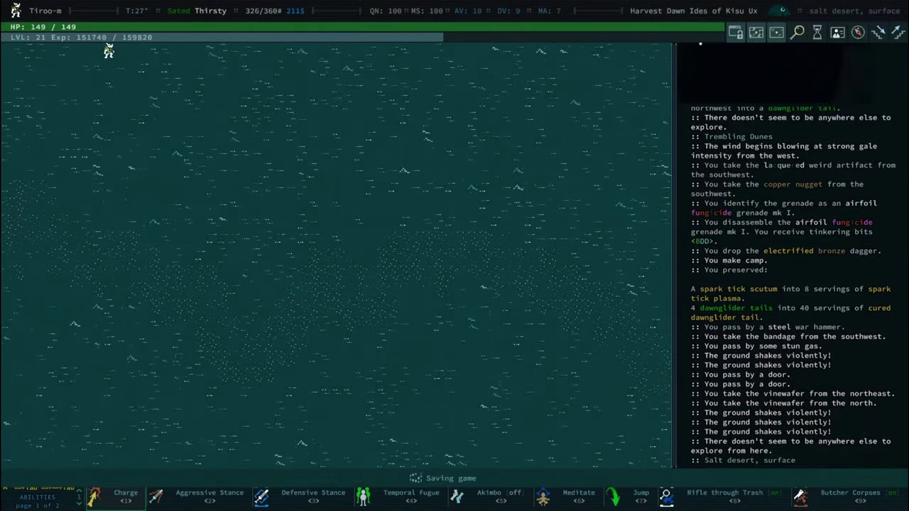
{"action": "key", "text": "space"}
{"action": "key", "text": "space"}
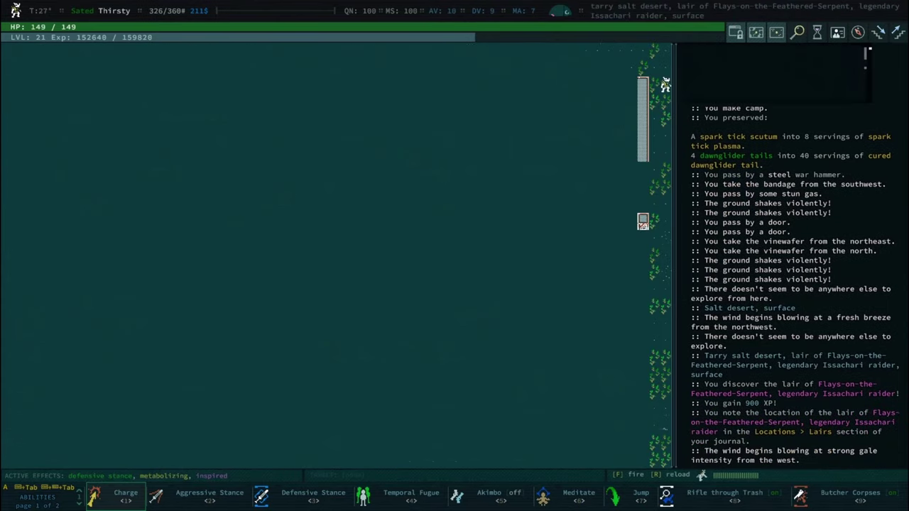
{"action": "key", "text": "0"}
{"action": "key", "text": "Left"}
{"action": "key", "text": "Left"}
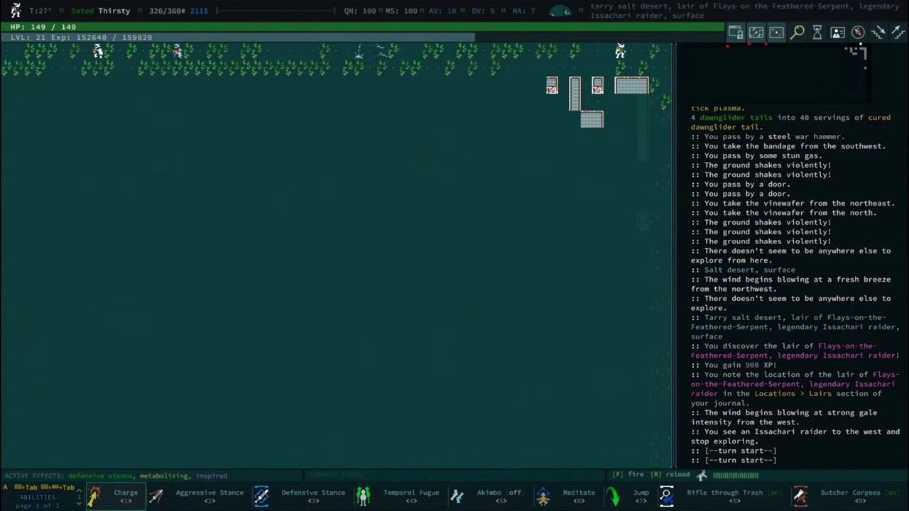
{"action": "key", "text": "Left"}
{"action": "key", "text": "Left"}
{"action": "key", "text": "Left"}
{"action": "key", "text": "Left"}
{"action": "key", "text": "Left"}
{"action": "key", "text": "Left"}
{"action": "key", "text": "Left"}
{"action": "key", "text": "Left"}
Explore the lair surface westward and south, killing the spotted Issachari raiders
{"action": "key", "text": "0"}
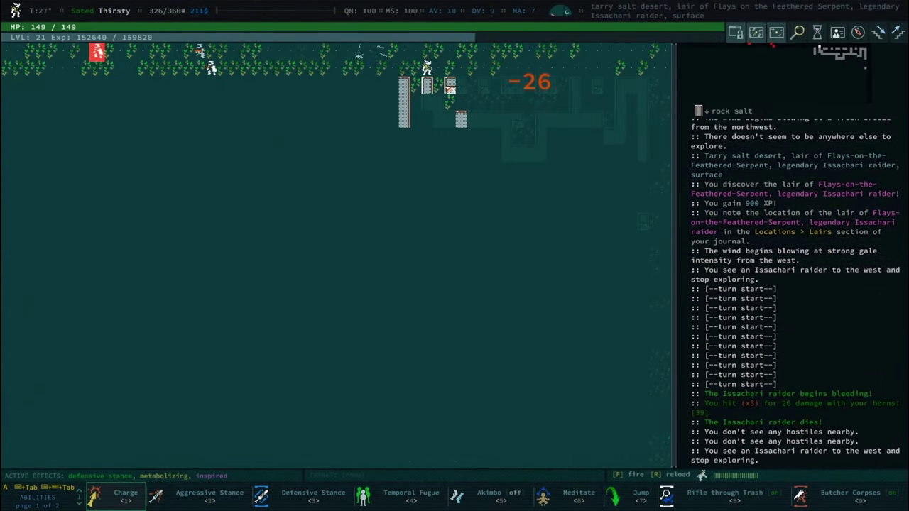
{"action": "key", "text": "Left"}
{"action": "key", "text": "Left"}
{"action": "key", "text": "Left"}
{"action": "key", "text": "Left"}
{"action": "key", "text": "Left"}
{"action": "key", "text": "Left"}
{"action": "key", "text": "Left"}
{"action": "key", "text": "Left"}
{"action": "key", "text": "Left"}
{"action": "key", "text": "Left"}
{"action": "key", "text": "Left"}
{"action": "key", "text": "Left"}
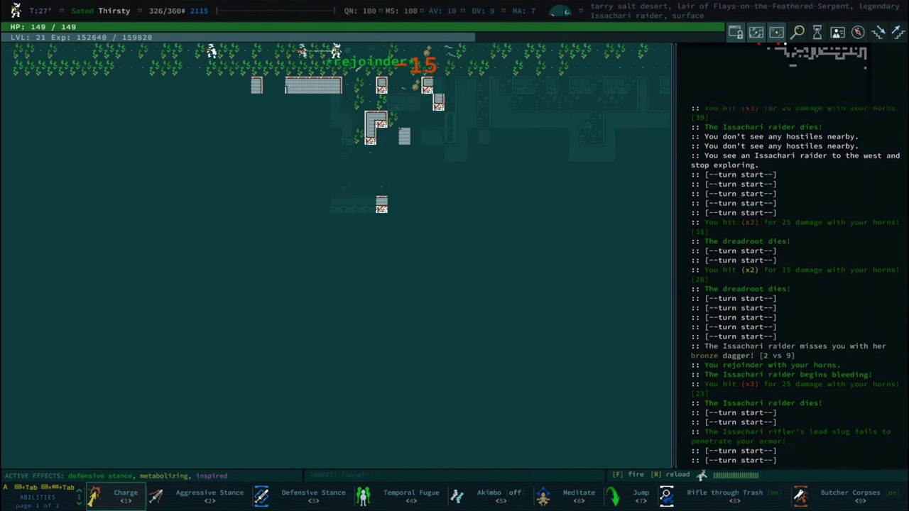
{"action": "key", "text": "Left"}
{"action": "key", "text": "Left"}
{"action": "key", "text": "Left"}
{"action": "key", "text": "0"}
{"action": "key", "text": "0"}
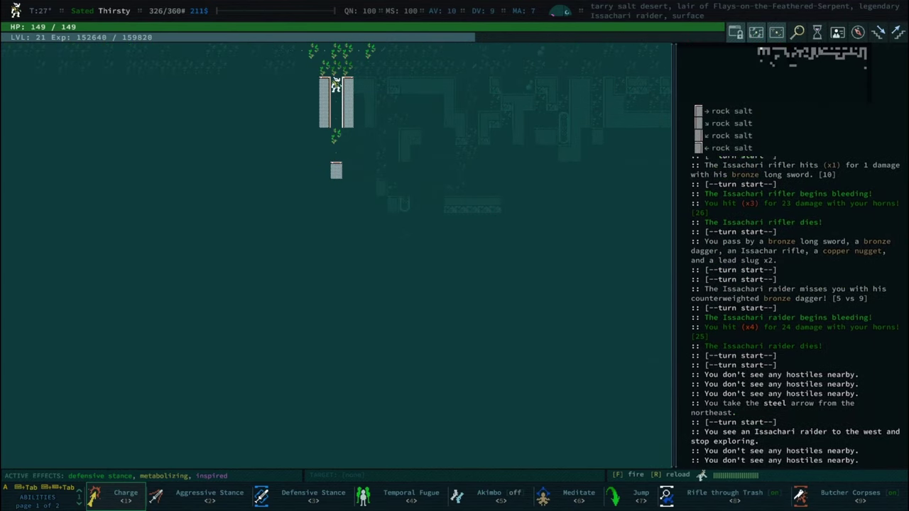
{"action": "key", "text": "Left"}
{"action": "key", "text": "Left"}
{"action": "key", "text": "Left"}
{"action": "key", "text": "Left"}
{"action": "key", "text": "0"}
{"action": "key", "text": "Left"}
{"action": "key", "text": "Left"}
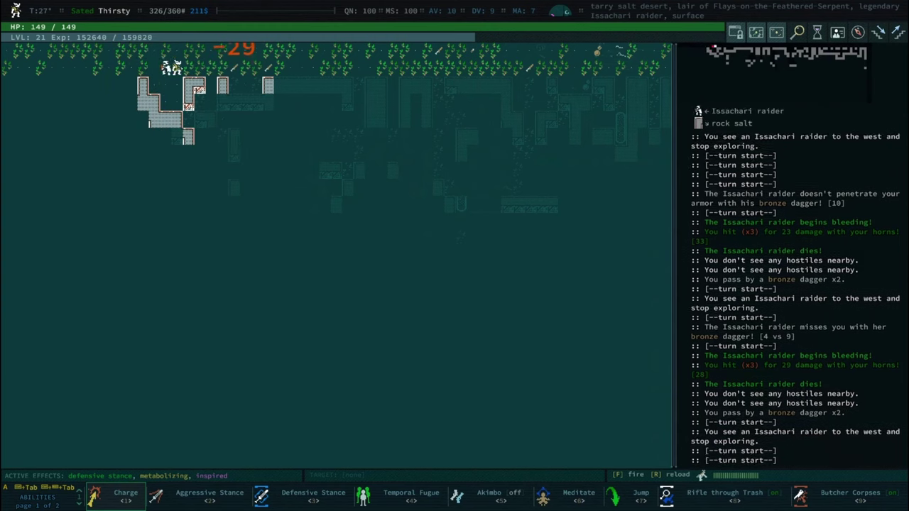
{"action": "key", "text": "0"}
{"action": "key", "text": "0"}
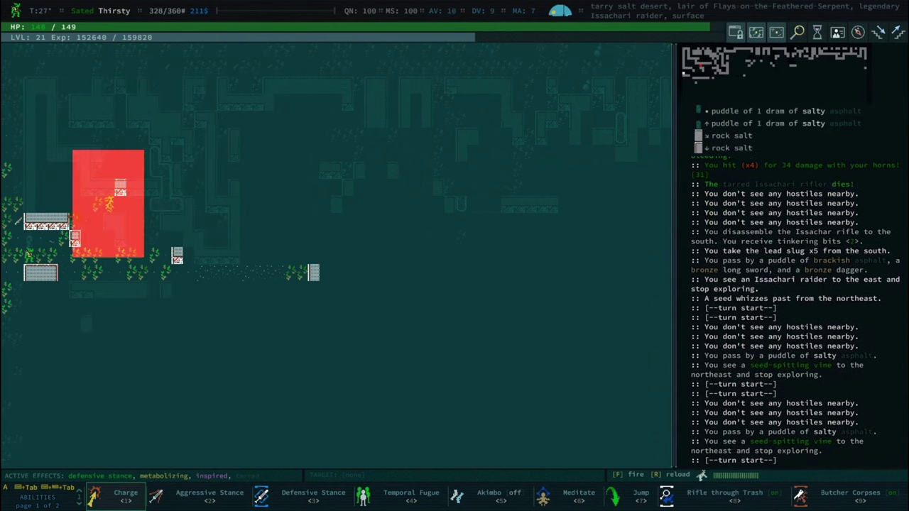
{"action": "key", "text": "0"}
{"action": "key", "text": "0"}
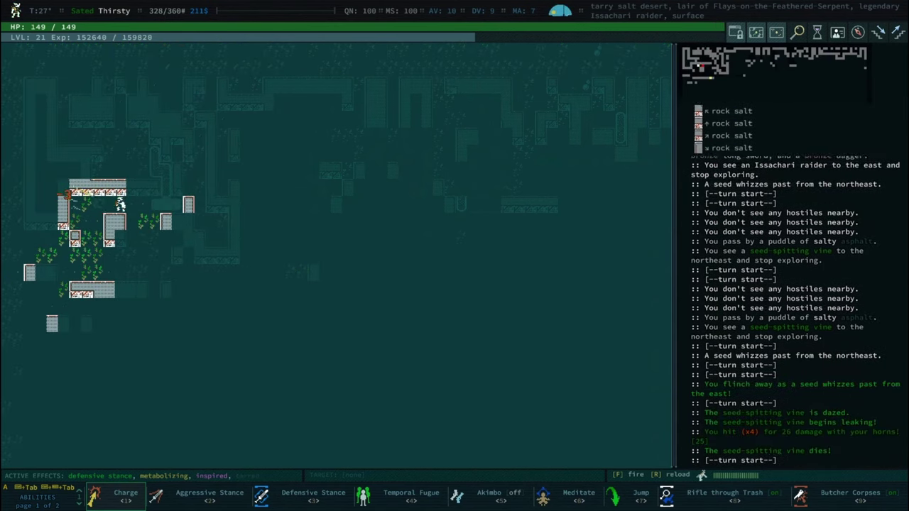
{"action": "key", "text": "0"}
{"action": "key", "text": "0"}
{"action": "key", "text": "0"}
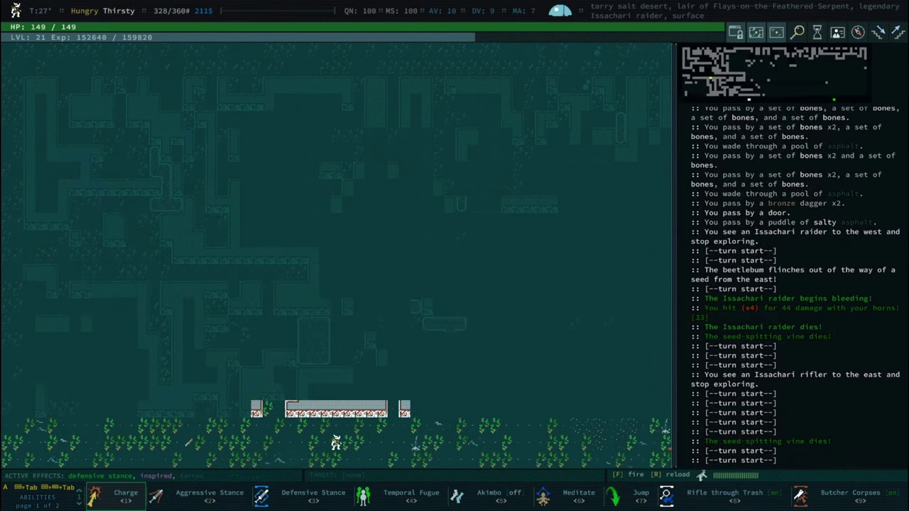
Kill the rifler, loot its slugs, and slay the northern and western raiders
{"action": "key", "text": "0"}
{"action": "key", "text": "0"}
{"action": "key", "text": "0"}
{"action": "key", "text": "0"}
{"action": "key", "text": "0"}
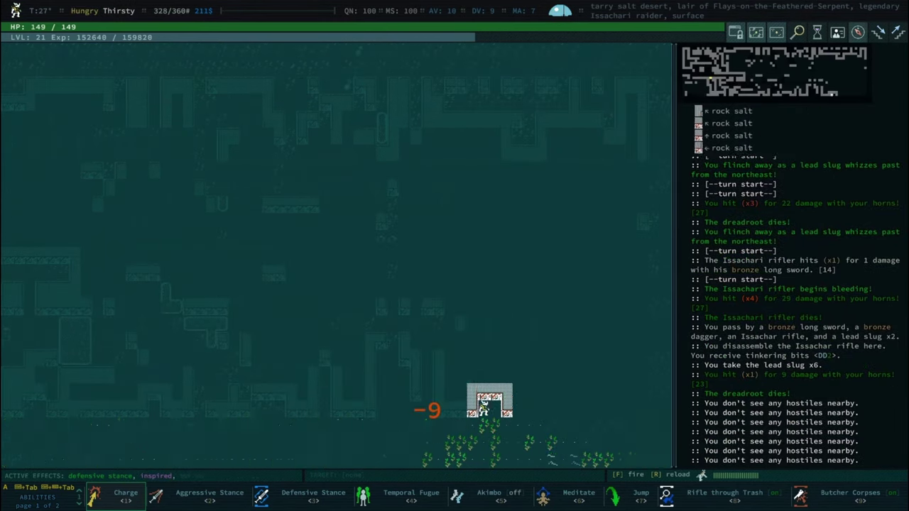
{"action": "key", "text": "0"}
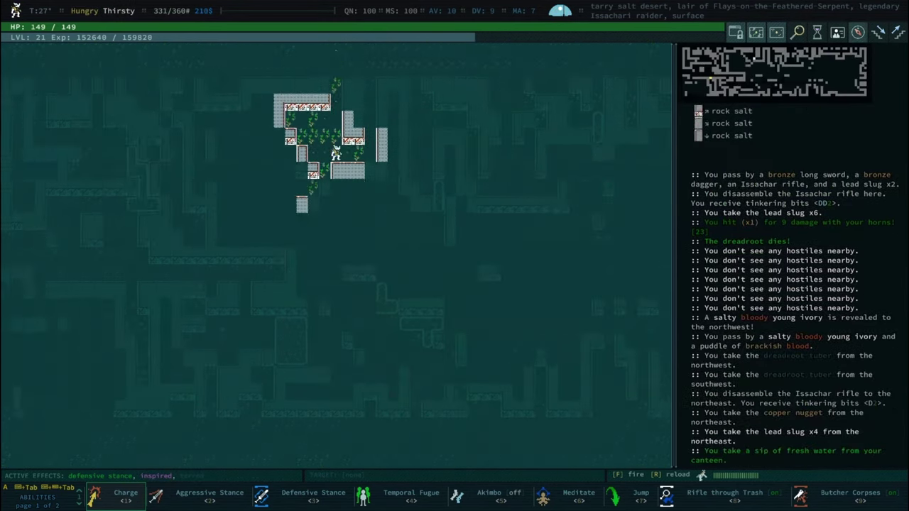
{"action": "key", "text": "0"}
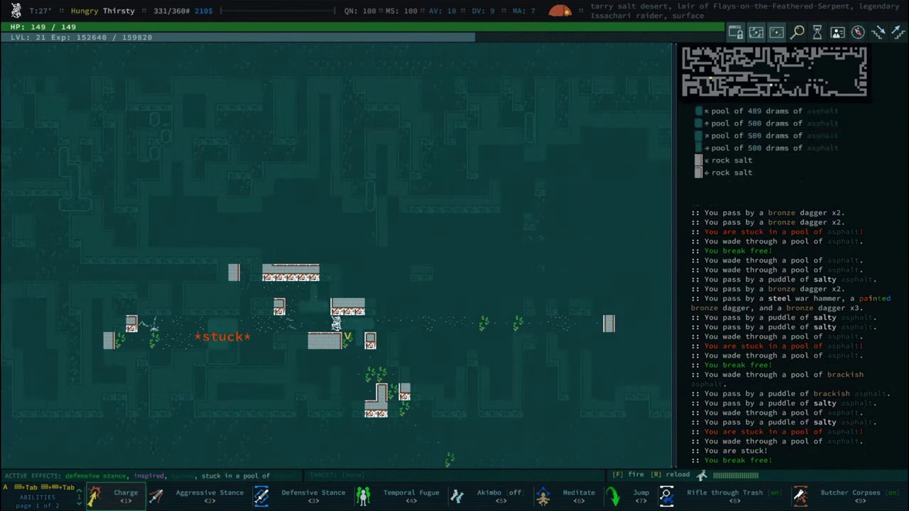
{"action": "key", "text": "Up"}
{"action": "key", "text": "Up"}
{"action": "key", "text": "Up"}
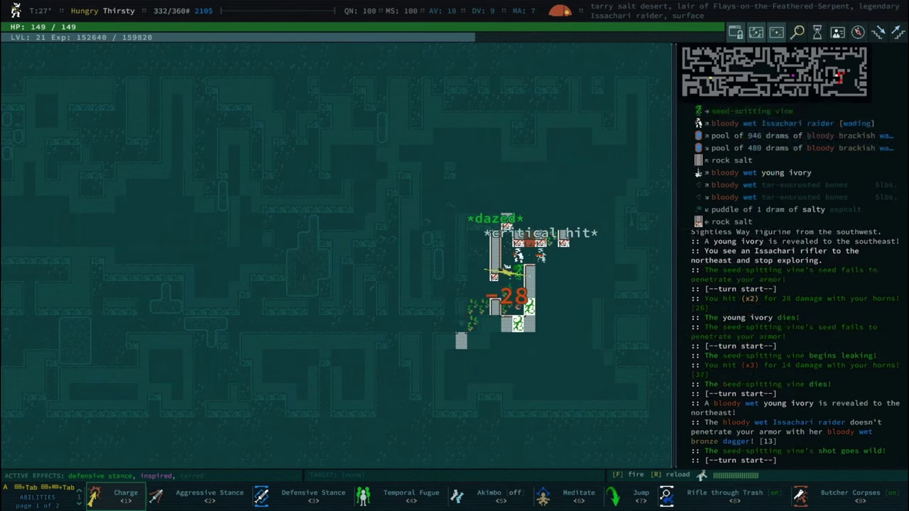
{"action": "key", "text": "Up"}
{"action": "key", "text": "Up"}
{"action": "key", "text": "Up"}
{"action": "key", "text": "Up"}
{"action": "key", "text": "Up"}
{"action": "key", "text": "Up"}
{"action": "key", "text": "Up"}
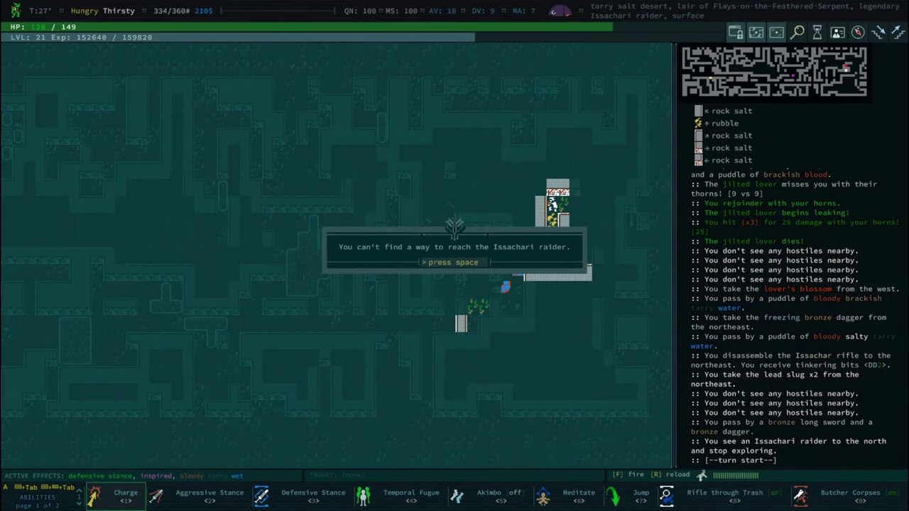
{"action": "key", "text": "space"}
{"action": "key", "text": "Up"}
{"action": "key", "text": "Left"}
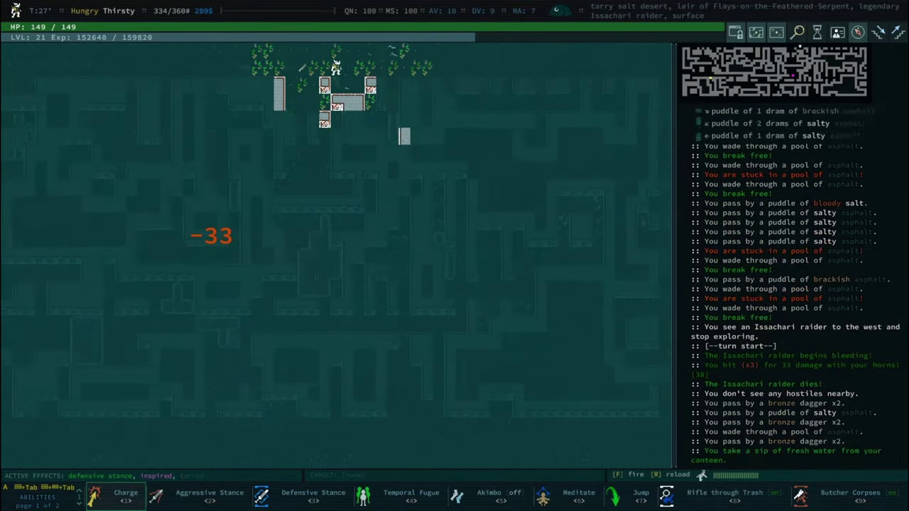
{"action": "key", "text": "0"}
Leave the asphalt, descend the stairs one stratum, and finish off a raider below
{"action": "key", "text": "greater"}
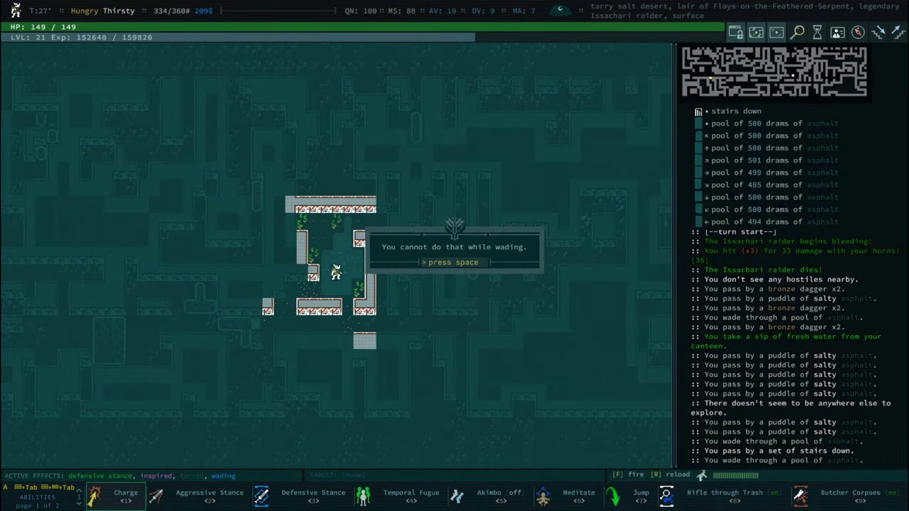
{"action": "key", "text": "space"}
{"action": "key", "text": "Up"}
{"action": "key", "text": "Up"}
{"action": "key", "text": "Up"}
{"action": "key", "text": "Up"}
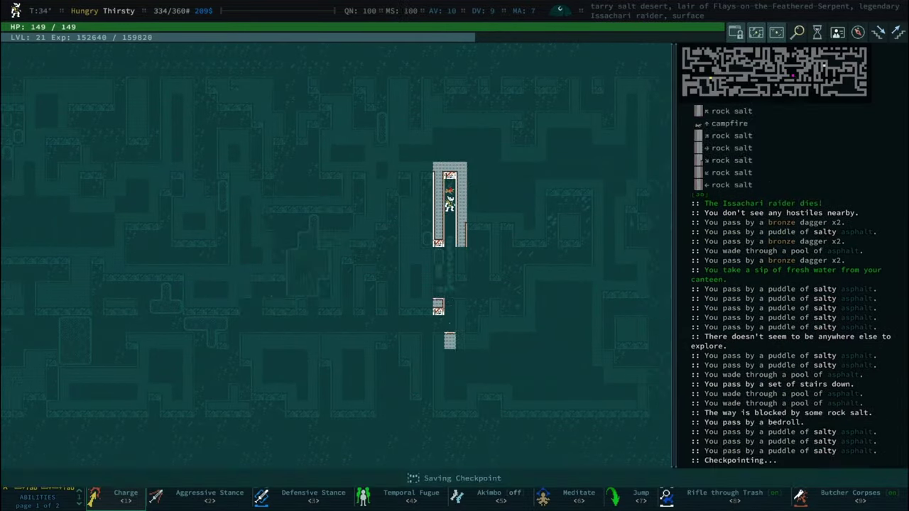
{"action": "key", "text": "greater"}
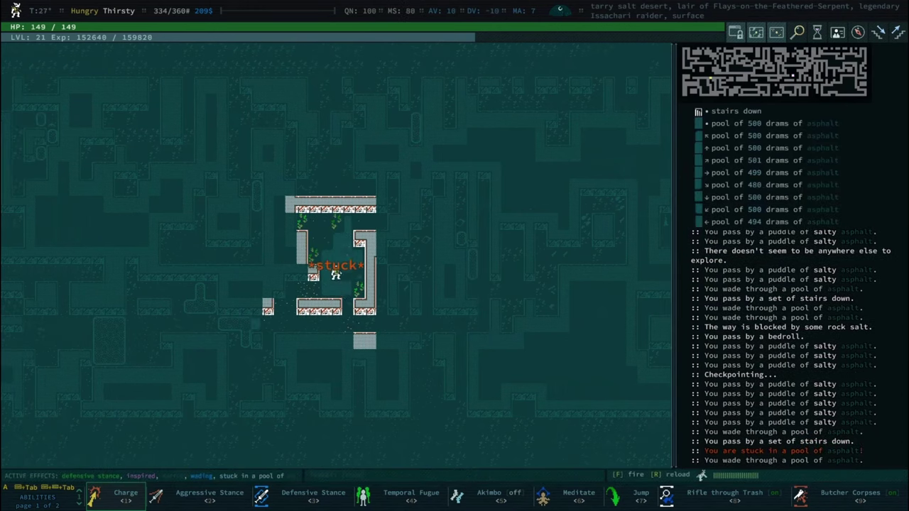
{"action": "key", "text": "Down"}
Kill the Issachari riflers, collect their loot, and explore until famished at the campfire prompt
{"action": "key", "text": "Down"}
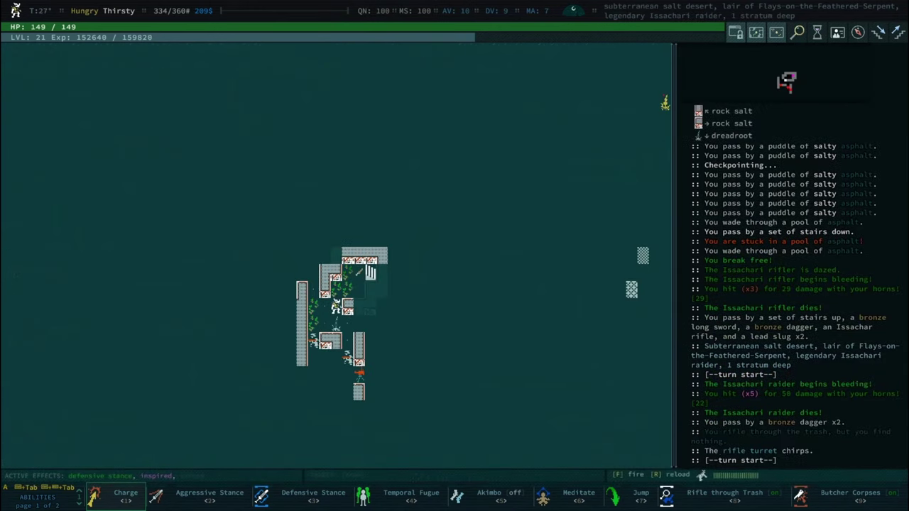
{"action": "key", "text": "Down"}
{"action": "key", "text": "Down"}
{"action": "key", "text": "Down"}
{"action": "key", "text": "Down"}
{"action": "key", "text": "Down"}
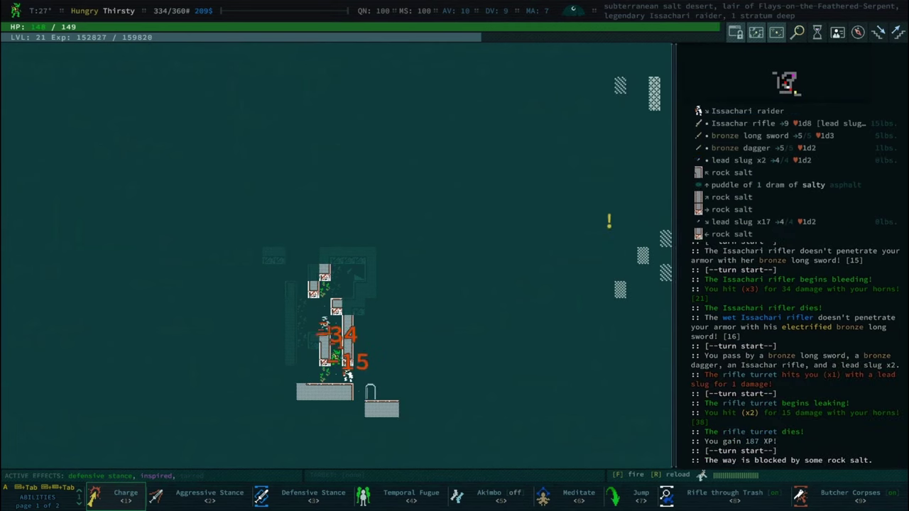
{"action": "key", "text": "Up"}
{"action": "key", "text": "Up"}
{"action": "key", "text": "Up"}
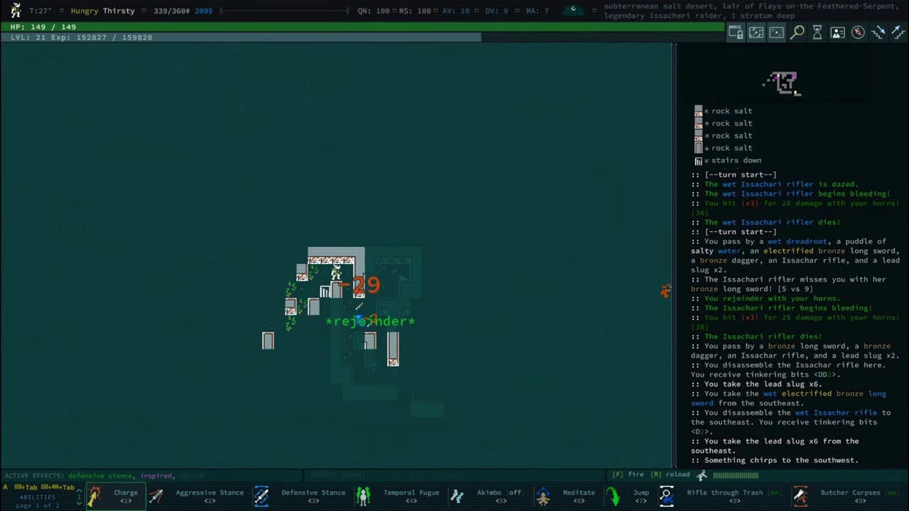
{"action": "key", "text": "Up"}
{"action": "key", "text": "0"}
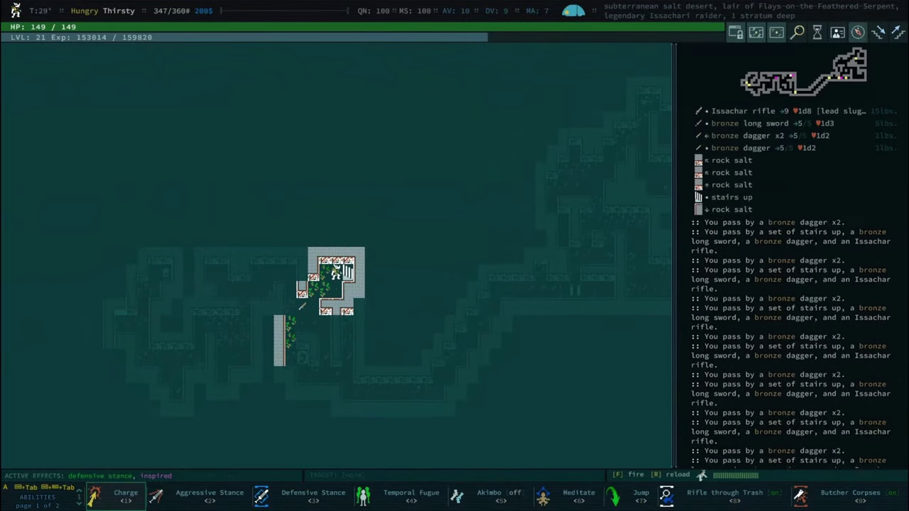
{"action": "key", "text": "space"}
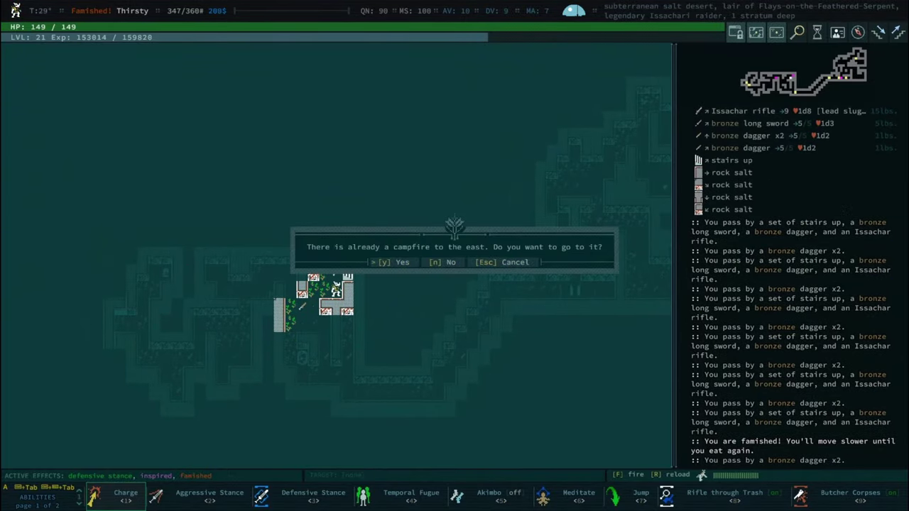
Cook and eat Savory Mazebeard at the existing campfire, gaining Breathe Confusion Gas
{"action": "key", "text": "y"}
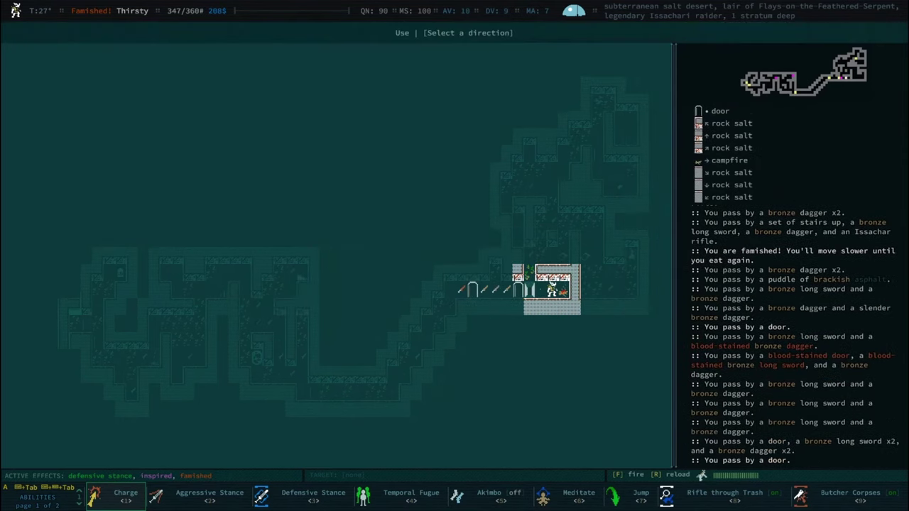
{"action": "key", "text": "c"}
{"action": "key", "text": "Up"}
{"action": "key", "text": "Up"}
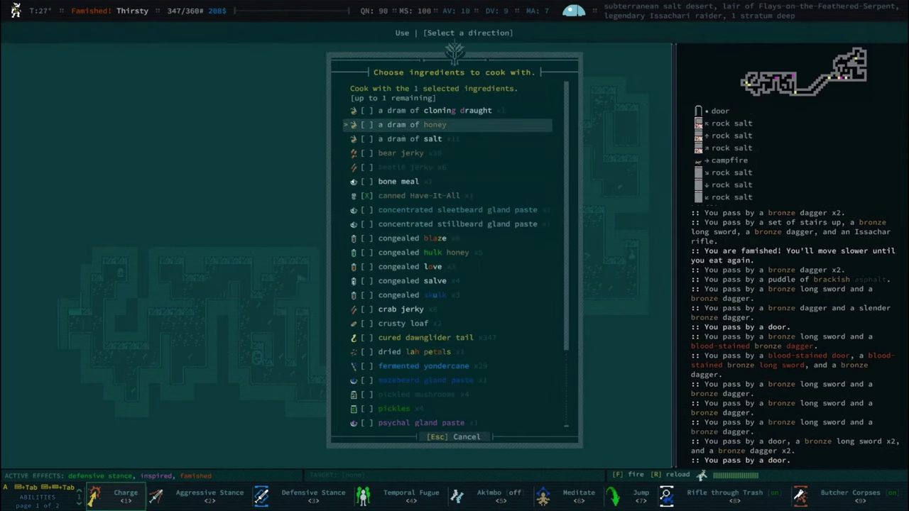
{"action": "key", "text": "Up"}
{"action": "key", "text": "Up"}
{"action": "key", "text": "Return"}
{"action": "key", "text": "space"}
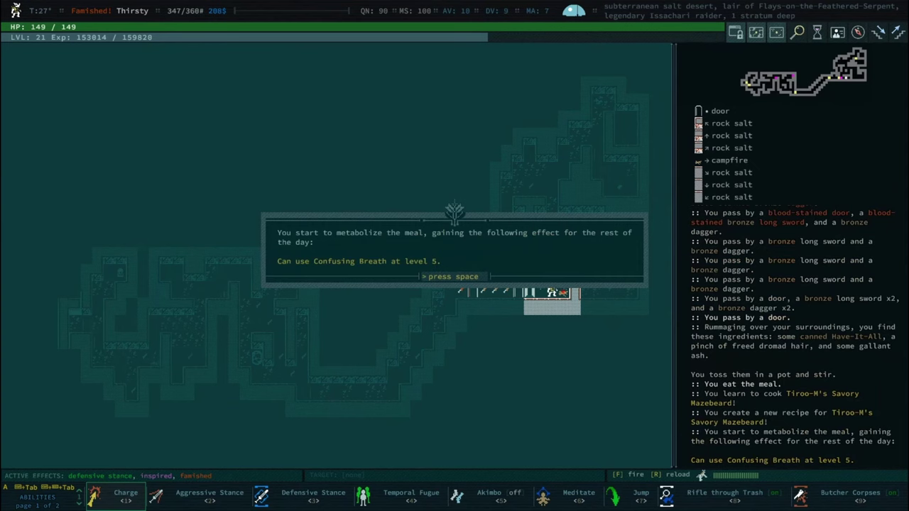
{"action": "key", "text": "space"}
{"action": "key", "text": "Up"}
Auto-explore the new stratum, dismissing the shrine and journal notices
{"action": "key", "text": "0"}
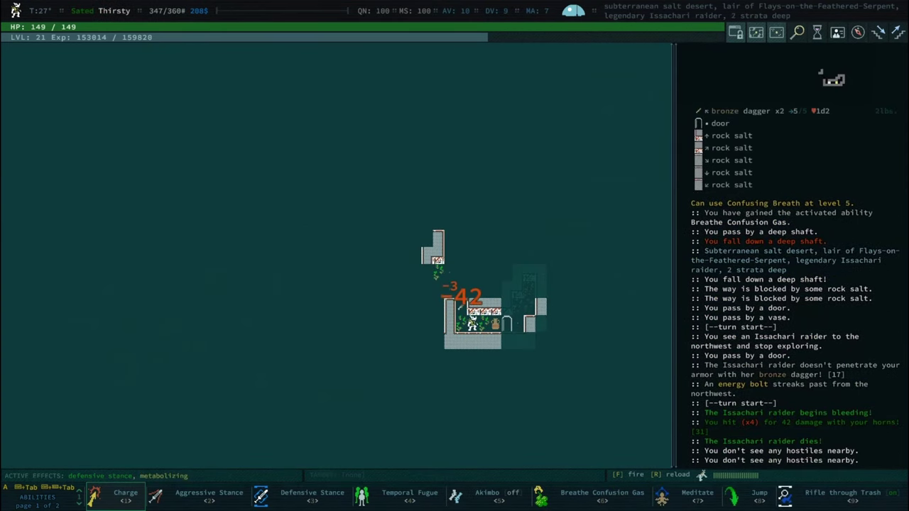
{"action": "key", "text": "Up"}
{"action": "key", "text": "space"}
{"action": "key", "text": "space"}
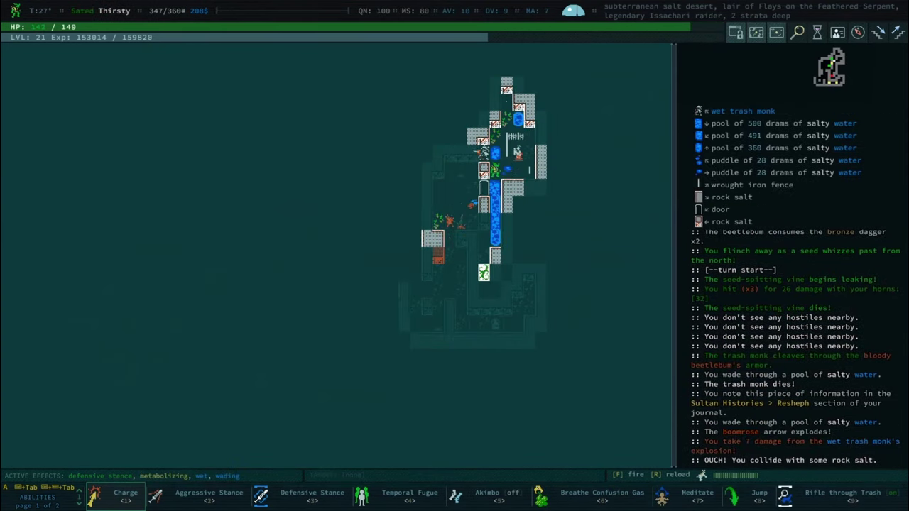
{"action": "key", "text": "0"}
{"action": "key", "text": "0"}
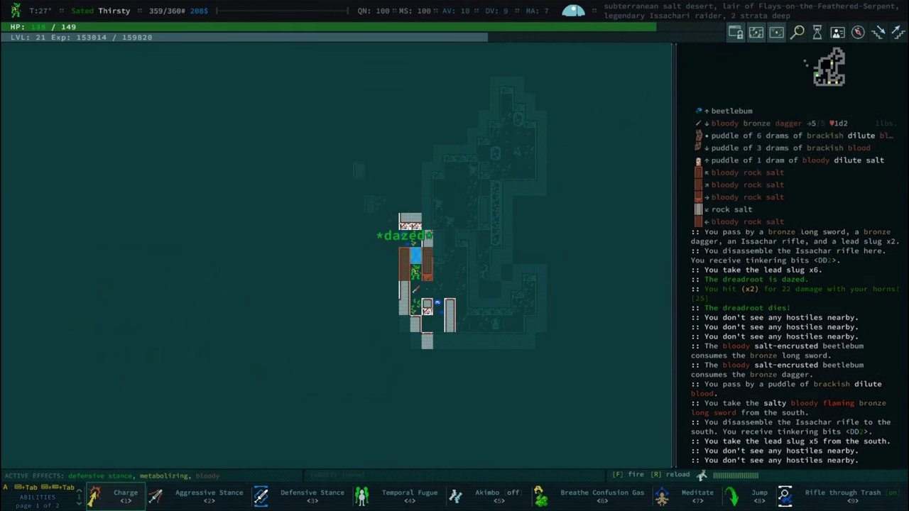
{"action": "key", "text": "0"}
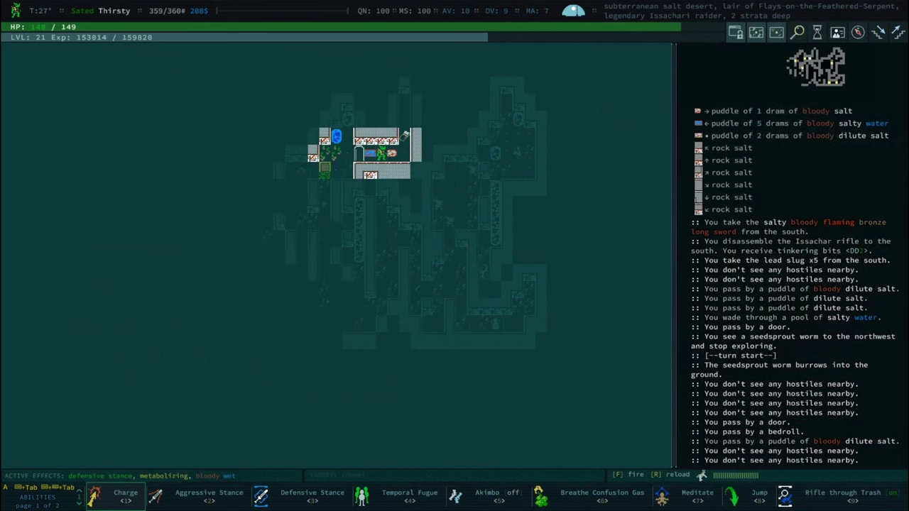
{"action": "key", "text": "0"}
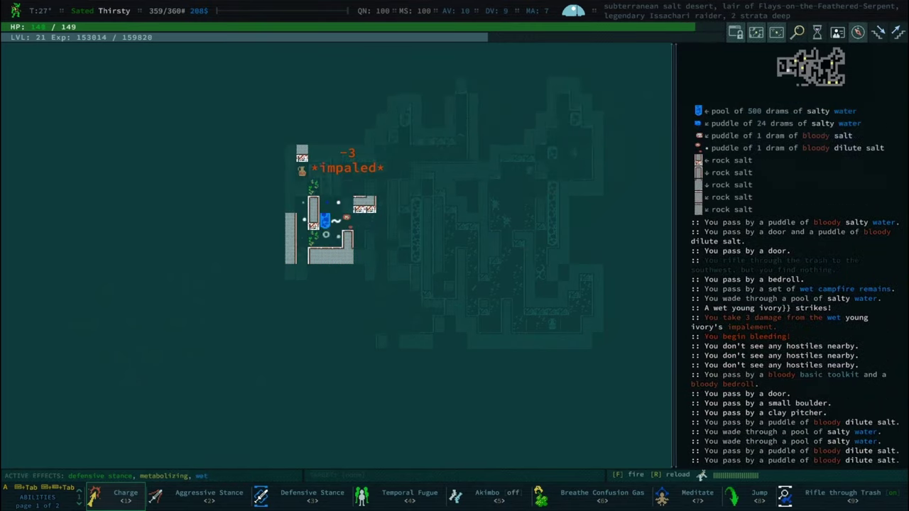
Kill the jilted lovers and vines, gather dreadroot tubers, and drop a long sword
{"action": "key", "text": "Left"}
{"action": "key", "text": "Left"}
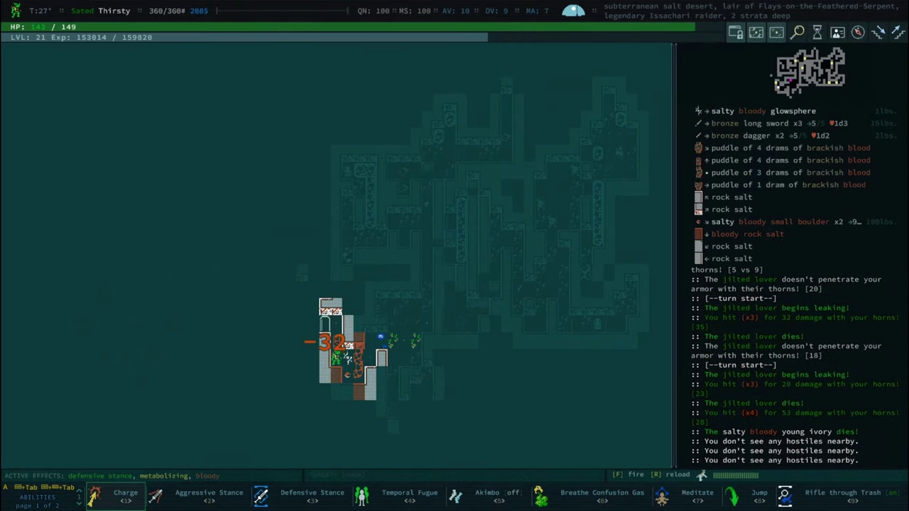
{"action": "key", "text": "0"}
{"action": "key", "text": "0"}
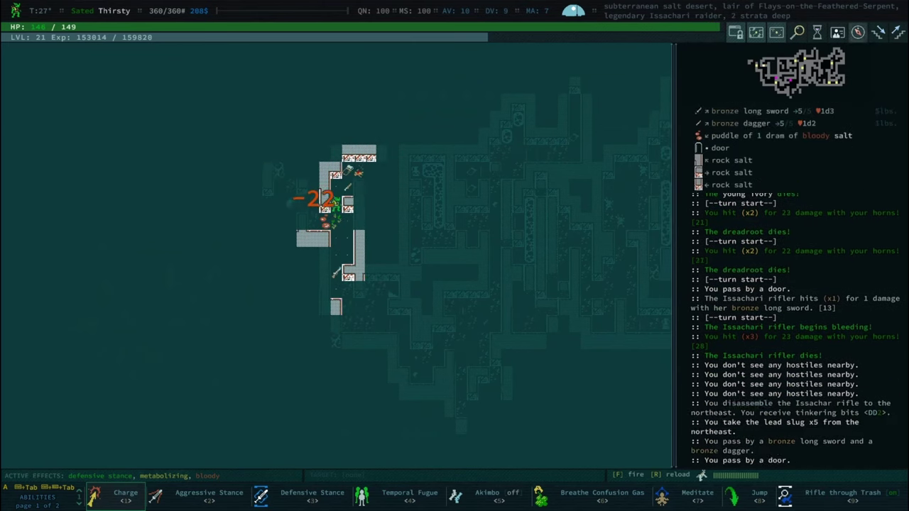
{"action": "key", "text": "0"}
{"action": "key", "text": "0"}
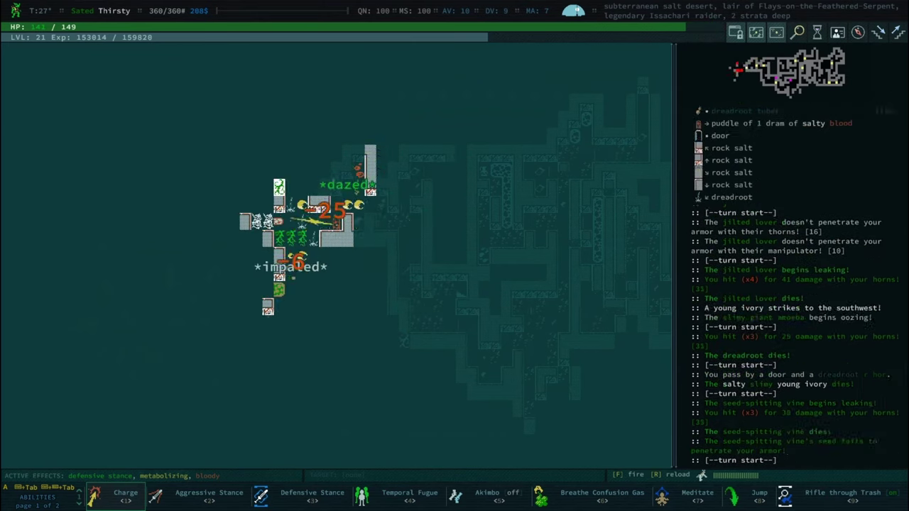
{"action": "key", "text": "0"}
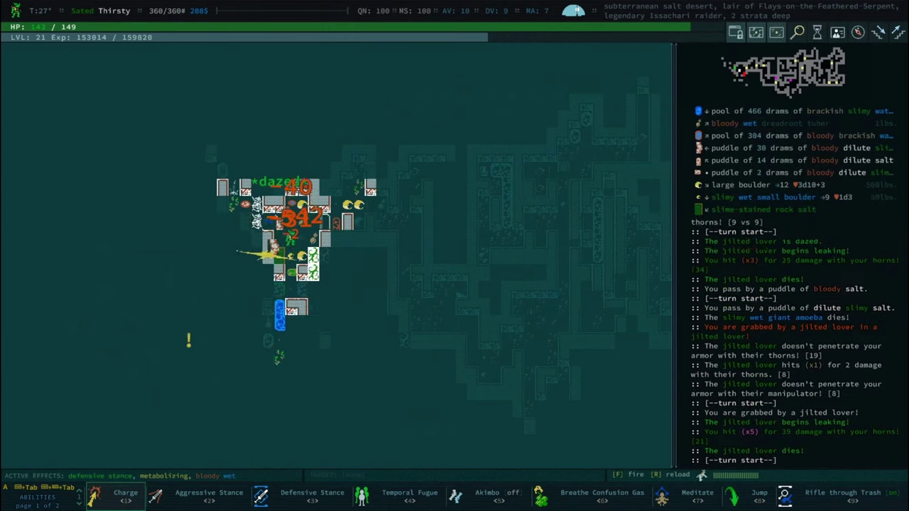
{"action": "key", "text": "0"}
{"action": "key", "text": "0"}
{"action": "key", "text": "0"}
{"action": "key", "text": "0"}
{"action": "key", "text": "space"}
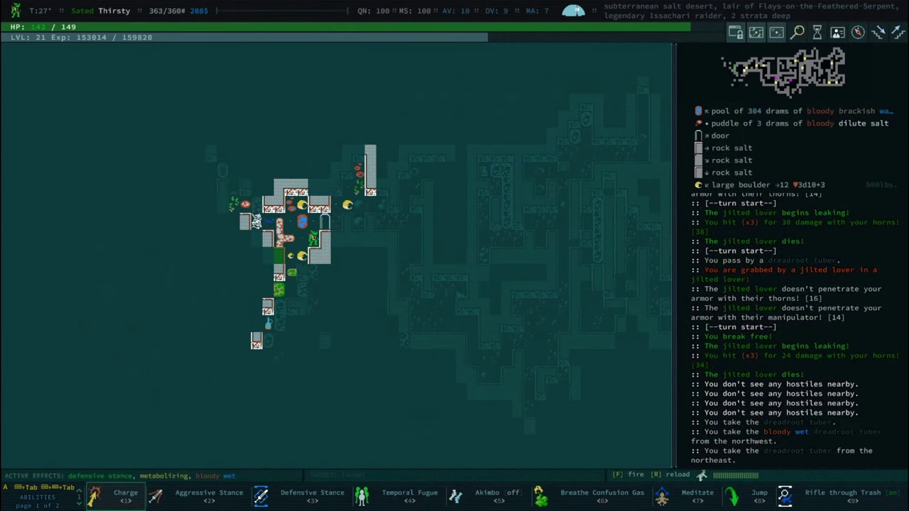
{"action": "key", "text": "0"}
{"action": "key", "text": "0"}
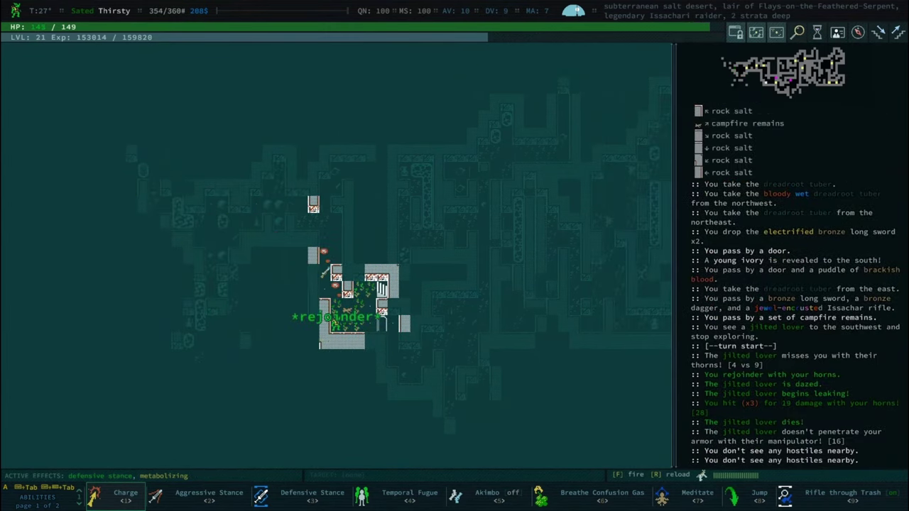
Keep fighting nearby enemies and take a glowsphere from the items here
{"action": "key", "text": "0"}
{"action": "key", "text": "0"}
{"action": "key", "text": "0"}
{"action": "key", "text": "0"}
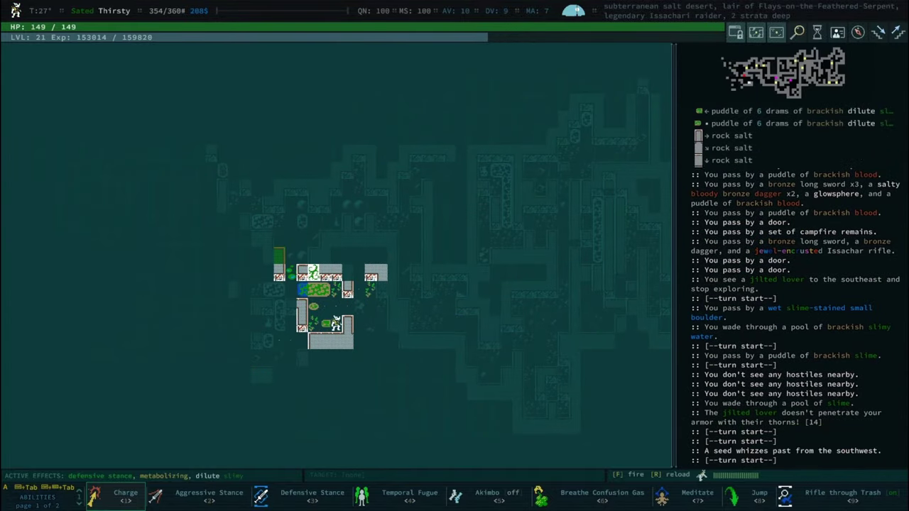
{"action": "key", "text": "0"}
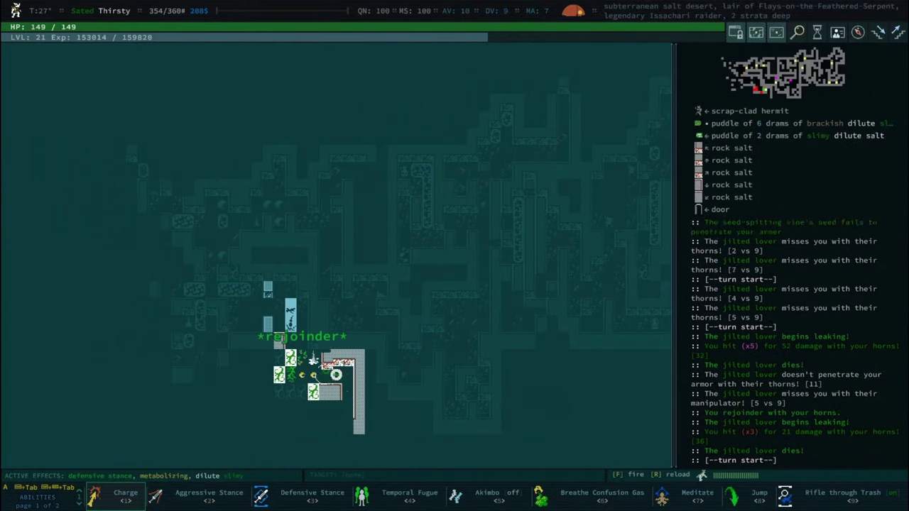
{"action": "key", "text": "0"}
{"action": "key", "text": "0"}
{"action": "key", "text": "Escape"}
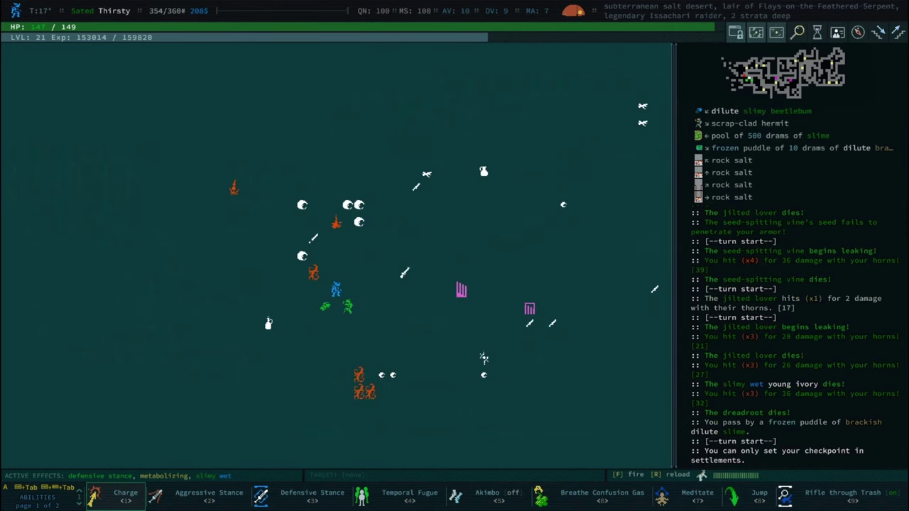
{"action": "key", "text": "0"}
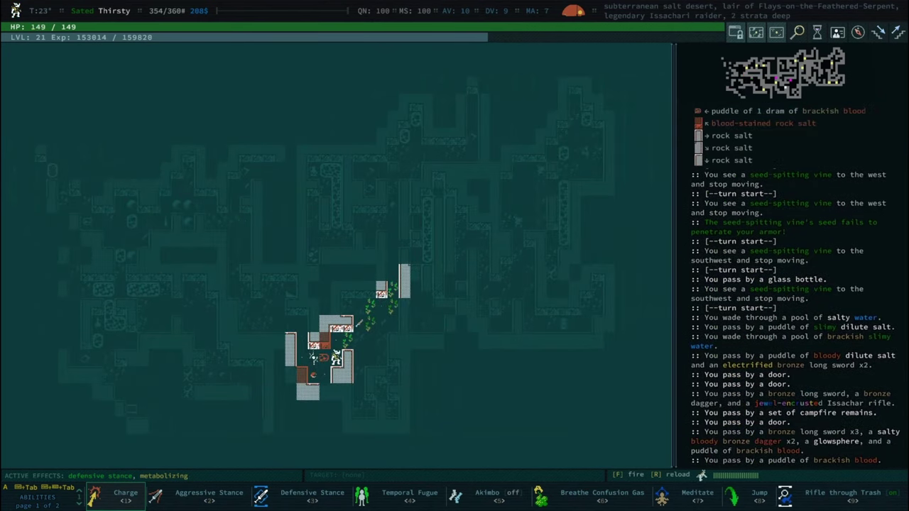
{"action": "key", "text": "g"}
{"action": "key", "text": "Return"}
{"action": "key", "text": "Return"}
{"action": "key", "text": "Escape"}
{"action": "key", "text": "0"}
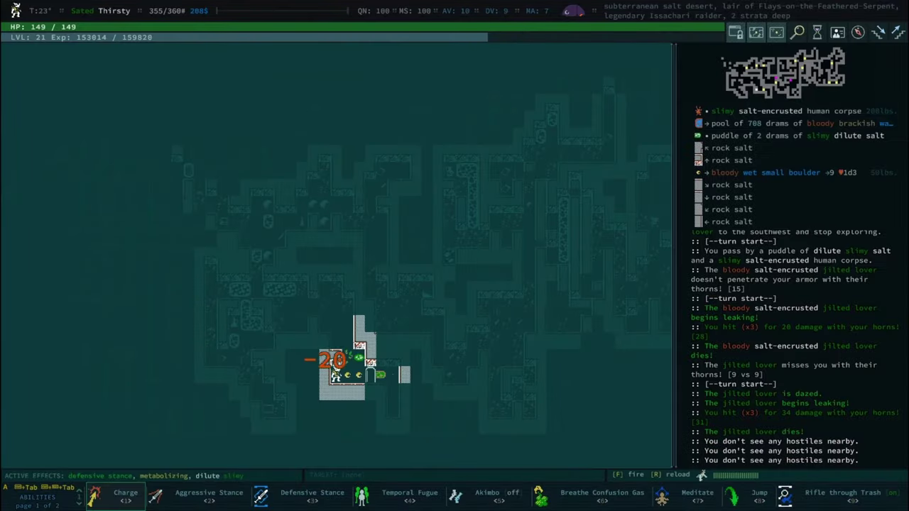
{"action": "key", "text": "0"}
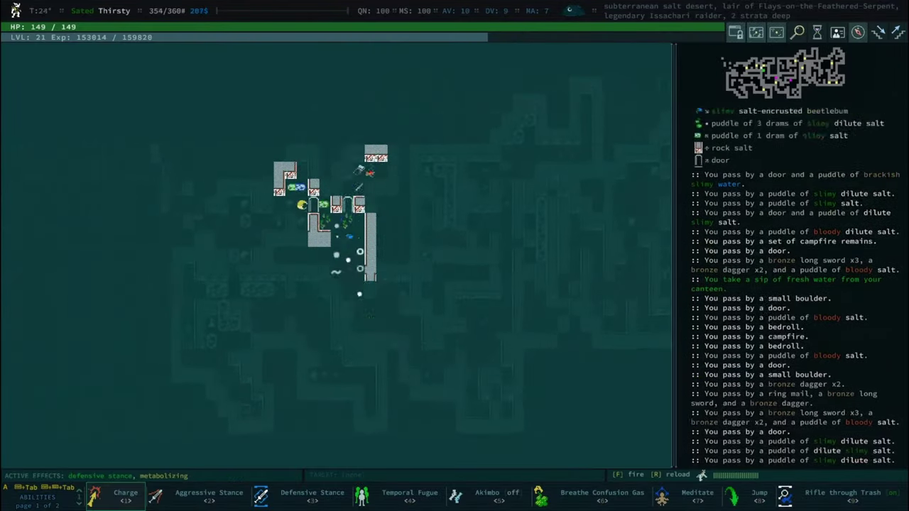
Kill the dreadroot, finish exploring the level, and descend to the third stratum
{"action": "key", "text": "0"}
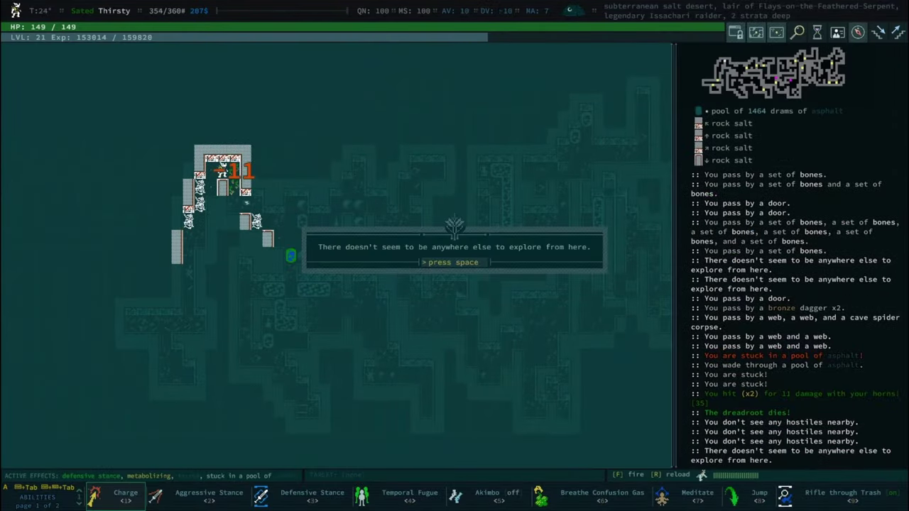
{"action": "key", "text": "space"}
{"action": "key", "text": "0"}
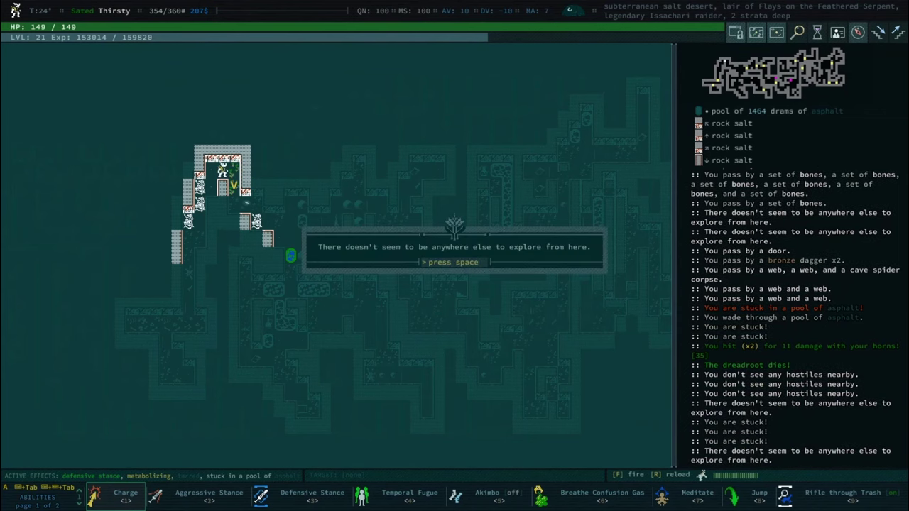
{"action": "key", "text": "space"}
{"action": "key", "text": "greater"}
{"action": "key", "text": "space"}
{"action": "key", "text": "space"}
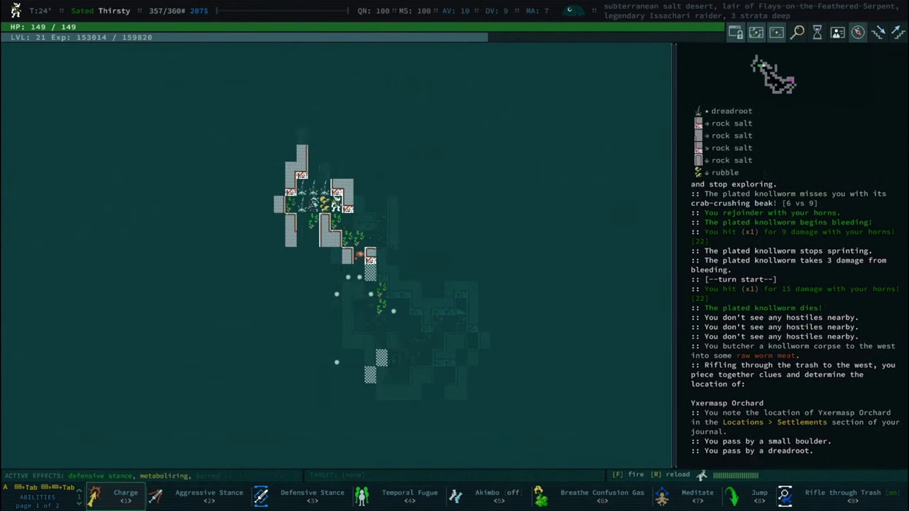
Inspect and kill Flays-on-the-Feathered-Serpent, then list her dropped loot for pickup
{"action": "key", "text": "l"}
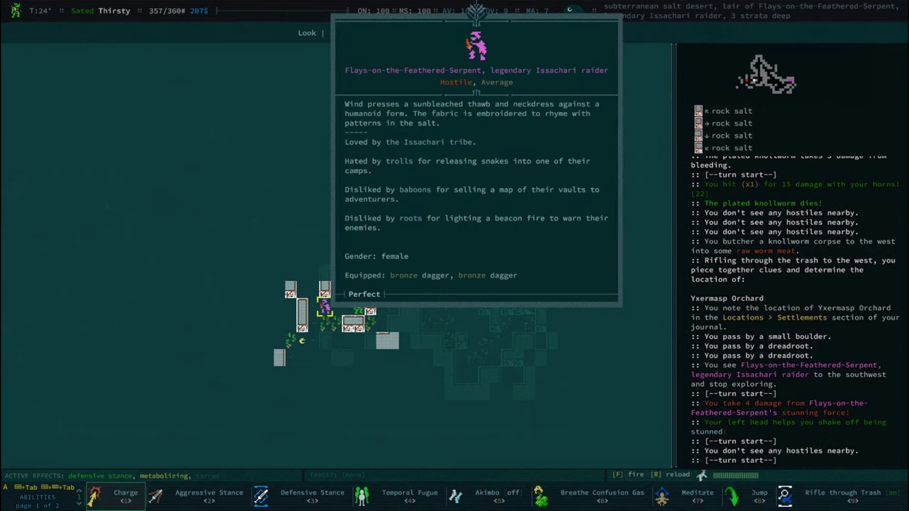
{"action": "key", "text": "Escape"}
{"action": "key", "text": "Up"}
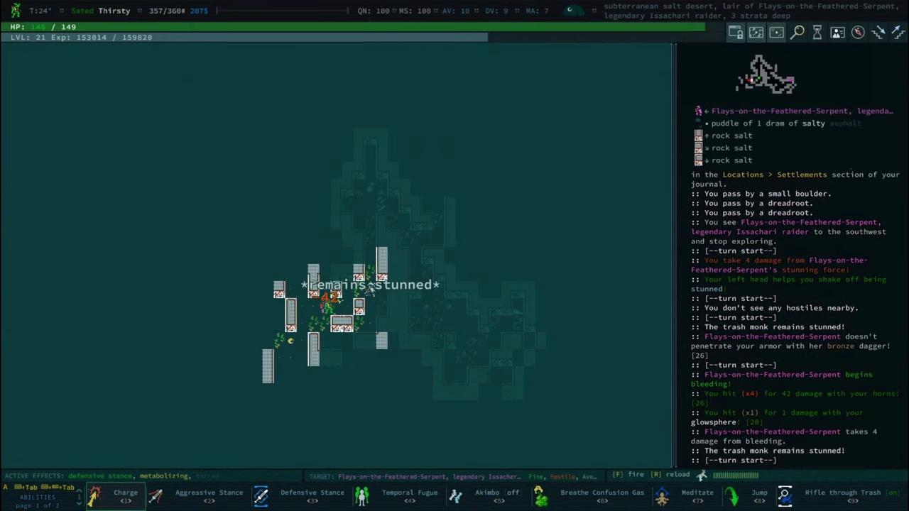
{"action": "key", "text": "Up"}
{"action": "key", "text": "Up"}
{"action": "key", "text": "Up"}
{"action": "key", "text": "Up"}
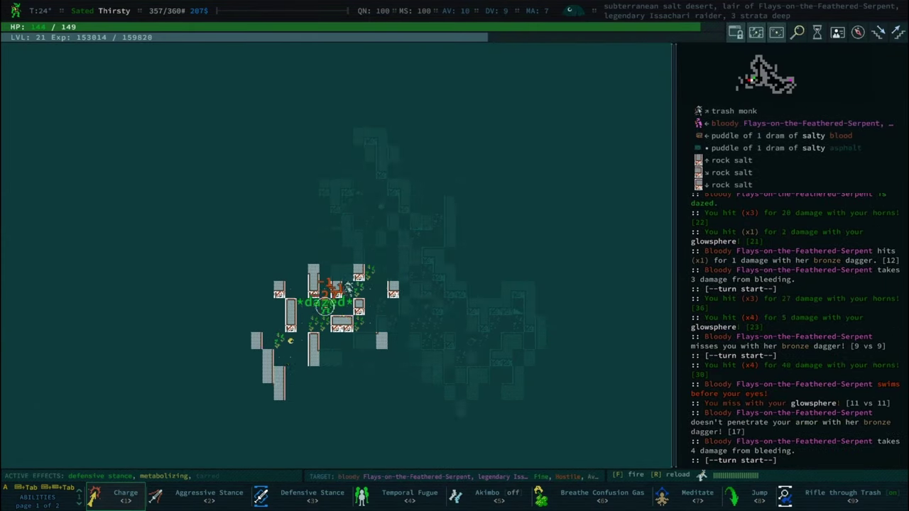
{"action": "key", "text": "Up"}
{"action": "key", "text": "Up"}
{"action": "key", "text": "Up"}
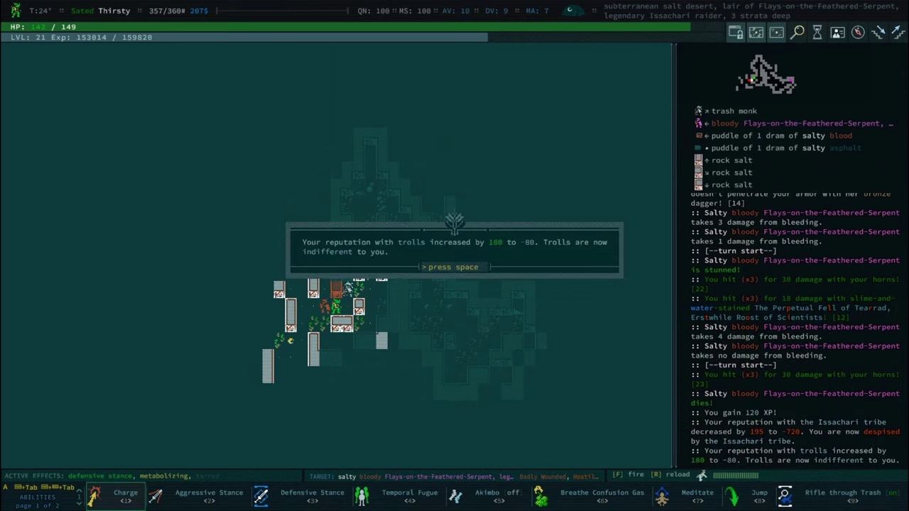
{"action": "key", "text": "space"}
{"action": "key", "text": "space"}
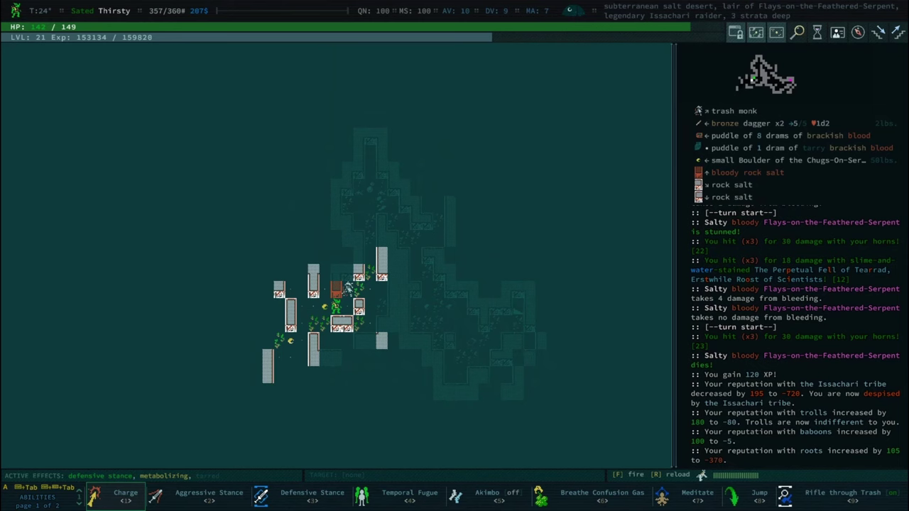
{"action": "key", "text": "g"}
Take the small Boulder of the Chugs-On-Serpentsian Seat, keeping it despite the 407/360 lbs load
{"action": "key", "text": "Left"}
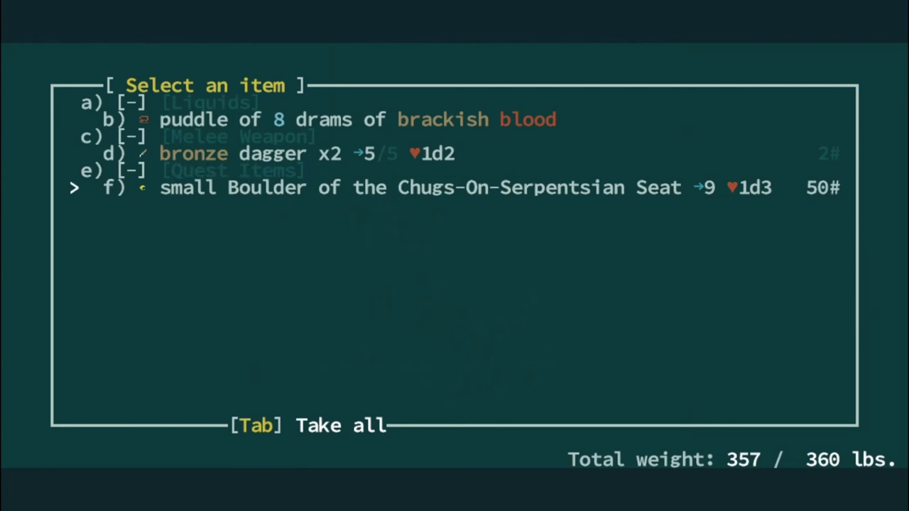
{"action": "key", "text": "Return"}
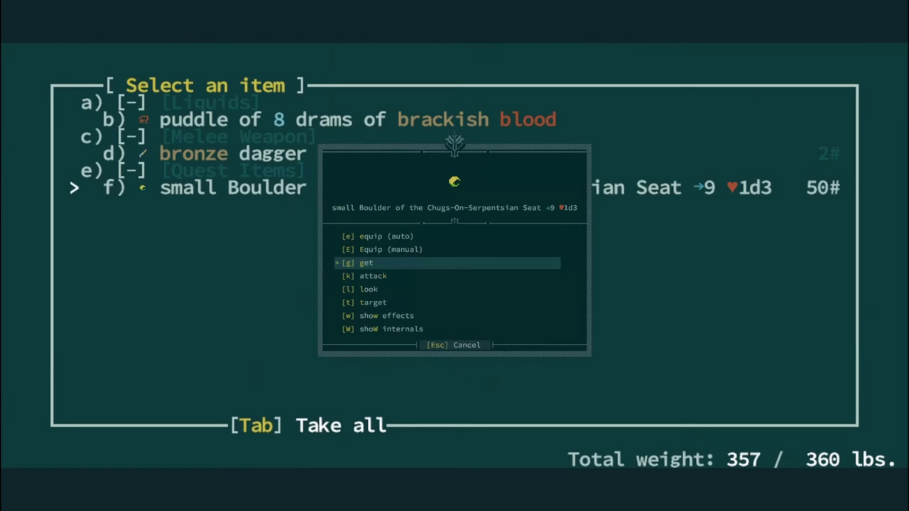
{"action": "key", "text": "Return"}
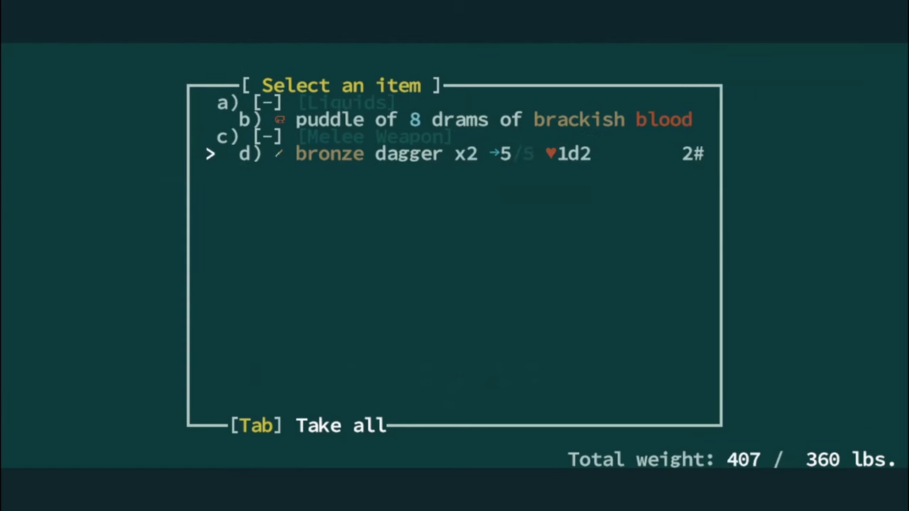
{"action": "key", "text": "Escape"}
{"action": "key", "text": "Right"}
{"action": "key", "text": "Escape"}
{"action": "key", "text": "Right"}
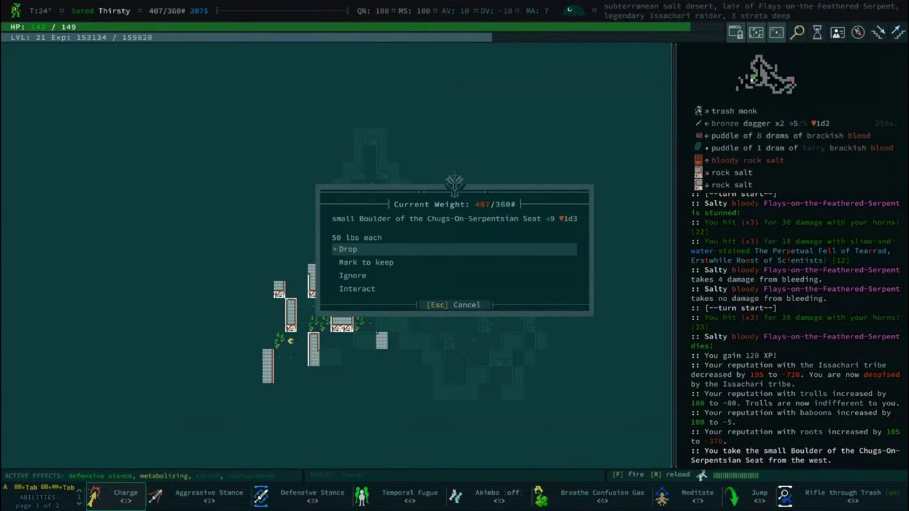
{"action": "key", "text": "Escape"}
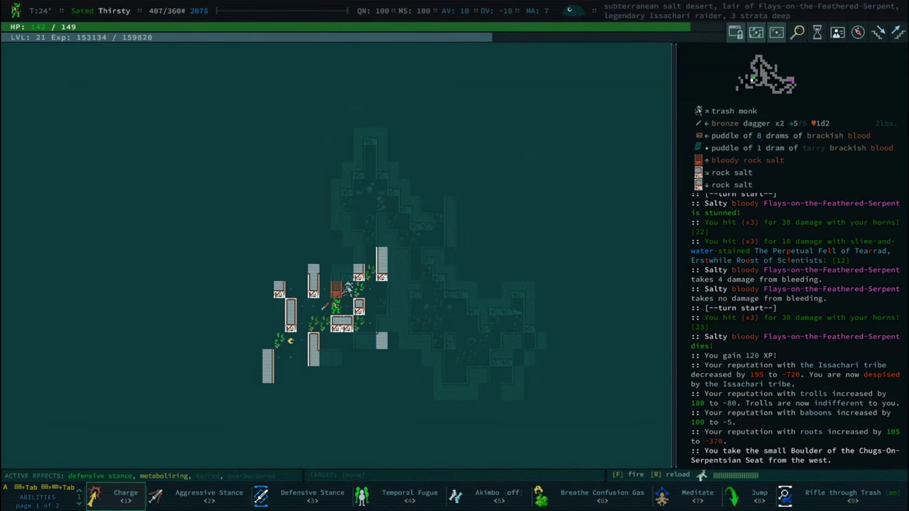
{"action": "key", "text": "i"}
Install a chem cell in the Joppa recoiler, found with an inventory name filter
{"action": "key", "text": "ctrl+f"}
{"action": "type", "text": "jopp"}
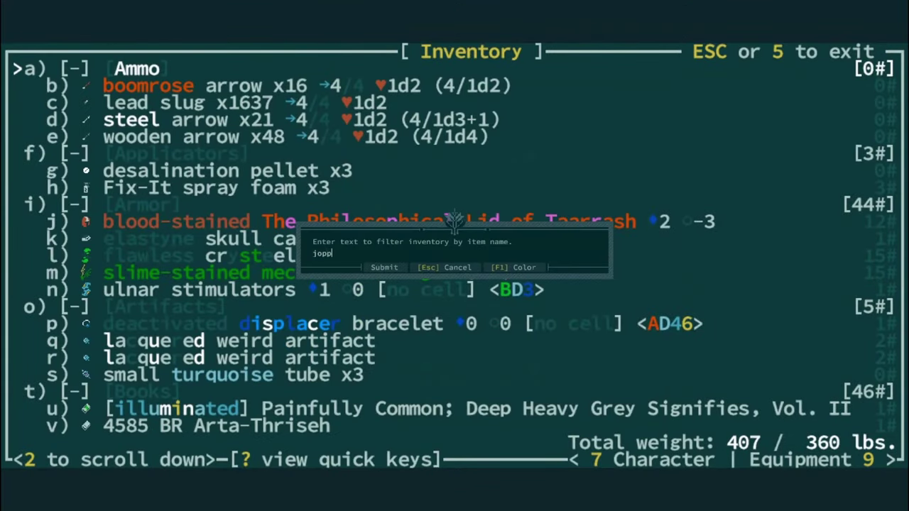
{"action": "key", "text": "Return"}
{"action": "key", "text": "Return"}
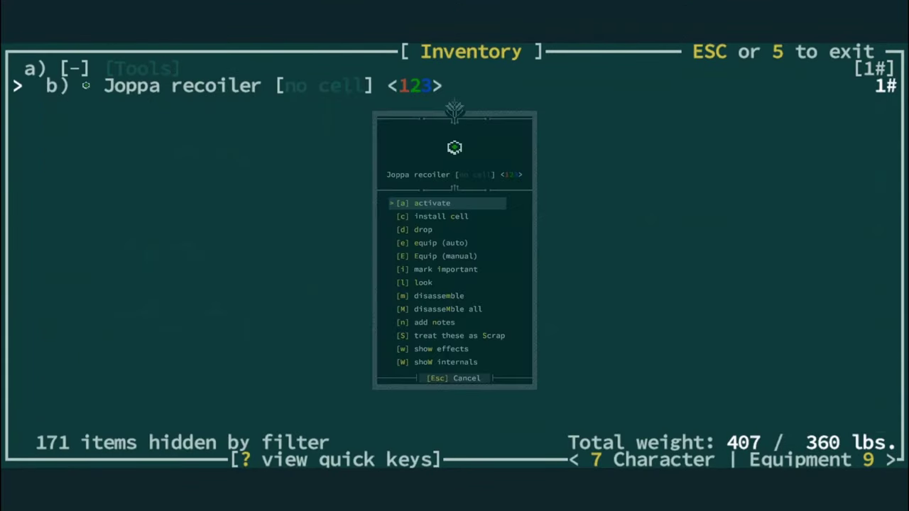
{"action": "key", "text": "Return"}
{"action": "key", "text": "Return"}
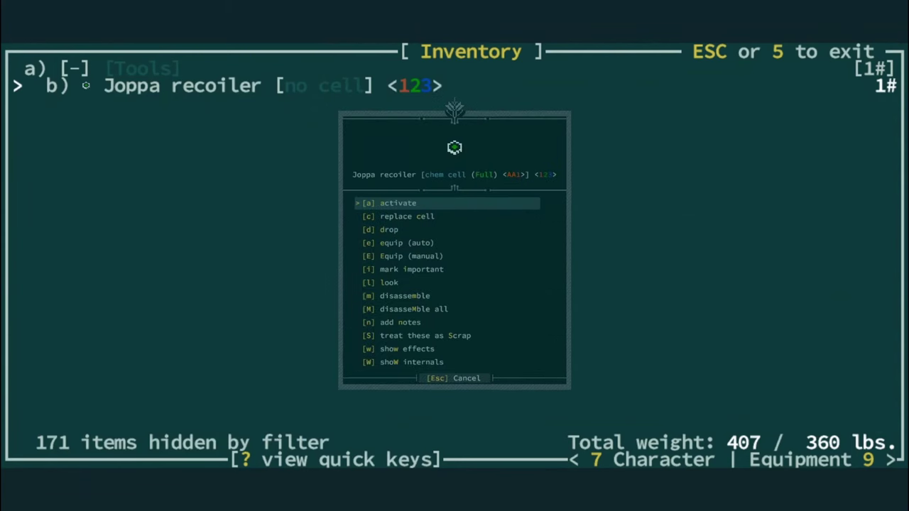
{"action": "key", "text": "Return"}
{"action": "key", "text": "Return"}
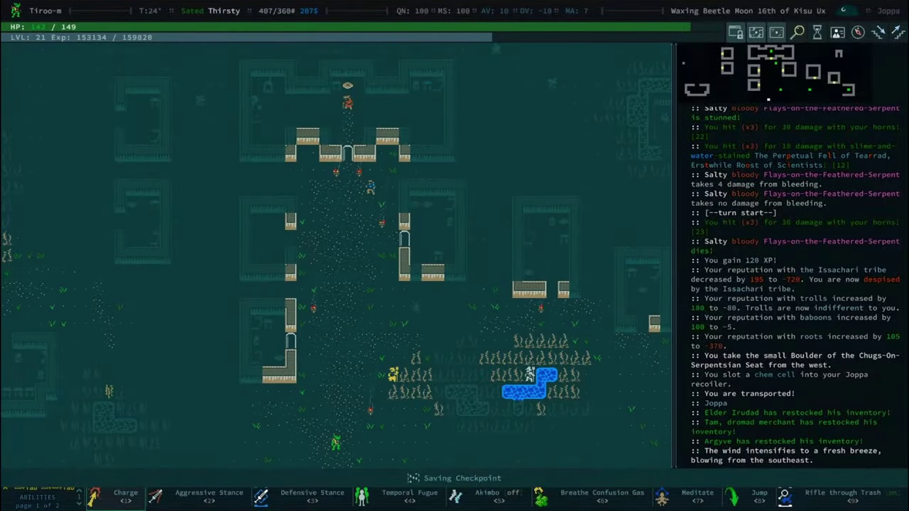
Drop the small Boulder to reach 357/360 lbs and walk northwest through Joppa
{"action": "key", "text": "i"}
{"action": "key", "text": "ctrl+f"}
{"action": "key", "text": "Escape"}
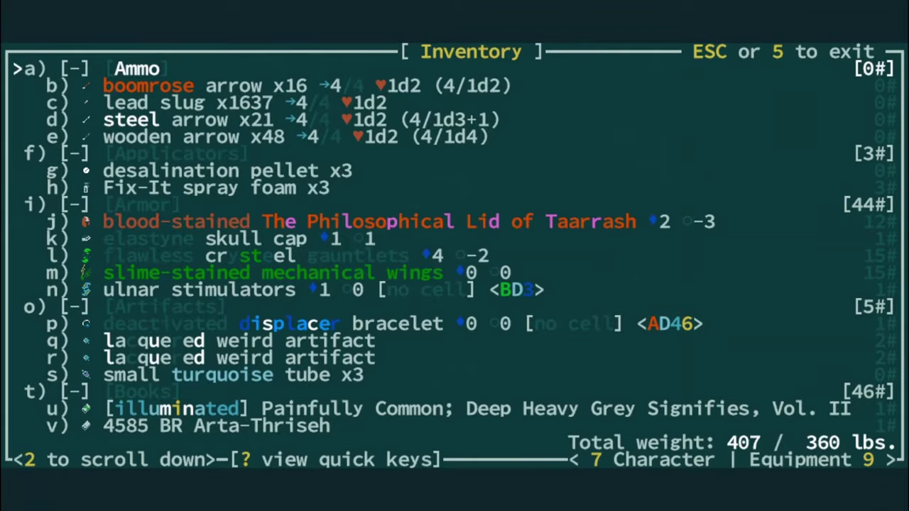
{"action": "key", "text": "Escape"}
{"action": "key", "text": "d"}
{"action": "key", "text": "Return"}
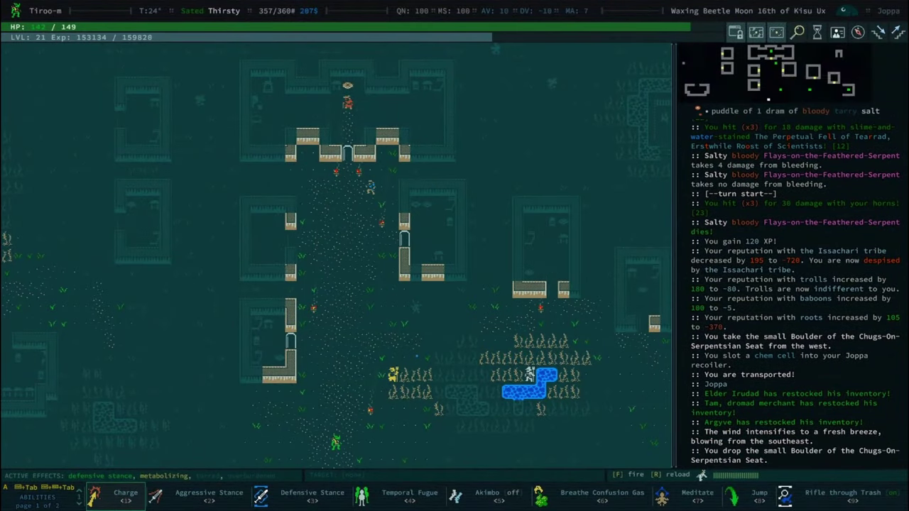
{"action": "key", "text": "Left"}
{"action": "key", "text": "Left"}
{"action": "key", "text": "Left"}
{"action": "key", "text": "Left"}
{"action": "key", "text": "Left"}
{"action": "key", "text": "Left"}
{"action": "key", "text": "Left"}
{"action": "key", "text": "Left"}
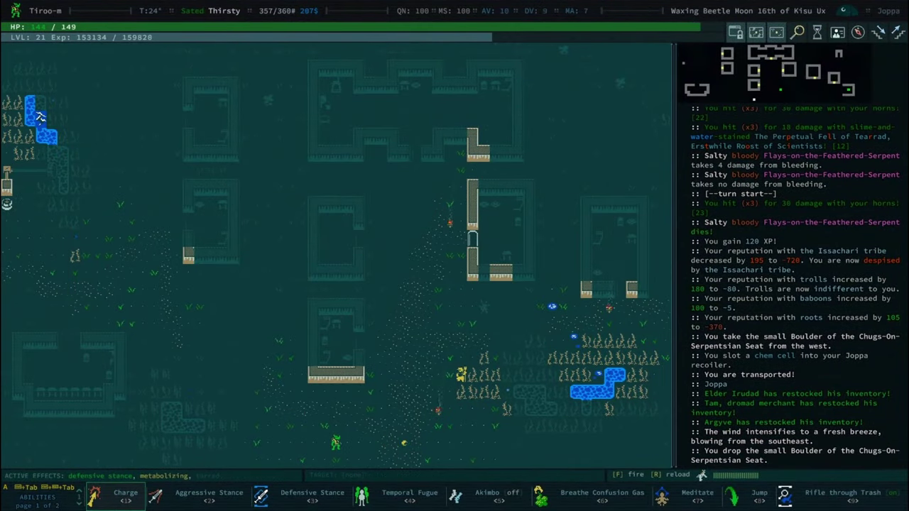
{"action": "key", "text": "KP_Home"}
{"action": "key", "text": "KP_Home"}
{"action": "key", "text": "KP_Home"}
{"action": "key", "text": "KP_Home"}
{"action": "key", "text": "KP_Home"}
{"action": "key", "text": "KP_Home"}
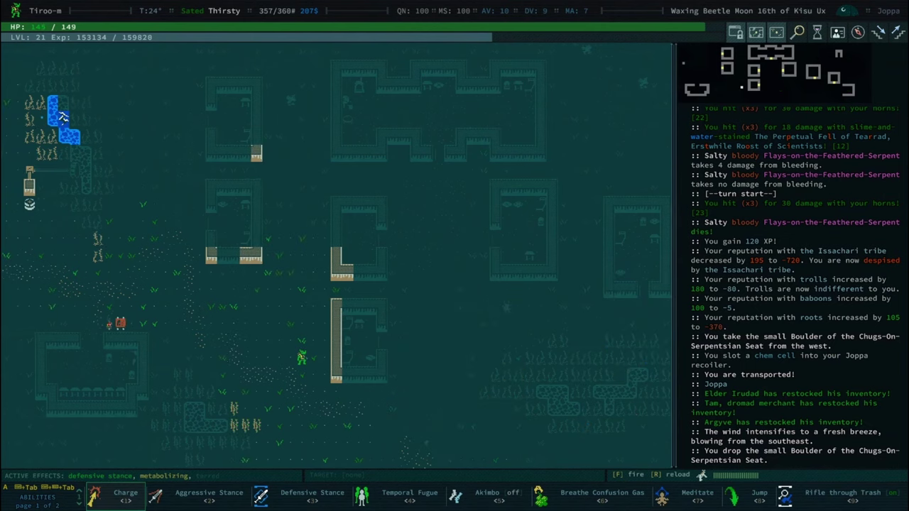
{"action": "key", "text": "KP_Home"}
{"action": "key", "text": "KP_Home"}
Travel to Tam, dromad merchant, and complete a trade with him
{"action": "key", "text": "g"}
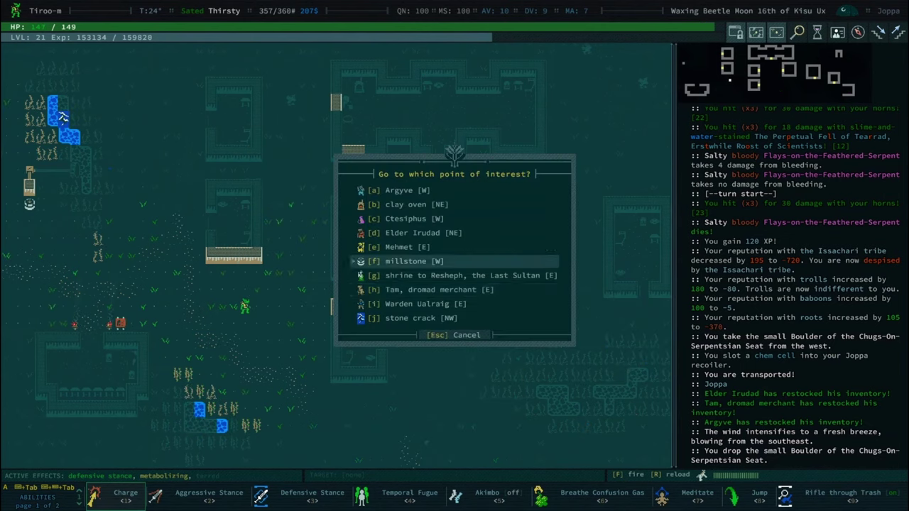
{"action": "key", "text": "Down"}
{"action": "key", "text": "Down"}
{"action": "key", "text": "Return"}
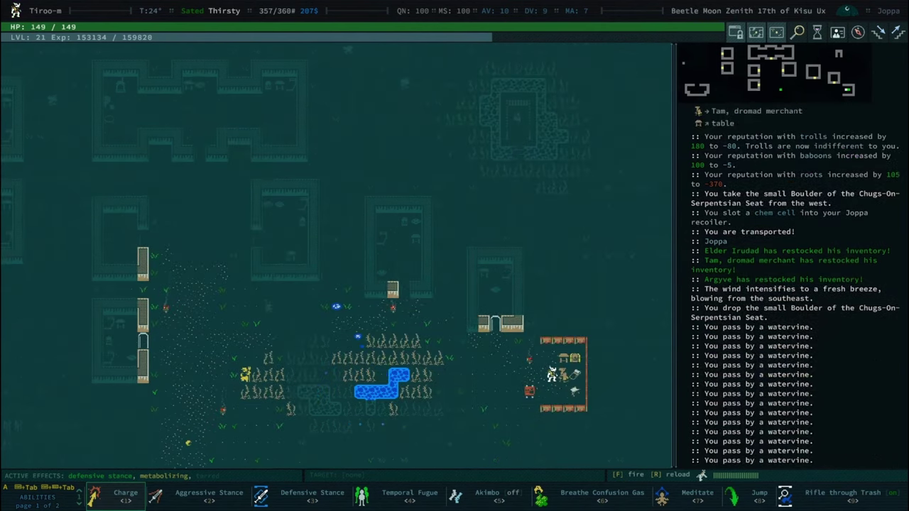
{"action": "key", "text": "c"}
{"action": "key", "text": "Down"}
{"action": "key", "text": "Down"}
{"action": "key", "text": "Down"}
{"action": "key", "text": "Return"}
{"action": "key", "text": "Down"}
{"action": "key", "text": "Down"}
{"action": "key", "text": "Down"}
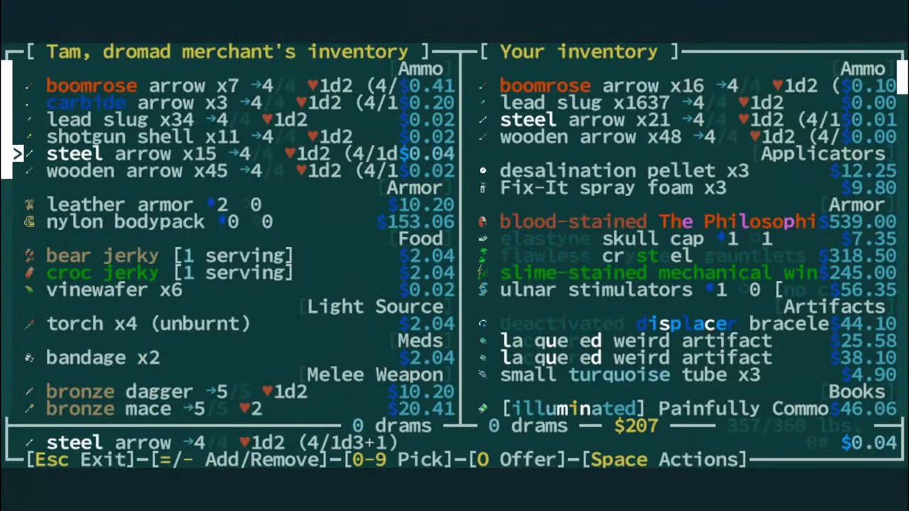
{"action": "key", "text": "Page_Down"}
{"action": "key", "text": "Up"}
{"action": "key", "text": "Up"}
{"action": "key", "text": "Up"}
{"action": "key", "text": "o"}
Walk to the chest and take all its books, data disks and weapons despite overload
{"action": "key", "text": "Left"}
{"action": "key", "text": "Left"}
{"action": "key", "text": "Left"}
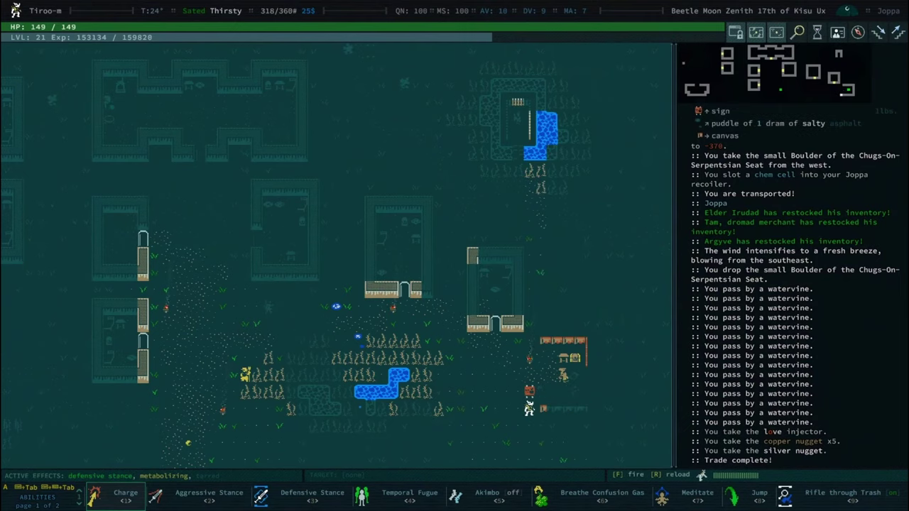
{"action": "key", "text": "Left"}
{"action": "key", "text": "Left"}
{"action": "key", "text": "Left"}
{"action": "key", "text": "Left"}
{"action": "key", "text": "Left"}
{"action": "key", "text": "Left"}
{"action": "key", "text": "Left"}
{"action": "key", "text": "Left"}
{"action": "key", "text": "Left"}
{"action": "key", "text": "Up"}
{"action": "key", "text": "Up"}
{"action": "key", "text": "Up"}
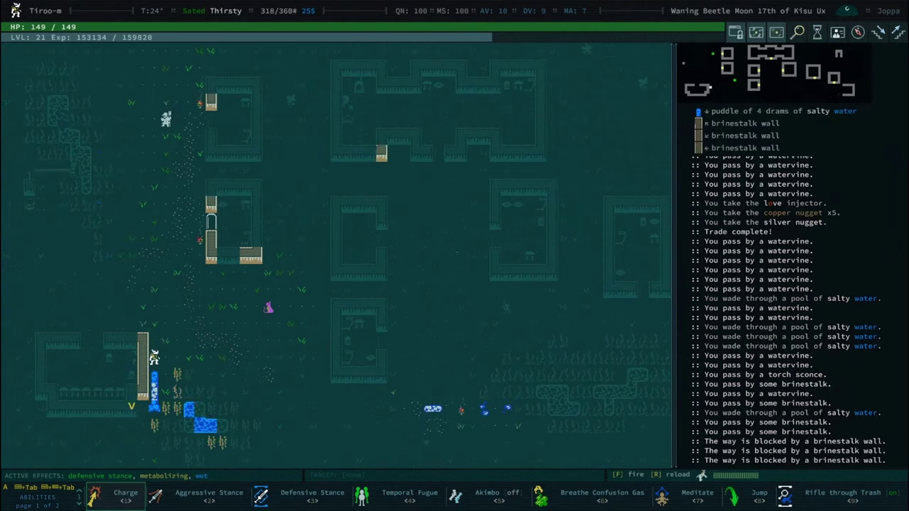
{"action": "key", "text": "Up"}
{"action": "key", "text": "Up"}
{"action": "key", "text": "Up"}
{"action": "key", "text": "Up"}
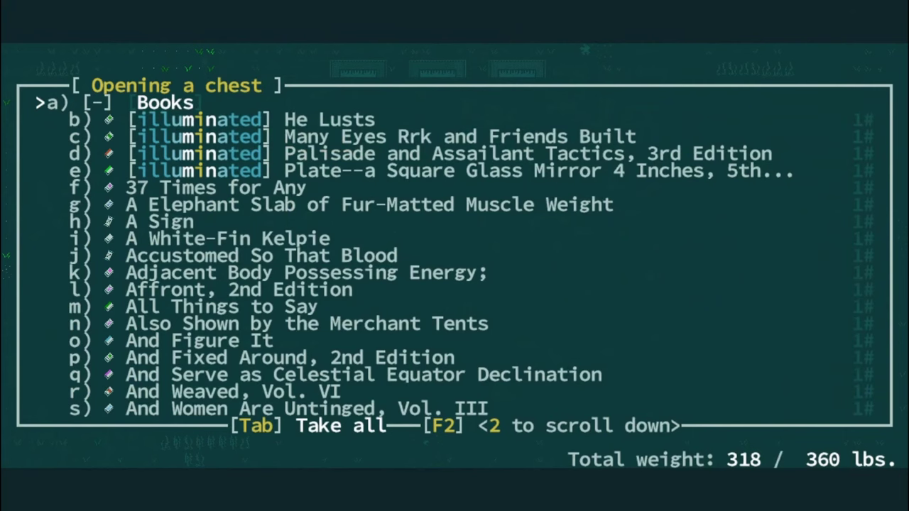
{"action": "key", "text": "Up"}
{"action": "key", "text": "space"}
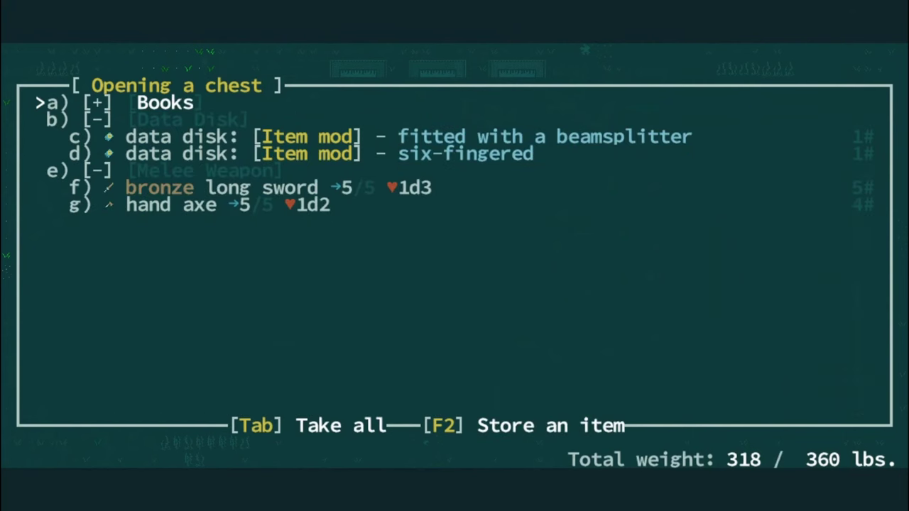
{"action": "key", "text": "Tab"}
{"action": "key", "text": "y"}
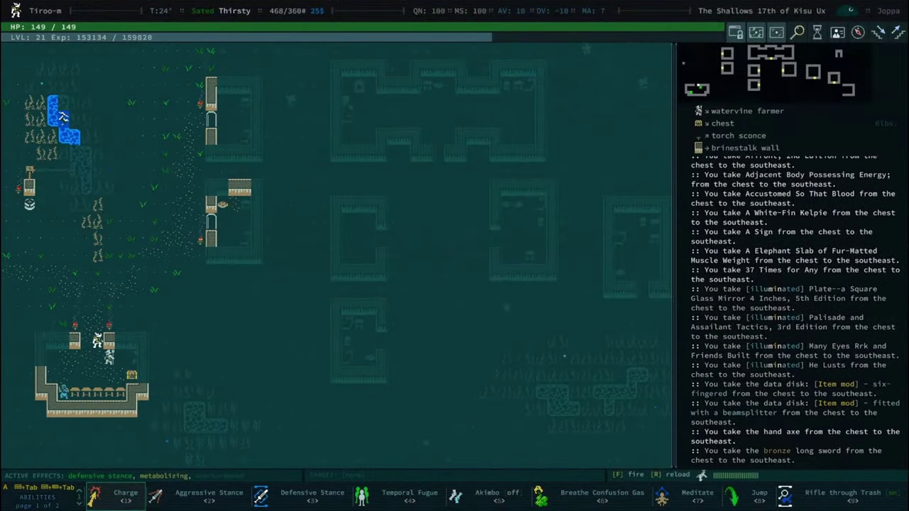
Make camp with a campfire and set a checkpoint there
{"action": "key", "text": "Escape"}
{"action": "key", "text": "a"}
{"action": "key", "text": "KP_Home"}
{"action": "key", "text": "ctrl+space"}
{"action": "key", "text": "KP_Home"}
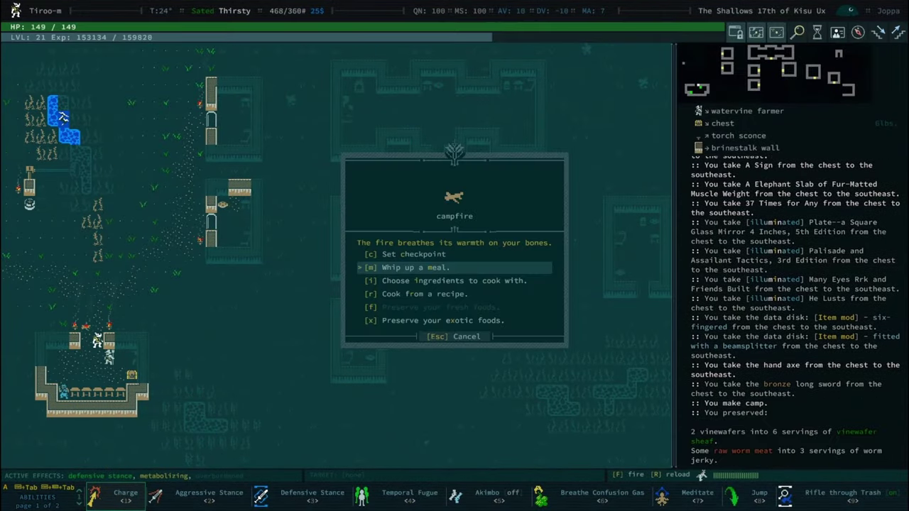
{"action": "key", "text": "c"}
{"action": "key", "text": "ctrl+space"}
{"action": "key", "text": "KP_Home"}
{"action": "key", "text": "Down"}
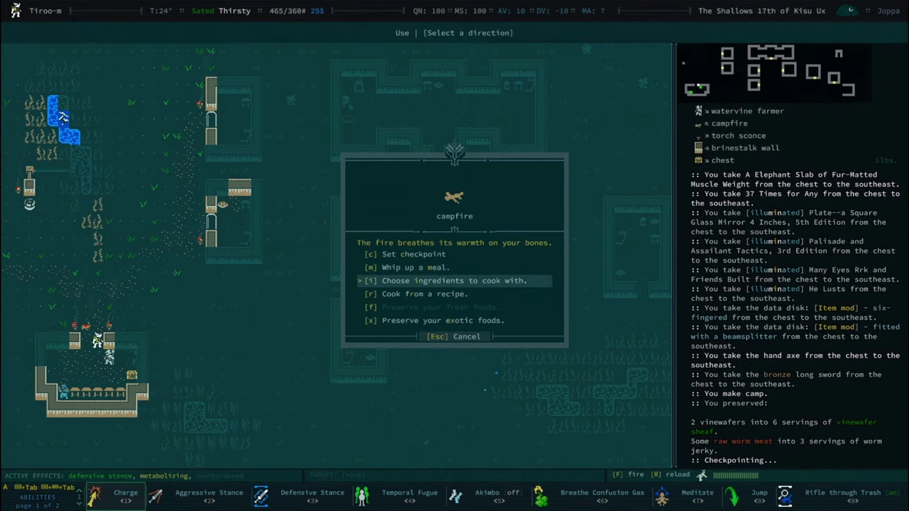
{"action": "key", "text": "Down"}
{"action": "key", "text": "Escape"}
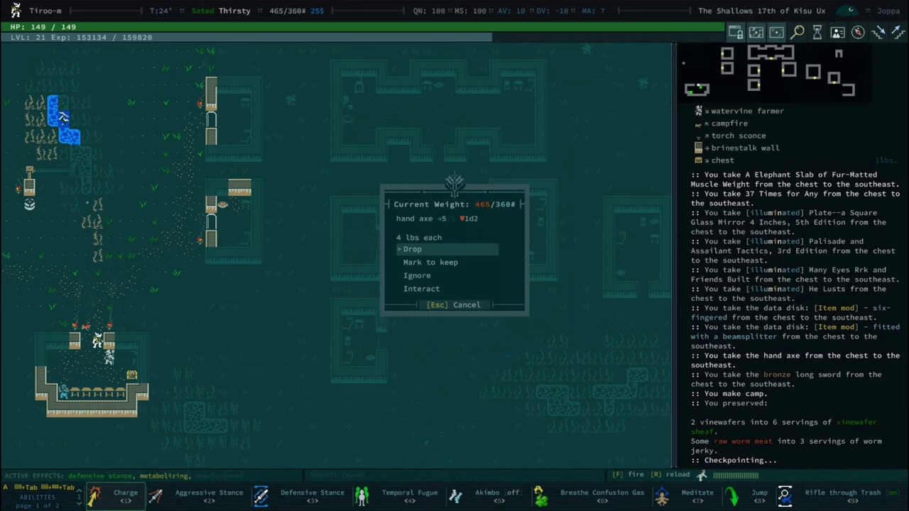
Drop the hand axe, long swords, seven dreadroot tubers, daggers, nuggets, neck-ring and grenades
{"action": "key", "text": "Return"}
{"action": "key", "text": "Return"}
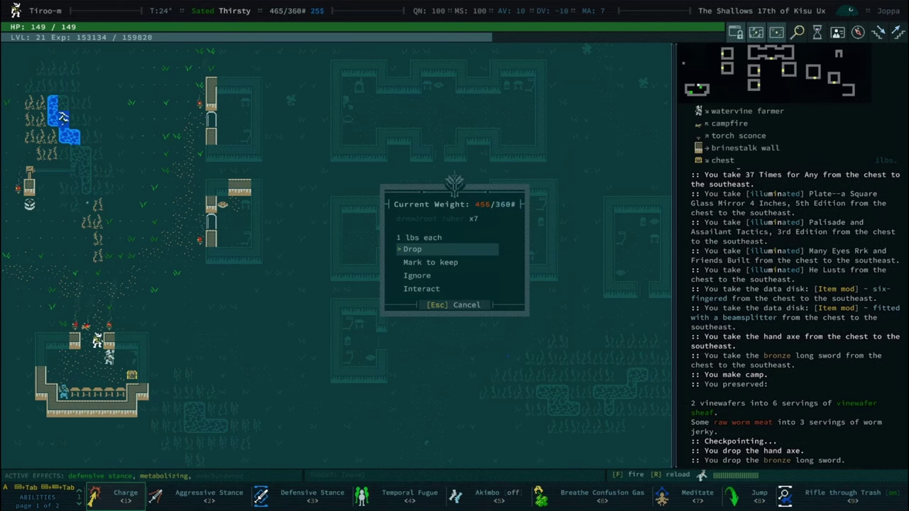
{"action": "key", "text": "Return"}
{"action": "key", "text": "Return"}
{"action": "key", "text": "Return"}
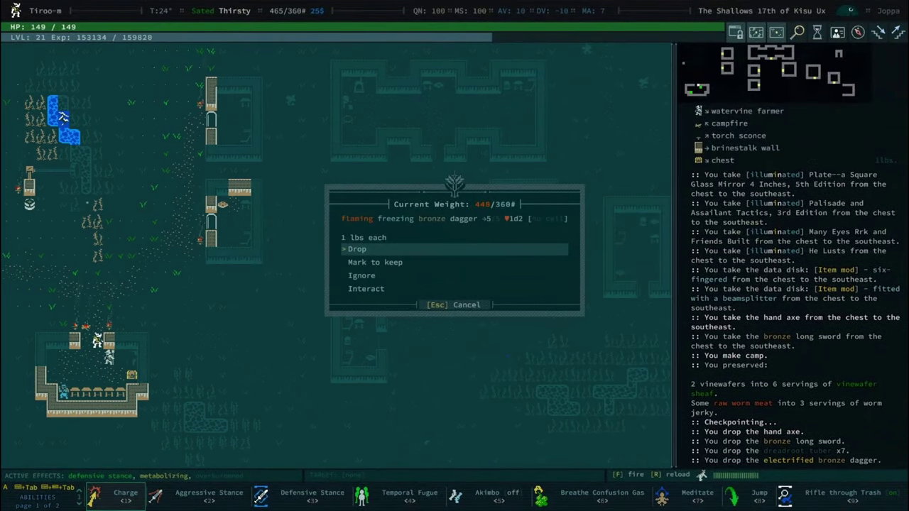
{"action": "key", "text": "Return"}
{"action": "key", "text": "Return"}
{"action": "key", "text": "Return"}
{"action": "key", "text": "Return"}
{"action": "key", "text": "Return"}
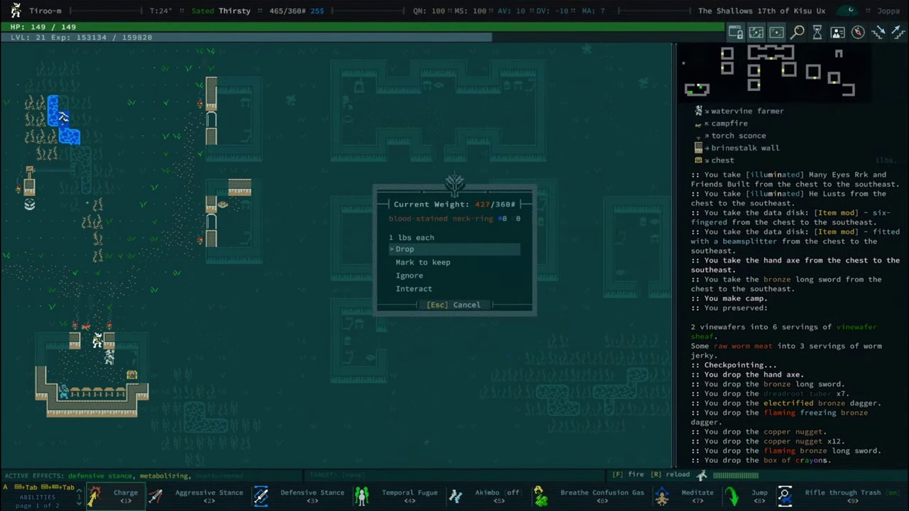
{"action": "key", "text": "Return"}
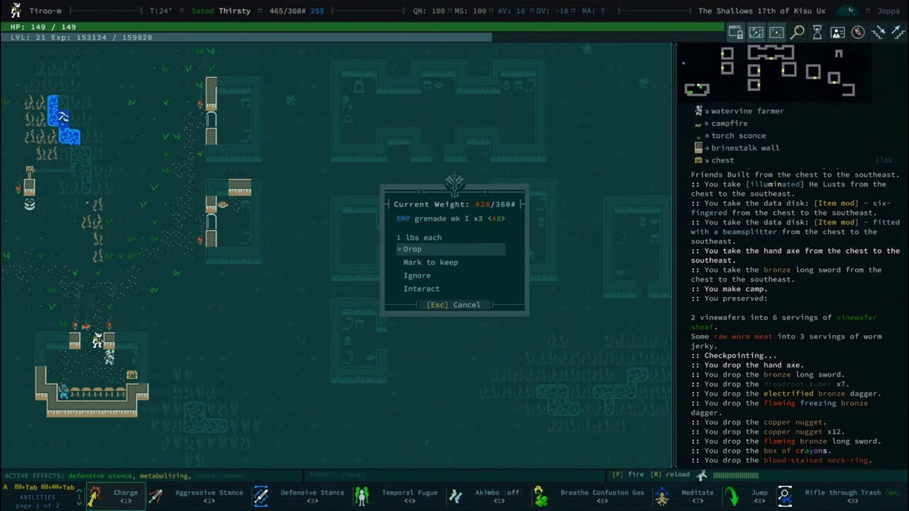
{"action": "key", "text": "Return"}
{"action": "key", "text": "Return"}
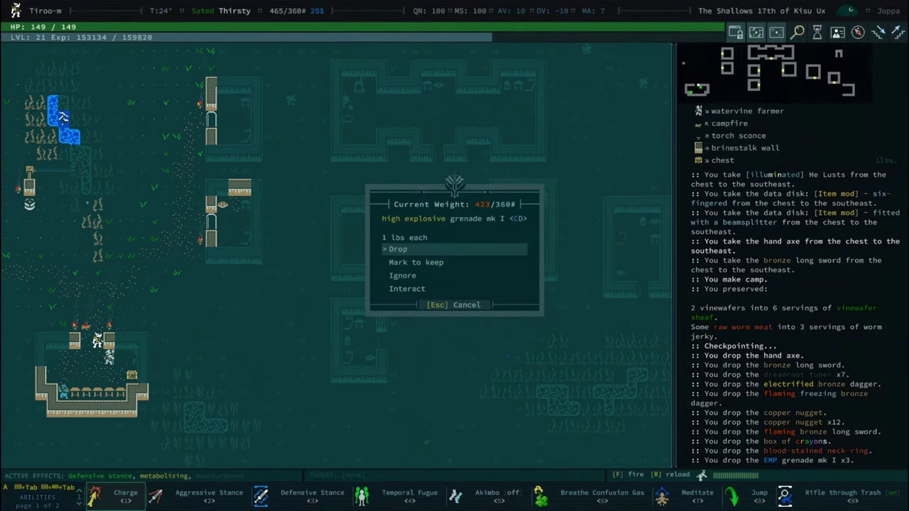
{"action": "key", "text": "Return"}
{"action": "key", "text": "Return"}
{"action": "key", "text": "Return"}
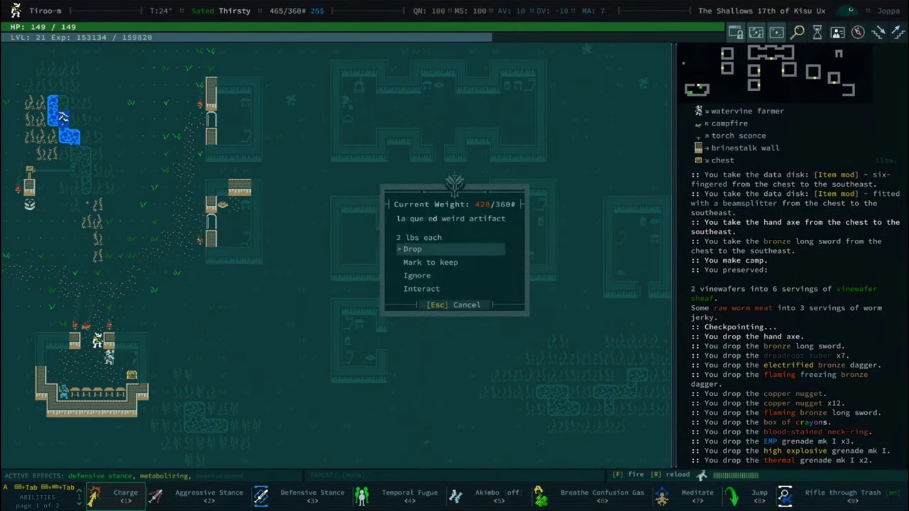
Drop the artifact, spare daggers and both glowspheres, reaching 360/360 lbs
{"action": "key", "text": "Return"}
{"action": "key", "text": "Return"}
{"action": "key", "text": "Return"}
{"action": "key", "text": "Return"}
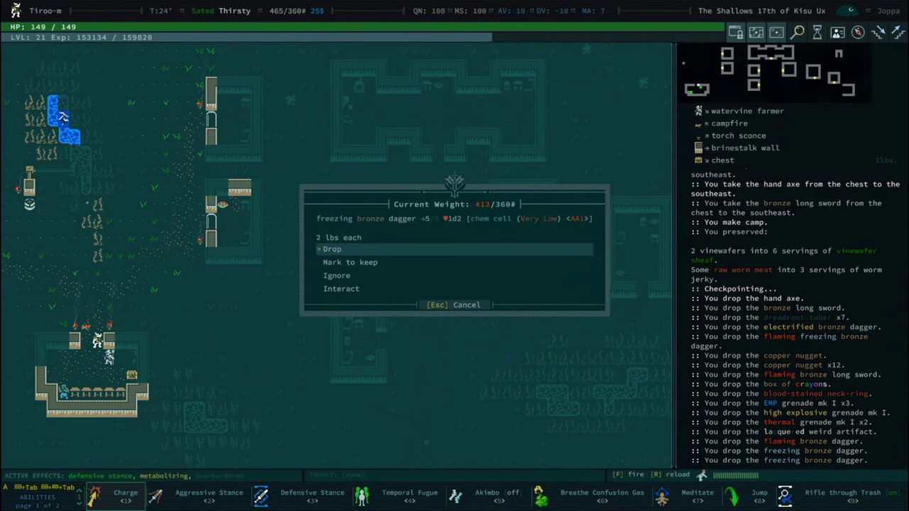
{"action": "key", "text": "Return"}
{"action": "key", "text": "Return"}
{"action": "key", "text": "Return"}
{"action": "key", "text": "Return"}
{"action": "key", "text": "Return"}
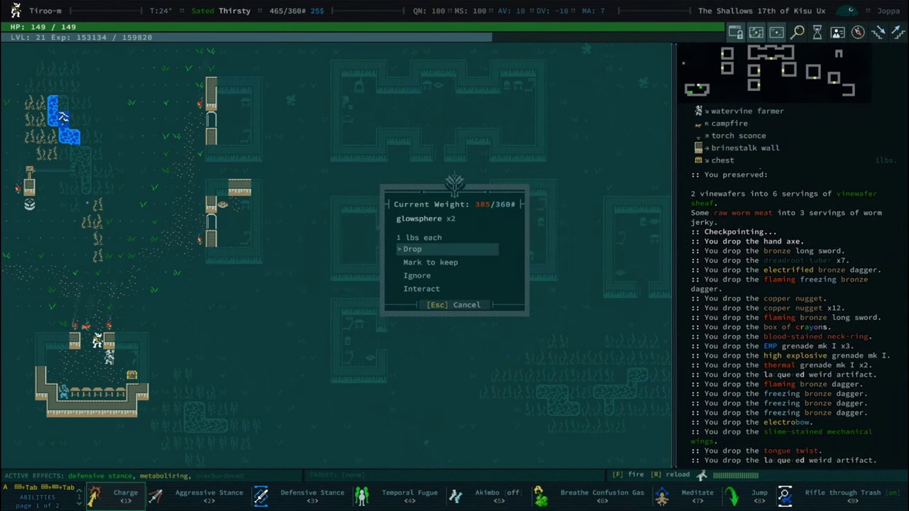
{"action": "key", "text": "Return"}
{"action": "key", "text": "Return"}
{"action": "key", "text": "Return"}
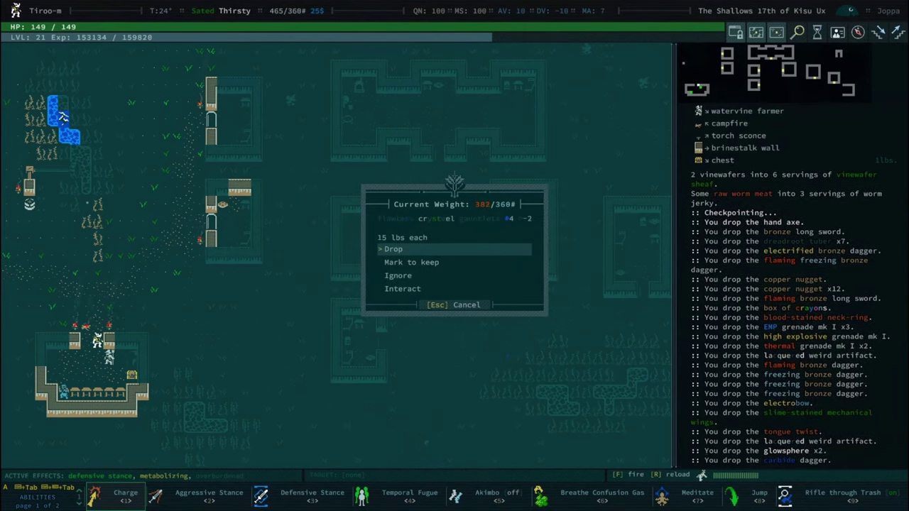
{"action": "key", "text": "Return"}
{"action": "key", "text": "Return"}
{"action": "key", "text": "Return"}
{"action": "key", "text": "Return"}
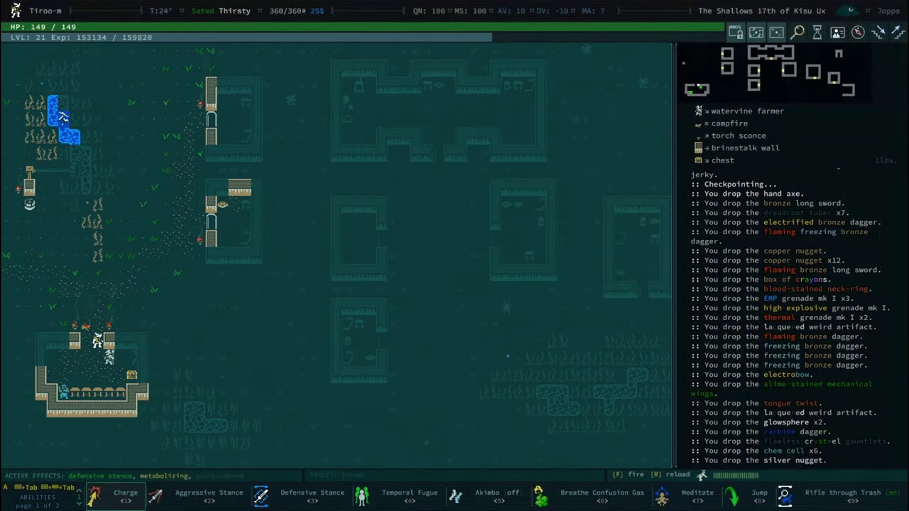
{"action": "key", "text": "Down"}
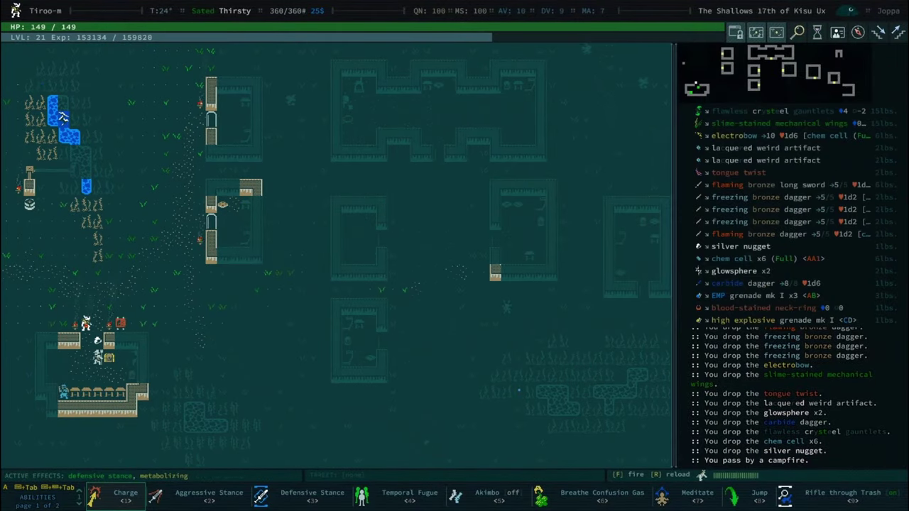
Leave Joppa and travel northwest across the salt marsh, discovering Superior Sulil
{"action": "key", "text": "Down"}
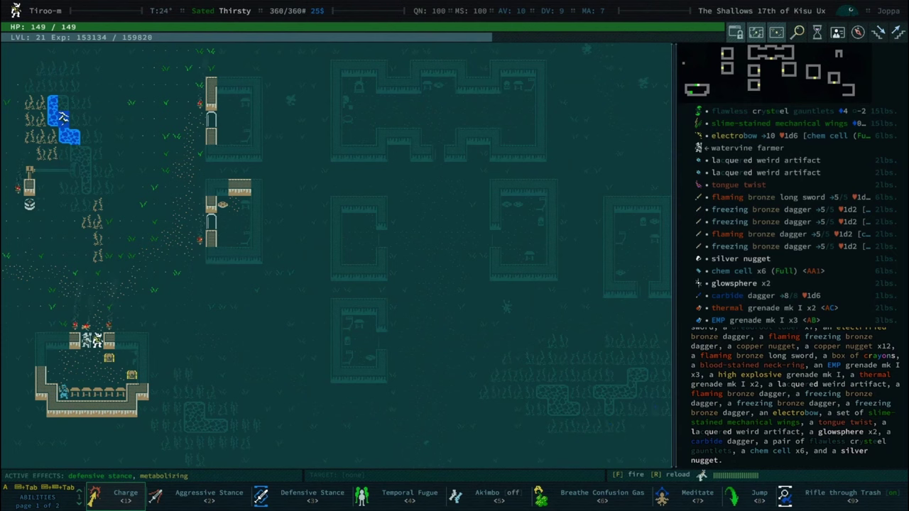
{"action": "key", "text": "less"}
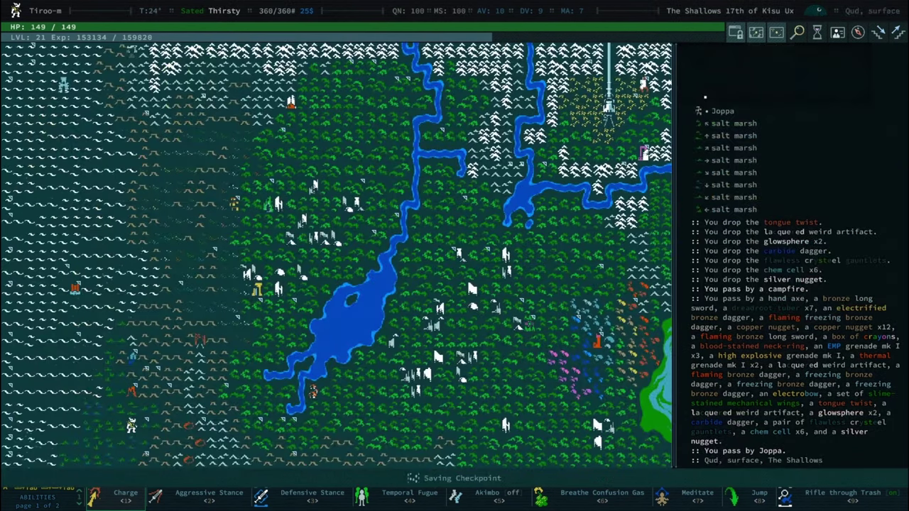
{"action": "key", "text": "KP_7"}
{"action": "key", "text": "KP_7"}
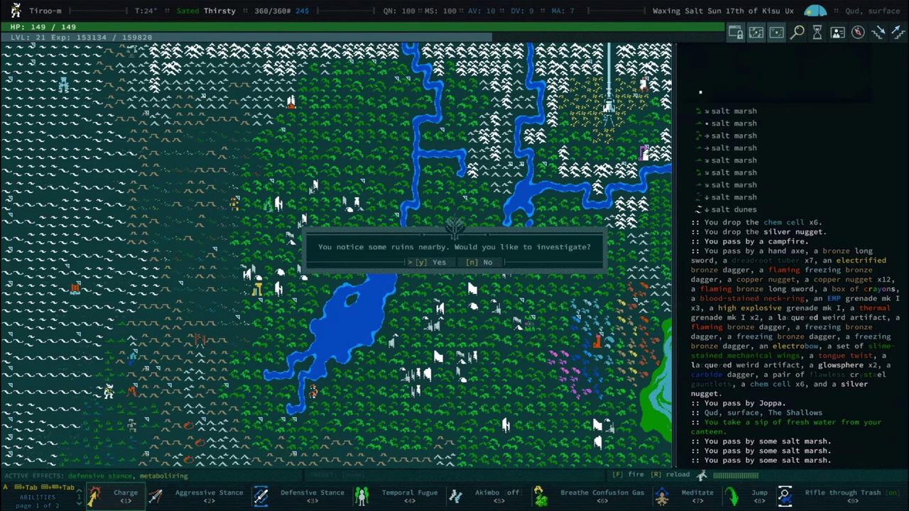
{"action": "key", "text": "Escape"}
{"action": "key", "text": "Left"}
{"action": "key", "text": "space"}
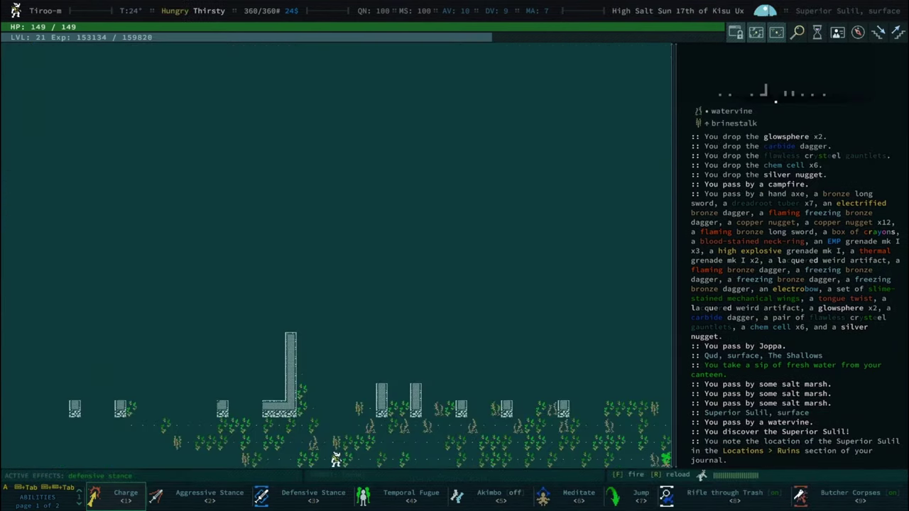
{"action": "key", "text": "KP_7"}
{"action": "key", "text": "KP_7"}
{"action": "key", "text": "KP_7"}
{"action": "key", "text": "KP_7"}
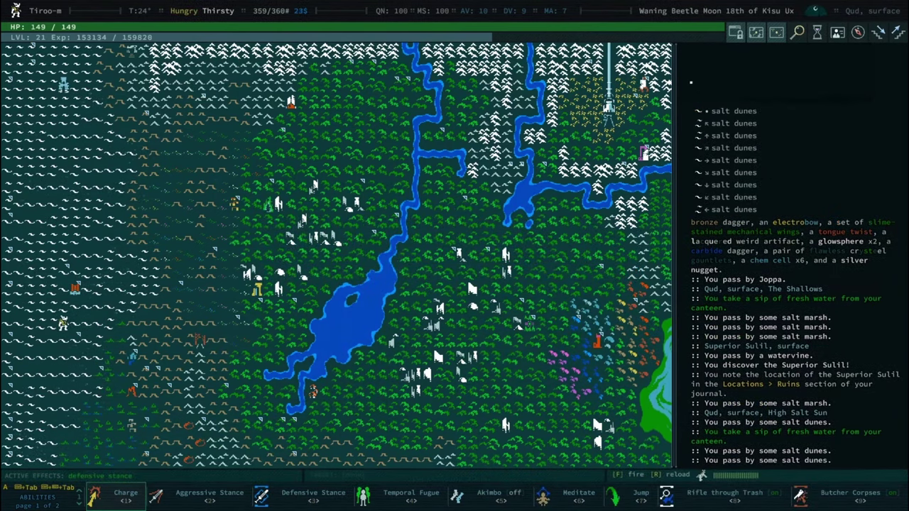
Investigate the ruins at Alalil Point and kill the two giant centipedes
{"action": "key", "text": "KP_8"}
{"action": "key", "text": "KP_8"}
{"action": "key", "text": "KP_8"}
{"action": "key", "text": "KP_8"}
{"action": "key", "text": "KP_8"}
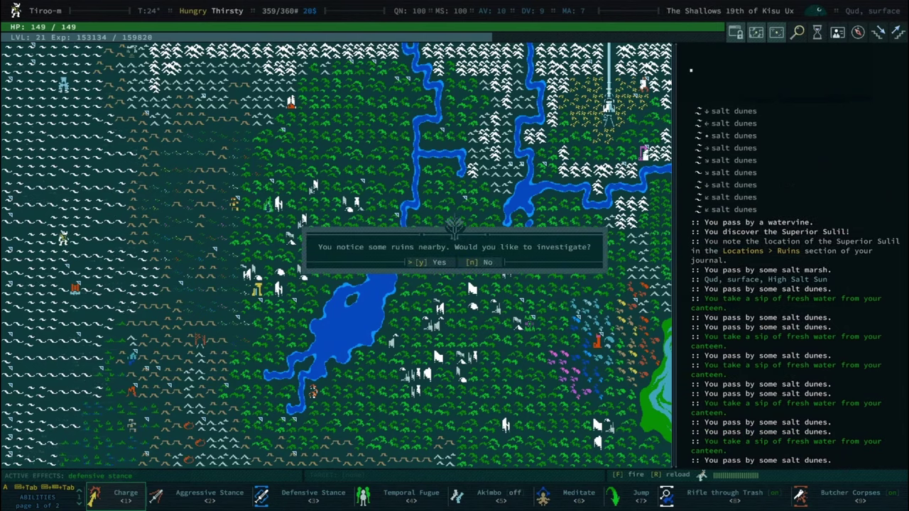
{"action": "key", "text": "y"}
{"action": "key", "text": "space"}
{"action": "key", "text": "space"}
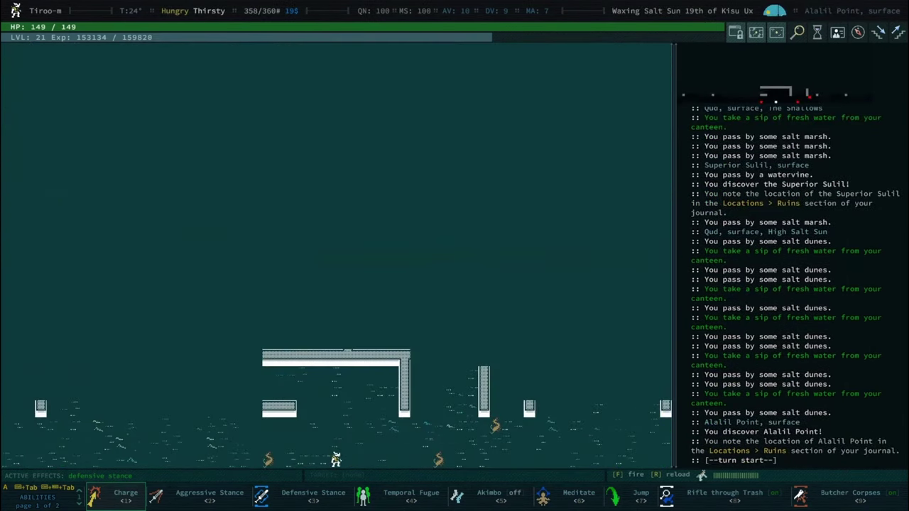
{"action": "key", "text": "KP_8"}
{"action": "key", "text": "KP_8"}
{"action": "key", "text": "KP_8"}
{"action": "key", "text": "KP_8"}
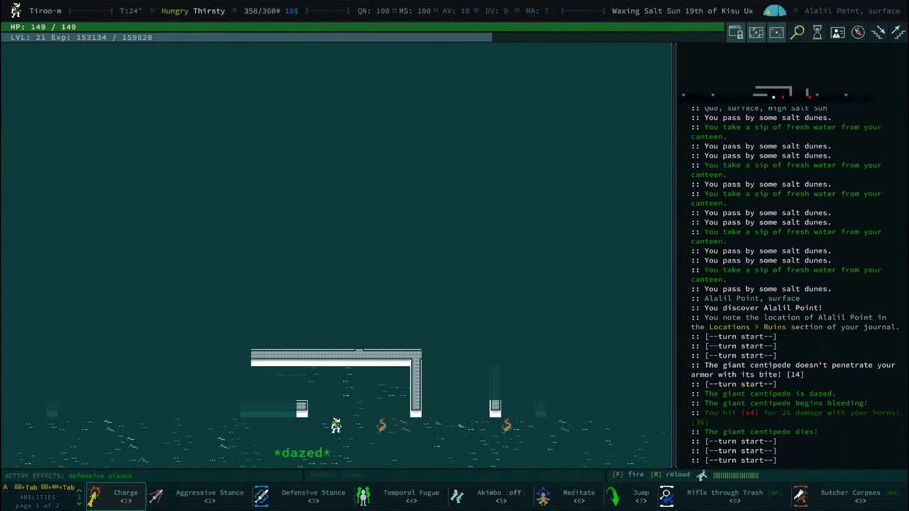
{"action": "key", "text": "KP_8"}
{"action": "key", "text": "KP_8"}
{"action": "key", "text": "KP_8"}
Travel from Alalil Point to the Superior Danemor ruins and enter the limestone building
{"action": "key", "text": "less"}
{"action": "key", "text": "greater"}
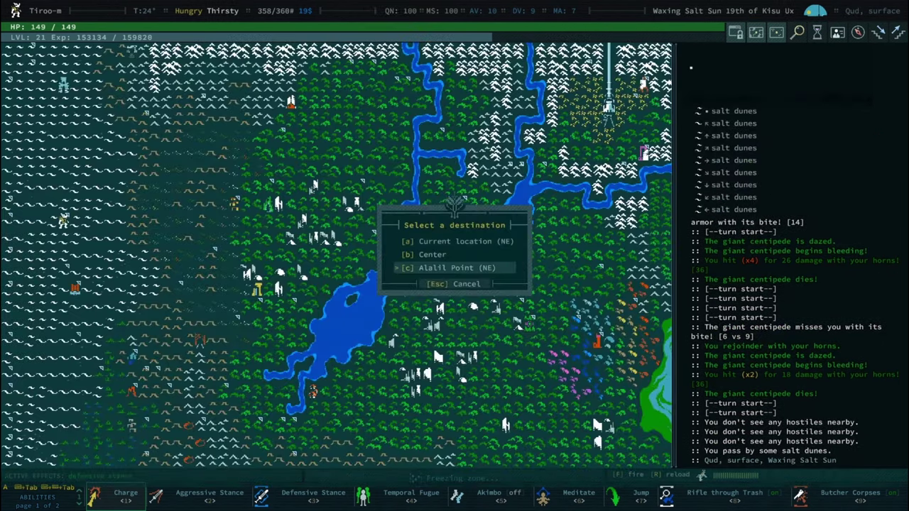
{"action": "key", "text": "Escape"}
{"action": "key", "text": "KP_8"}
{"action": "key", "text": "KP_8"}
{"action": "key", "text": "space"}
{"action": "key", "text": "greater"}
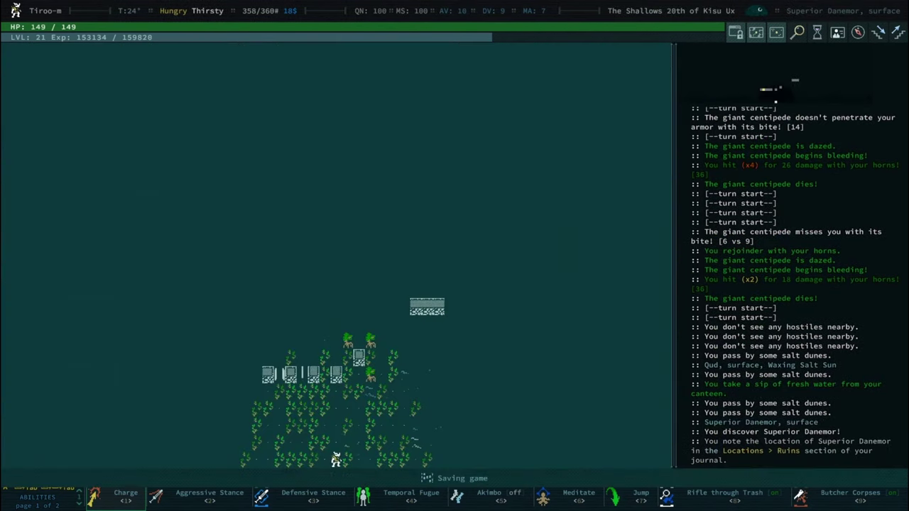
{"action": "key", "text": "KP_8"}
{"action": "key", "text": "KP_8"}
{"action": "key", "text": "KP_8"}
{"action": "key", "text": "KP_8"}
{"action": "key", "text": "KP_8"}
{"action": "key", "text": "KP_8"}
{"action": "key", "text": "KP_8"}
{"action": "key", "text": "KP_8"}
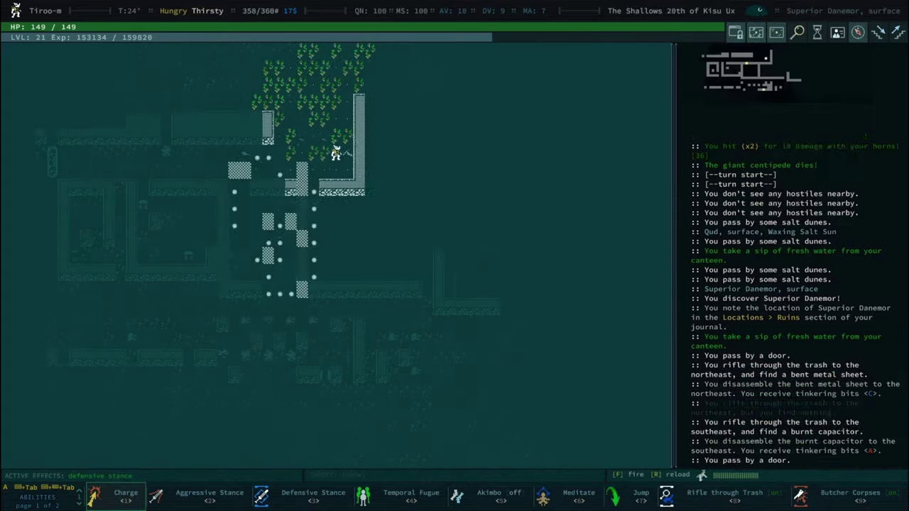
{"action": "key", "text": "KP_8"}
{"action": "key", "text": "KP_8"}
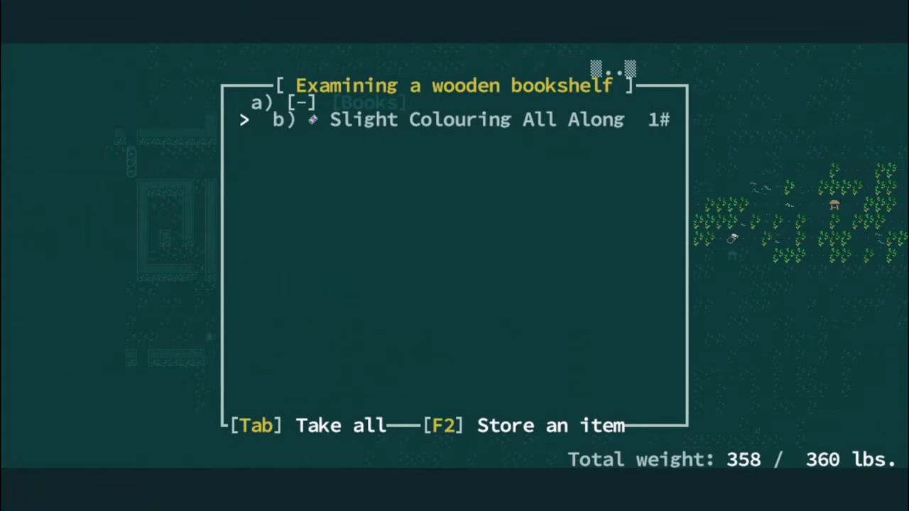
Take Slight Colouring All Along, kill the electrofuge, and leave the fully explored ruins
{"action": "key", "text": "space"}
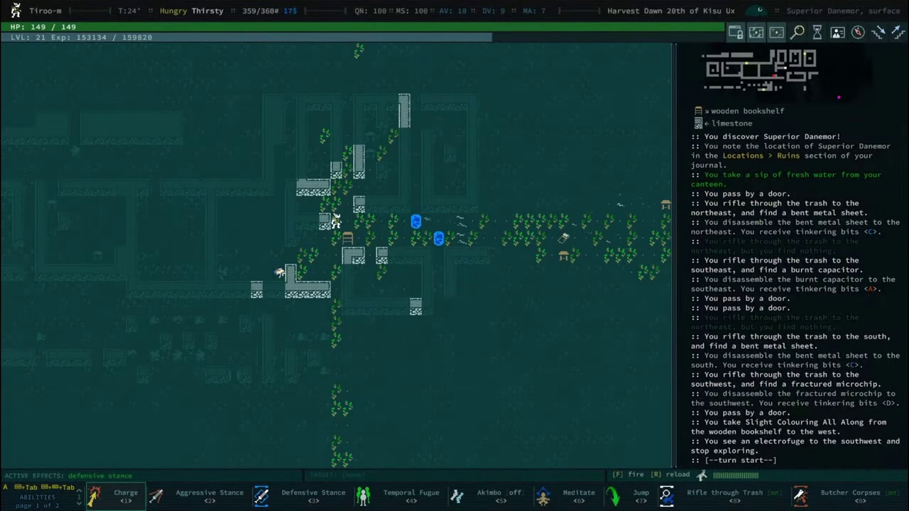
{"action": "key", "text": "KP_1"}
{"action": "key", "text": "KP_1"}
{"action": "key", "text": "KP_1"}
{"action": "key", "text": "KP_1"}
{"action": "key", "text": "KP_8"}
{"action": "key", "text": "KP_8"}
{"action": "key", "text": "KP_8"}
{"action": "key", "text": "KP_8"}
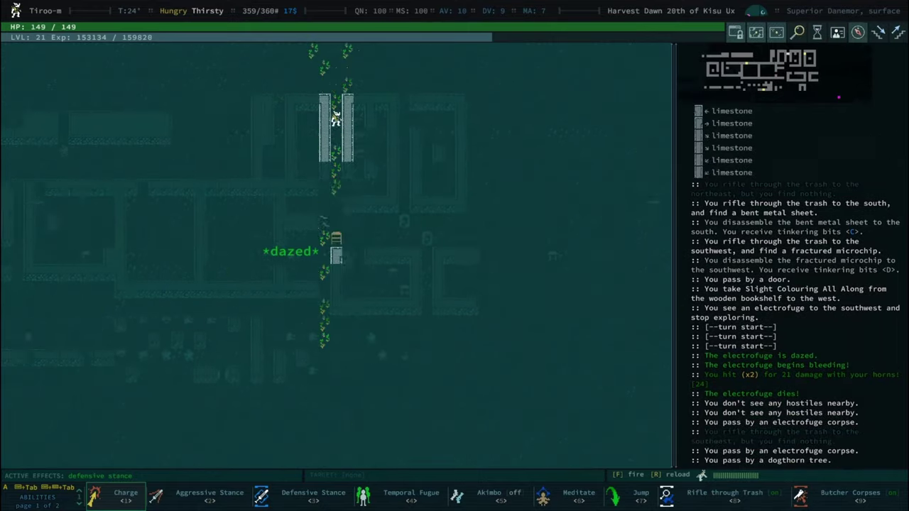
{"action": "key", "text": "x"}
{"action": "key", "text": "space"}
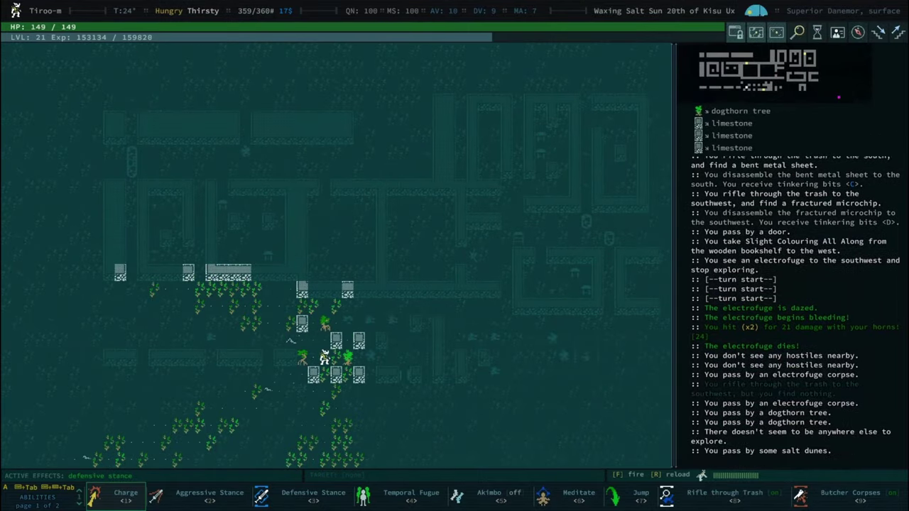
{"action": "key", "text": "less"}
Travel past the Six Day Stilt into the Stiltgrounds and walk north toward the chest
{"action": "key", "text": "KP_8"}
{"action": "key", "text": "KP_8"}
{"action": "key", "text": "KP_8"}
{"action": "key", "text": "KP_8"}
{"action": "key", "text": "KP_8"}
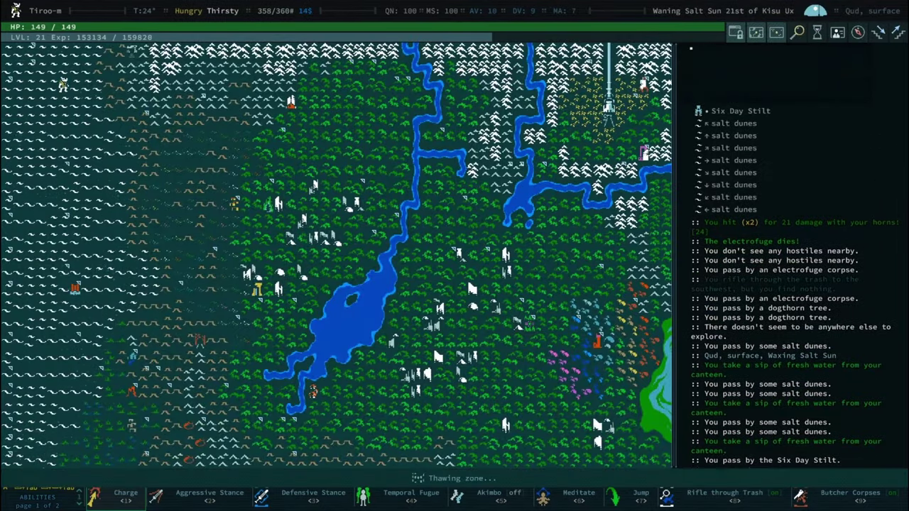
{"action": "key", "text": "KP_9"}
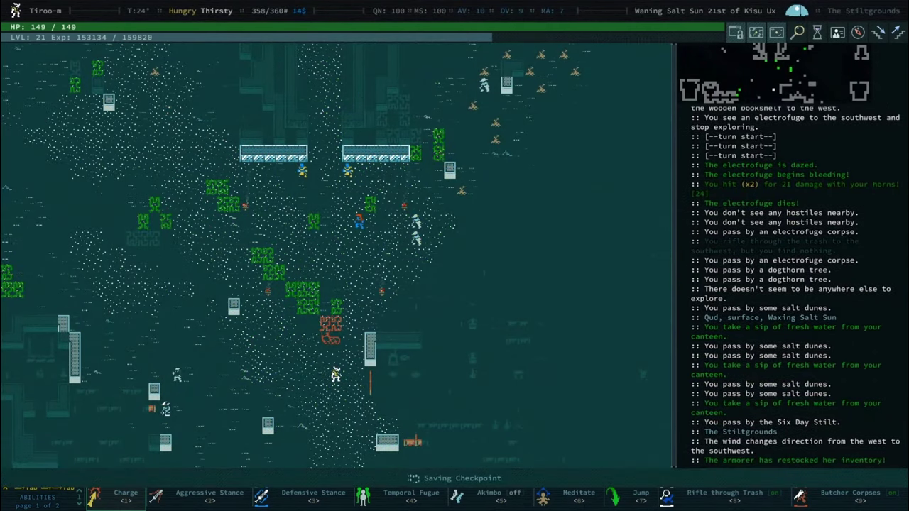
{"action": "key", "text": "KP_8"}
{"action": "key", "text": "KP_8"}
{"action": "key", "text": "KP_8"}
{"action": "key", "text": "KP_8"}
{"action": "key", "text": "KP_8"}
{"action": "key", "text": "KP_8"}
{"action": "key", "text": "KP_8"}
{"action": "key", "text": "KP_8"}
{"action": "key", "text": "KP_8"}
{"action": "key", "text": "KP_8"}
{"action": "key", "text": "KP_8"}
{"action": "key", "text": "KP_8"}
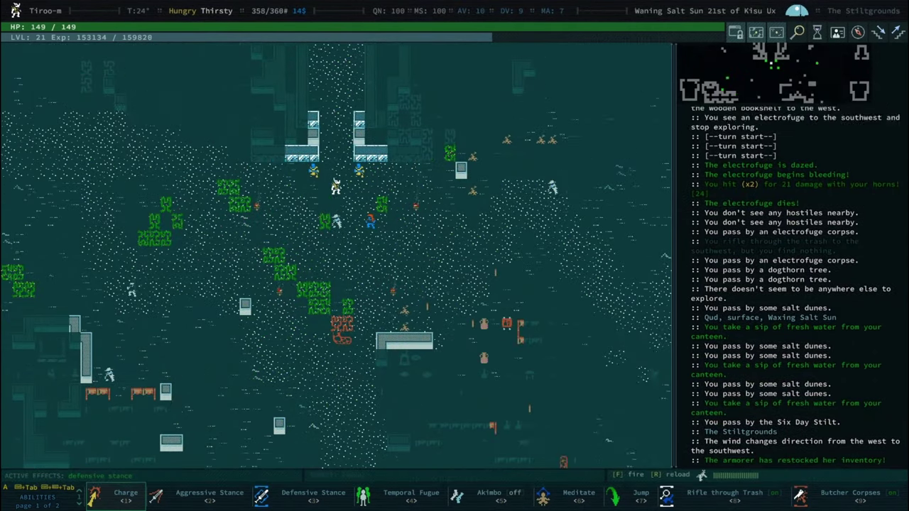
{"action": "key", "text": "KP_8"}
{"action": "key", "text": "KP_8"}
{"action": "key", "text": "KP_8"}
{"action": "key", "text": "KP_8"}
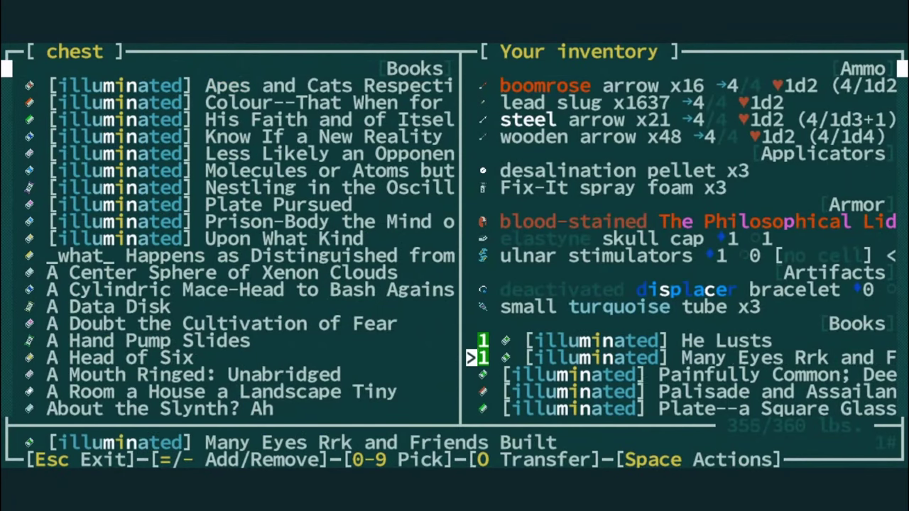
Mark the bulk of the carried books in the list for transfer into the chest
{"action": "key", "text": "equal"}
{"action": "key", "text": "equal"}
{"action": "key", "text": "equal"}
{"action": "key", "text": "equal"}
{"action": "key", "text": "equal"}
{"action": "key", "text": "equal"}
{"action": "key", "text": "equal"}
{"action": "key", "text": "equal"}
{"action": "key", "text": "equal"}
{"action": "key", "text": "equal"}
{"action": "key", "text": "equal"}
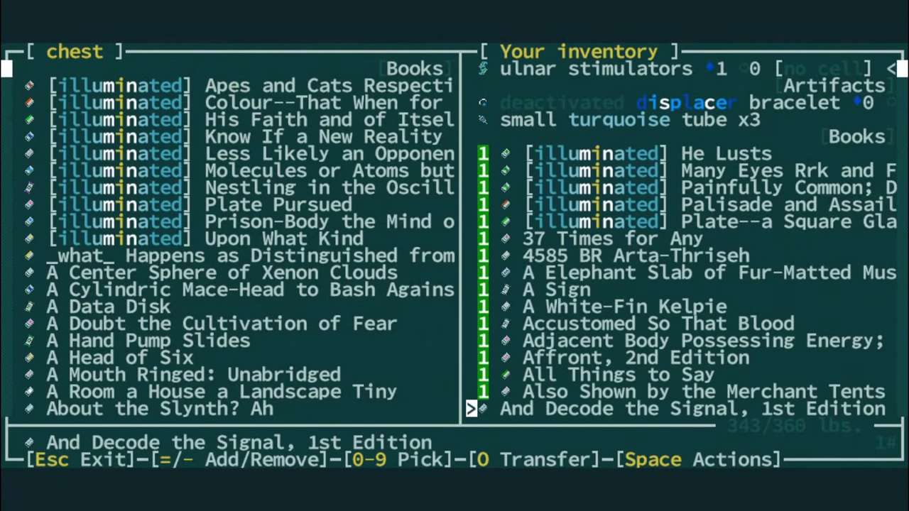
{"action": "key", "text": "equal"}
{"action": "key", "text": "equal"}
{"action": "key", "text": "equal"}
{"action": "key", "text": "equal"}
{"action": "key", "text": "equal"}
{"action": "key", "text": "equal"}
{"action": "key", "text": "equal"}
{"action": "key", "text": "equal"}
{"action": "key", "text": "equal"}
{"action": "key", "text": "equal"}
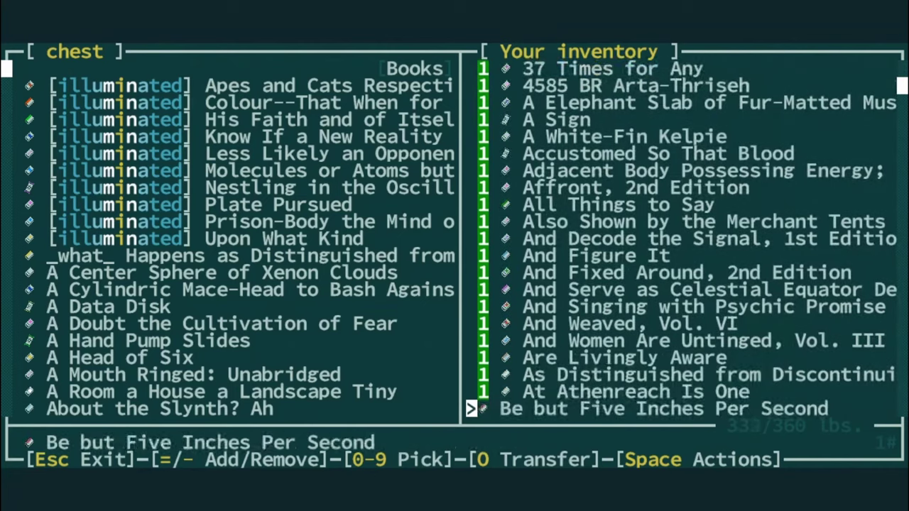
{"action": "key", "text": "equal"}
{"action": "key", "text": "equal"}
{"action": "key", "text": "equal"}
{"action": "key", "text": "equal"}
{"action": "key", "text": "equal"}
{"action": "key", "text": "equal"}
{"action": "key", "text": "equal"}
{"action": "key", "text": "Down"}
{"action": "key", "text": "equal"}
{"action": "key", "text": "equal"}
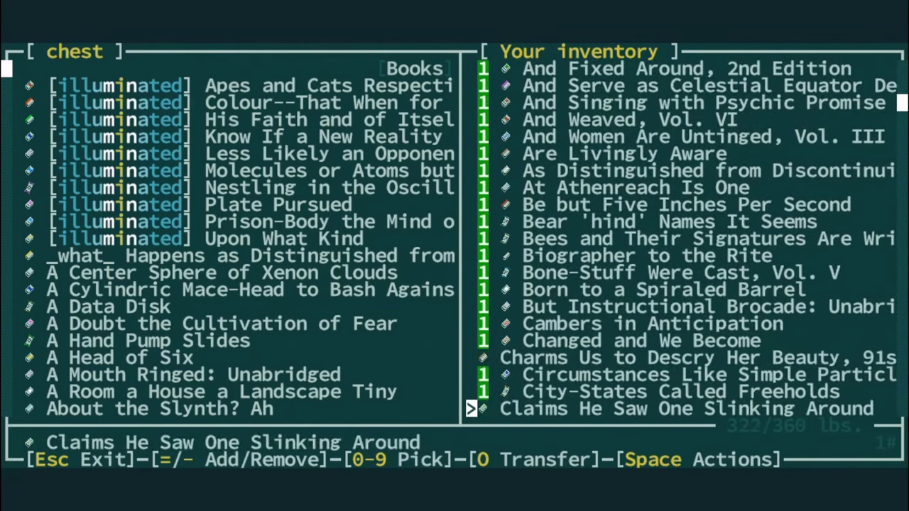
{"action": "key", "text": "equal"}
{"action": "key", "text": "equal"}
{"action": "key", "text": "equal"}
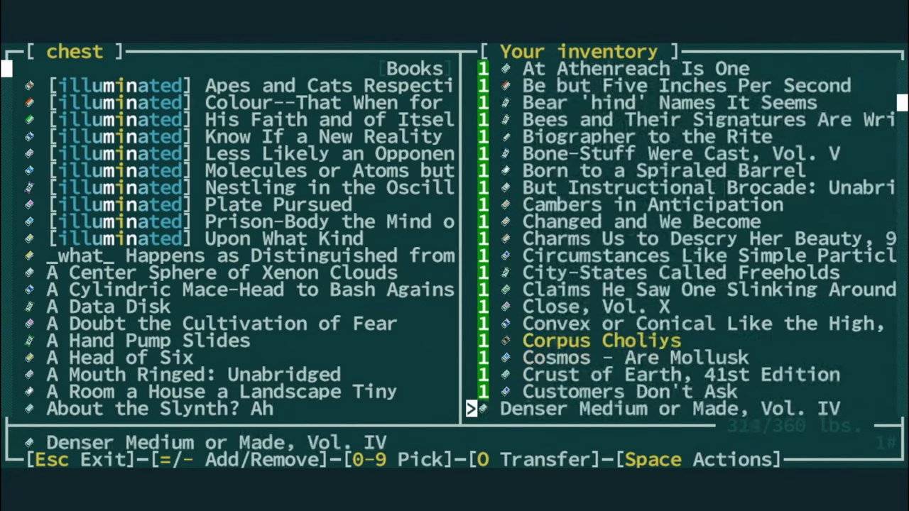
{"action": "key", "text": "equal"}
{"action": "key", "text": "equal"}
{"action": "key", "text": "equal"}
{"action": "key", "text": "equal"}
{"action": "key", "text": "equal"}
{"action": "key", "text": "equal"}
{"action": "key", "text": "equal"}
{"action": "key", "text": "equal"}
{"action": "key", "text": "equal"}
{"action": "key", "text": "equal"}
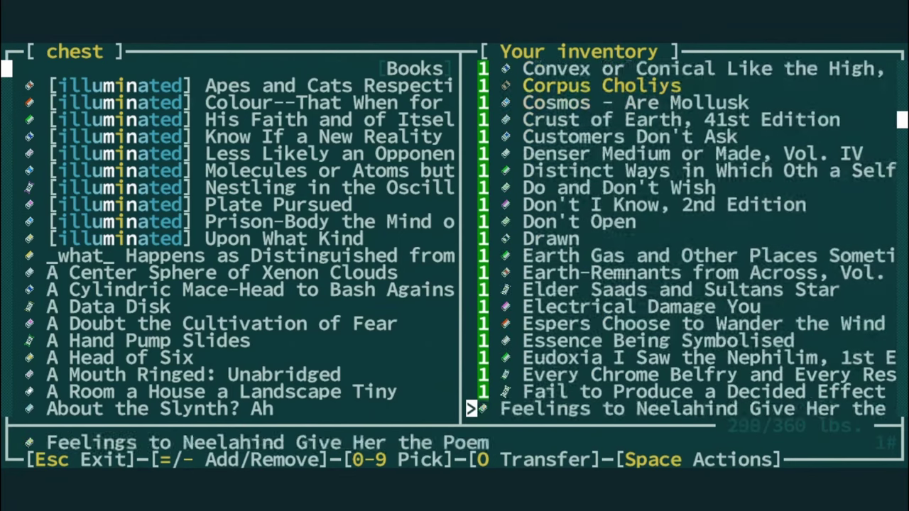
{"action": "key", "text": "equal"}
{"action": "key", "text": "equal"}
{"action": "key", "text": "equal"}
{"action": "key", "text": "equal"}
{"action": "key", "text": "equal"}
{"action": "key", "text": "equal"}
{"action": "key", "text": "equal"}
{"action": "key", "text": "equal"}
{"action": "key", "text": "equal"}
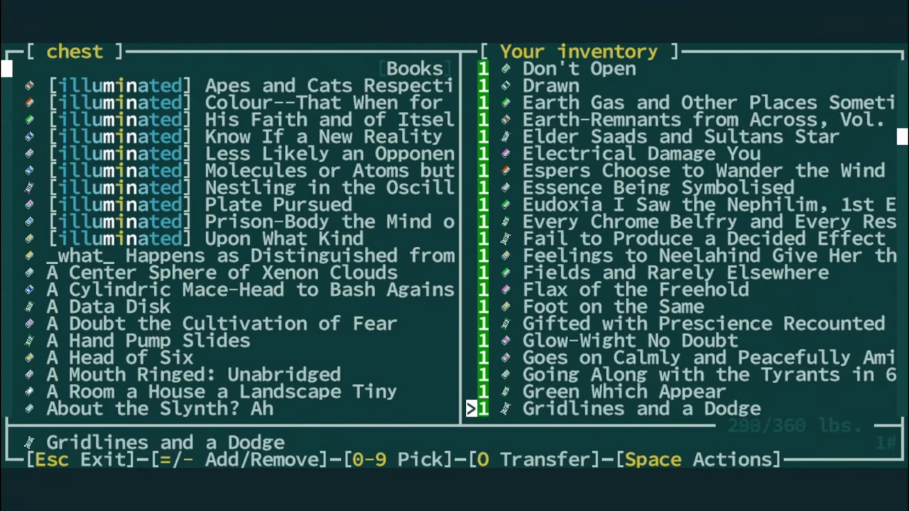
{"action": "key", "text": "equal"}
{"action": "key", "text": "equal"}
{"action": "key", "text": "equal"}
{"action": "key", "text": "equal"}
{"action": "key", "text": "equal"}
{"action": "key", "text": "equal"}
{"action": "key", "text": "equal"}
{"action": "key", "text": "equal"}
{"action": "key", "text": "equal"}
{"action": "key", "text": "equal"}
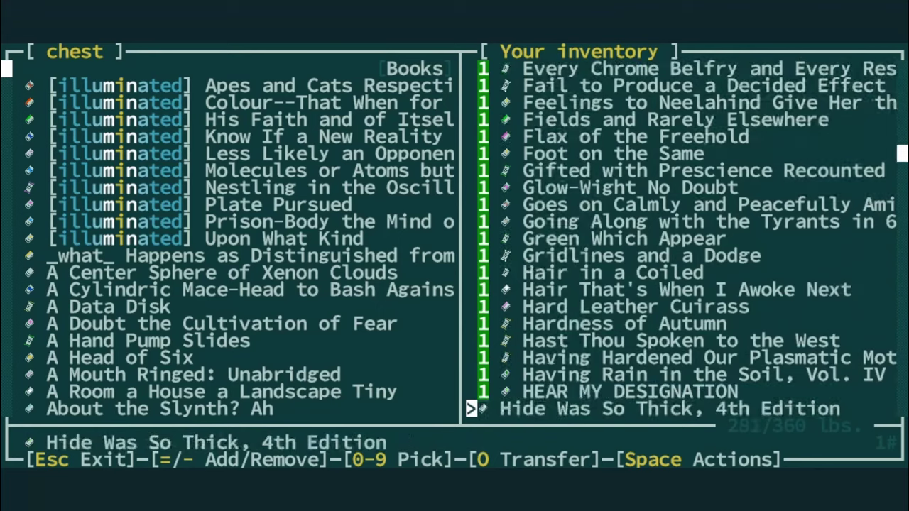
{"action": "key", "text": "equal"}
{"action": "key", "text": "equal"}
{"action": "key", "text": "equal"}
{"action": "key", "text": "equal"}
{"action": "key", "text": "equal"}
{"action": "key", "text": "equal"}
{"action": "key", "text": "equal"}
{"action": "key", "text": "equal"}
{"action": "key", "text": "equal"}
{"action": "key", "text": "equal"}
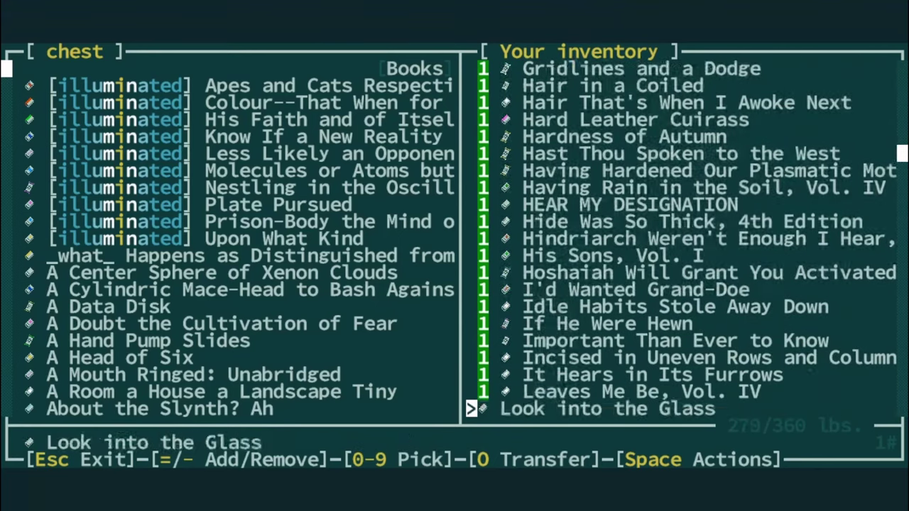
{"action": "key", "text": "equal"}
{"action": "key", "text": "equal"}
{"action": "key", "text": "equal"}
{"action": "key", "text": "equal"}
{"action": "key", "text": "equal"}
{"action": "key", "text": "equal"}
{"action": "key", "text": "equal"}
{"action": "key", "text": "equal"}
{"action": "key", "text": "equal"}
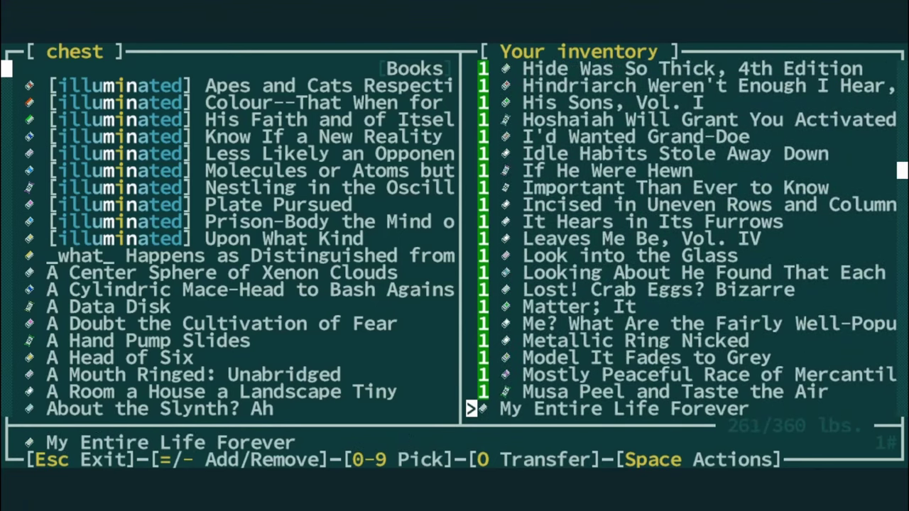
{"action": "key", "text": "equal"}
{"action": "key", "text": "equal"}
{"action": "key", "text": "equal"}
{"action": "key", "text": "equal"}
{"action": "key", "text": "equal"}
{"action": "key", "text": "equal"}
{"action": "key", "text": "equal"}
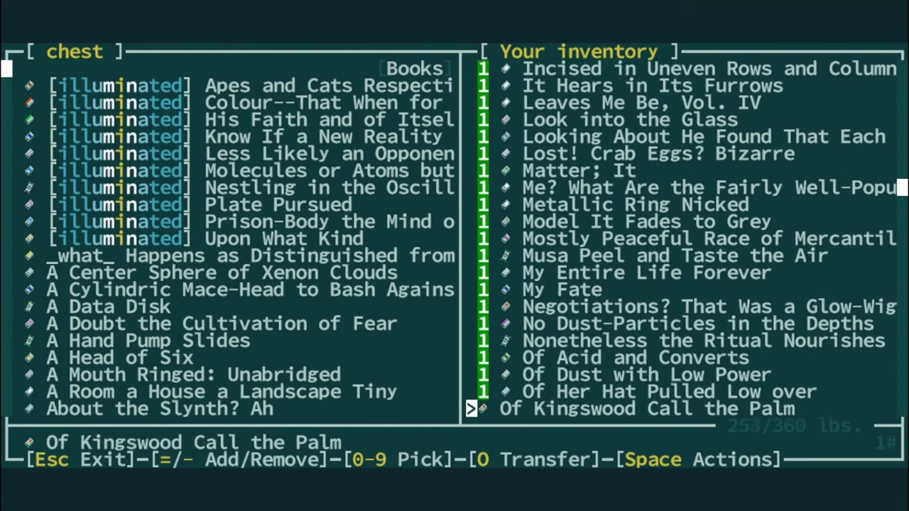
{"action": "key", "text": "equal"}
{"action": "key", "text": "equal"}
{"action": "key", "text": "equal"}
{"action": "key", "text": "equal"}
{"action": "key", "text": "equal"}
{"action": "key", "text": "equal"}
{"action": "key", "text": "equal"}
{"action": "key", "text": "equal"}
{"action": "key", "text": "equal"}
{"action": "key", "text": "equal"}
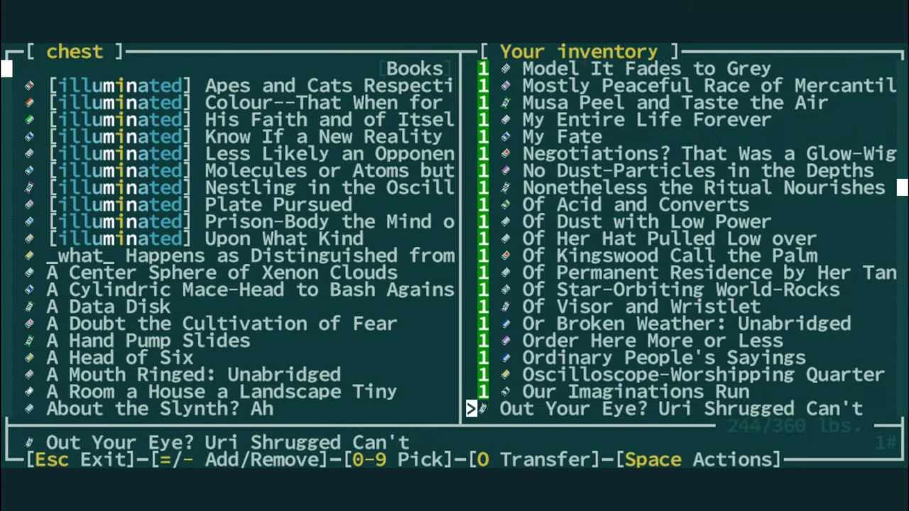
{"action": "key", "text": "equal"}
{"action": "key", "text": "equal"}
{"action": "key", "text": "equal"}
{"action": "key", "text": "equal"}
{"action": "key", "text": "equal"}
{"action": "key", "text": "equal"}
{"action": "key", "text": "equal"}
{"action": "key", "text": "equal"}
{"action": "key", "text": "equal"}
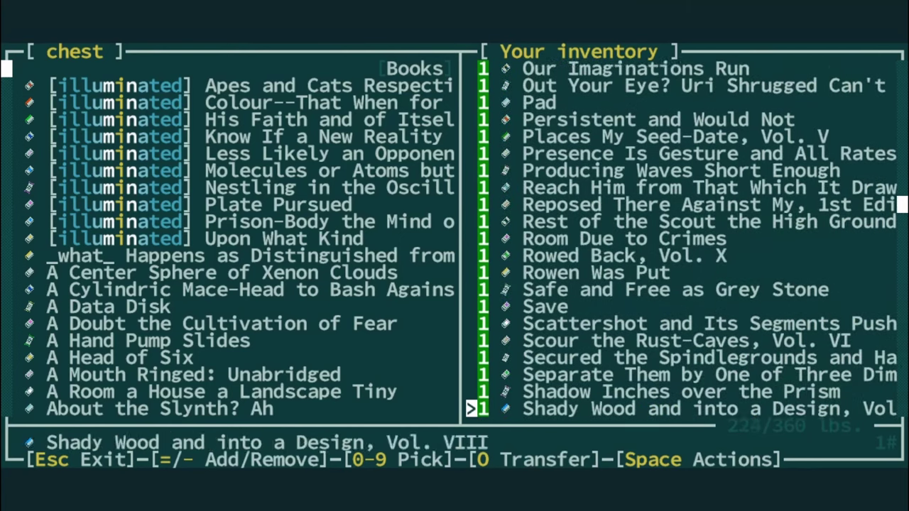
{"action": "key", "text": "equal"}
{"action": "key", "text": "equal"}
{"action": "key", "text": "equal"}
{"action": "key", "text": "equal"}
{"action": "key", "text": "equal"}
{"action": "key", "text": "equal"}
{"action": "key", "text": "equal"}
{"action": "key", "text": "equal"}
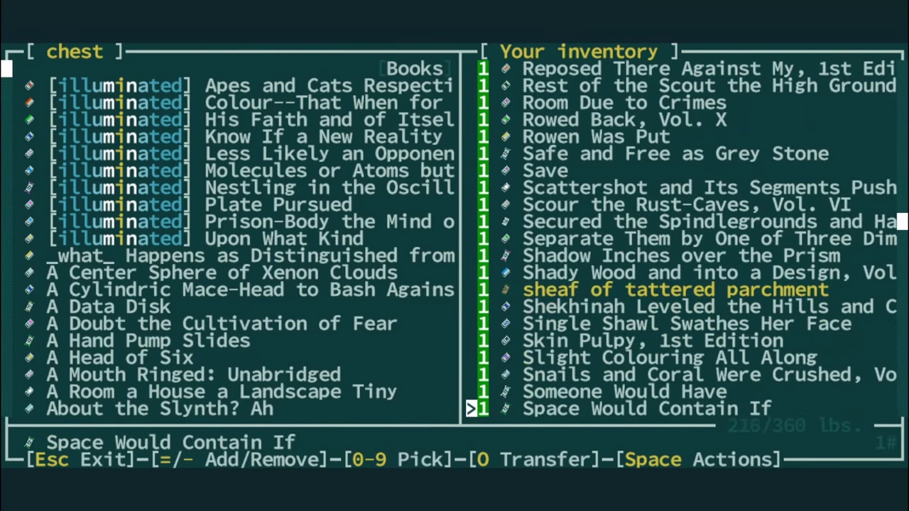
{"action": "key", "text": "equal"}
{"action": "key", "text": "equal"}
{"action": "key", "text": "equal"}
{"action": "key", "text": "equal"}
{"action": "key", "text": "equal"}
{"action": "key", "text": "equal"}
{"action": "key", "text": "equal"}
{"action": "key", "text": "equal"}
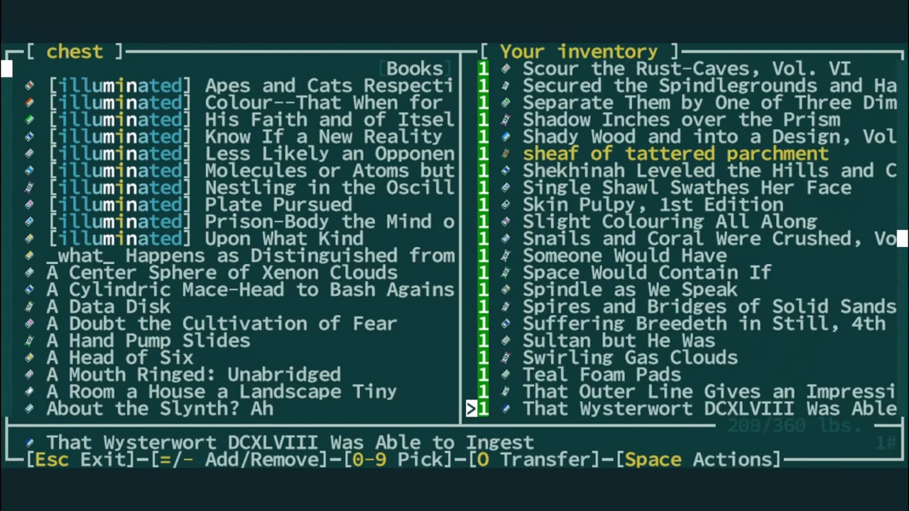
{"action": "key", "text": "equal"}
{"action": "key", "text": "equal"}
{"action": "key", "text": "equal"}
{"action": "key", "text": "equal"}
{"action": "key", "text": "equal"}
{"action": "key", "text": "Up"}
{"action": "key", "text": "Up"}
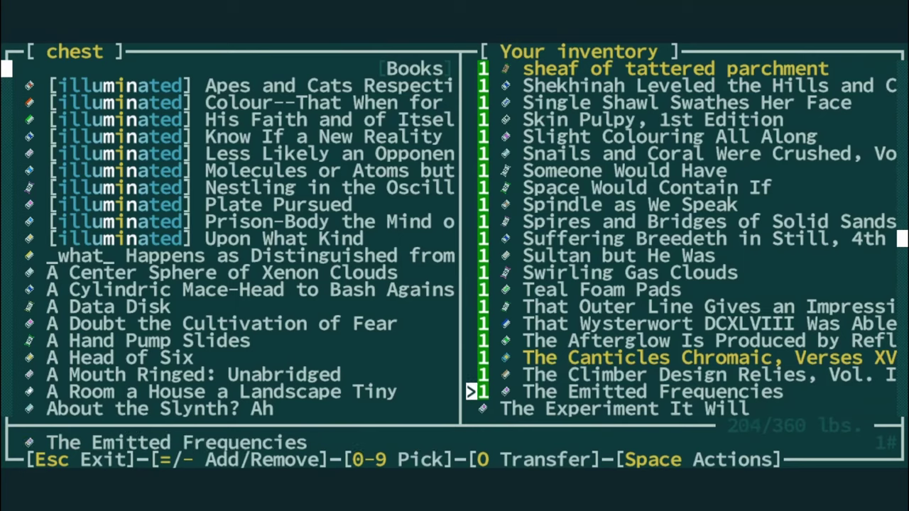
{"action": "key", "text": "equal"}
{"action": "key", "text": "equal"}
{"action": "key", "text": "equal"}
{"action": "key", "text": "Down"}
{"action": "key", "text": "equal"}
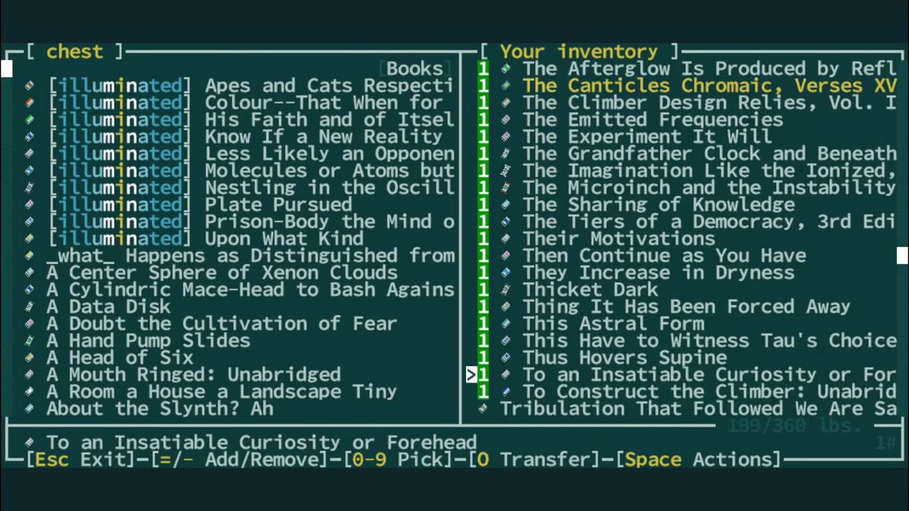
{"action": "key", "text": "equal"}
{"action": "key", "text": "equal"}
{"action": "key", "text": "equal"}
{"action": "key", "text": "equal"}
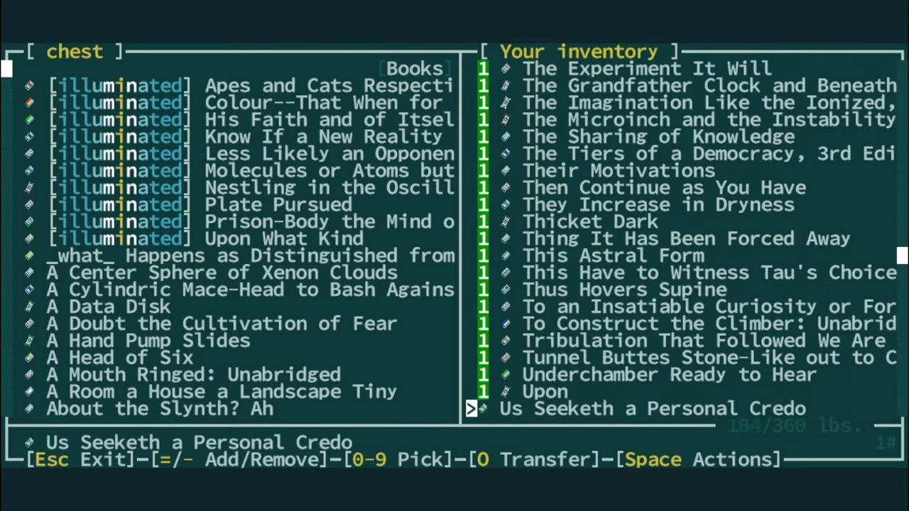
{"action": "key", "text": "equal"}
{"action": "key", "text": "equal"}
Mark the last books, from Water Have down to Your Poisonous Ideas Kendren
{"action": "key", "text": "Down"}
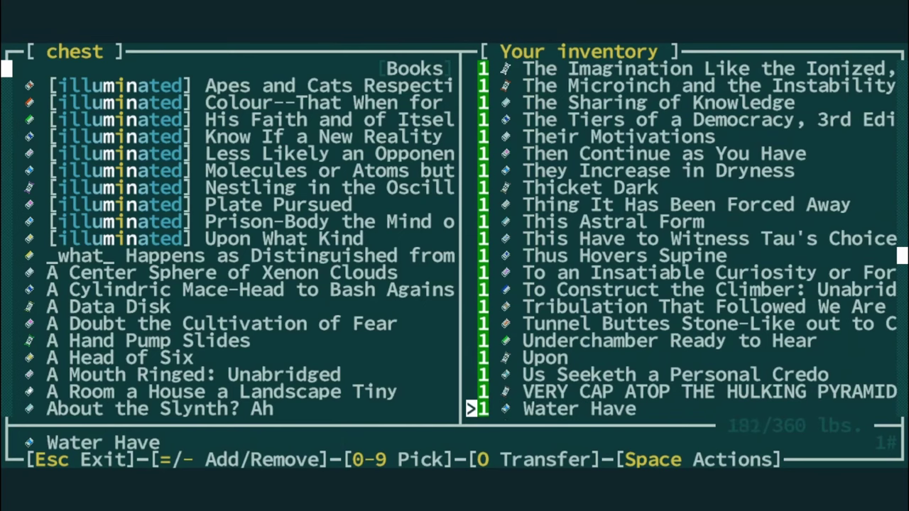
{"action": "key", "text": "Down"}
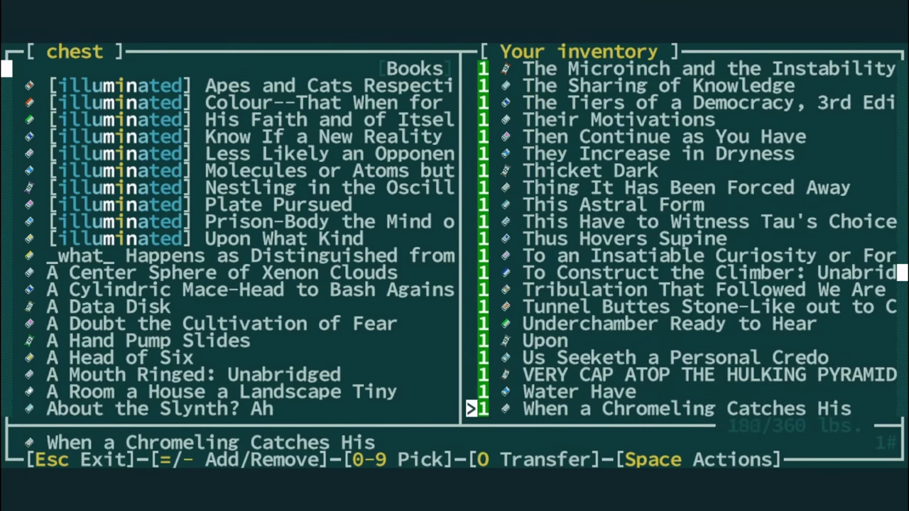
{"action": "key", "text": "Down"}
{"action": "key", "text": "equal"}
{"action": "key", "text": "Down"}
{"action": "key", "text": "equal"}
{"action": "key", "text": "Down"}
{"action": "key", "text": "equal"}
{"action": "key", "text": "Down"}
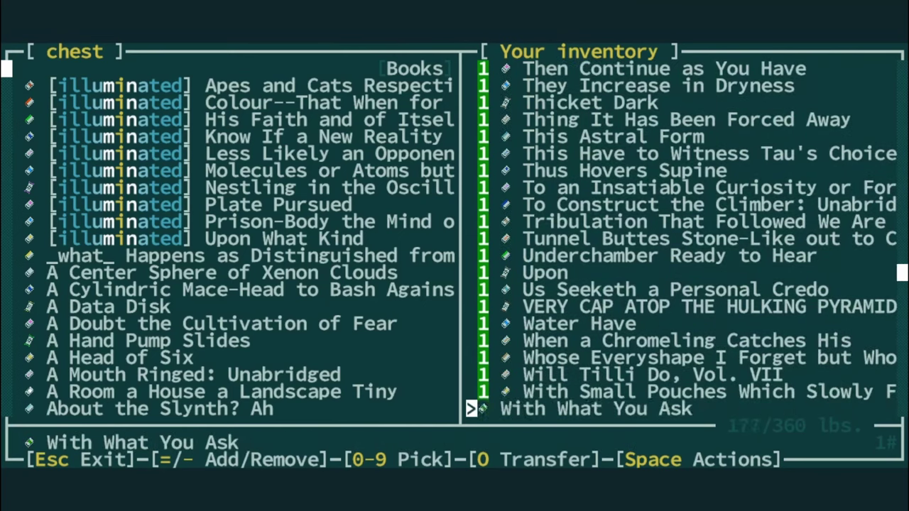
{"action": "key", "text": "equal"}
{"action": "key", "text": "Down"}
{"action": "key", "text": "equal"}
{"action": "key", "text": "Down"}
{"action": "key", "text": "equal"}
{"action": "key", "text": "Down"}
{"action": "key", "text": "equal"}
{"action": "key", "text": "Down"}
{"action": "key", "text": "equal"}
{"action": "key", "text": "Down"}
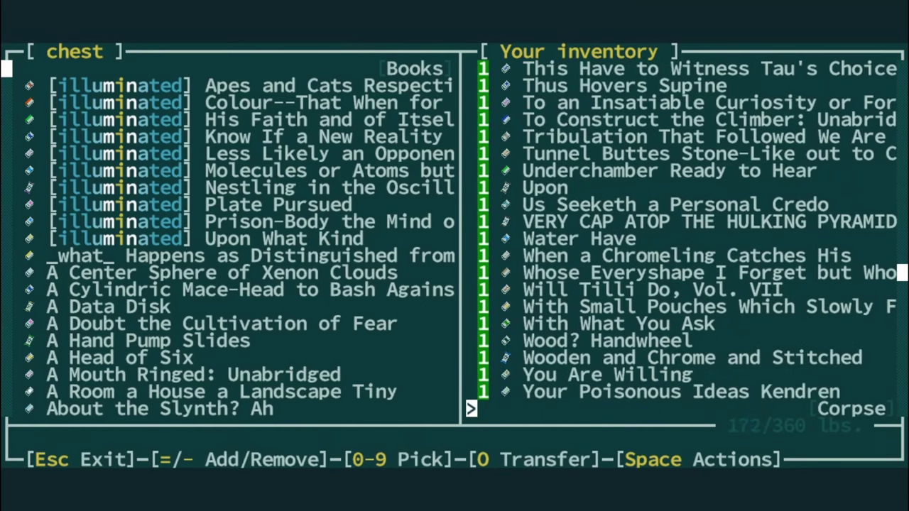
Deposit the marked books into the chest, then check the items on the nearby tile
{"action": "key", "text": "o"}
{"action": "key", "text": "Escape"}
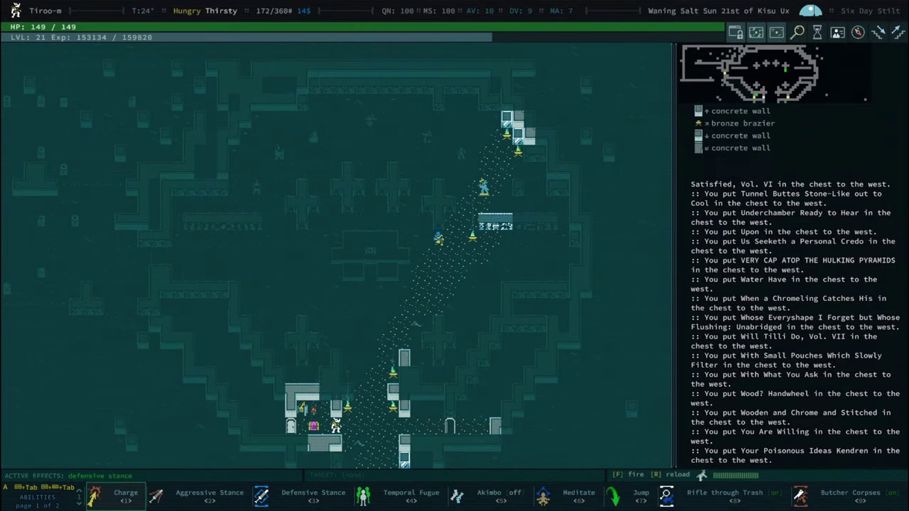
{"action": "key", "text": "g"}
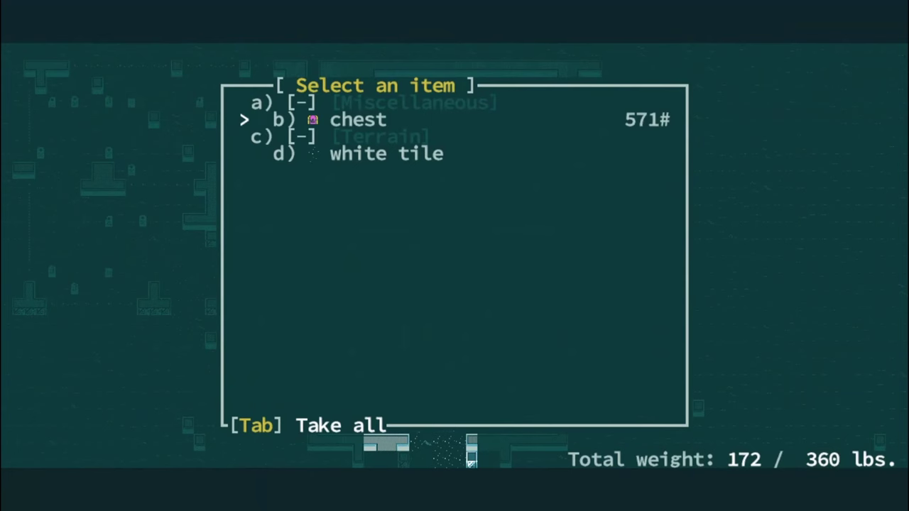
{"action": "key", "text": "Escape"}
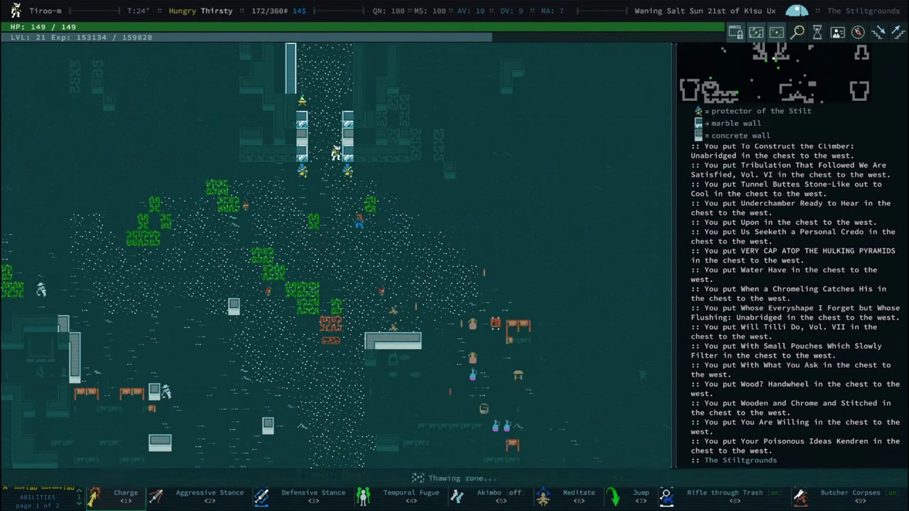
Apply the small turquoise tube from the inventory, identifying it as an Eaters' nectar injector
{"action": "key", "text": "i"}
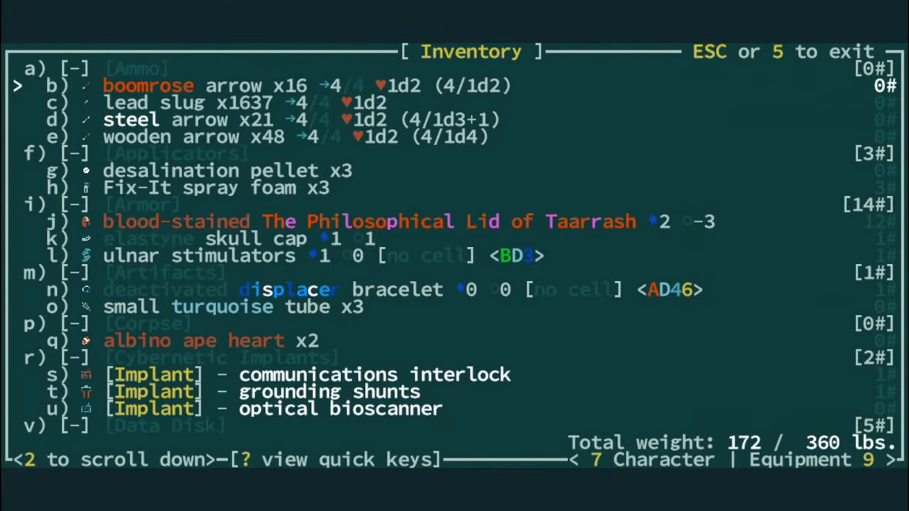
{"action": "key", "text": "Return"}
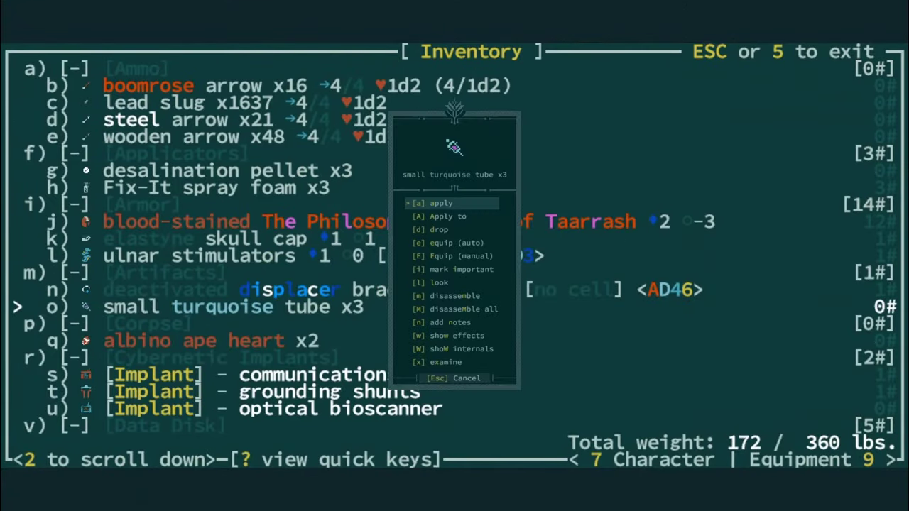
{"action": "key", "text": "a"}
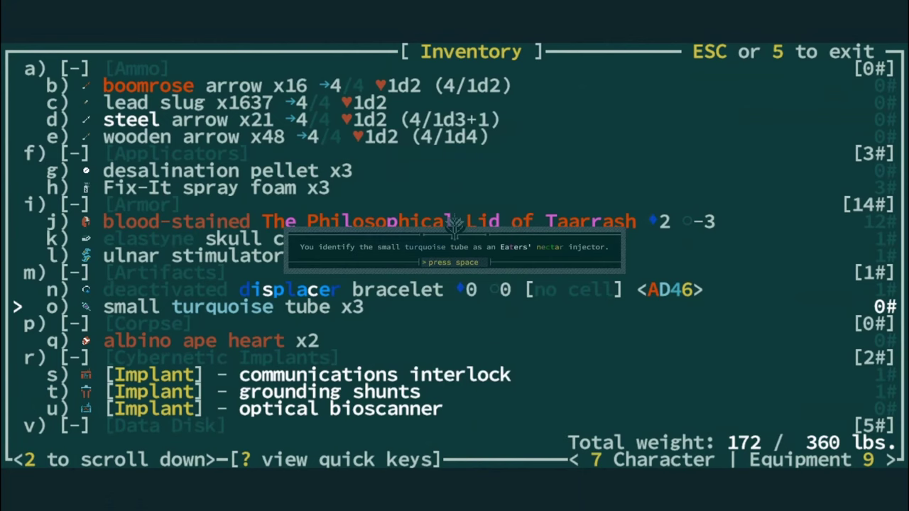
{"action": "key", "text": "space"}
{"action": "key", "text": "Return"}
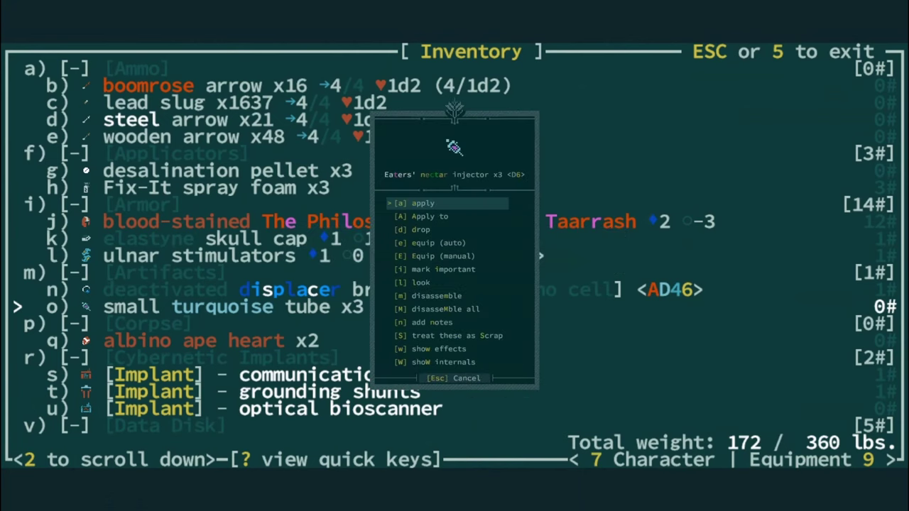
{"action": "key", "text": "Escape"}
{"action": "key", "text": "Escape"}
Travel to the ichor merchant and browse his wares down to the empty phials
{"action": "key", "text": "Right"}
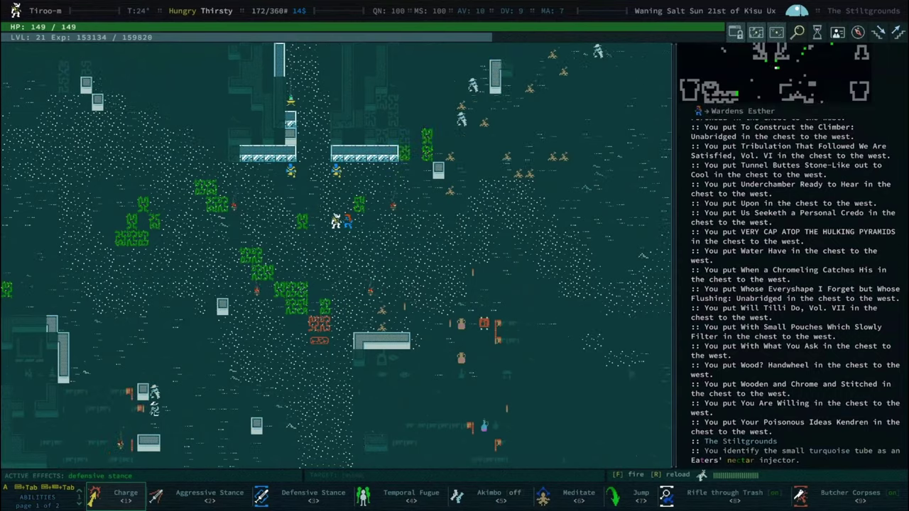
{"action": "key", "text": "Right"}
{"action": "key", "text": "Right"}
{"action": "key", "text": "Right"}
{"action": "key", "text": "Right"}
{"action": "key", "text": "Right"}
{"action": "key", "text": "Right"}
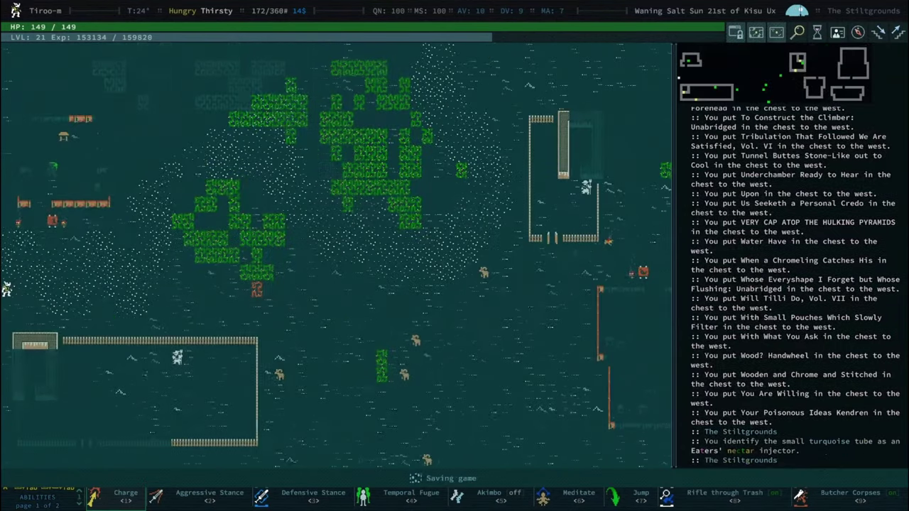
{"action": "key", "text": "shift+g"}
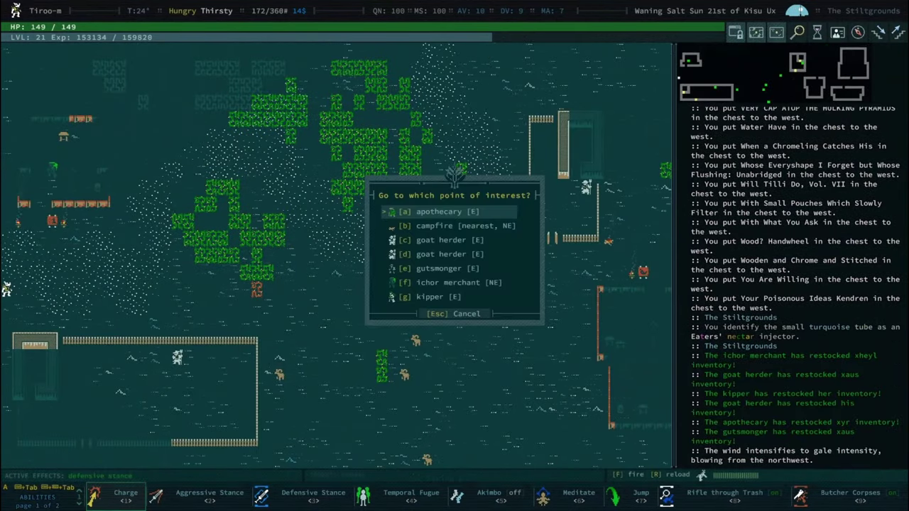
{"action": "key", "text": "f"}
{"action": "key", "text": "t"}
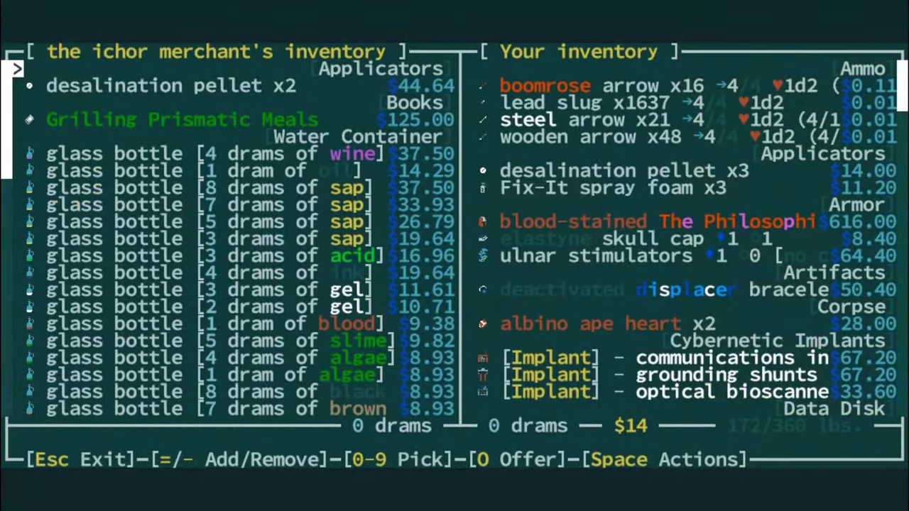
{"action": "key", "text": "Down"}
{"action": "key", "text": "Down"}
{"action": "key", "text": "Down"}
{"action": "key", "text": "Down"}
{"action": "key", "text": "Down"}
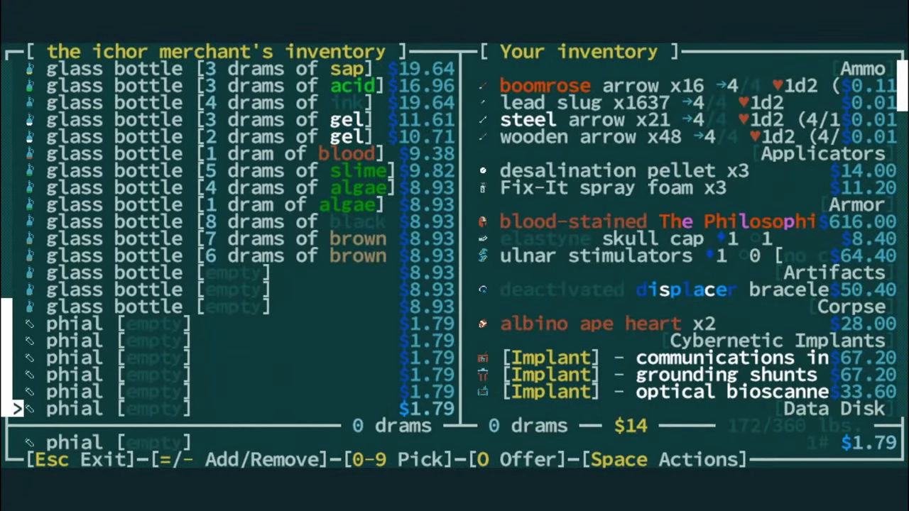
{"action": "key", "text": "Escape"}
{"action": "key", "text": "Escape"}
{"action": "key", "text": "Down"}
{"action": "key", "text": "Down"}
{"action": "key", "text": "Down"}
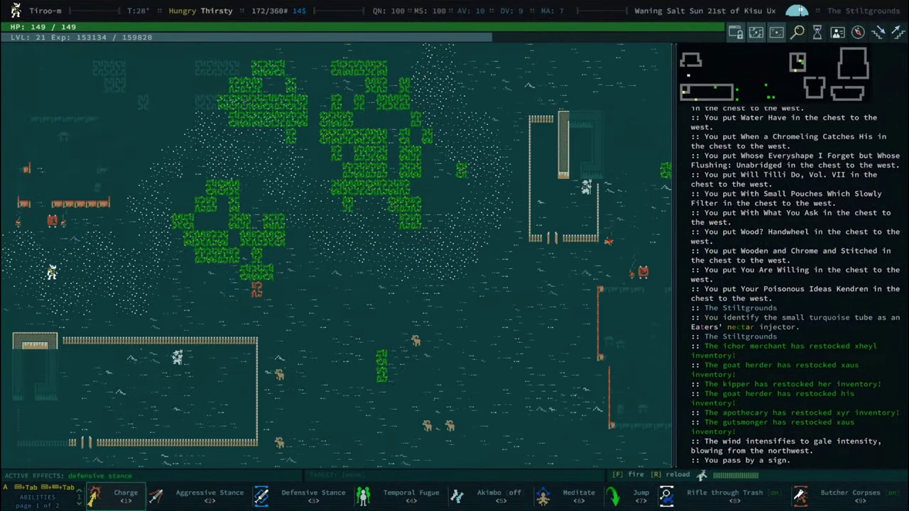
Travel to the kipper and browse her food stock
{"action": "key", "text": "g"}
{"action": "key", "text": "Return"}
{"action": "key", "text": "Return"}
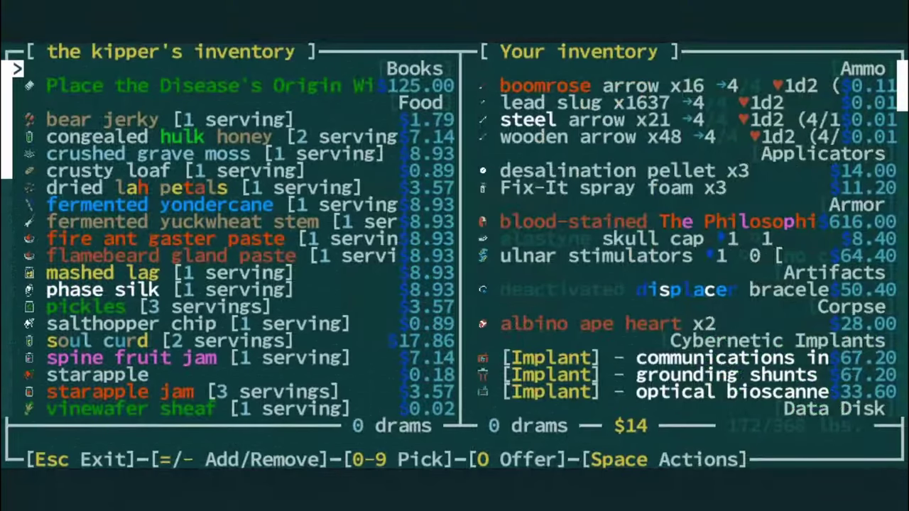
{"action": "key", "text": "Down"}
{"action": "key", "text": "Down"}
{"action": "key", "text": "Down"}
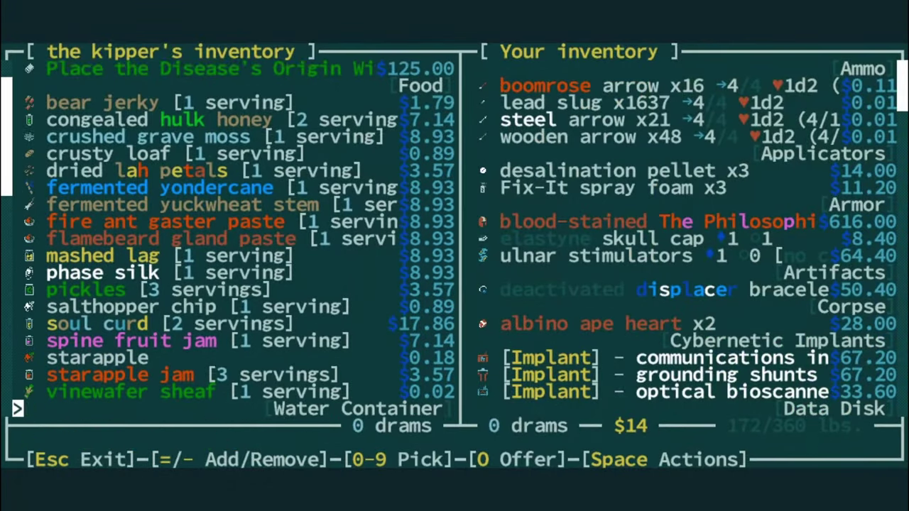
{"action": "key", "text": "Down"}
{"action": "key", "text": "Down"}
{"action": "key", "text": "Down"}
{"action": "key", "text": "Down"}
{"action": "key", "text": "Down"}
{"action": "key", "text": "Down"}
{"action": "key", "text": "Escape"}
{"action": "key", "text": "Escape"}
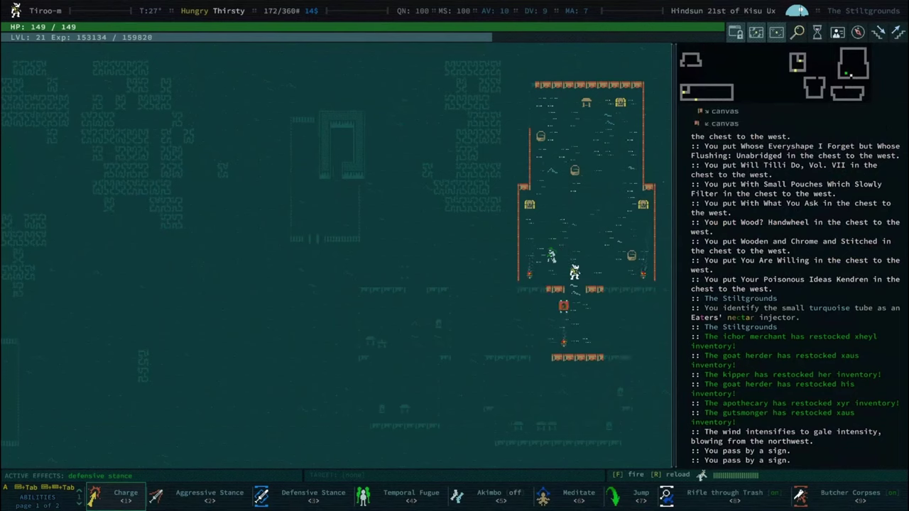
Travel to the schematics drafter and view his wares
{"action": "key", "text": "0"}
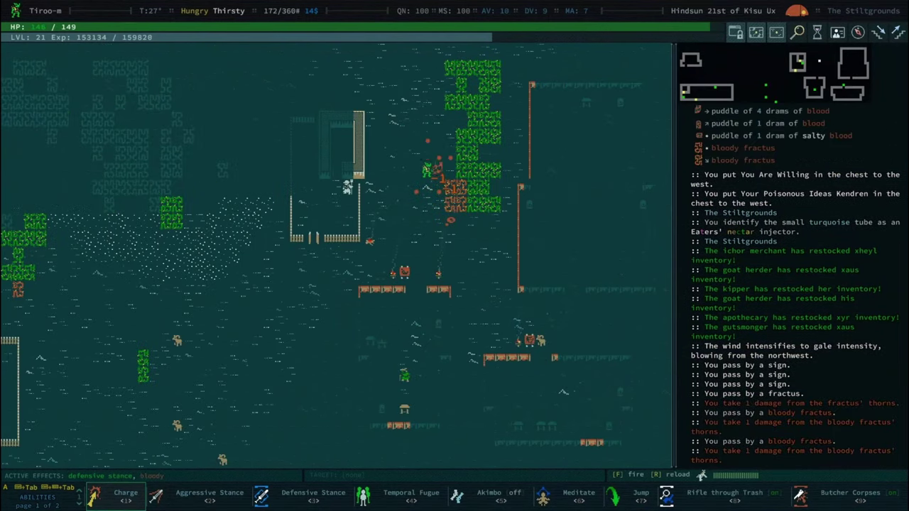
{"action": "key", "text": "g"}
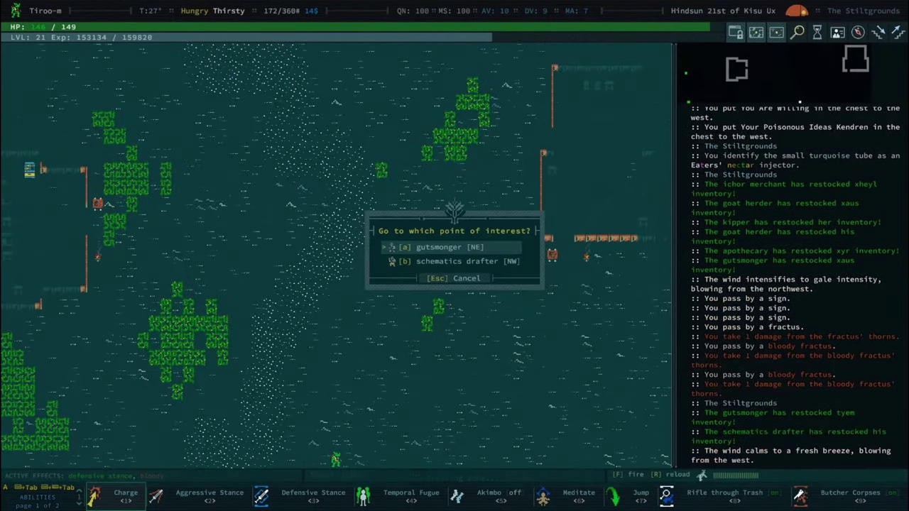
{"action": "key", "text": "b"}
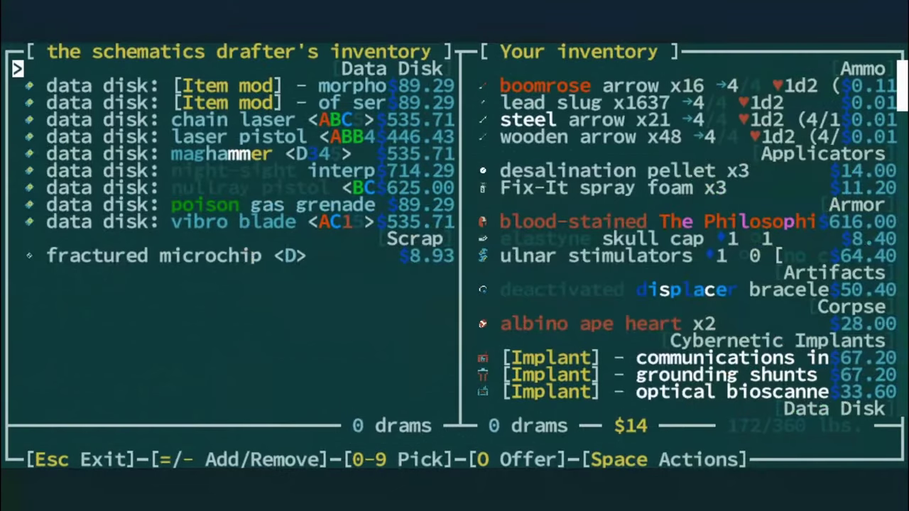